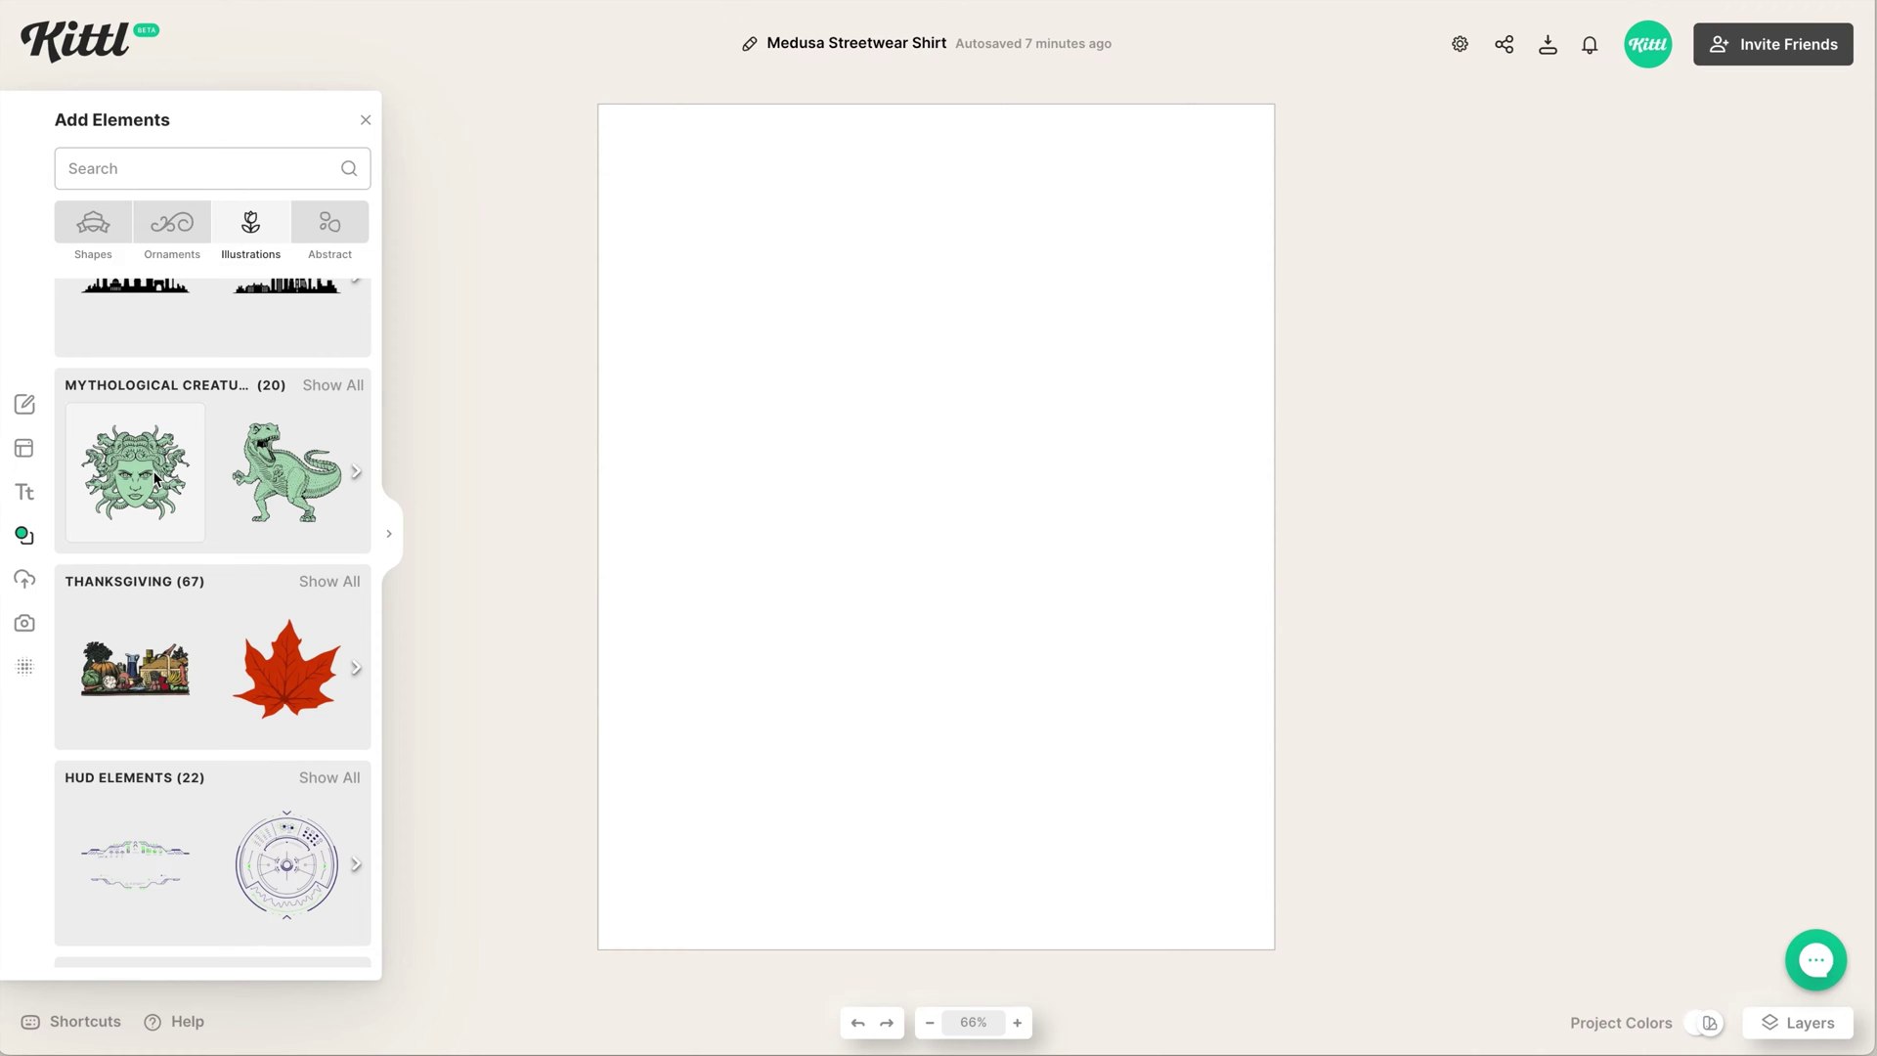
Add the Medusa head illustration from the mythological creatures set and enlarge it to about two thirds of the artboard's width.
left_click(157, 480)
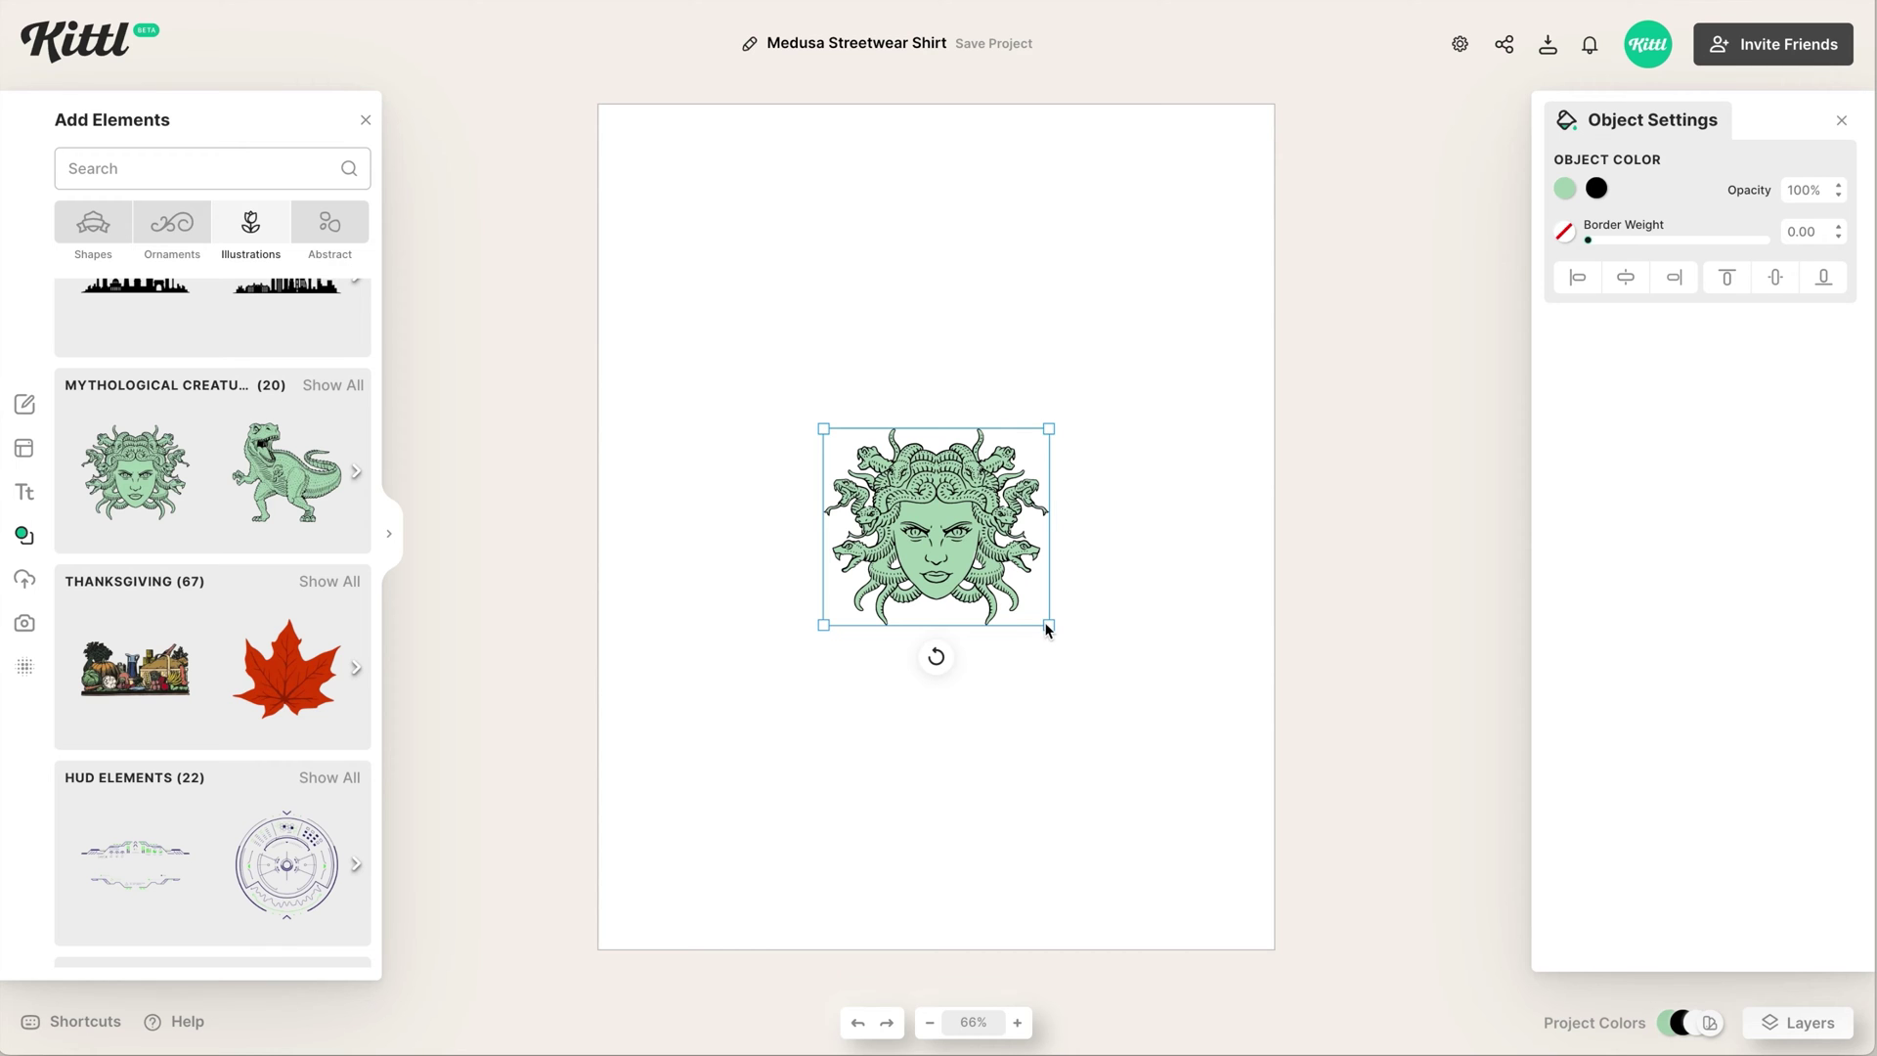
left_click_drag(1046, 625, 1171, 722)
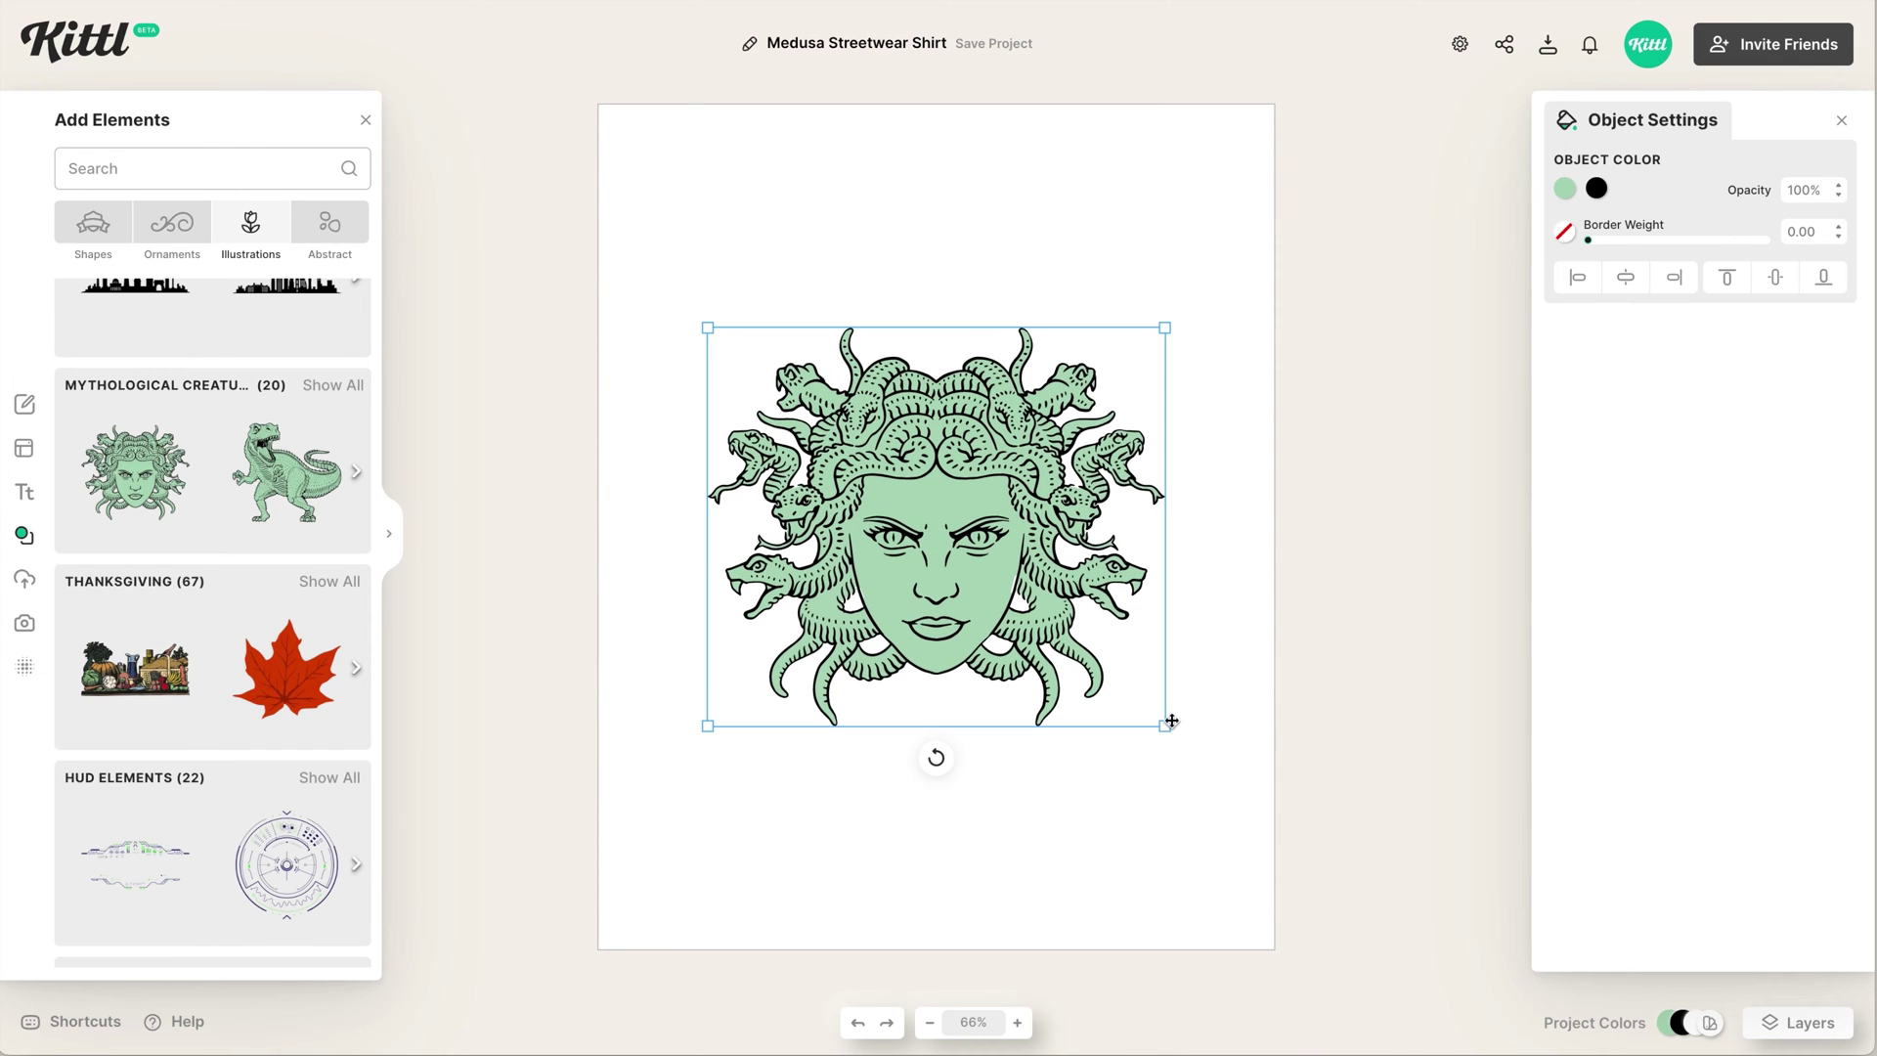
Look through the full collection of mythological creature illustrations and return to the category overview.
left_click(348, 384)
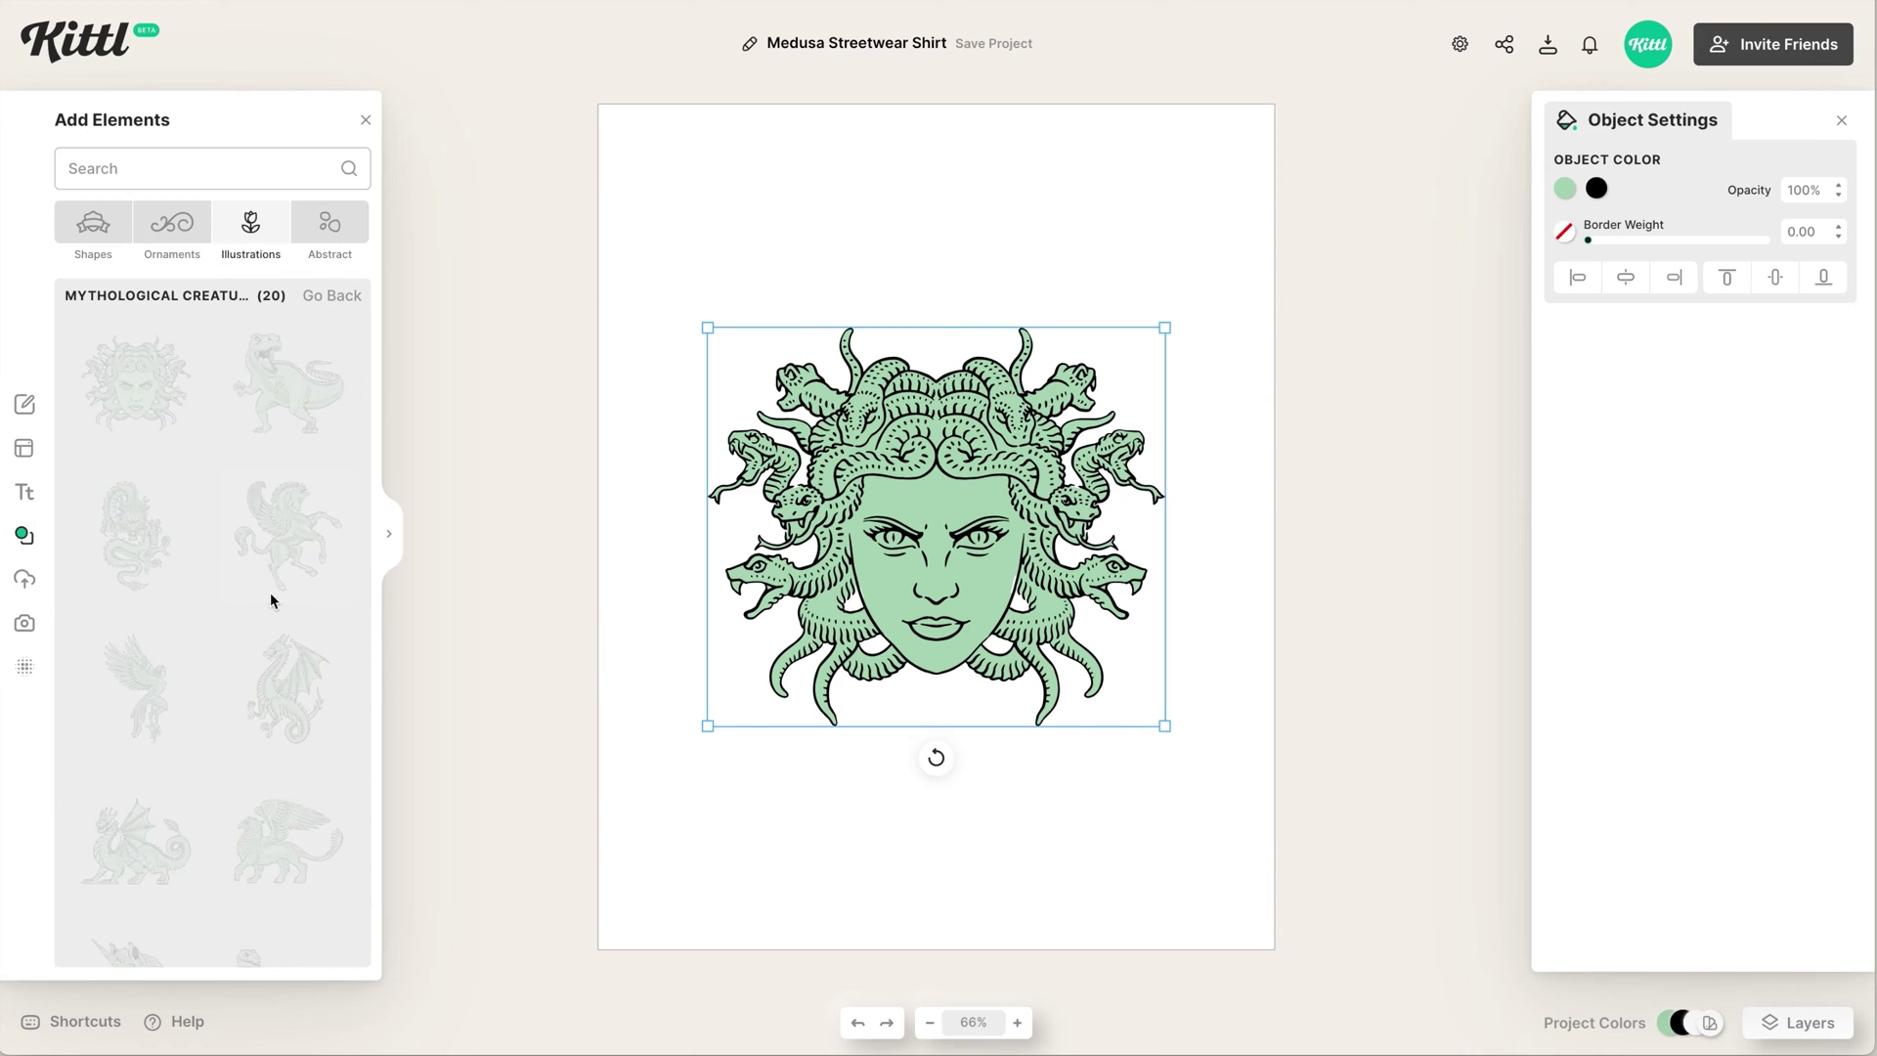
scroll(280, 708, "down", 3)
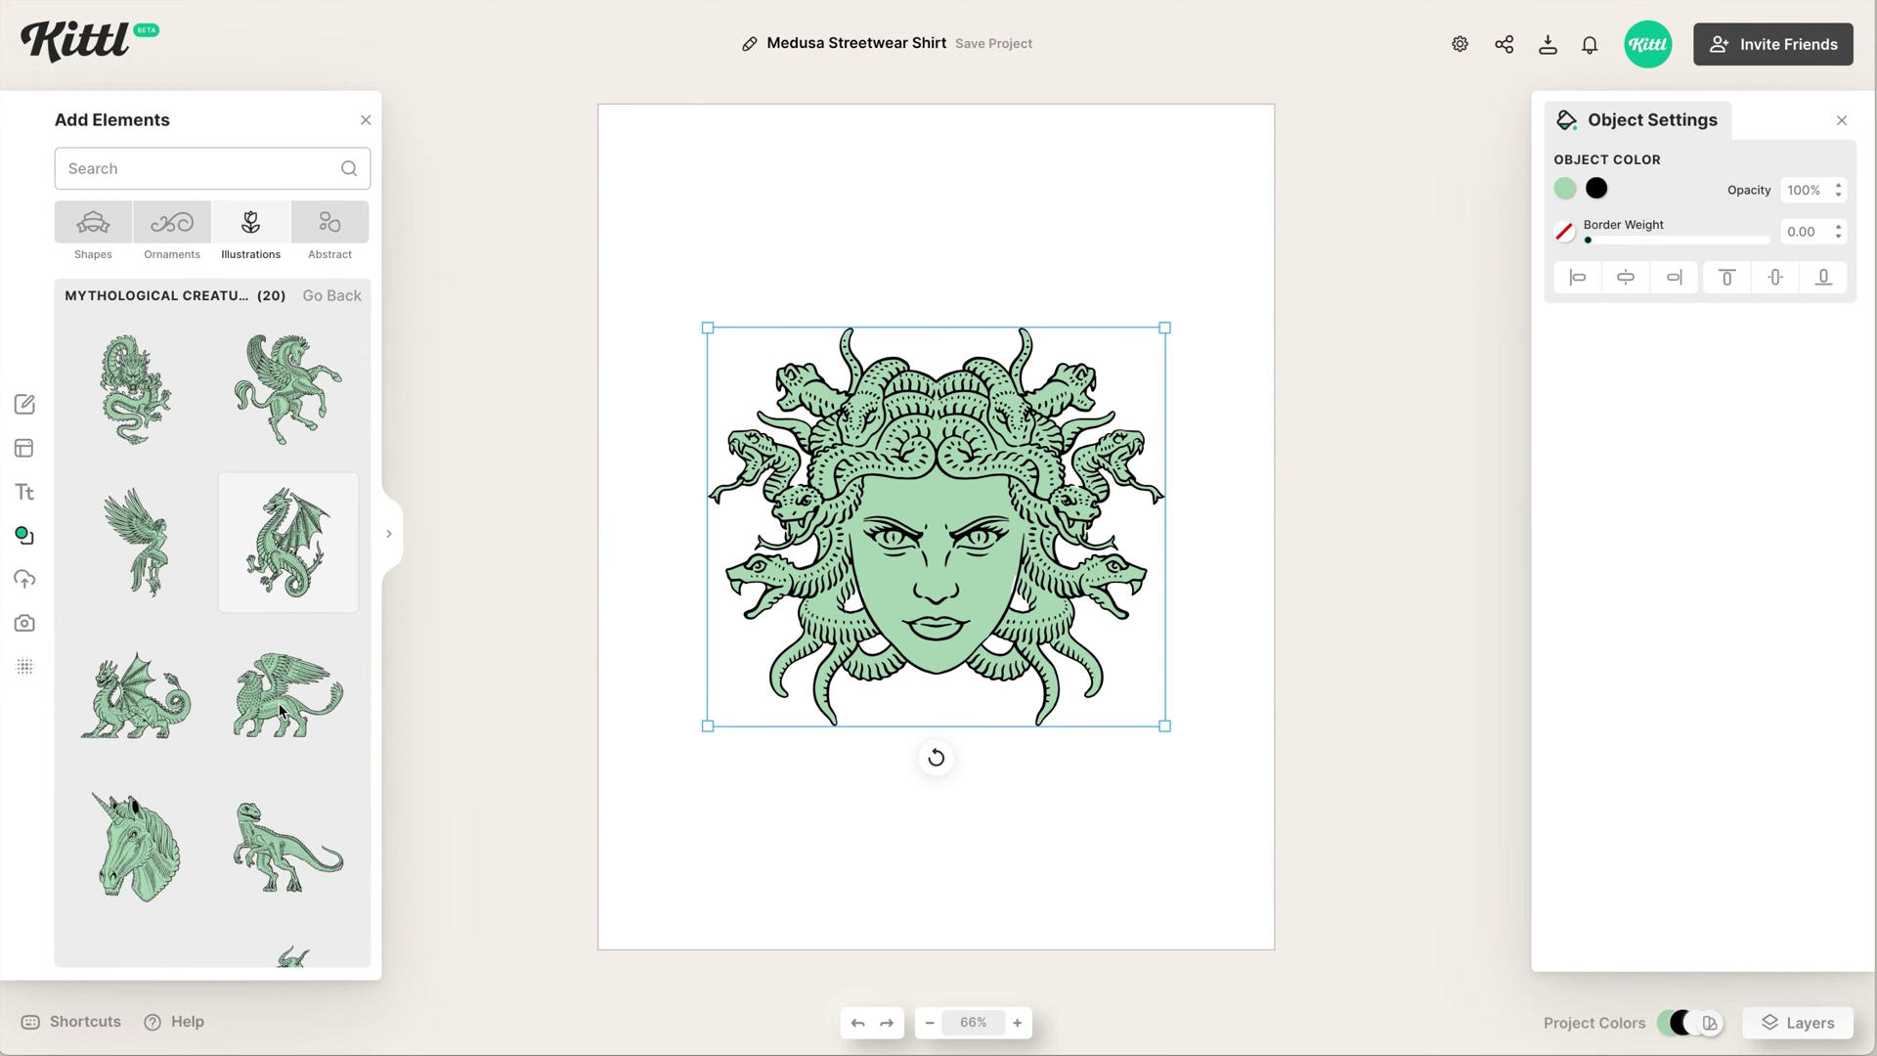
scroll(278, 749, "down", 2)
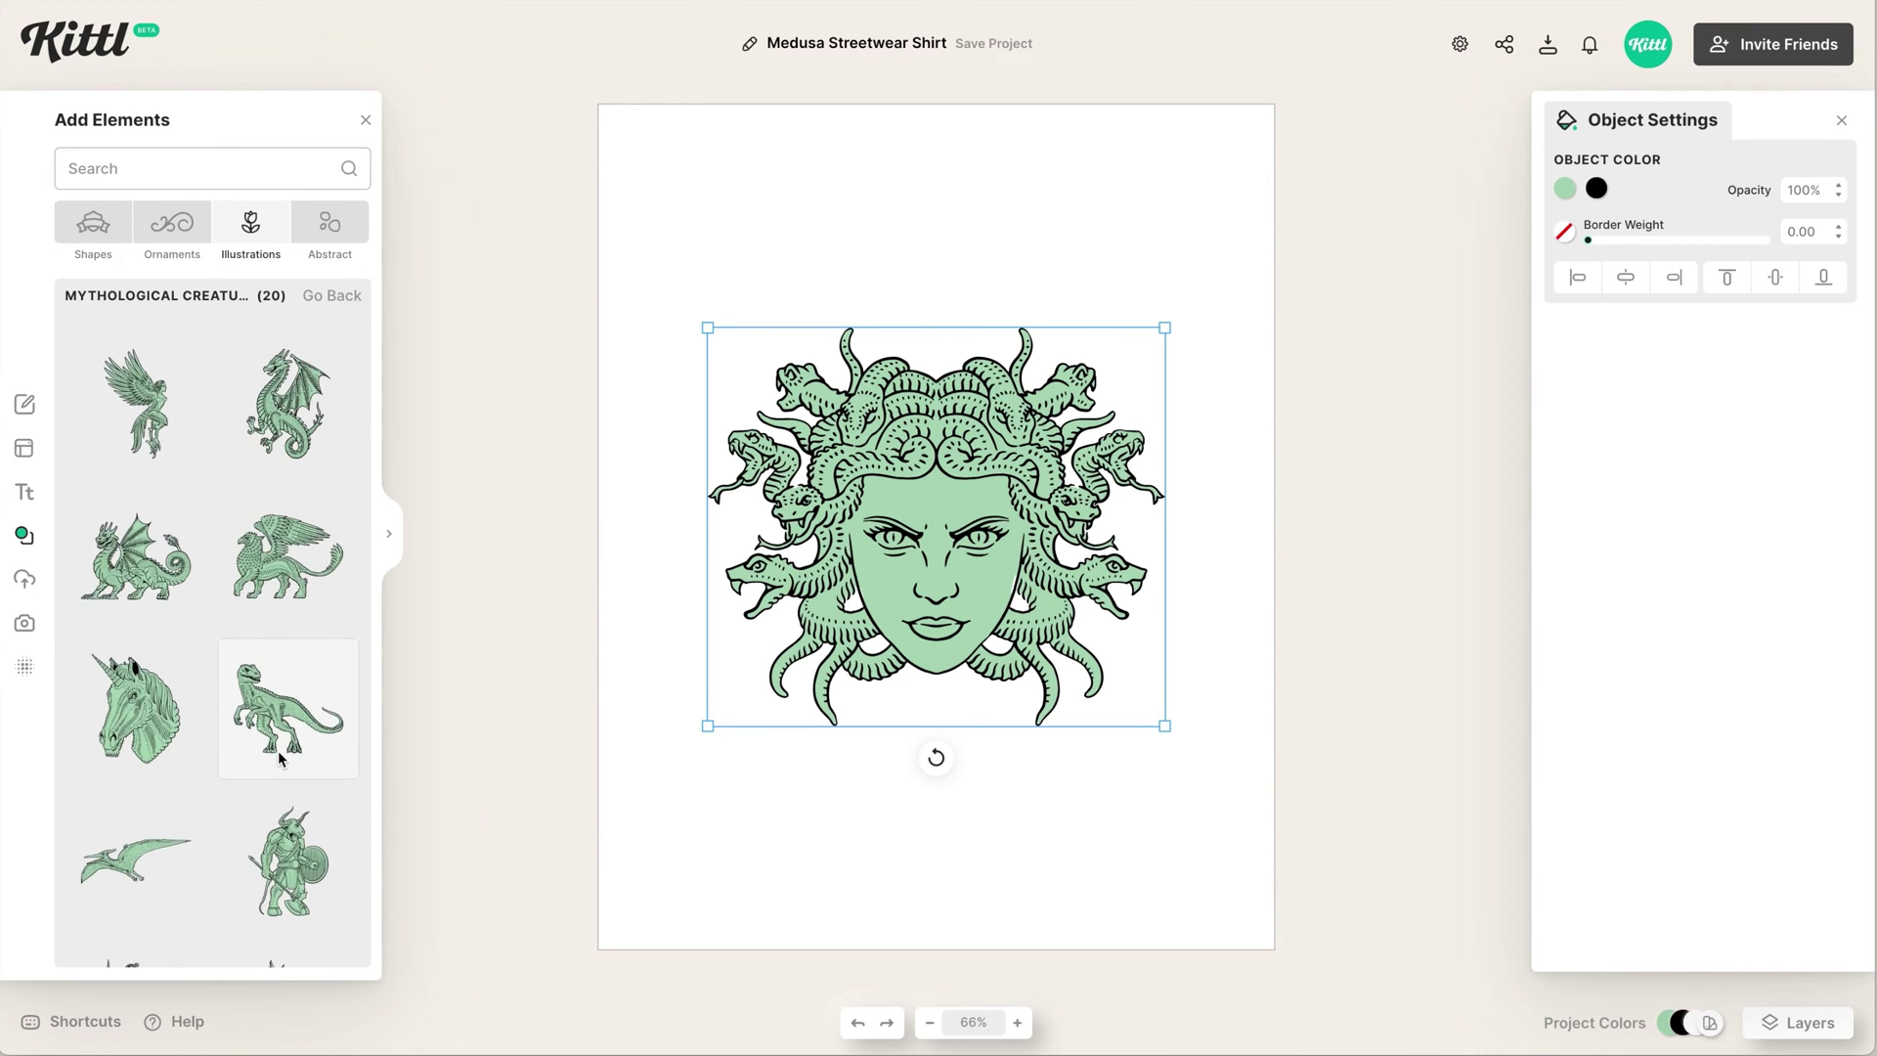
left_click(358, 295)
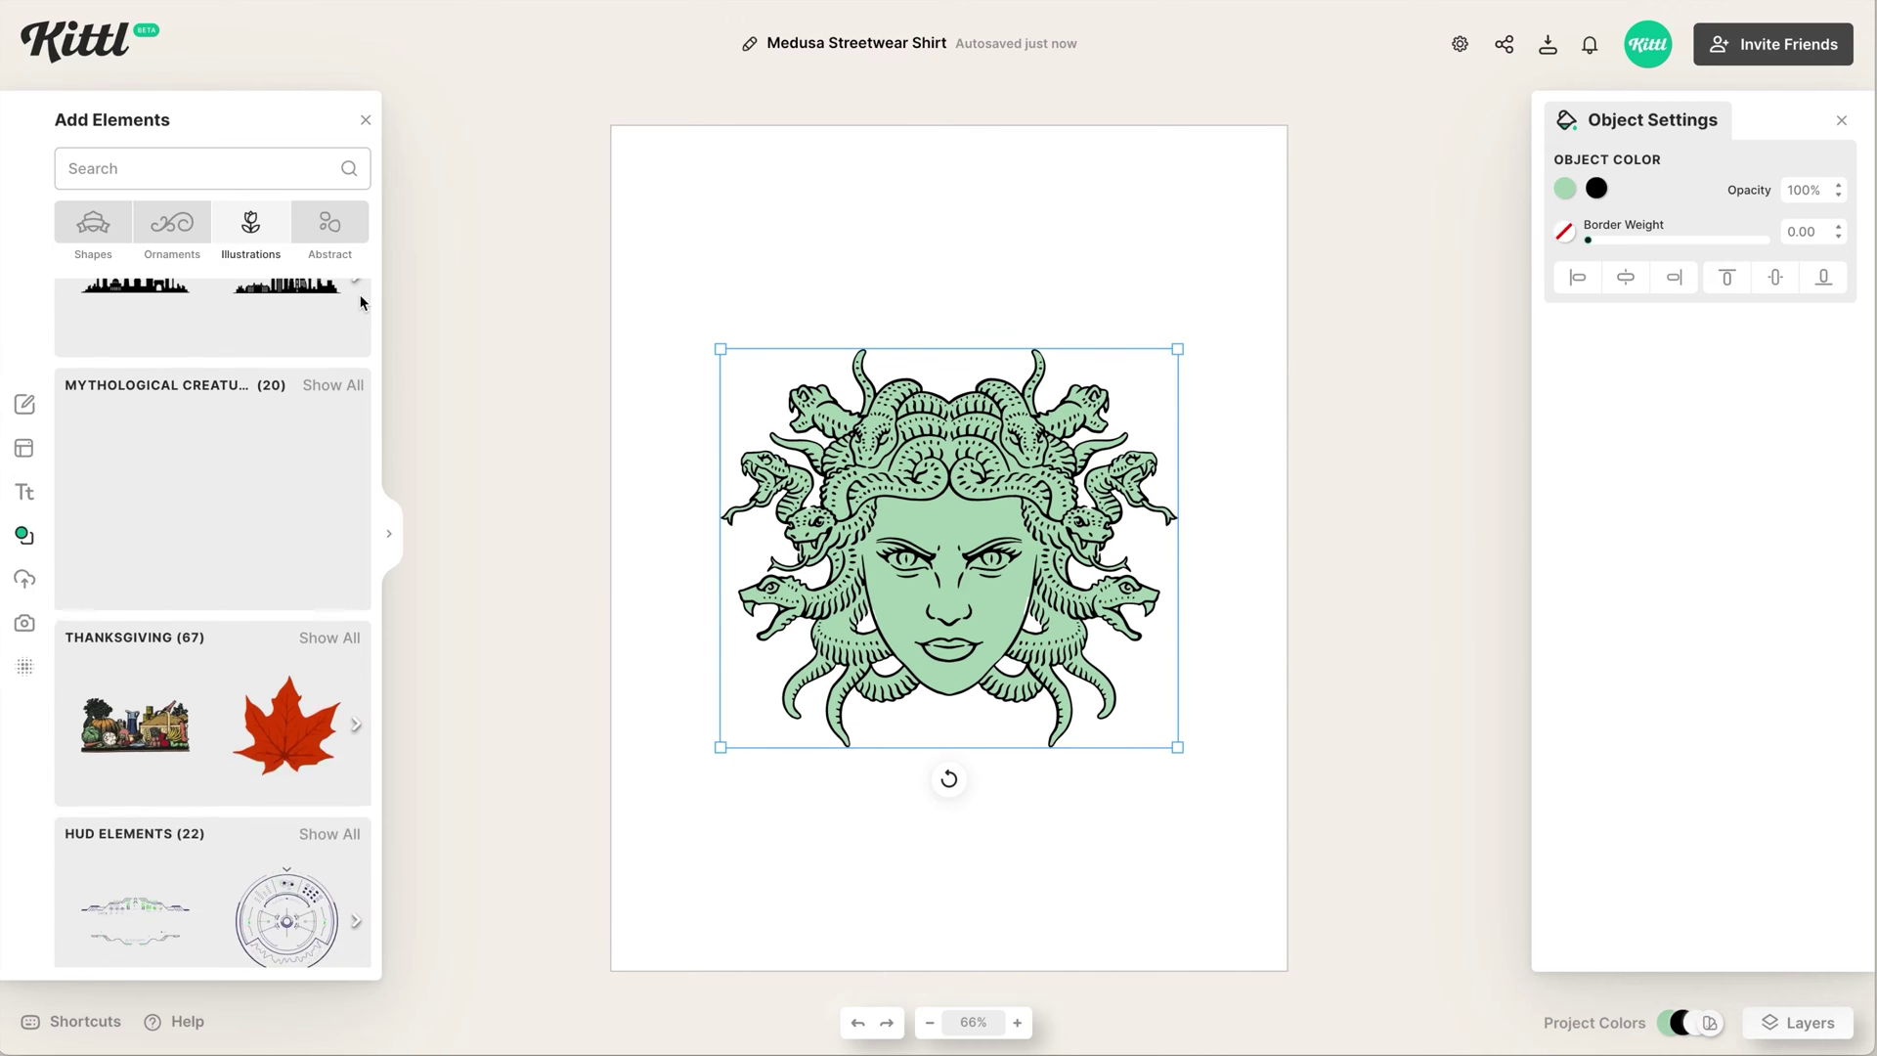
Add the fine-lined circular HUD element, move it to the head's upper left and send it to the back.
scroll(290, 618, "down", 2)
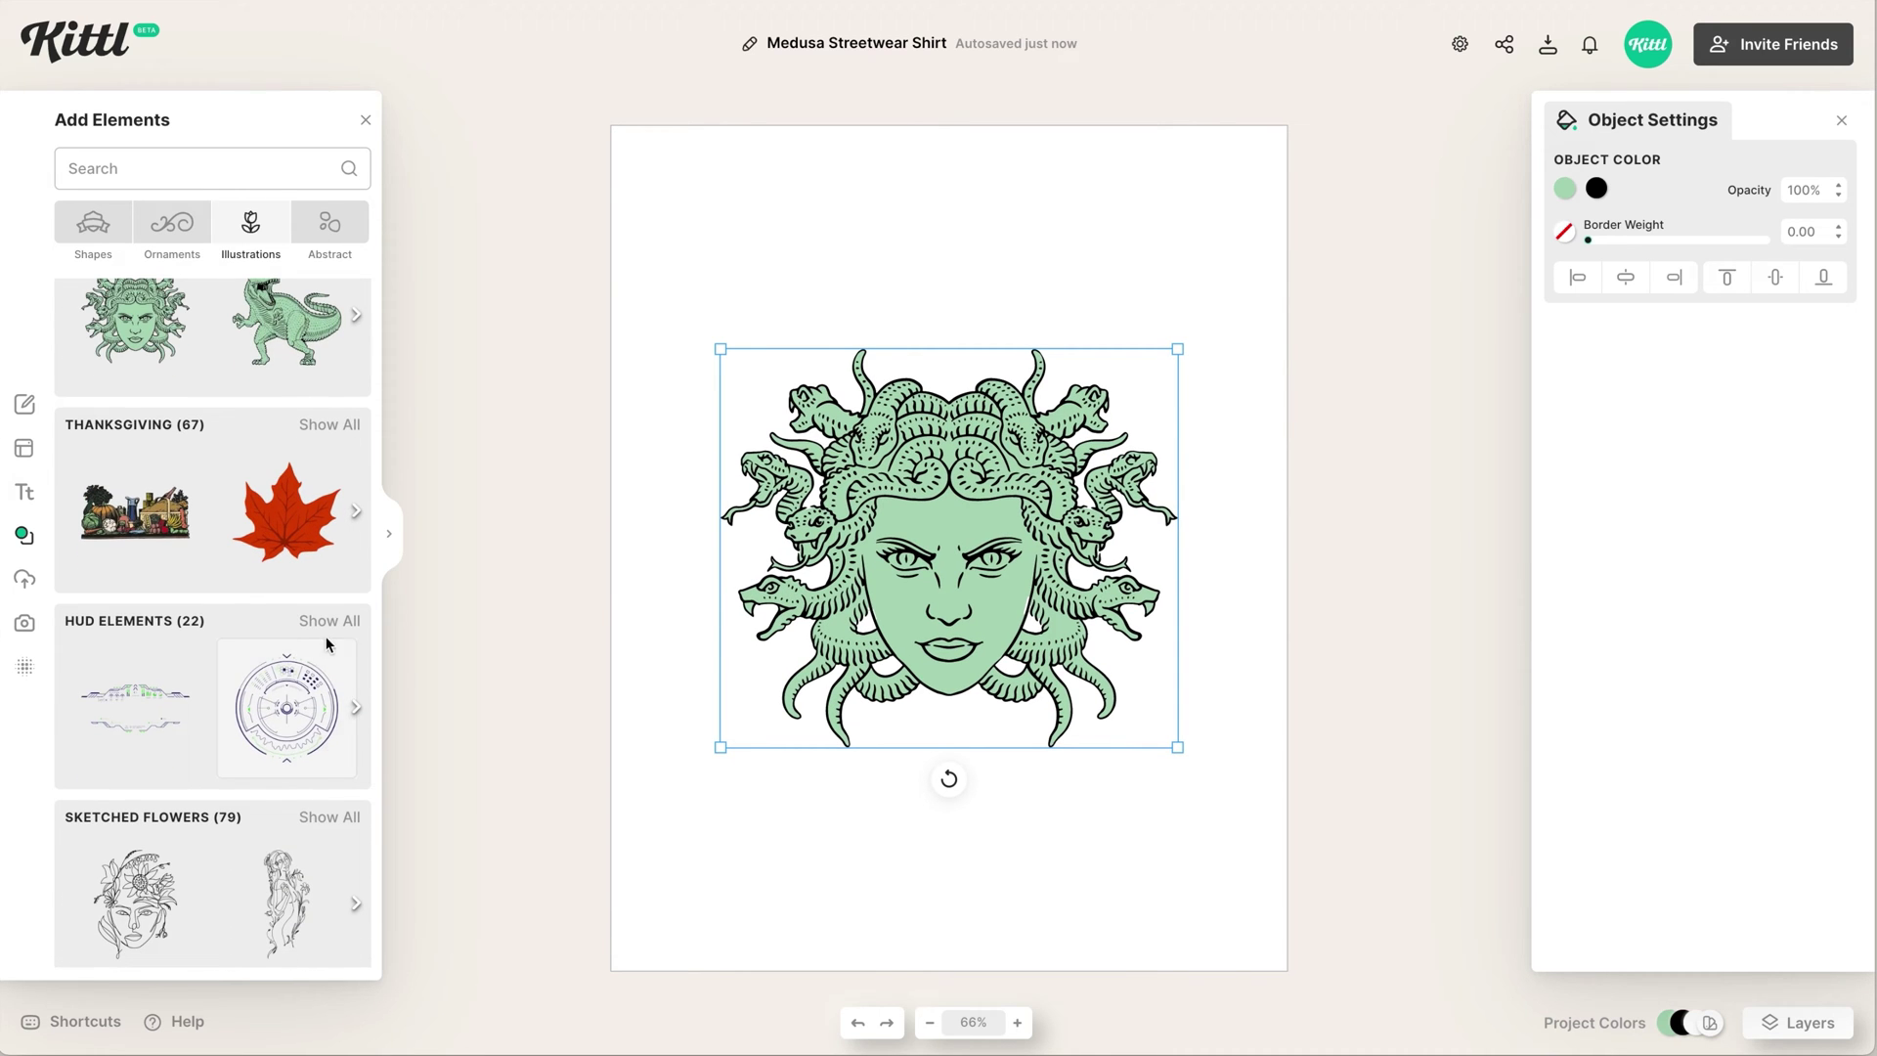
left_click(331, 624)
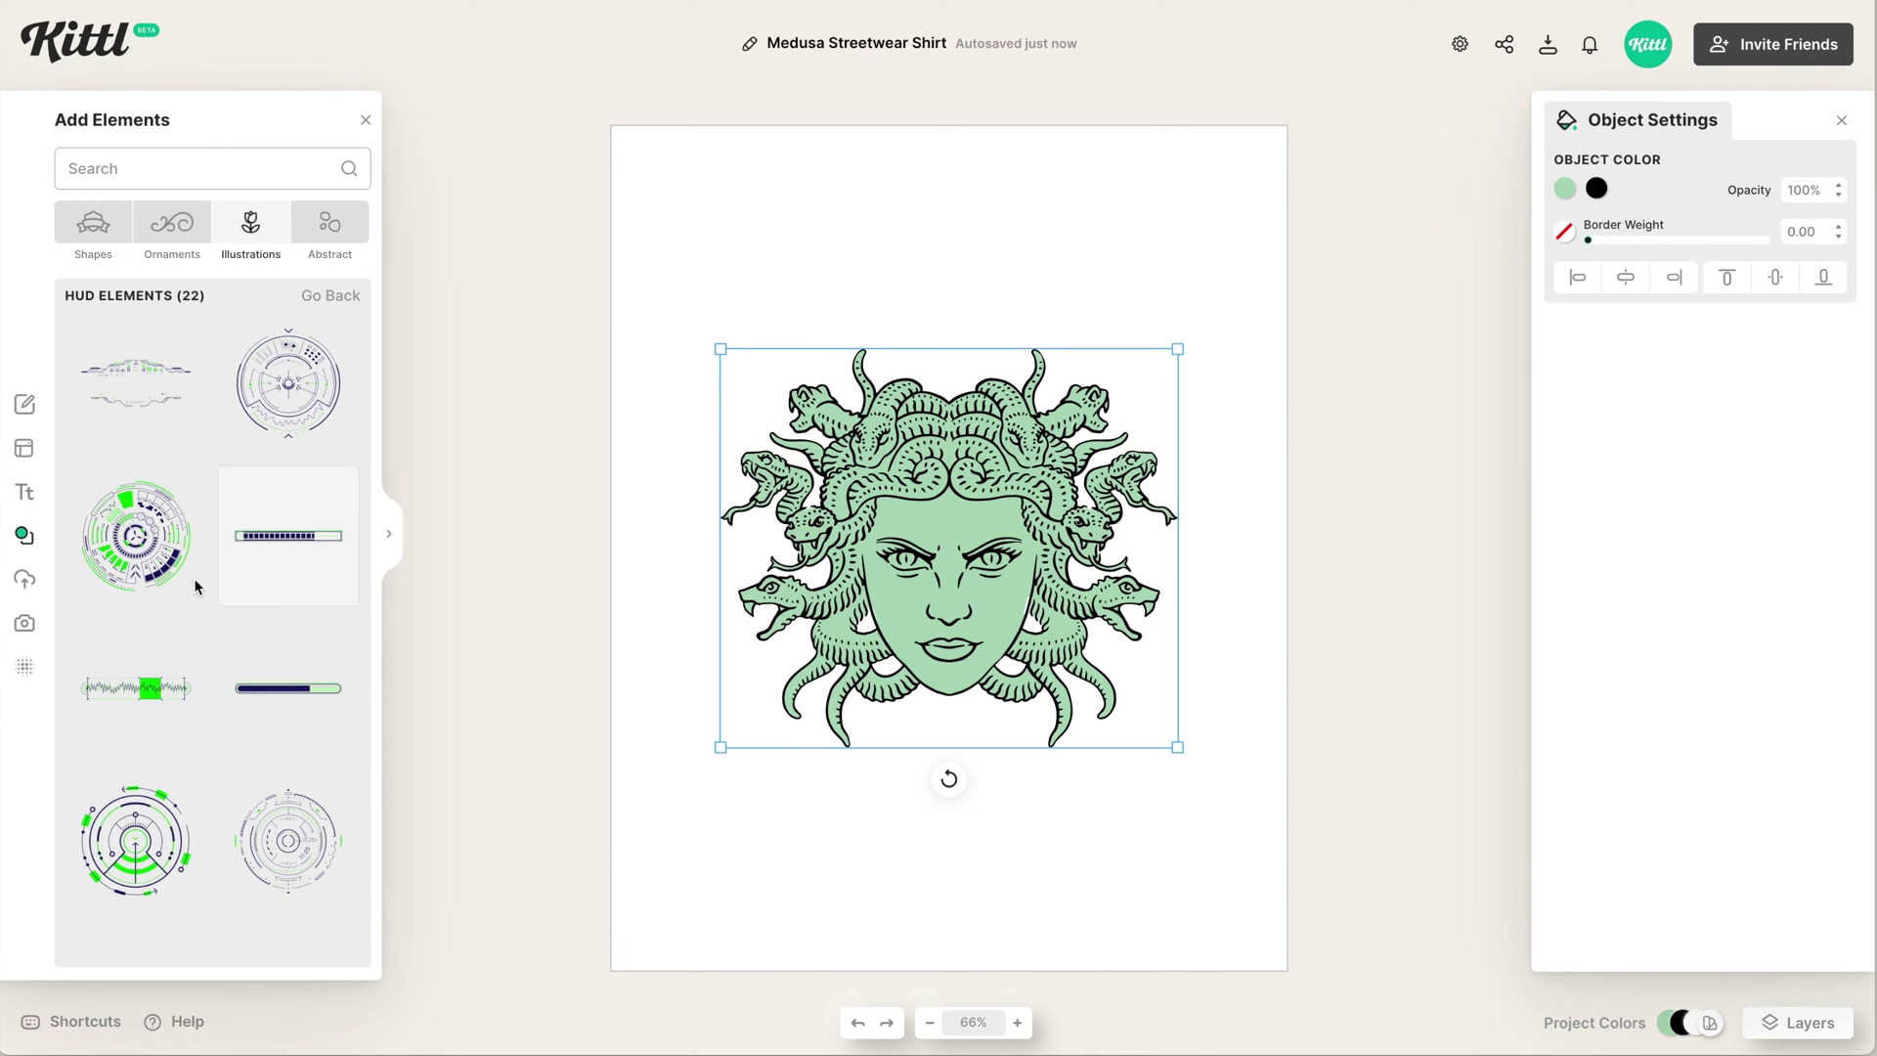
left_click(313, 843)
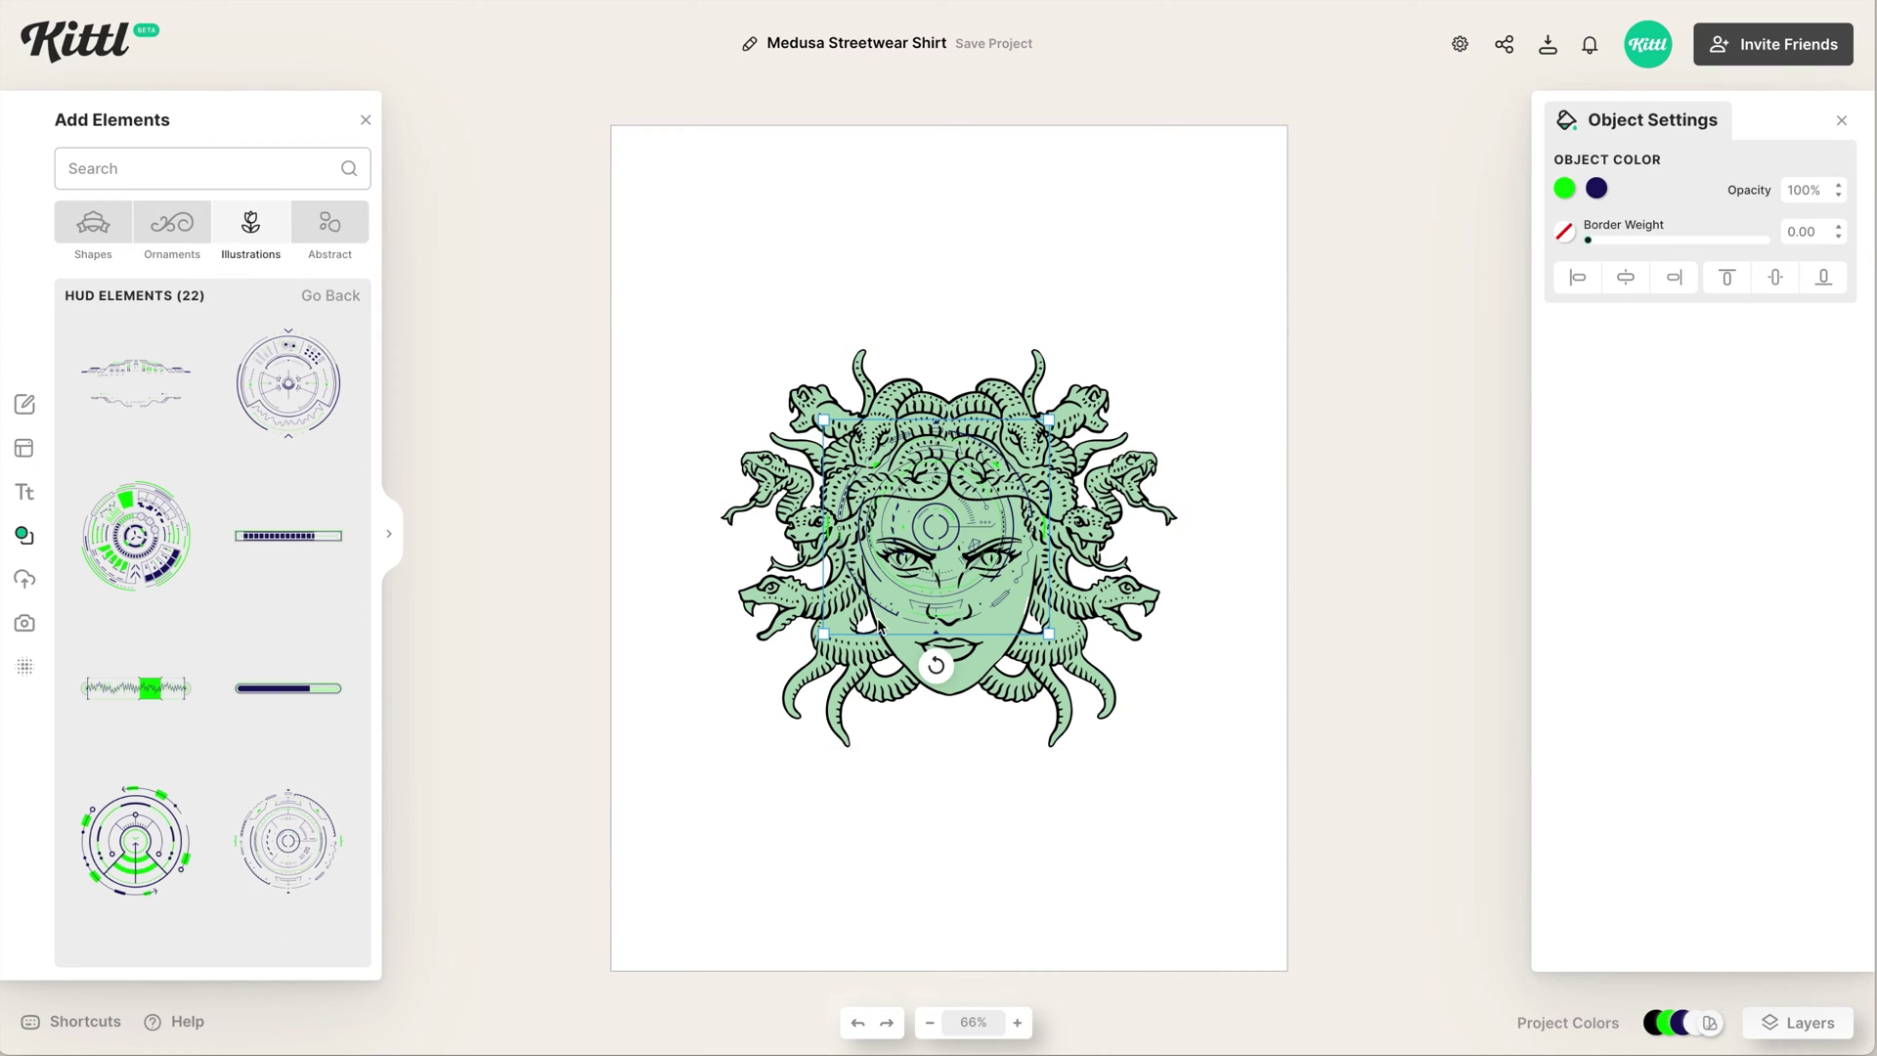
left_click_drag(961, 598, 842, 465)
right_click(814, 337)
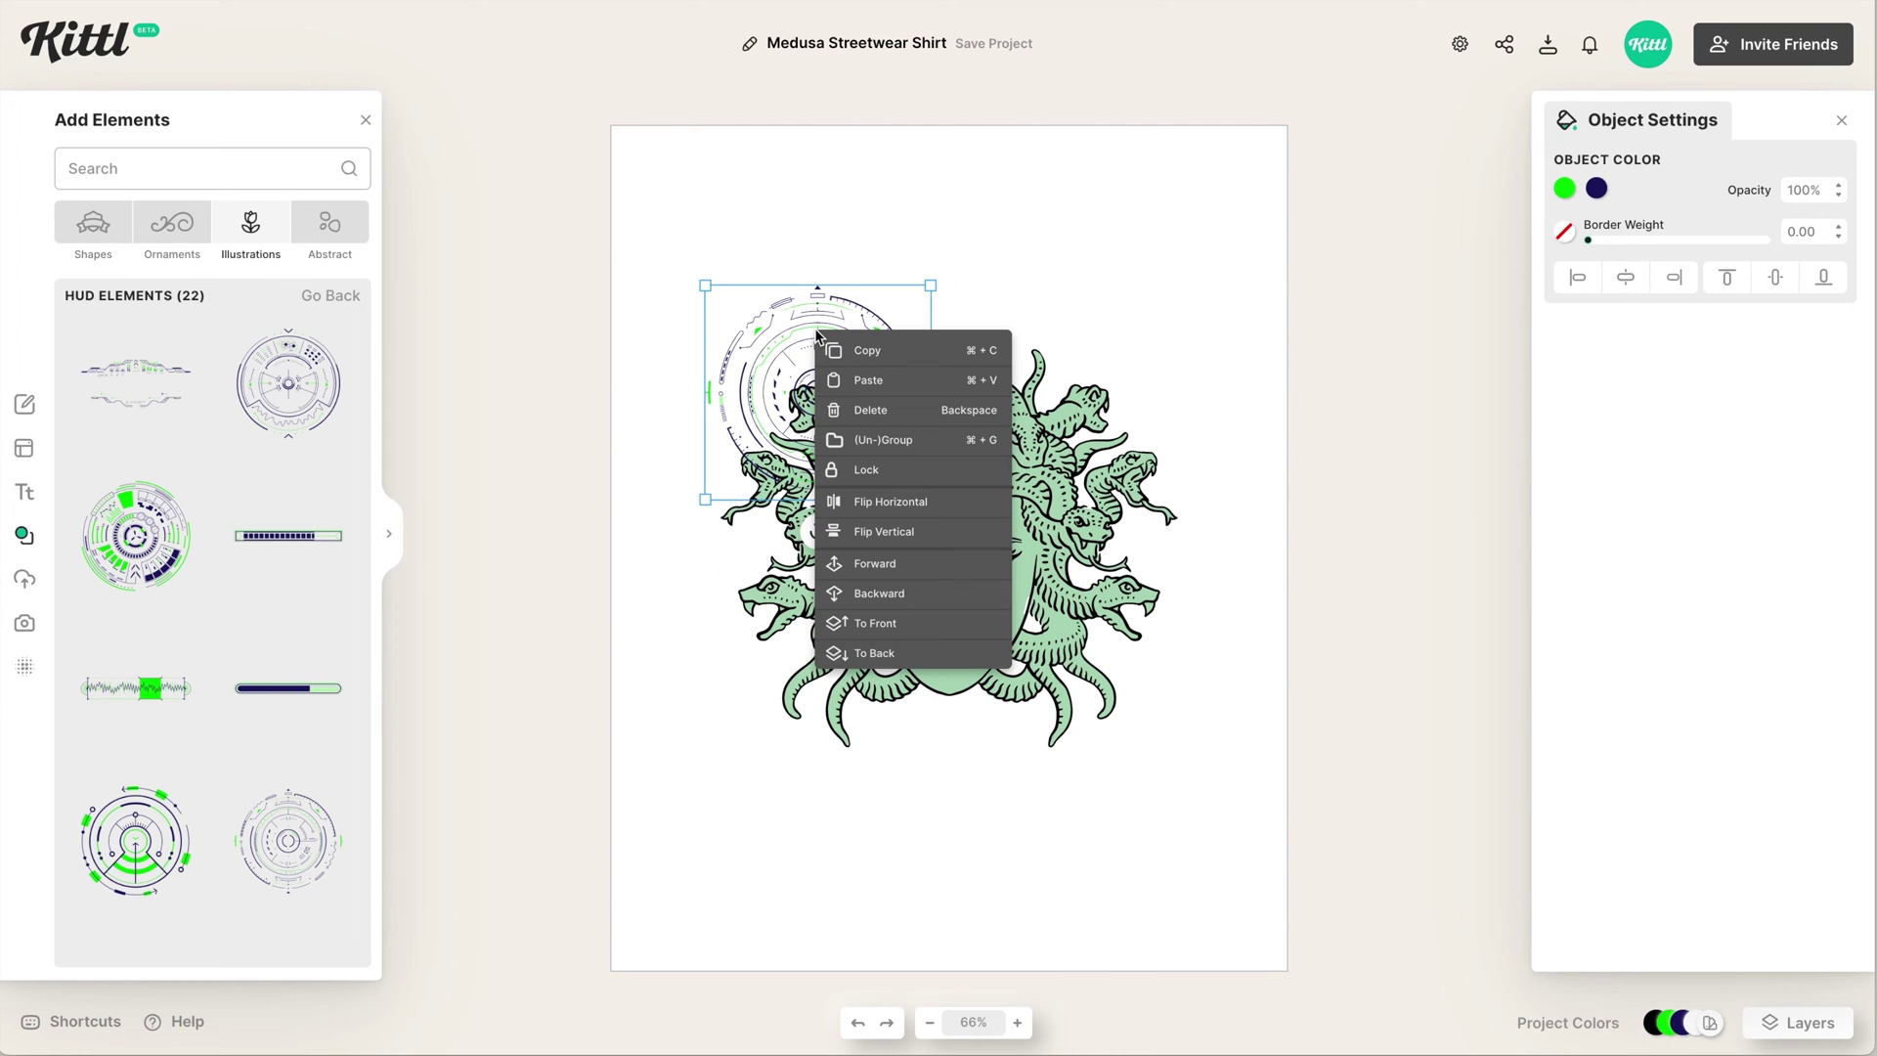
left_click(916, 655)
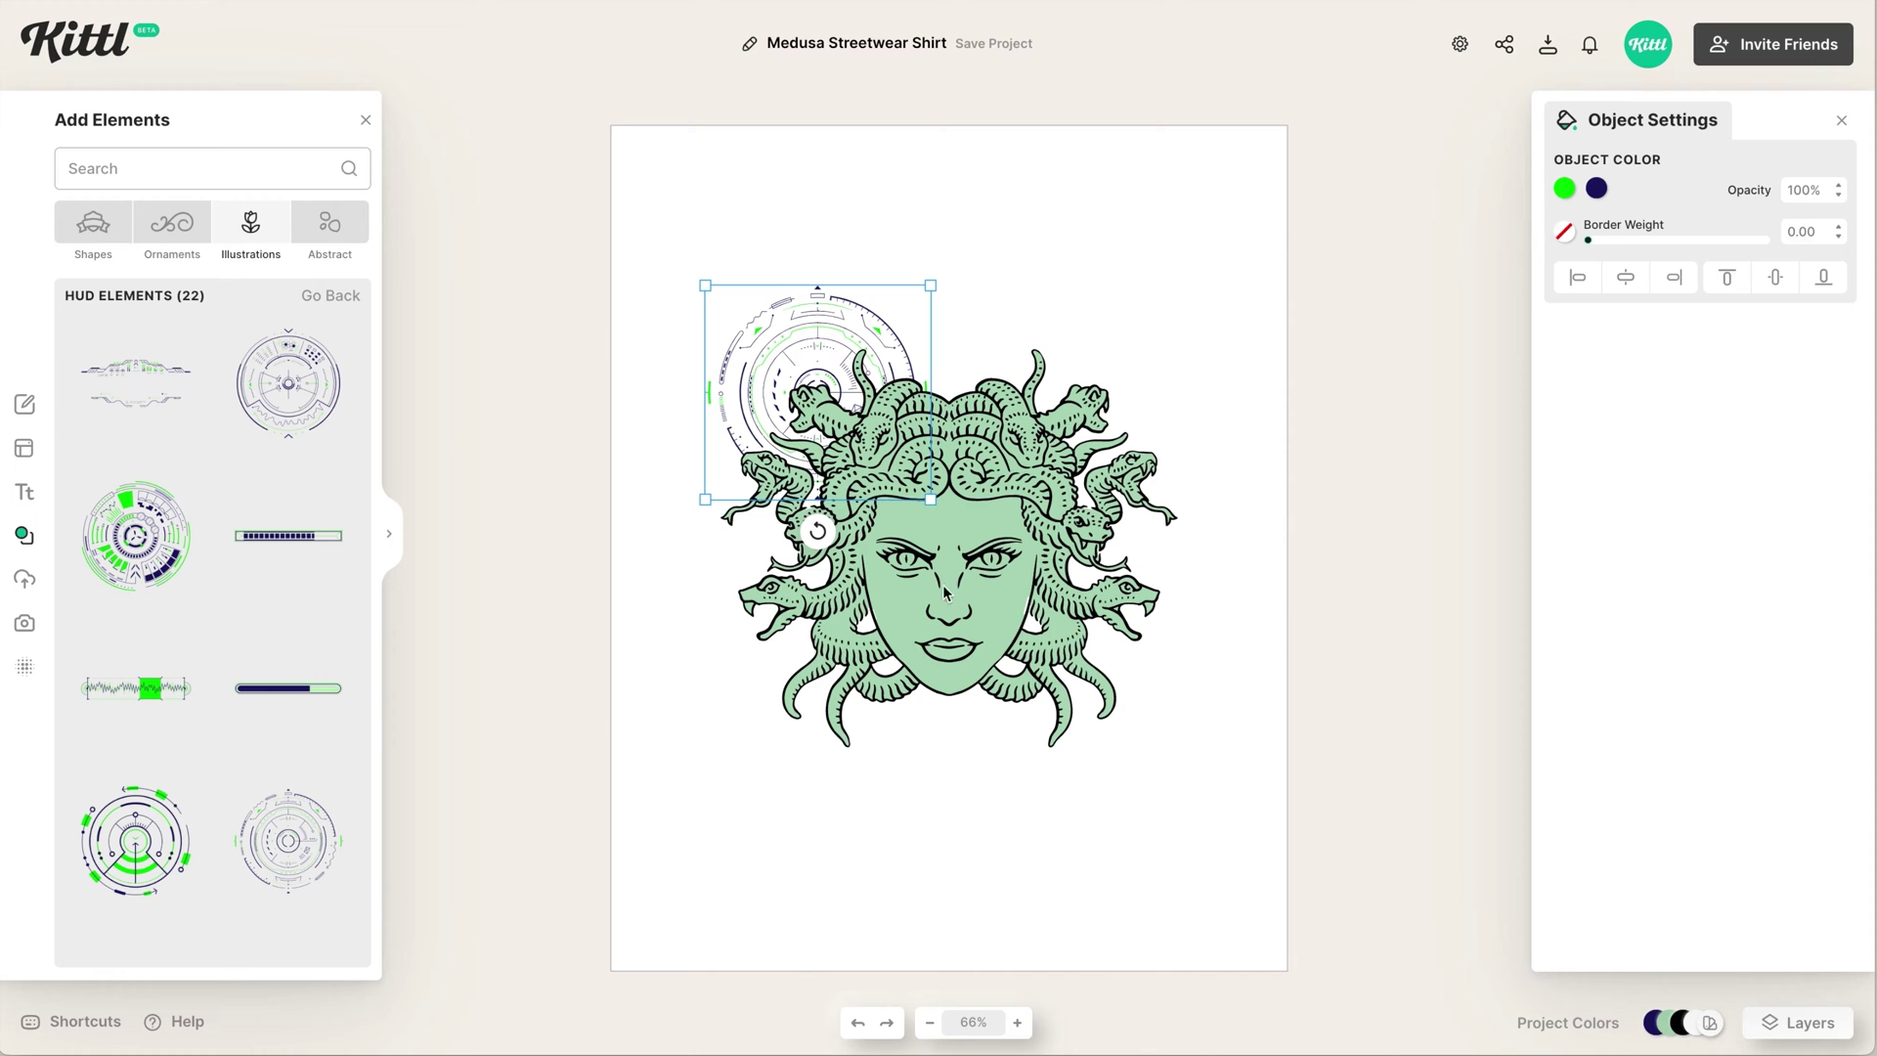
Enlarge the HUD circle slightly and place a rotated copy of it behind the head's upper right side.
left_click_drag(929, 501, 951, 520)
left_click_drag(847, 311, 1091, 315)
left_click_drag(1083, 551, 1306, 349)
Recolour the Medusa illustration with bright green line work and a dark charcoal fill.
left_click(1008, 587)
left_click(1597, 189)
left_click(1295, 590)
left_click(1558, 181)
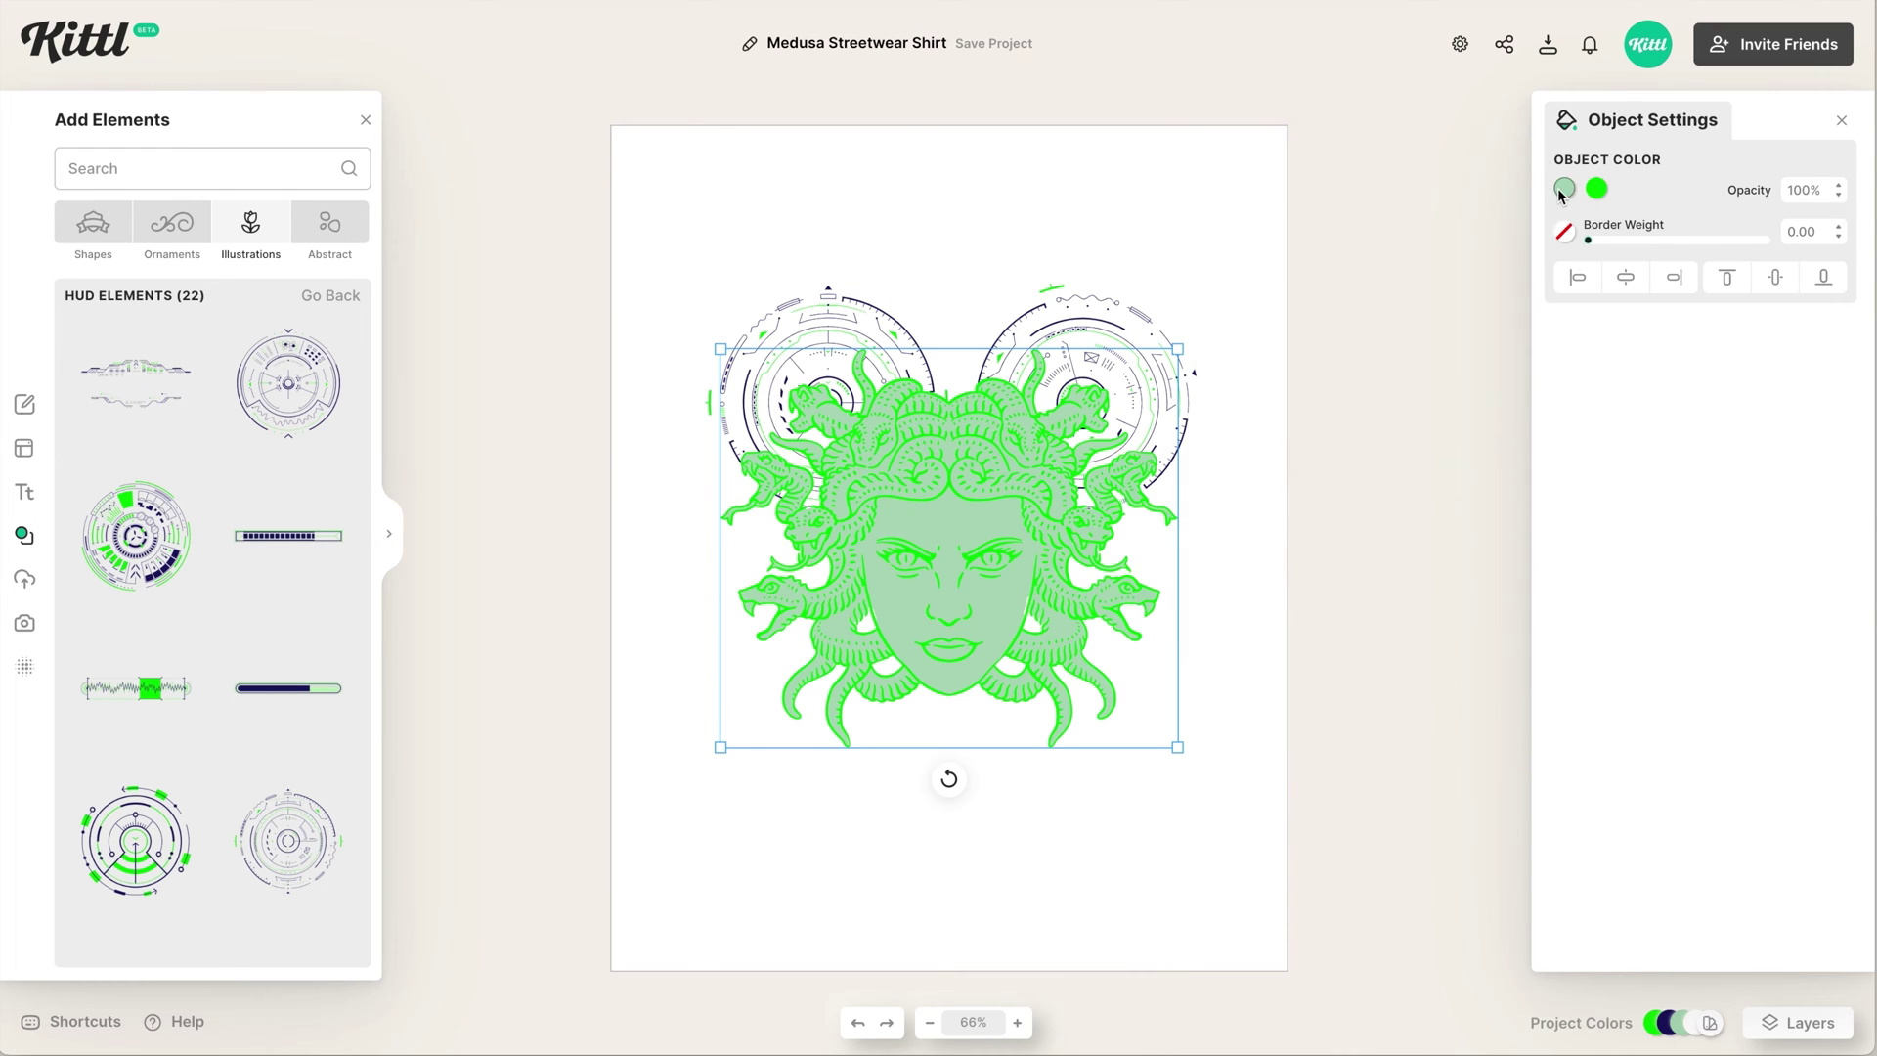
left_click(1566, 188)
left_click(1282, 387)
Set the artboard background to the dark charcoal from the document palette.
left_click(1213, 235)
left_click(1565, 188)
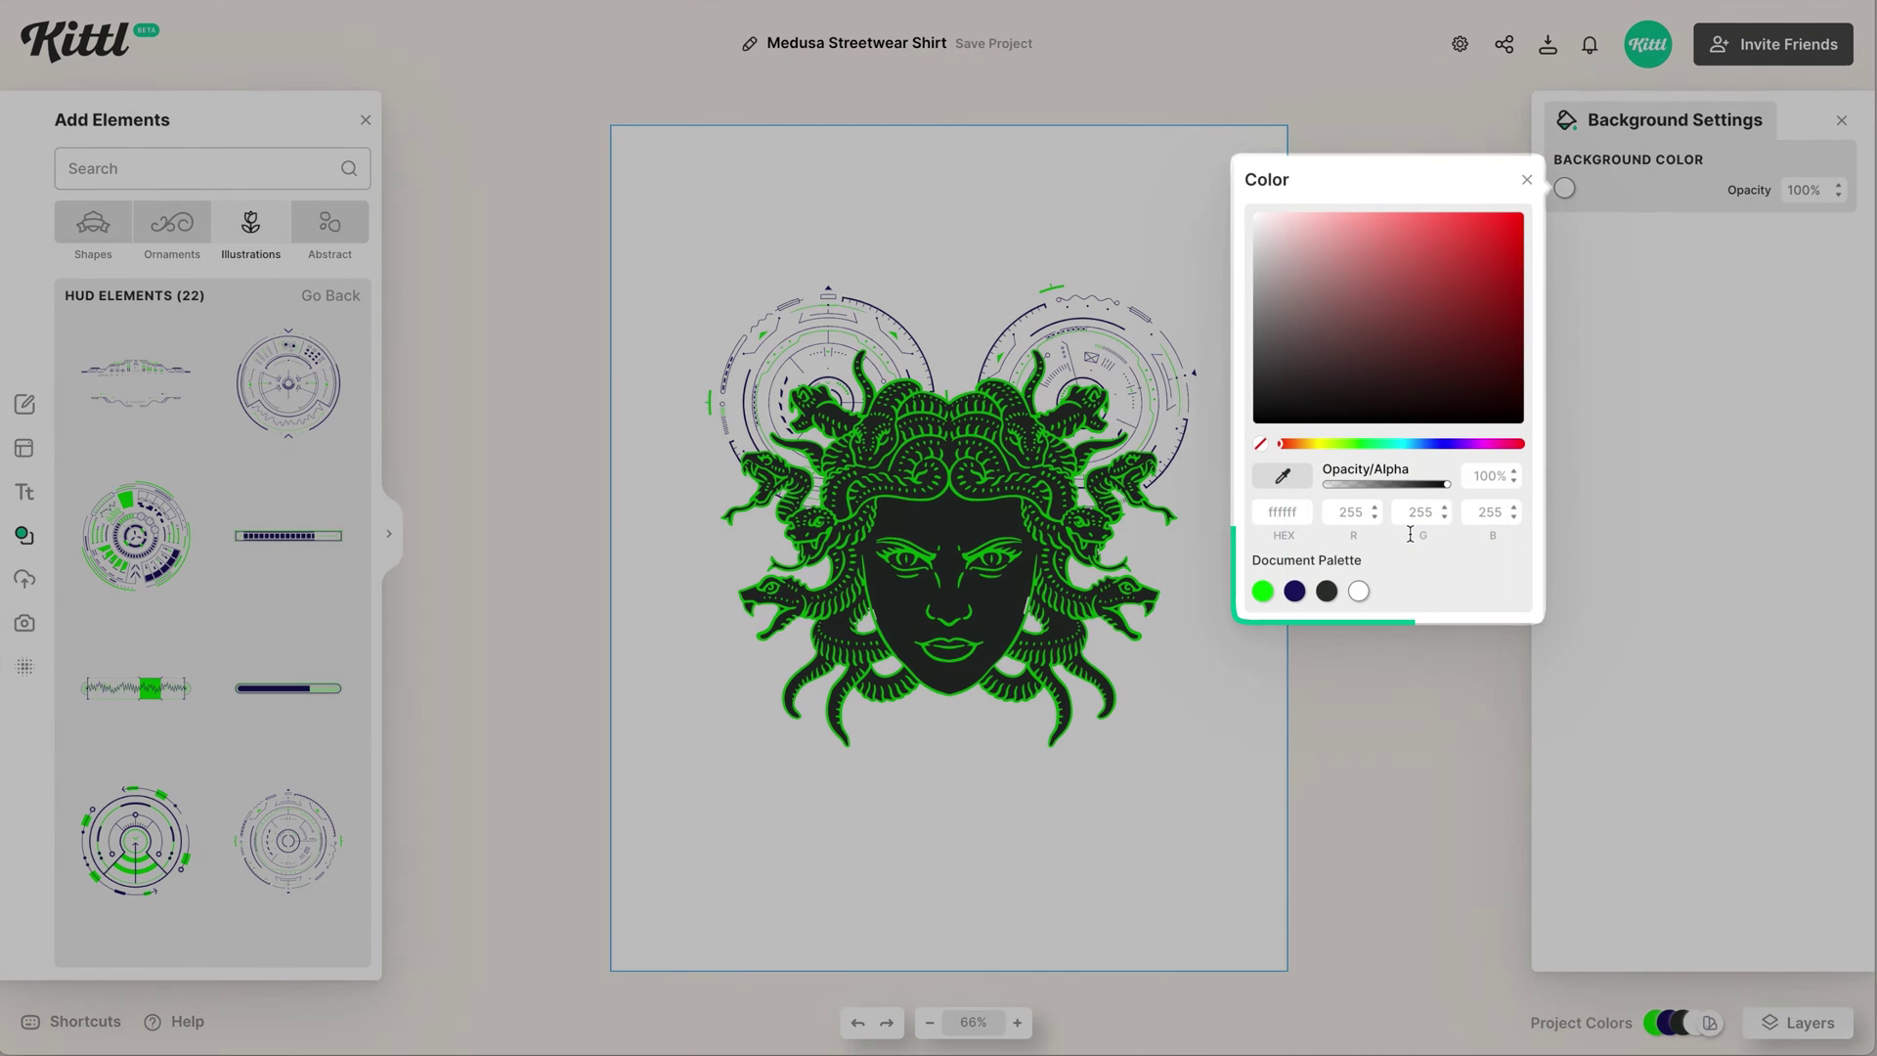
left_click(1327, 591)
left_click(1311, 632)
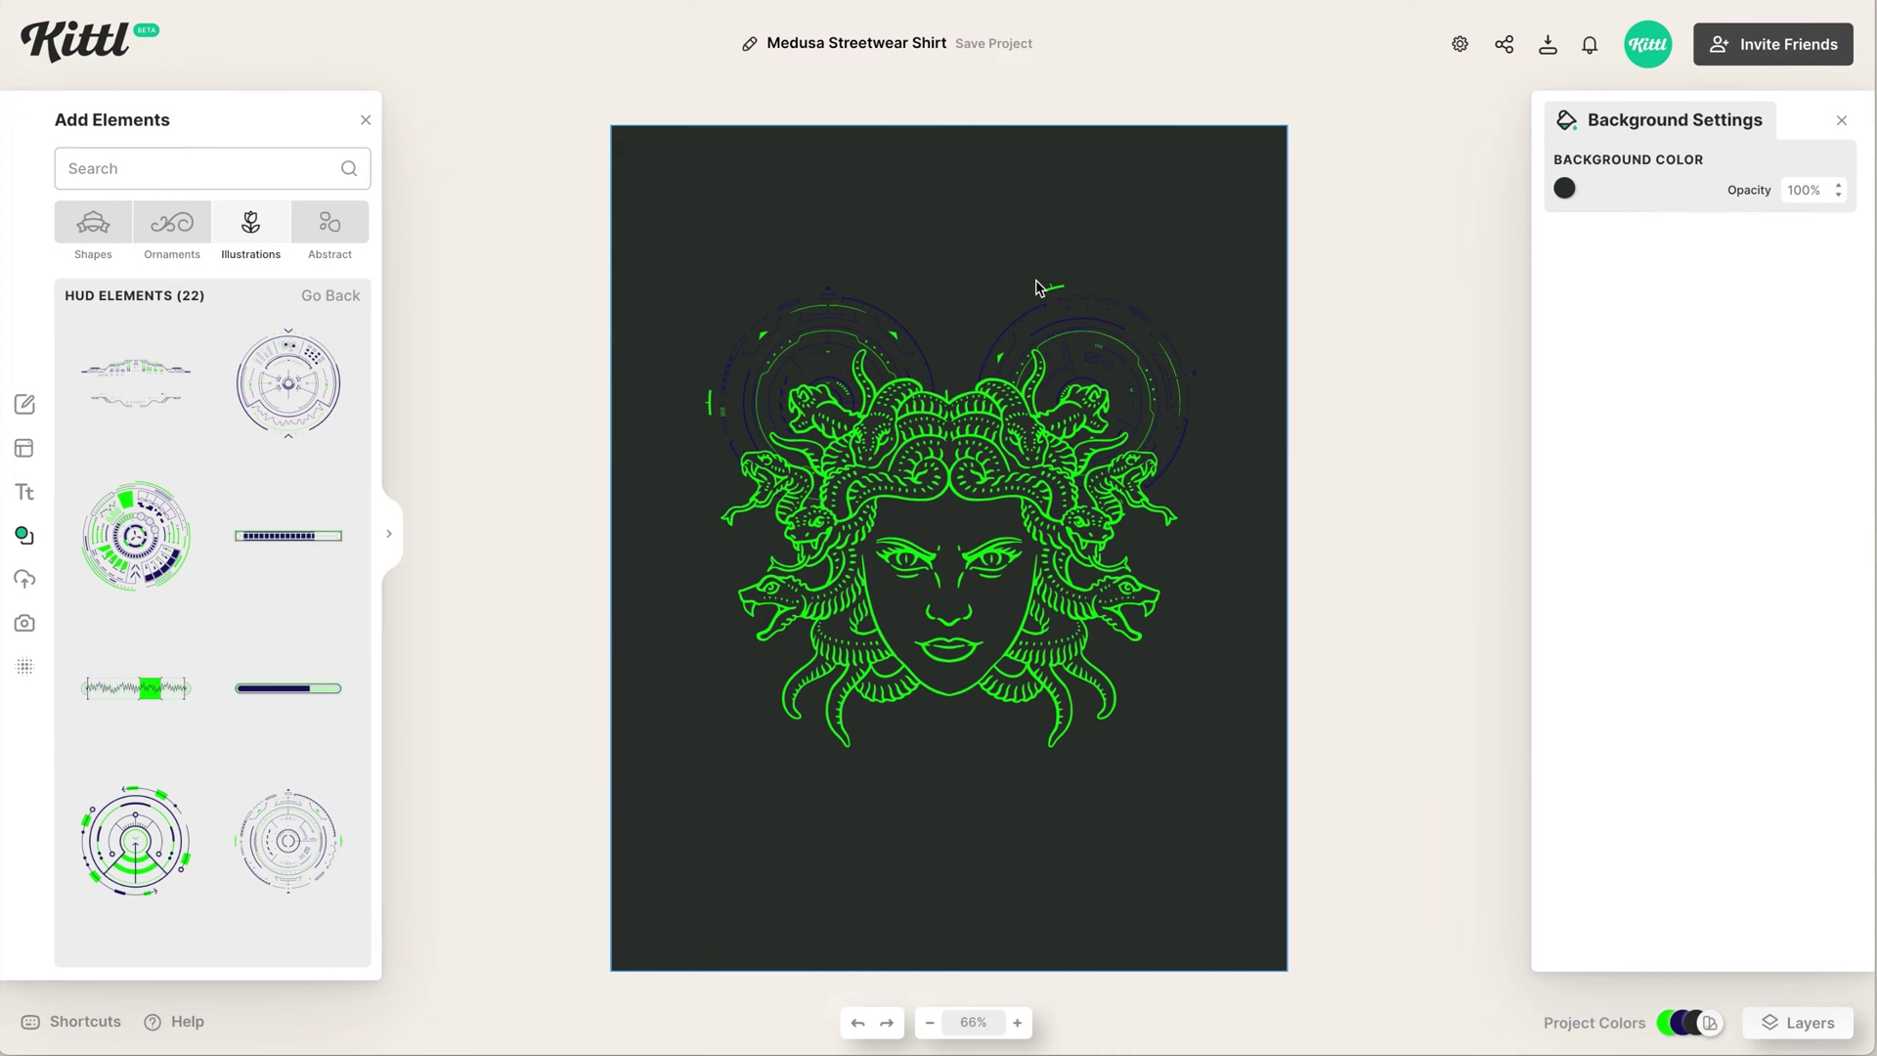
Select both HUD circles together and recolour their navy parts light purple.
left_click(1093, 321)
left_click(803, 330, "shift")
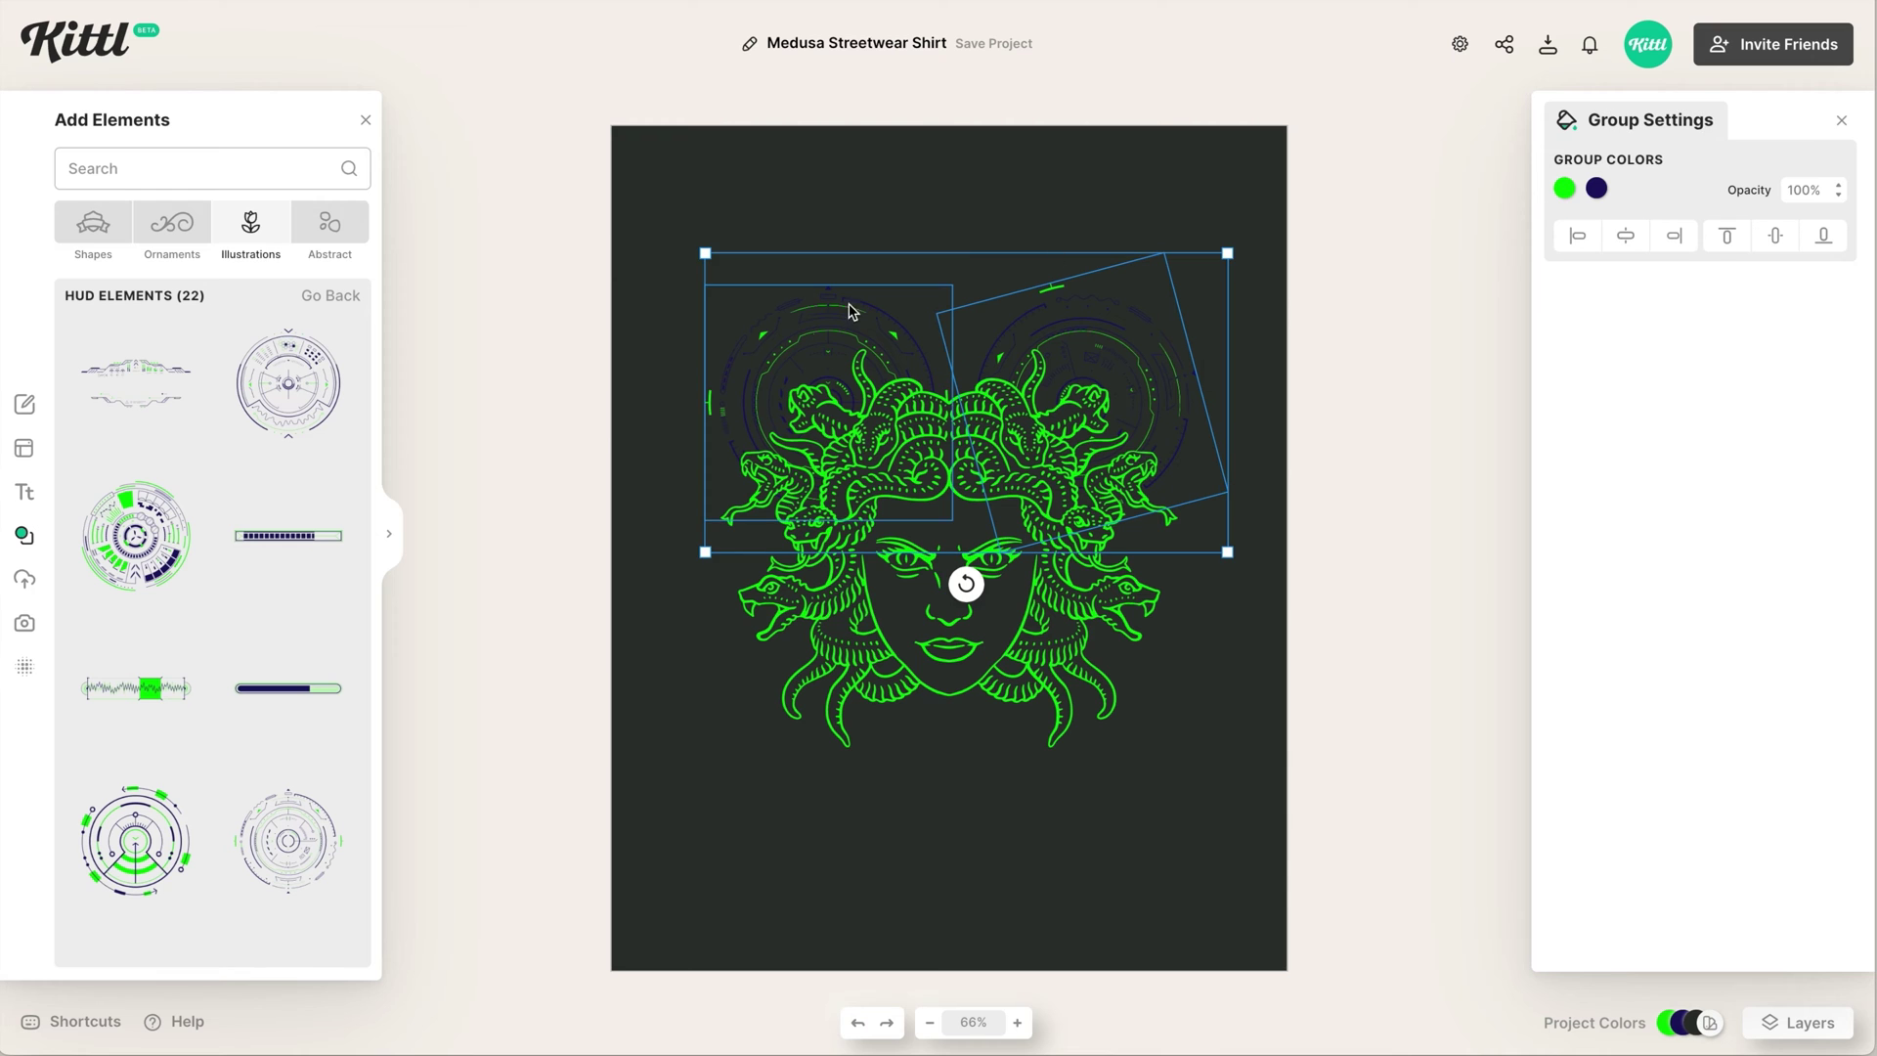
left_click(1595, 189)
mouse_move(1500, 339)
left_mouse_down()
mouse_move(1458, 264)
mouse_move(1366, 218)
mouse_move(1382, 222)
left_mouse_up()
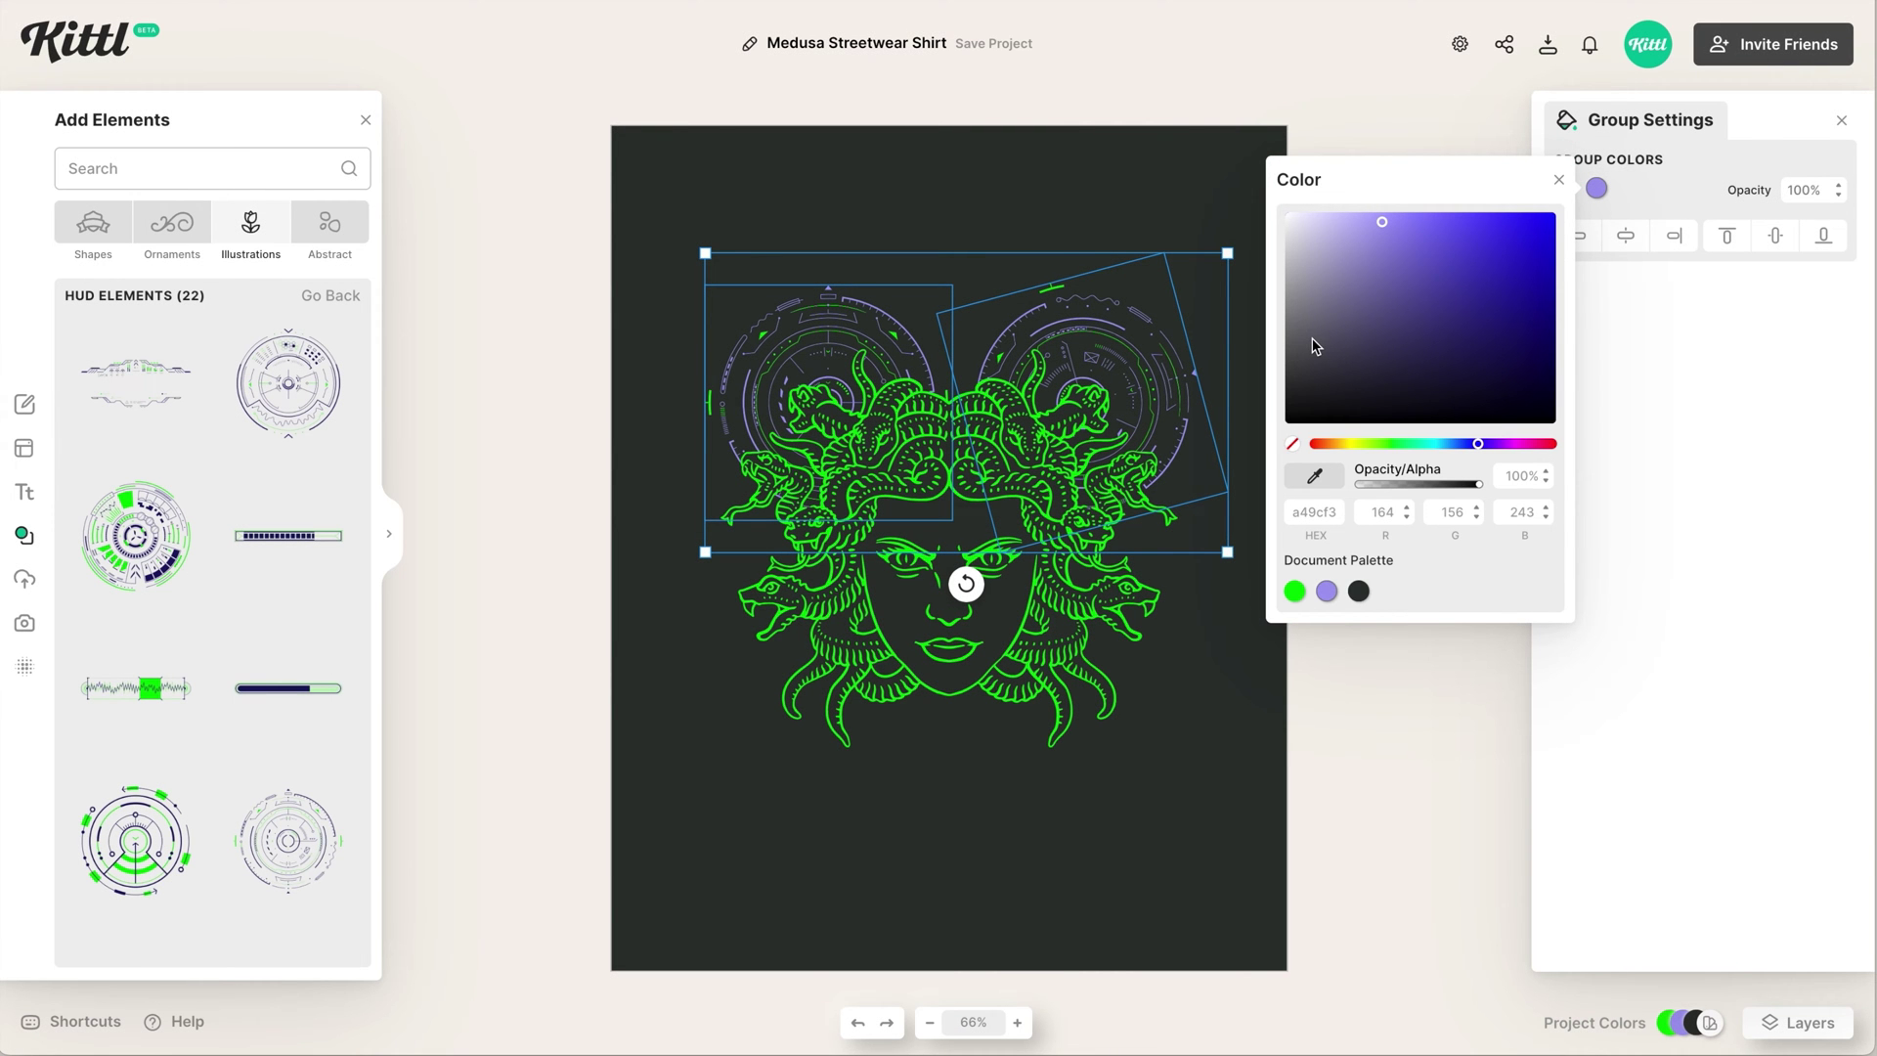
left_click_drag(1365, 230, 1371, 233)
left_click(1154, 942)
left_click_drag(1161, 942, 897, 843)
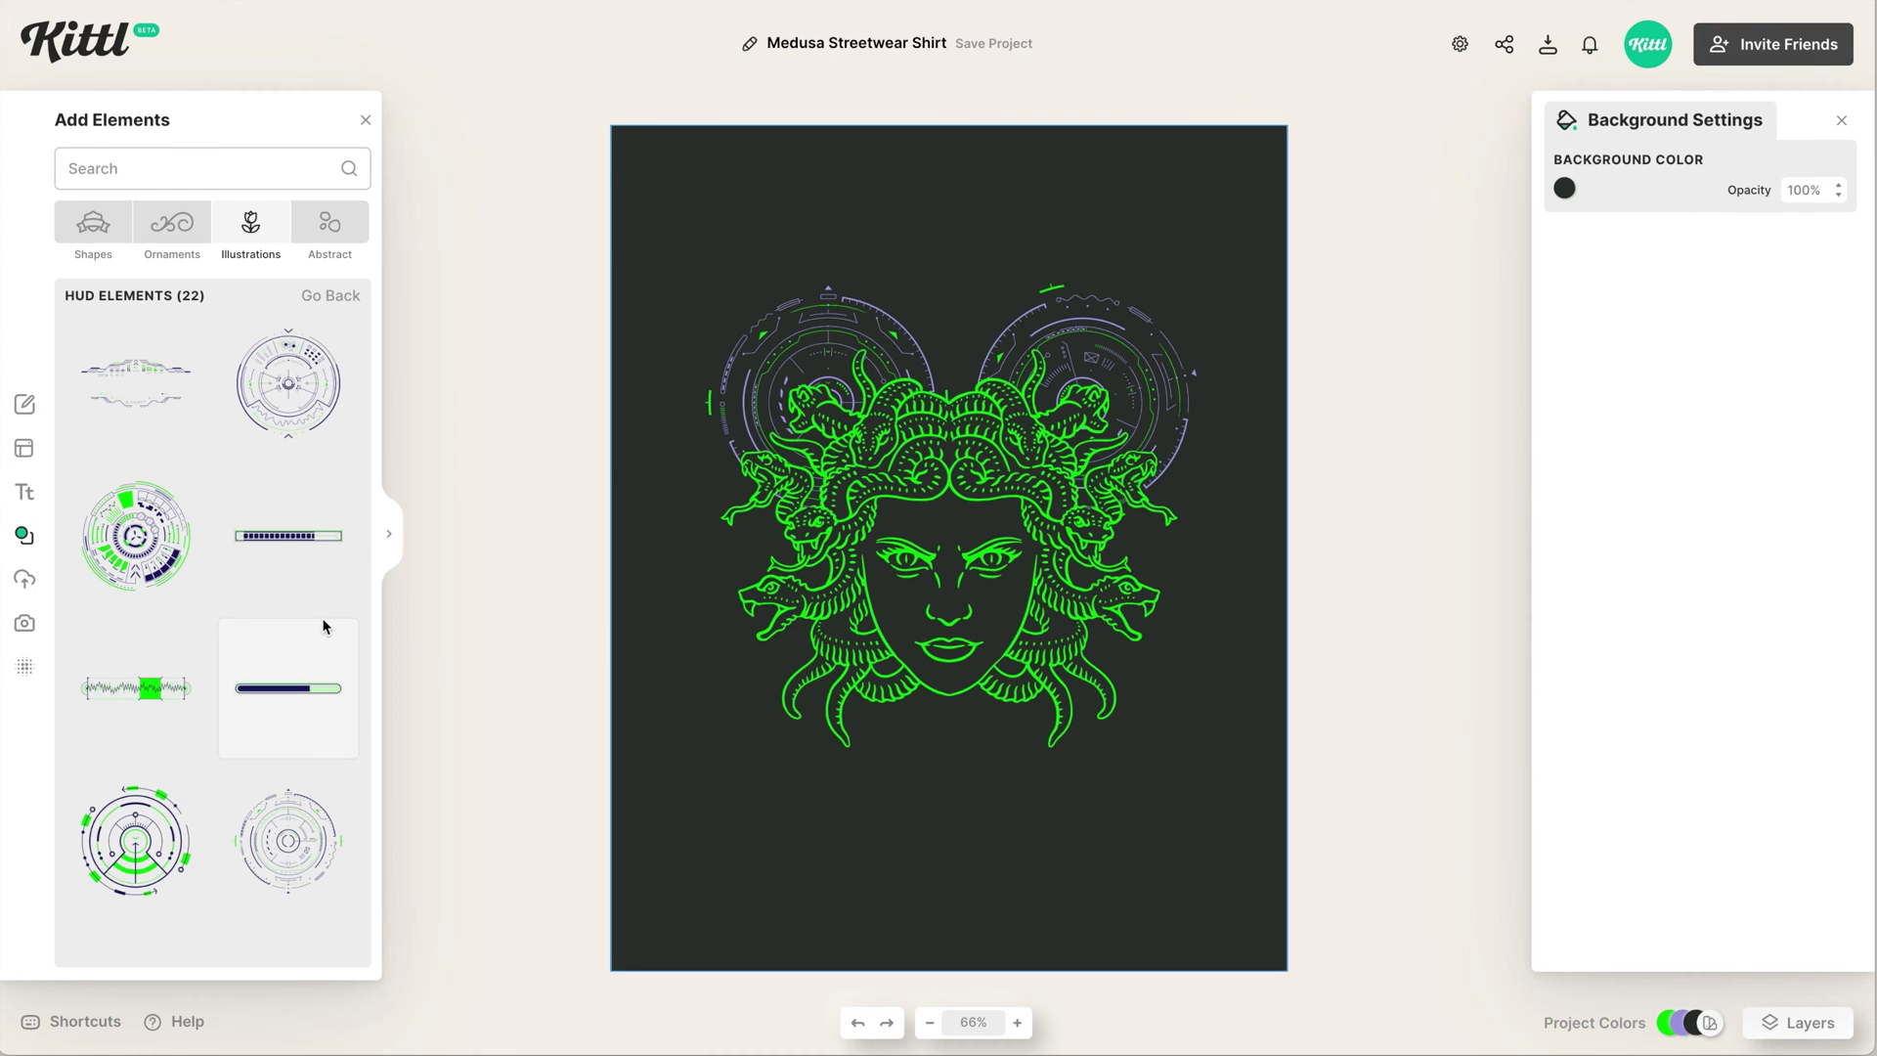
Add the segmented arrow progress bar from HUD Elements below the head and recolour its navy parts light purple.
scroll(325, 684, "down", 5)
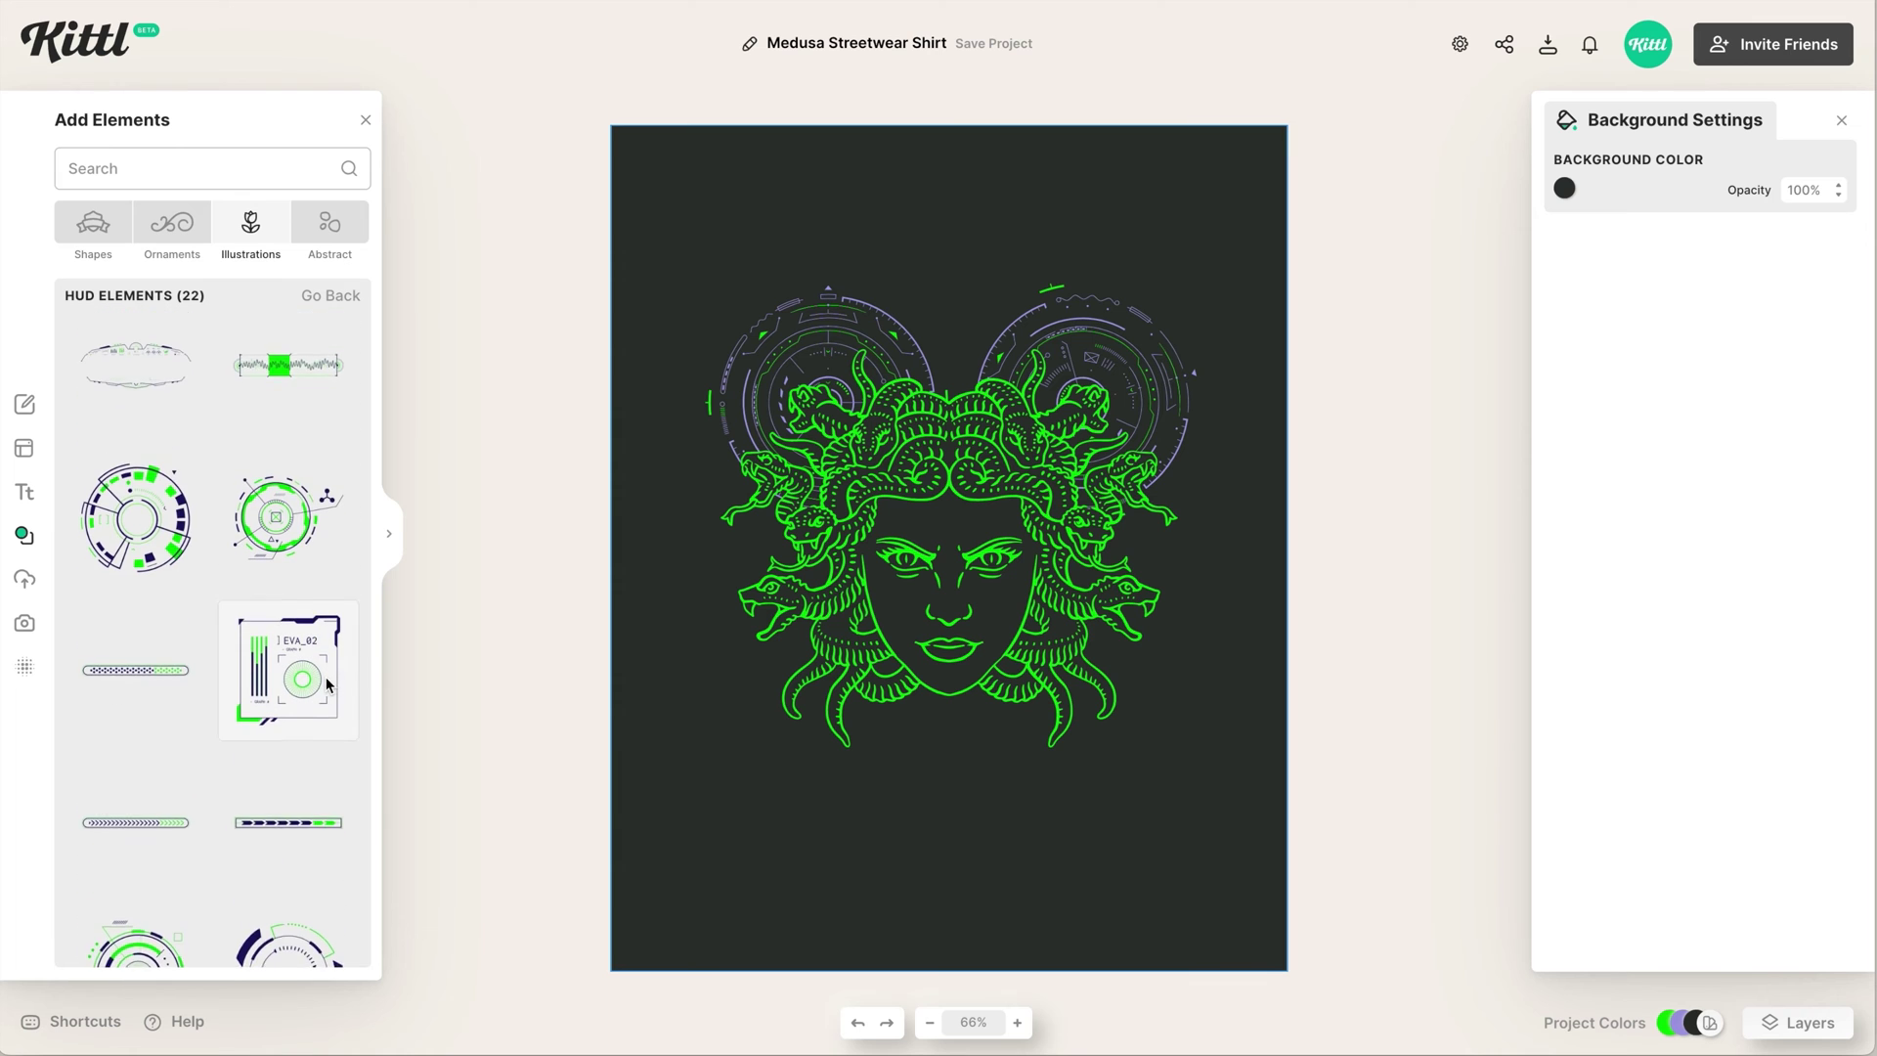
scroll(313, 598, "down", 2)
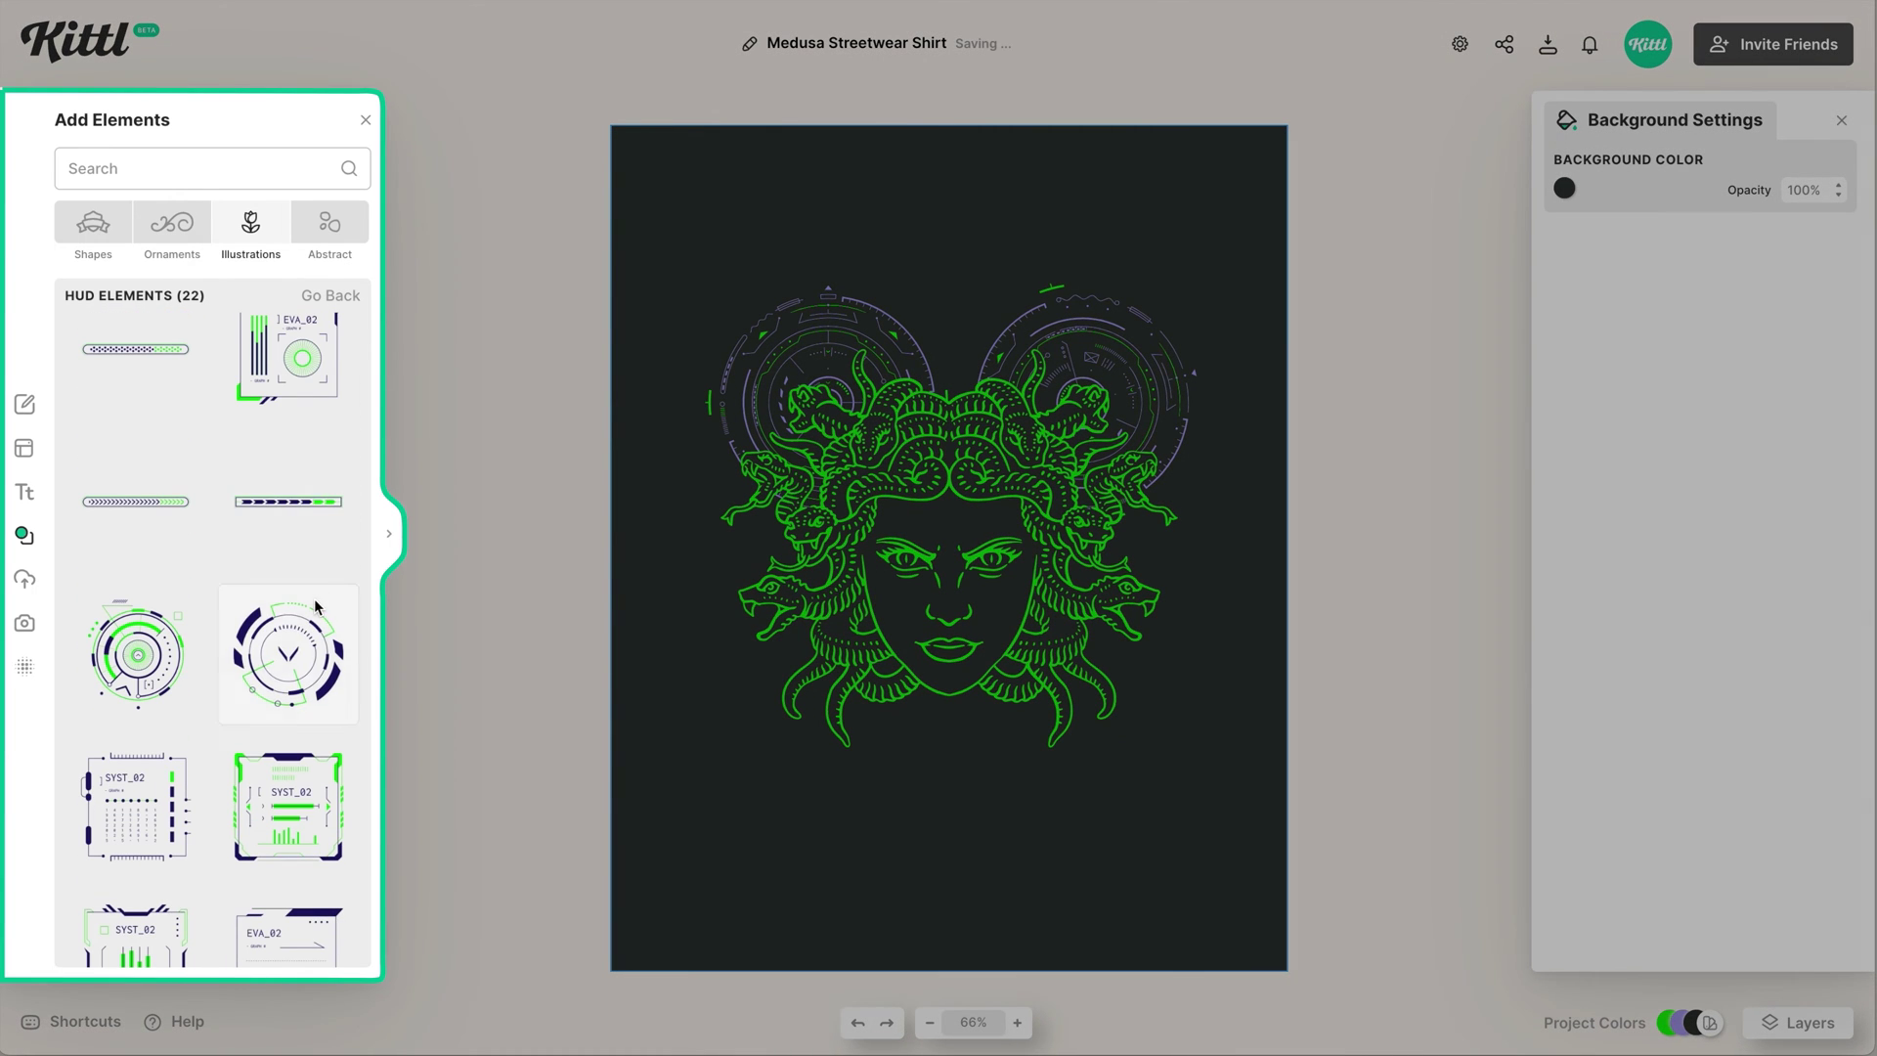
left_click(309, 511)
left_click_drag(1018, 554, 1106, 788)
left_click(1598, 190)
left_click(1328, 590)
left_click(1219, 636)
Add the SYST_02 bar chart panel, the SYST_02 number table panel and the EVA_02 panel, stacked outside the artboard's right edge.
scroll(294, 724, "down", 1)
left_click(301, 751)
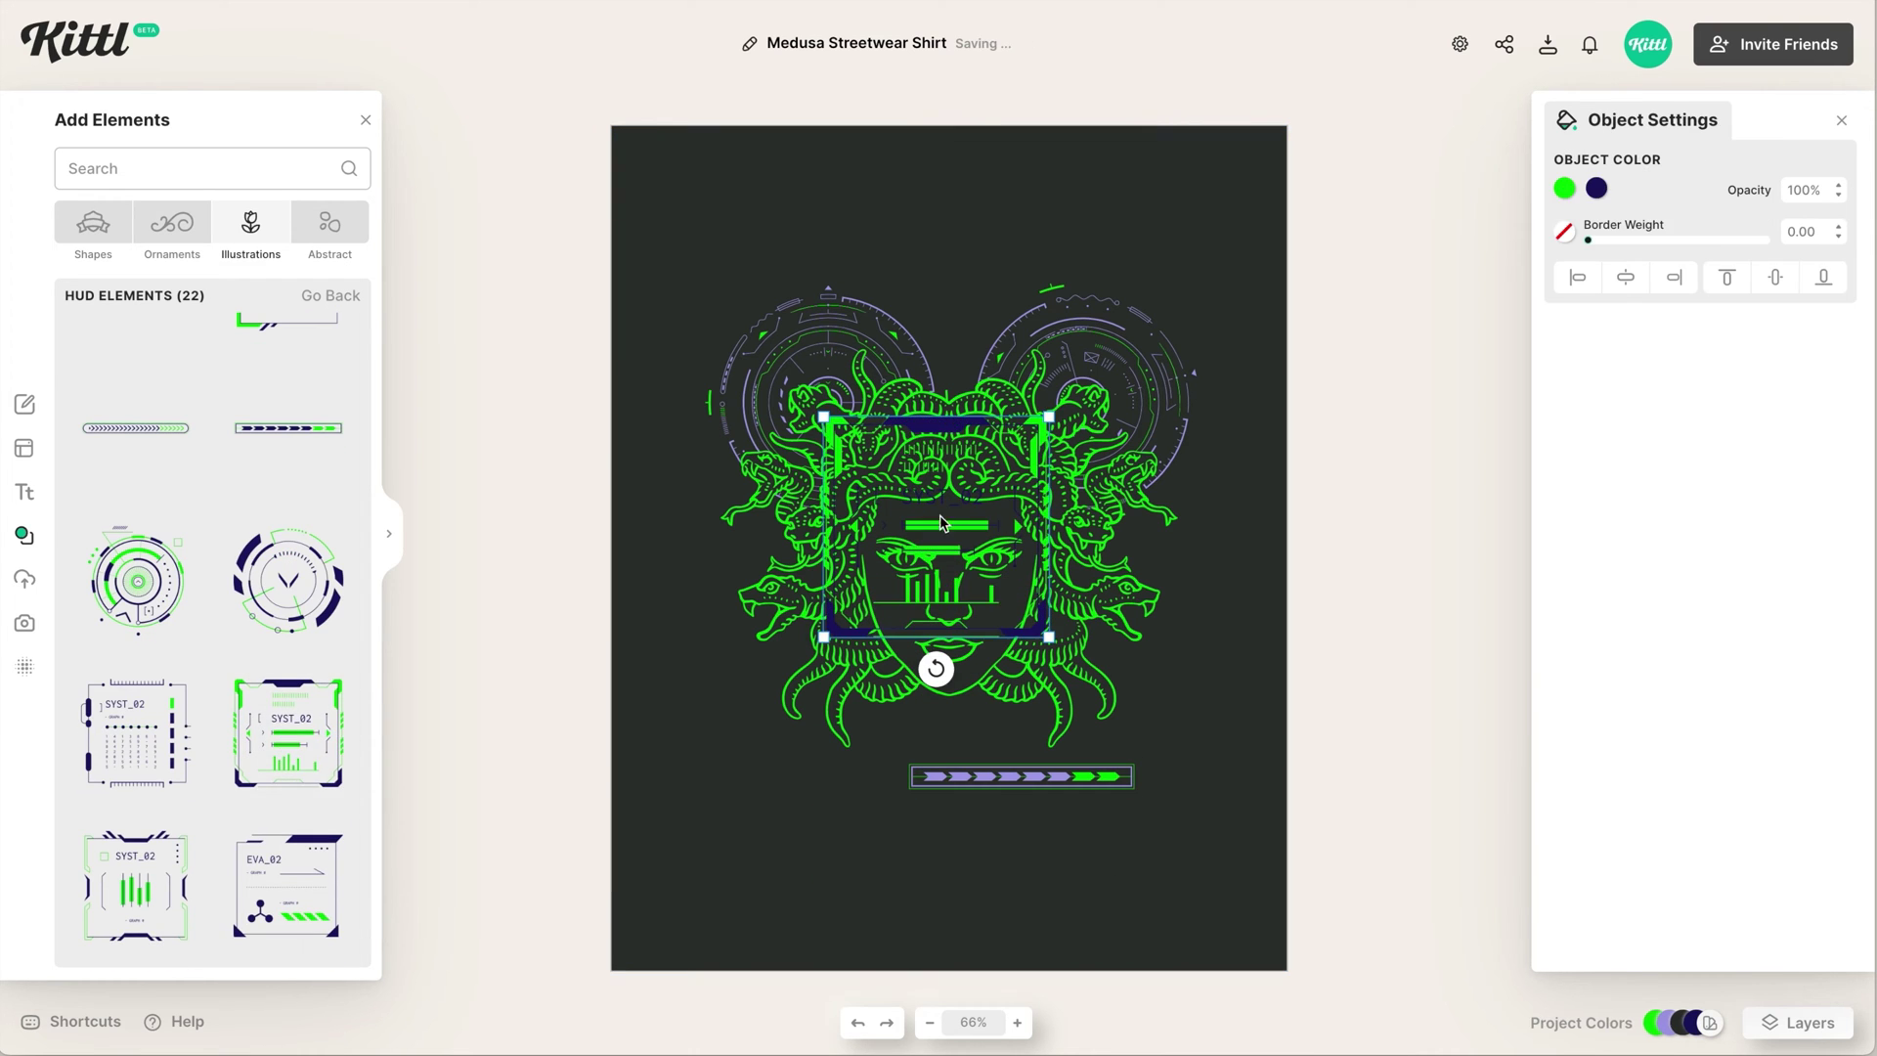
left_click_drag(941, 523, 1416, 334)
left_click(136, 734)
left_click_drag(934, 503, 1404, 548)
scroll(234, 641, "up", 1)
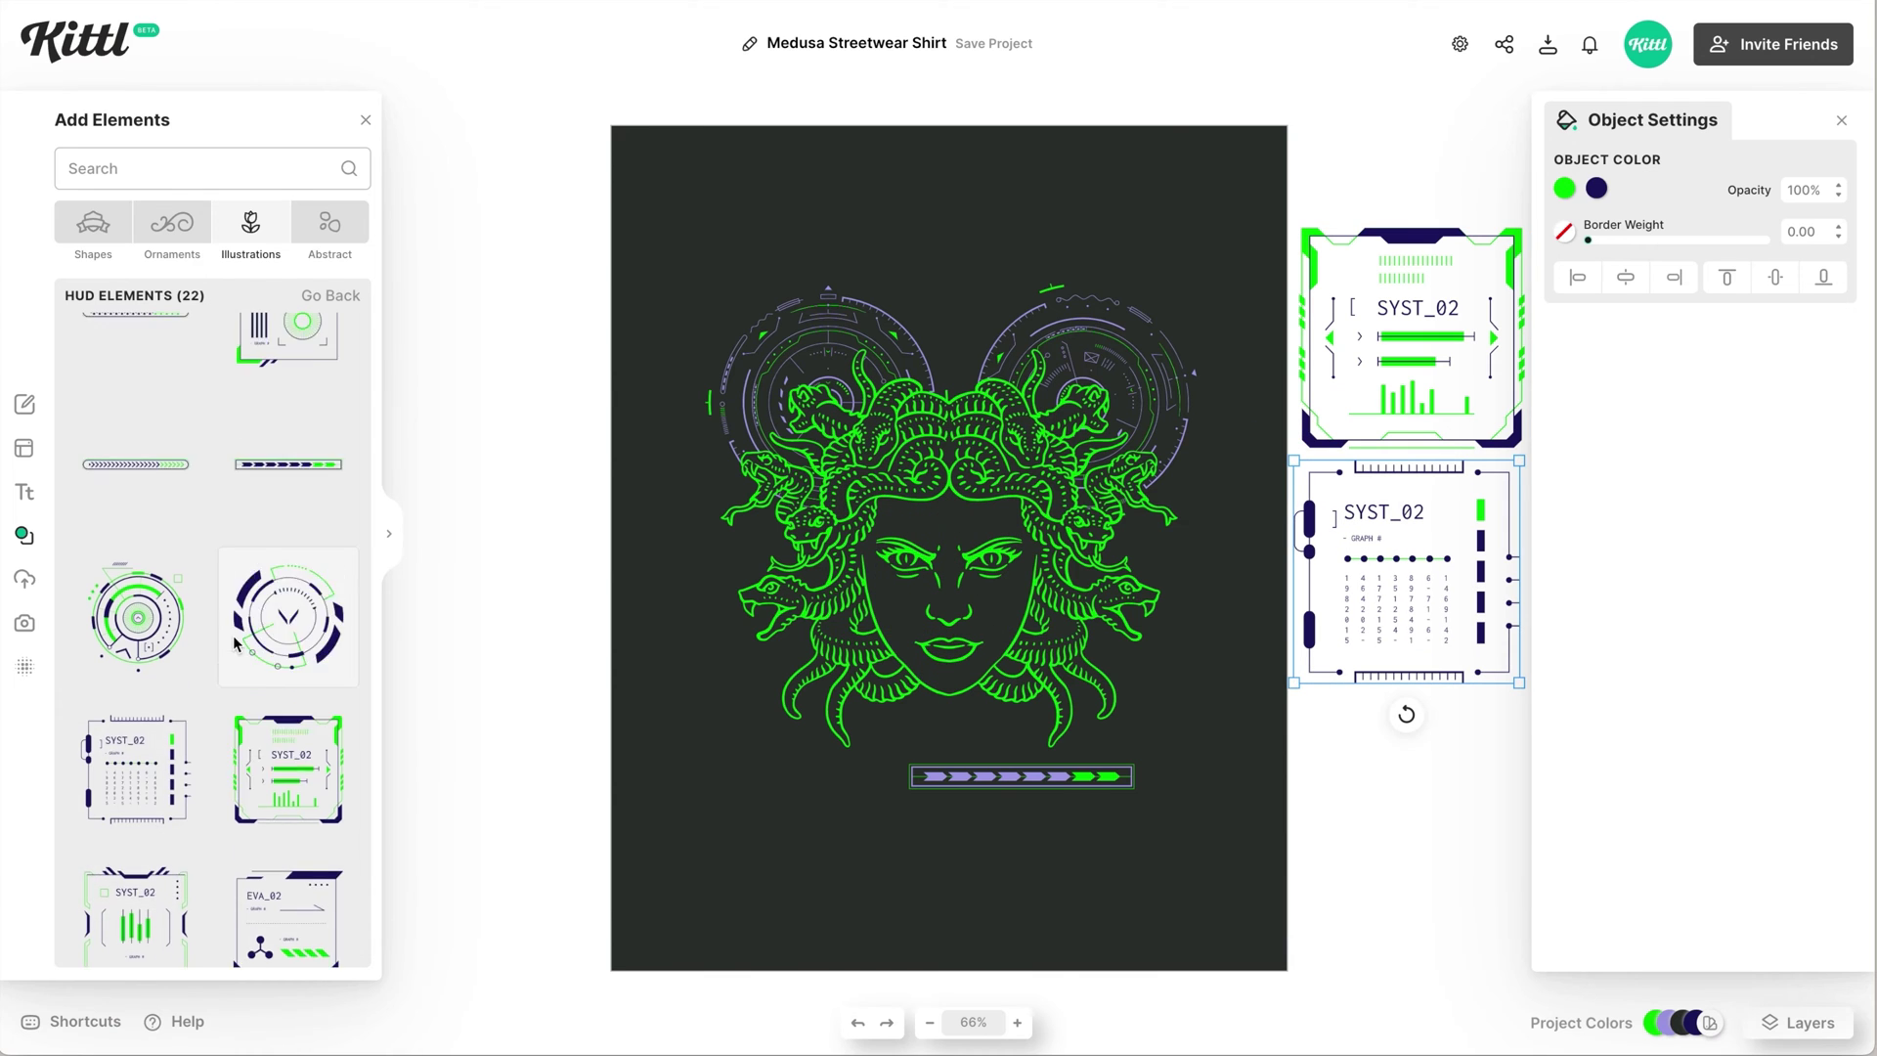
scroll(235, 643, "up", 5)
left_click(282, 797)
left_click_drag(979, 518, 1449, 799)
Leave the HUD Elements collection and turn on the trim view to hide everything outside the artboard.
scroll(255, 588, "up", 5)
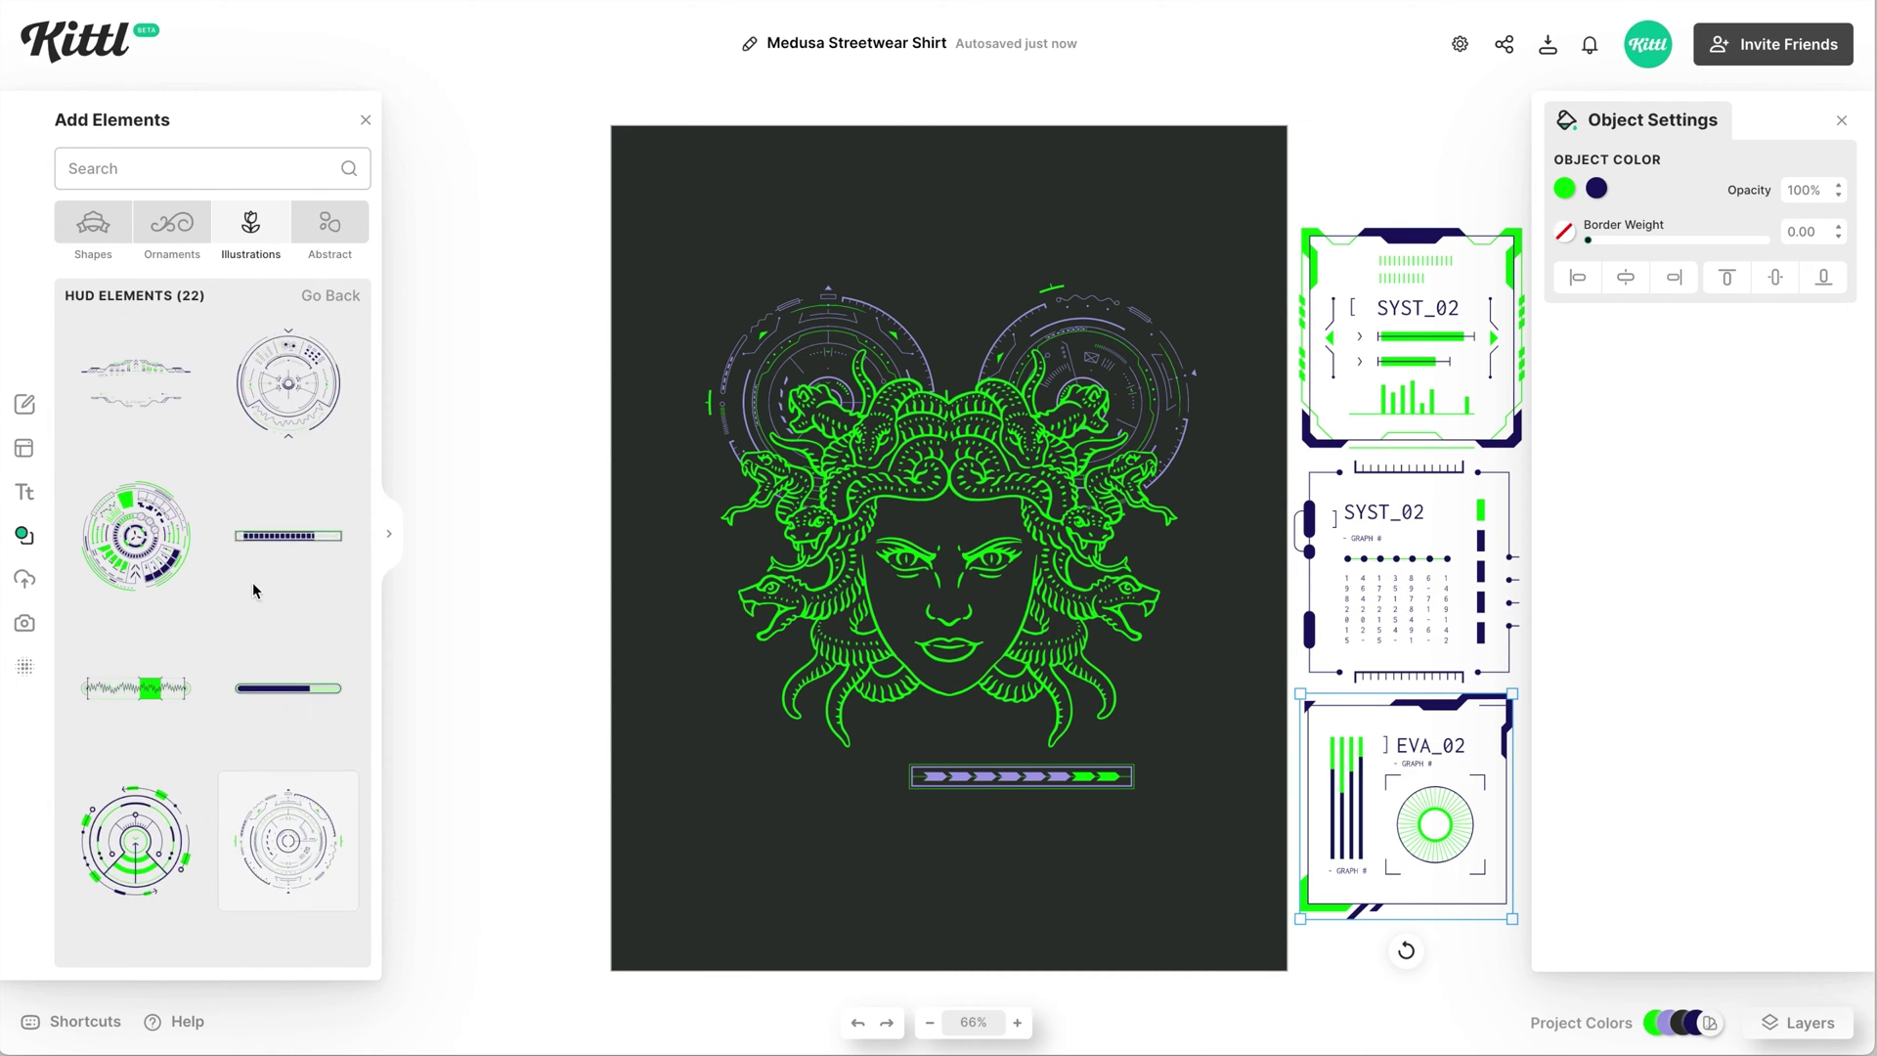
left_click(331, 295)
left_click(1166, 258)
left_click(1200, 216)
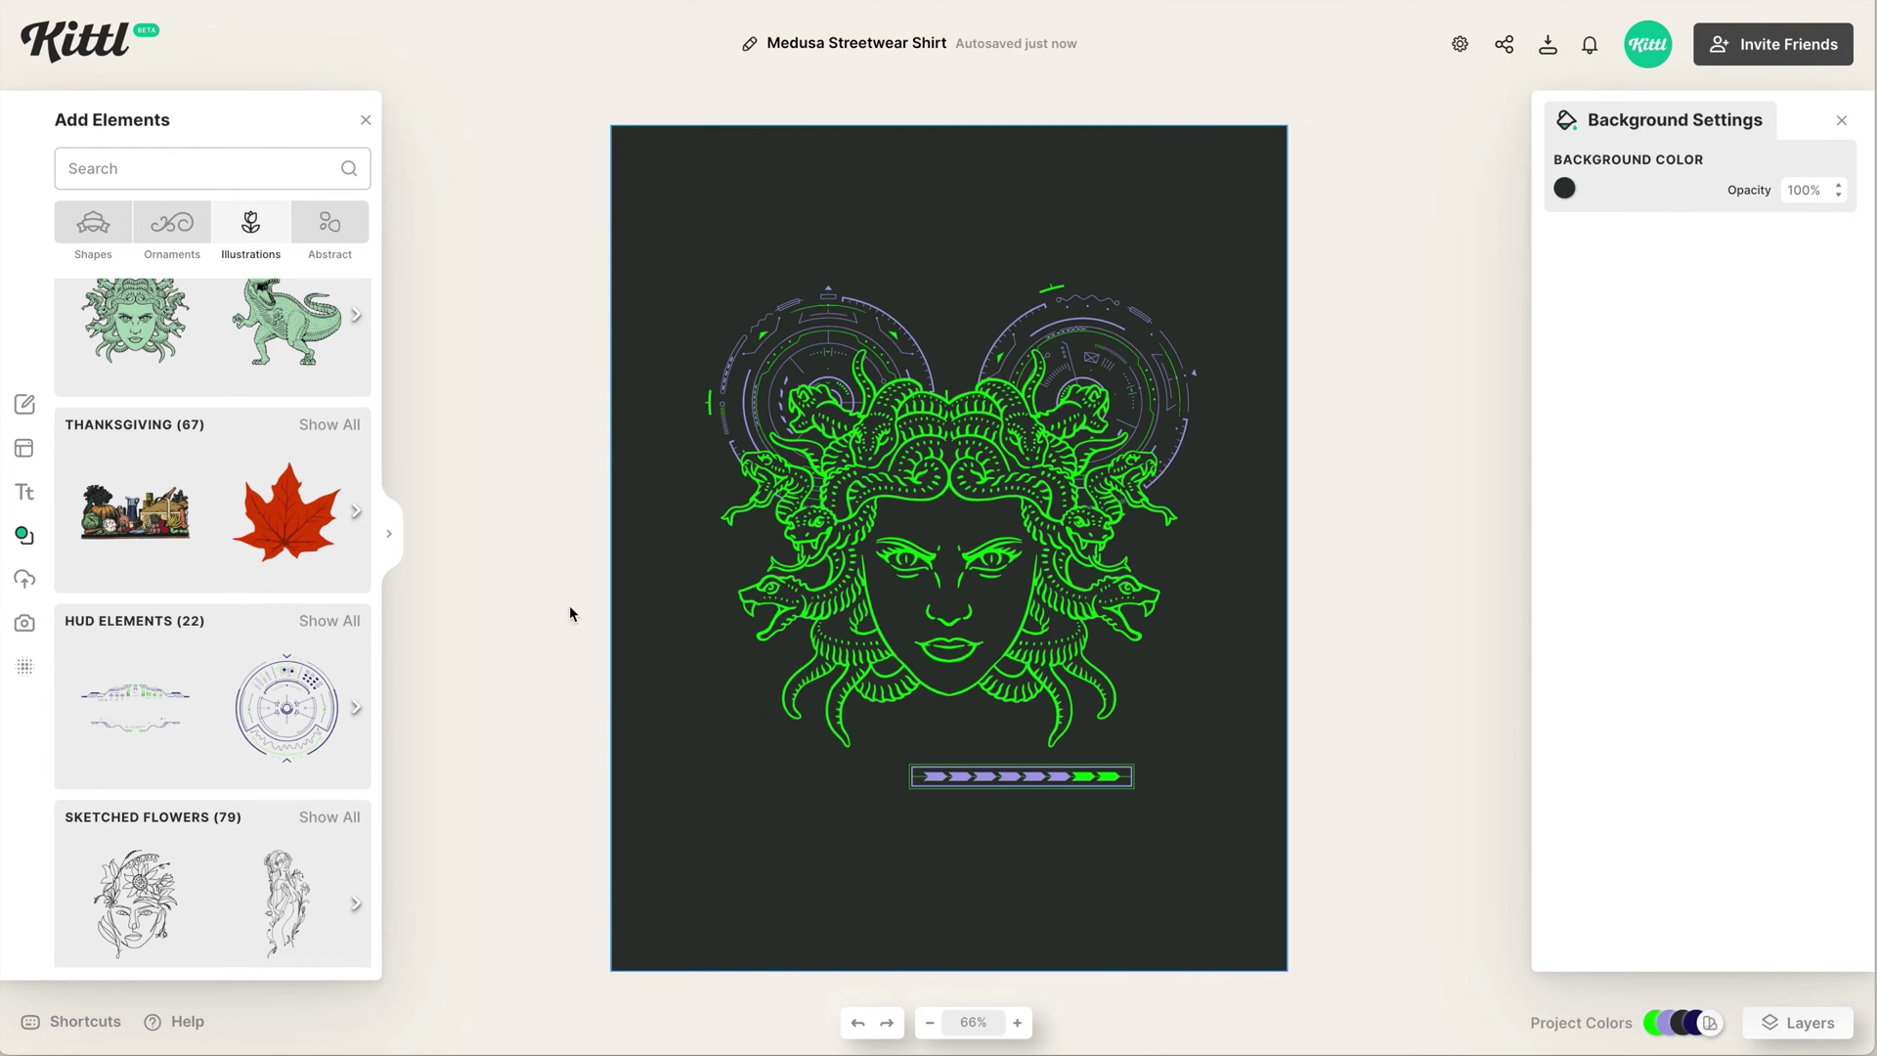
Add the last warped perspective grid from the Wavy Grids collection, enlarge it and place it across the lower part of the head.
left_click(323, 227)
scroll(292, 591, "down", 4)
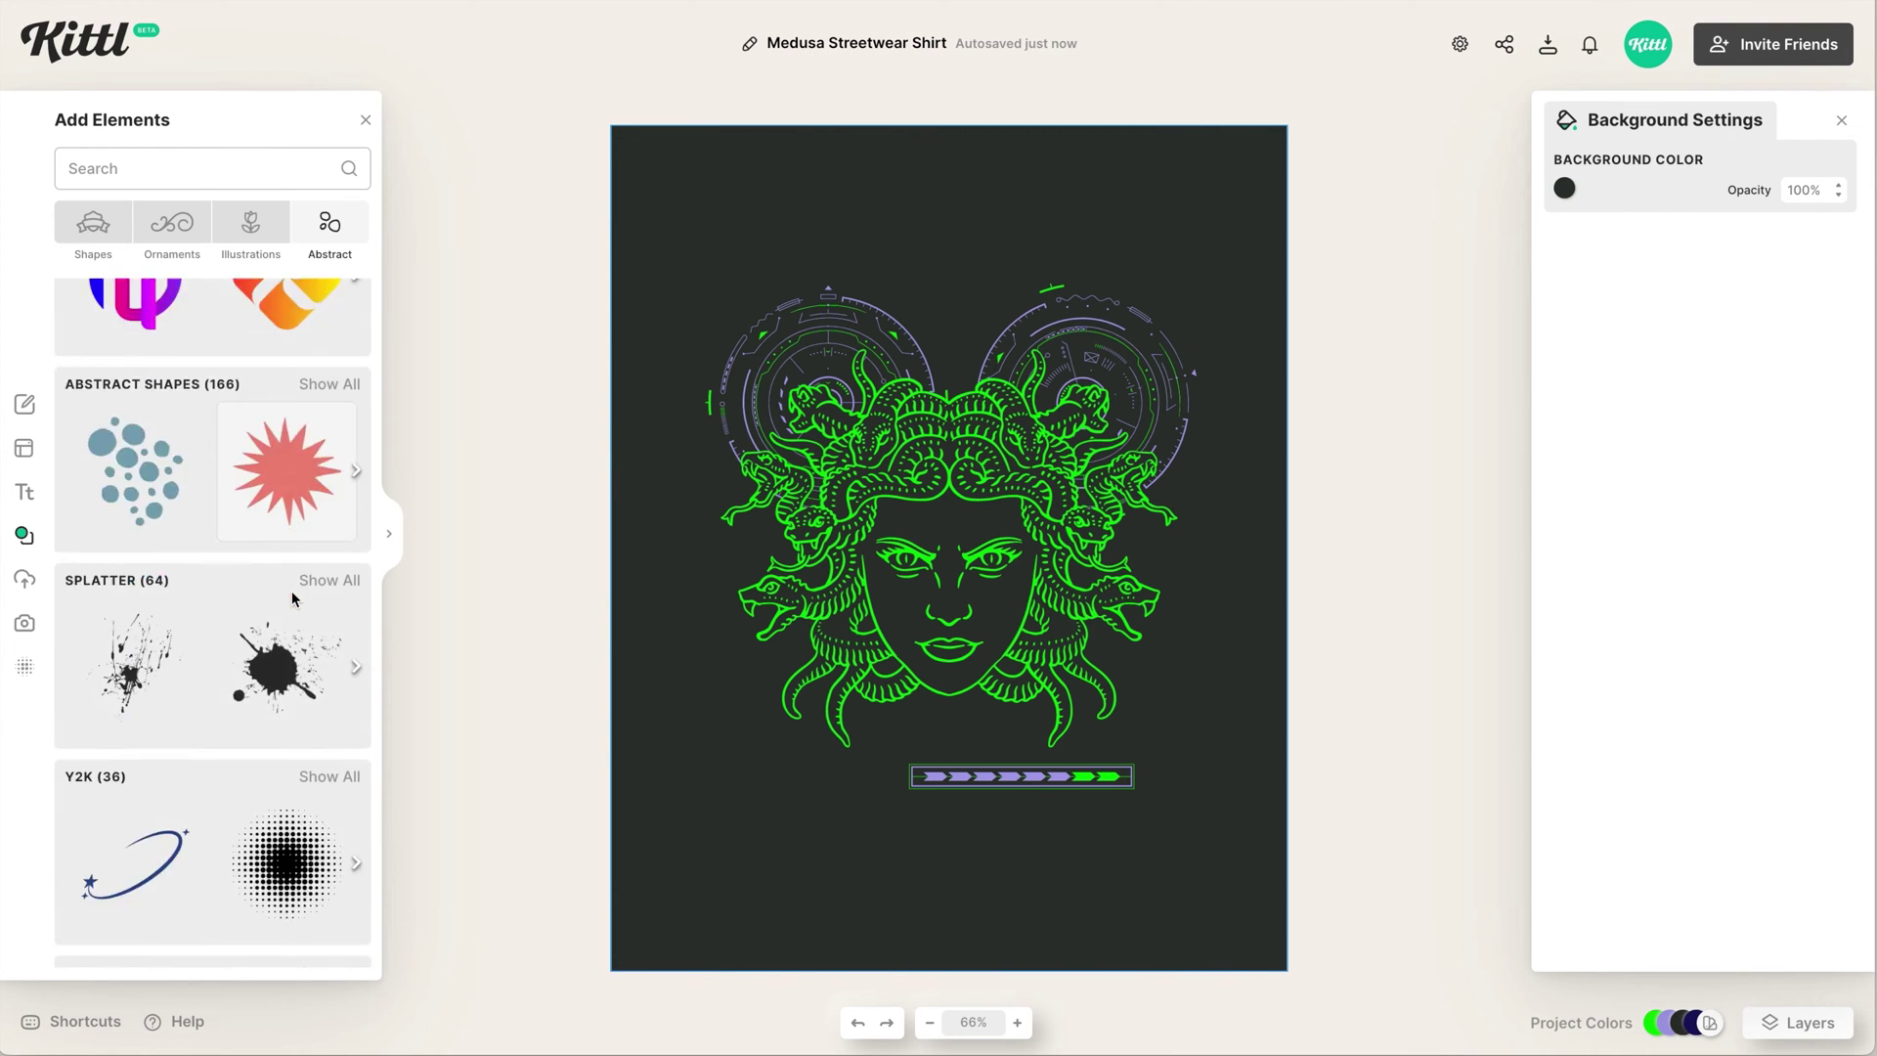
scroll(293, 598, "down", 15)
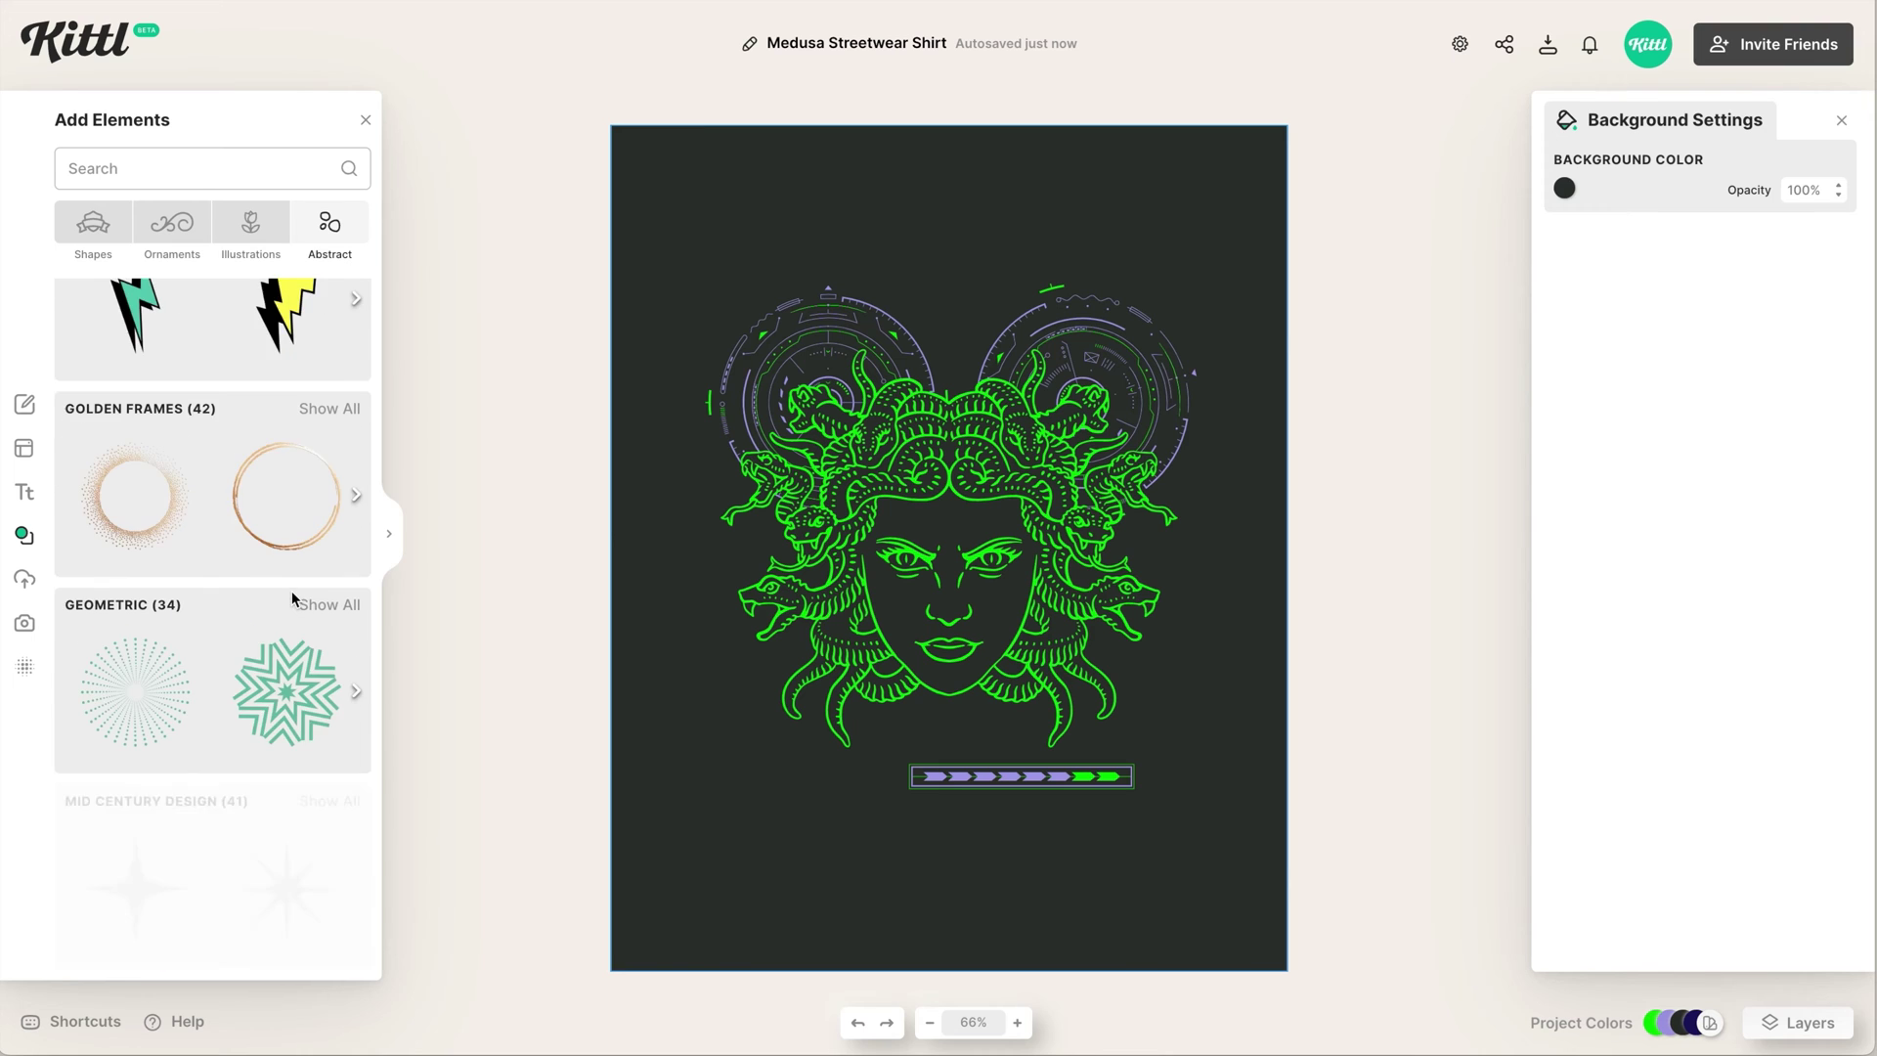
scroll(291, 596, "down", 6)
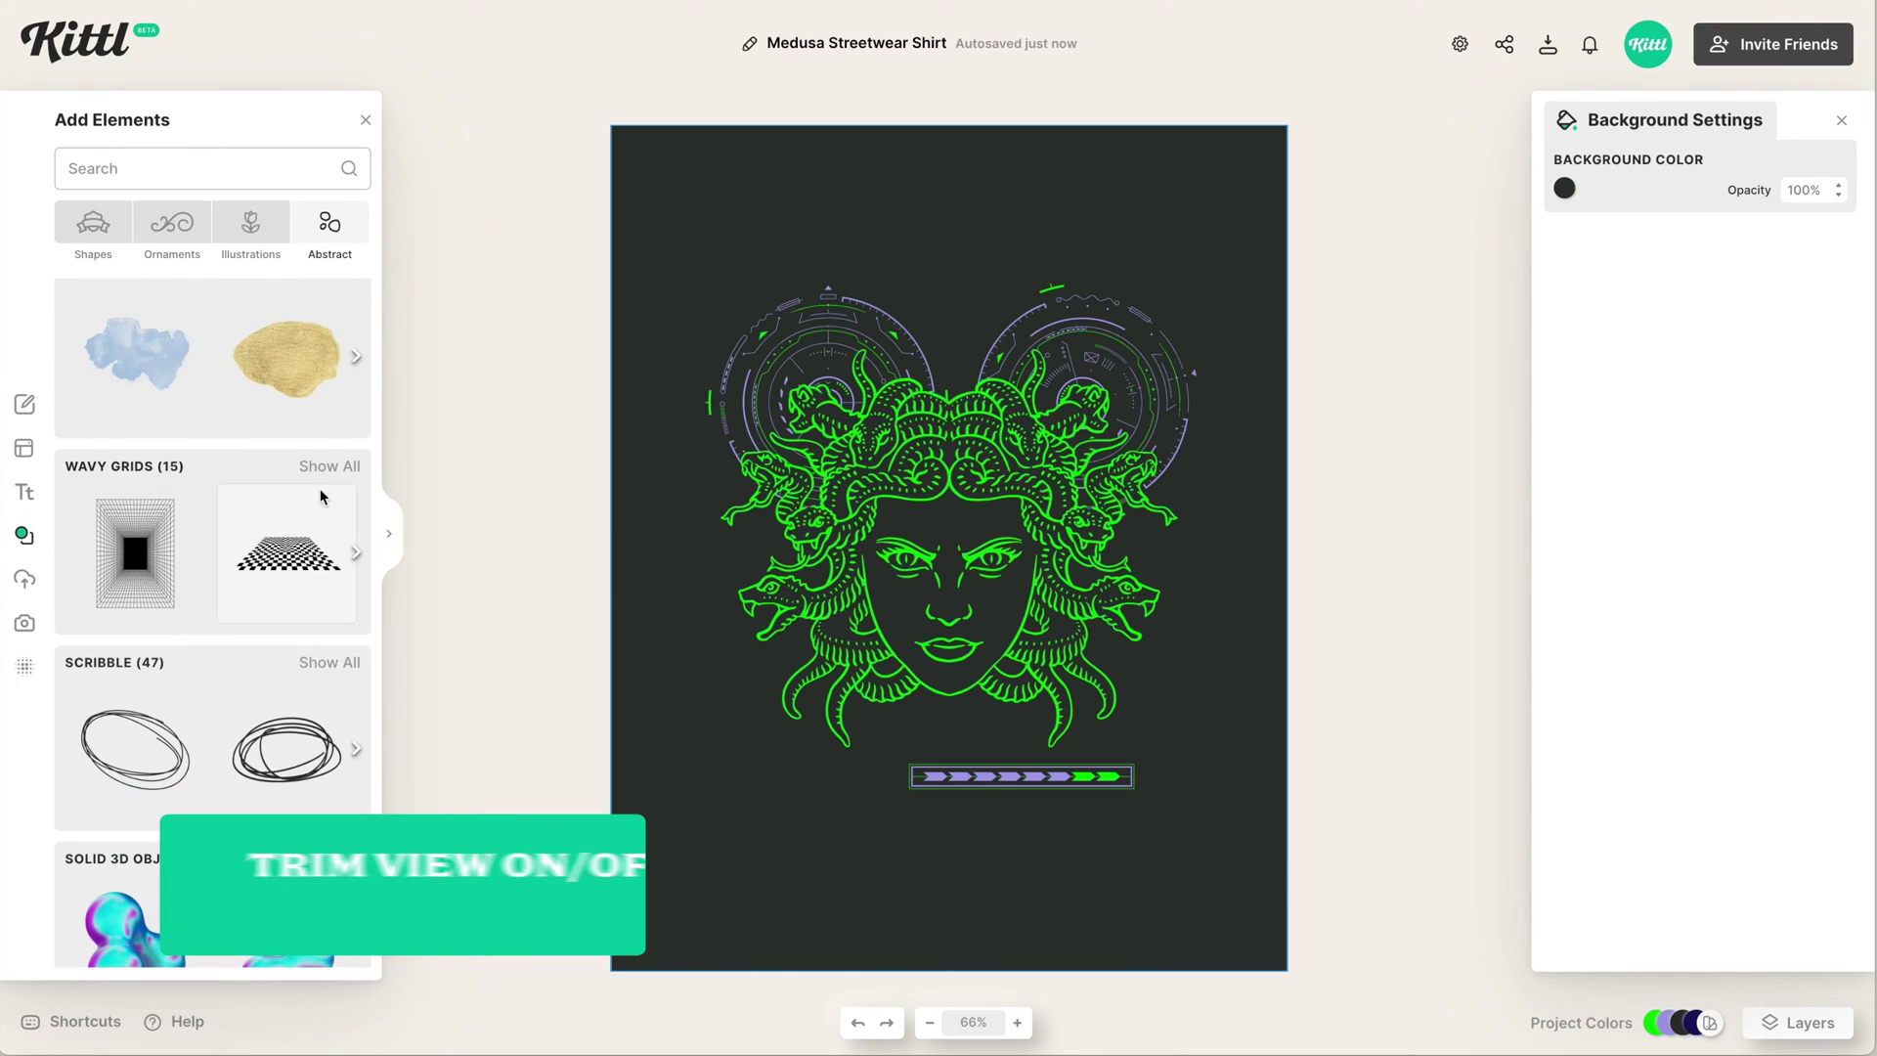
left_click(332, 460)
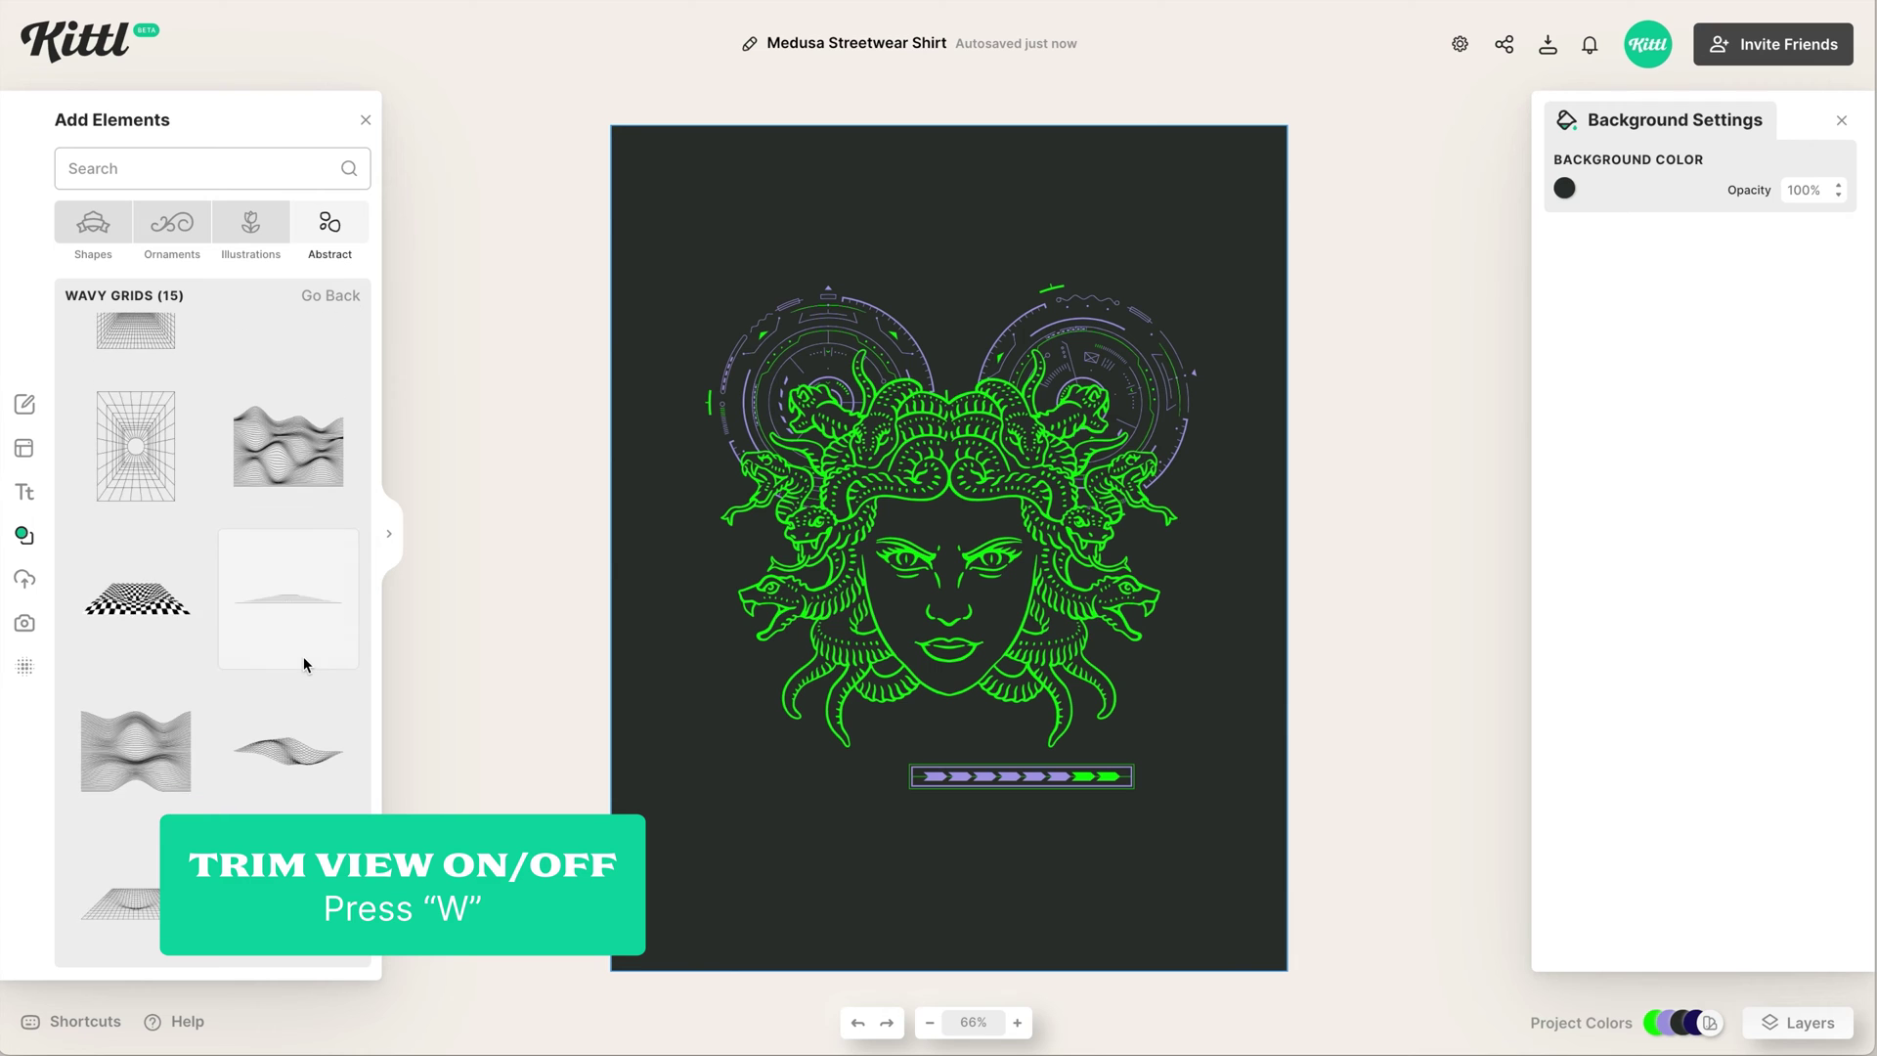
scroll(304, 662, "down", 2)
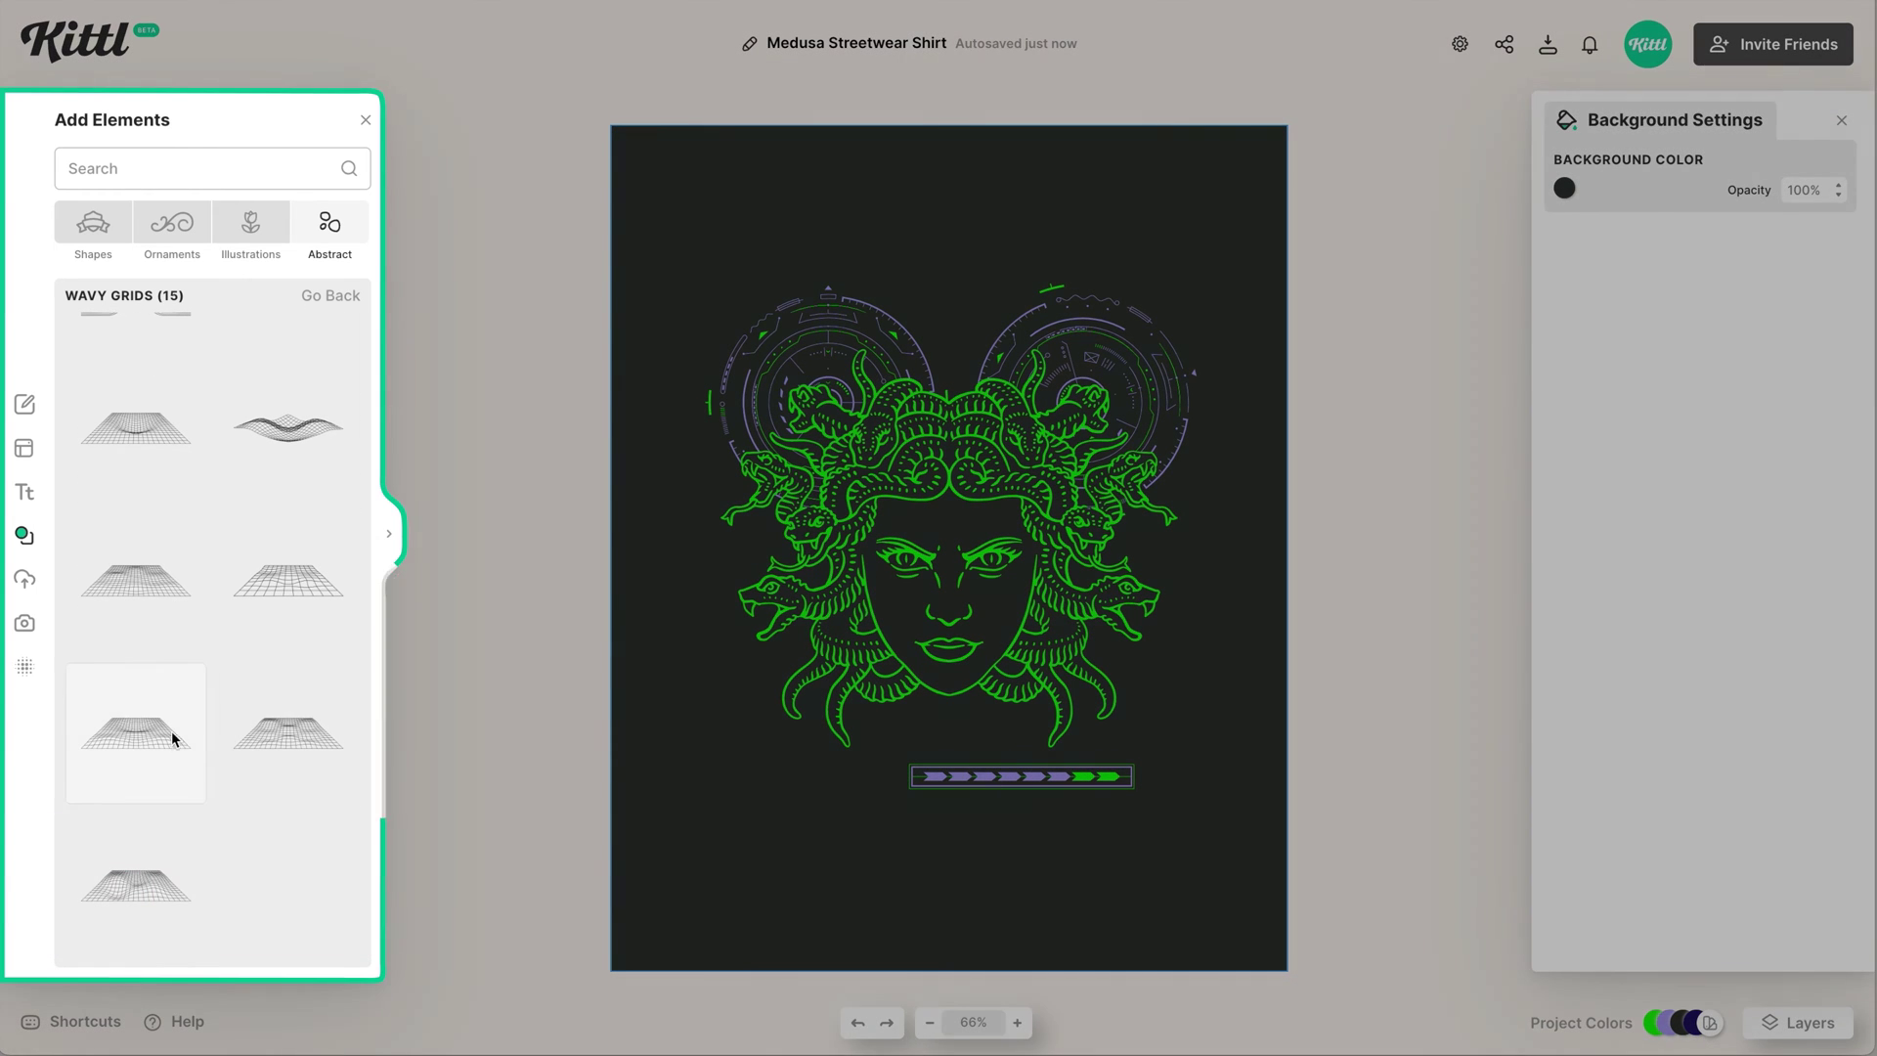
left_click(156, 902)
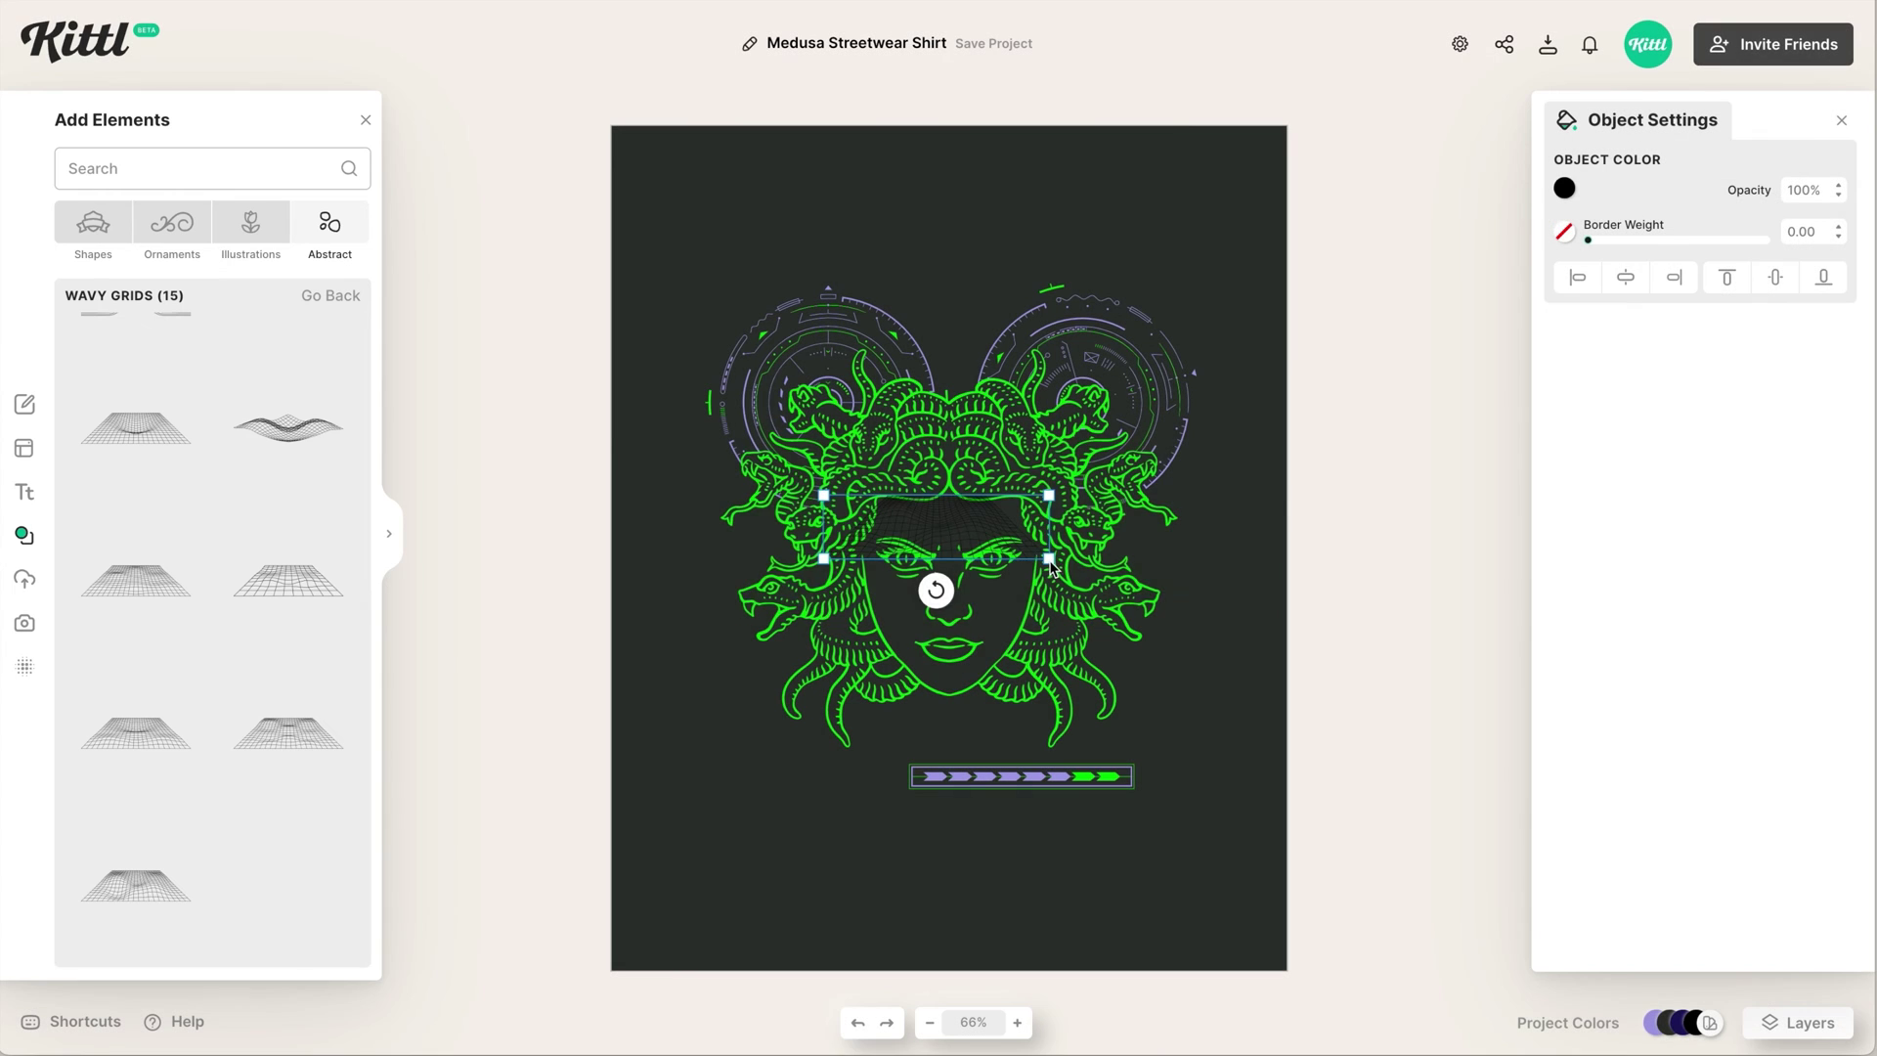
mouse_move(1051, 560)
left_mouse_down()
mouse_move(1203, 637)
mouse_move(1176, 626)
left_mouse_up()
left_click_drag(1146, 564, 1149, 717)
Send the perspective grid to the back and centre it horizontally on the artboard.
right_click(1137, 706)
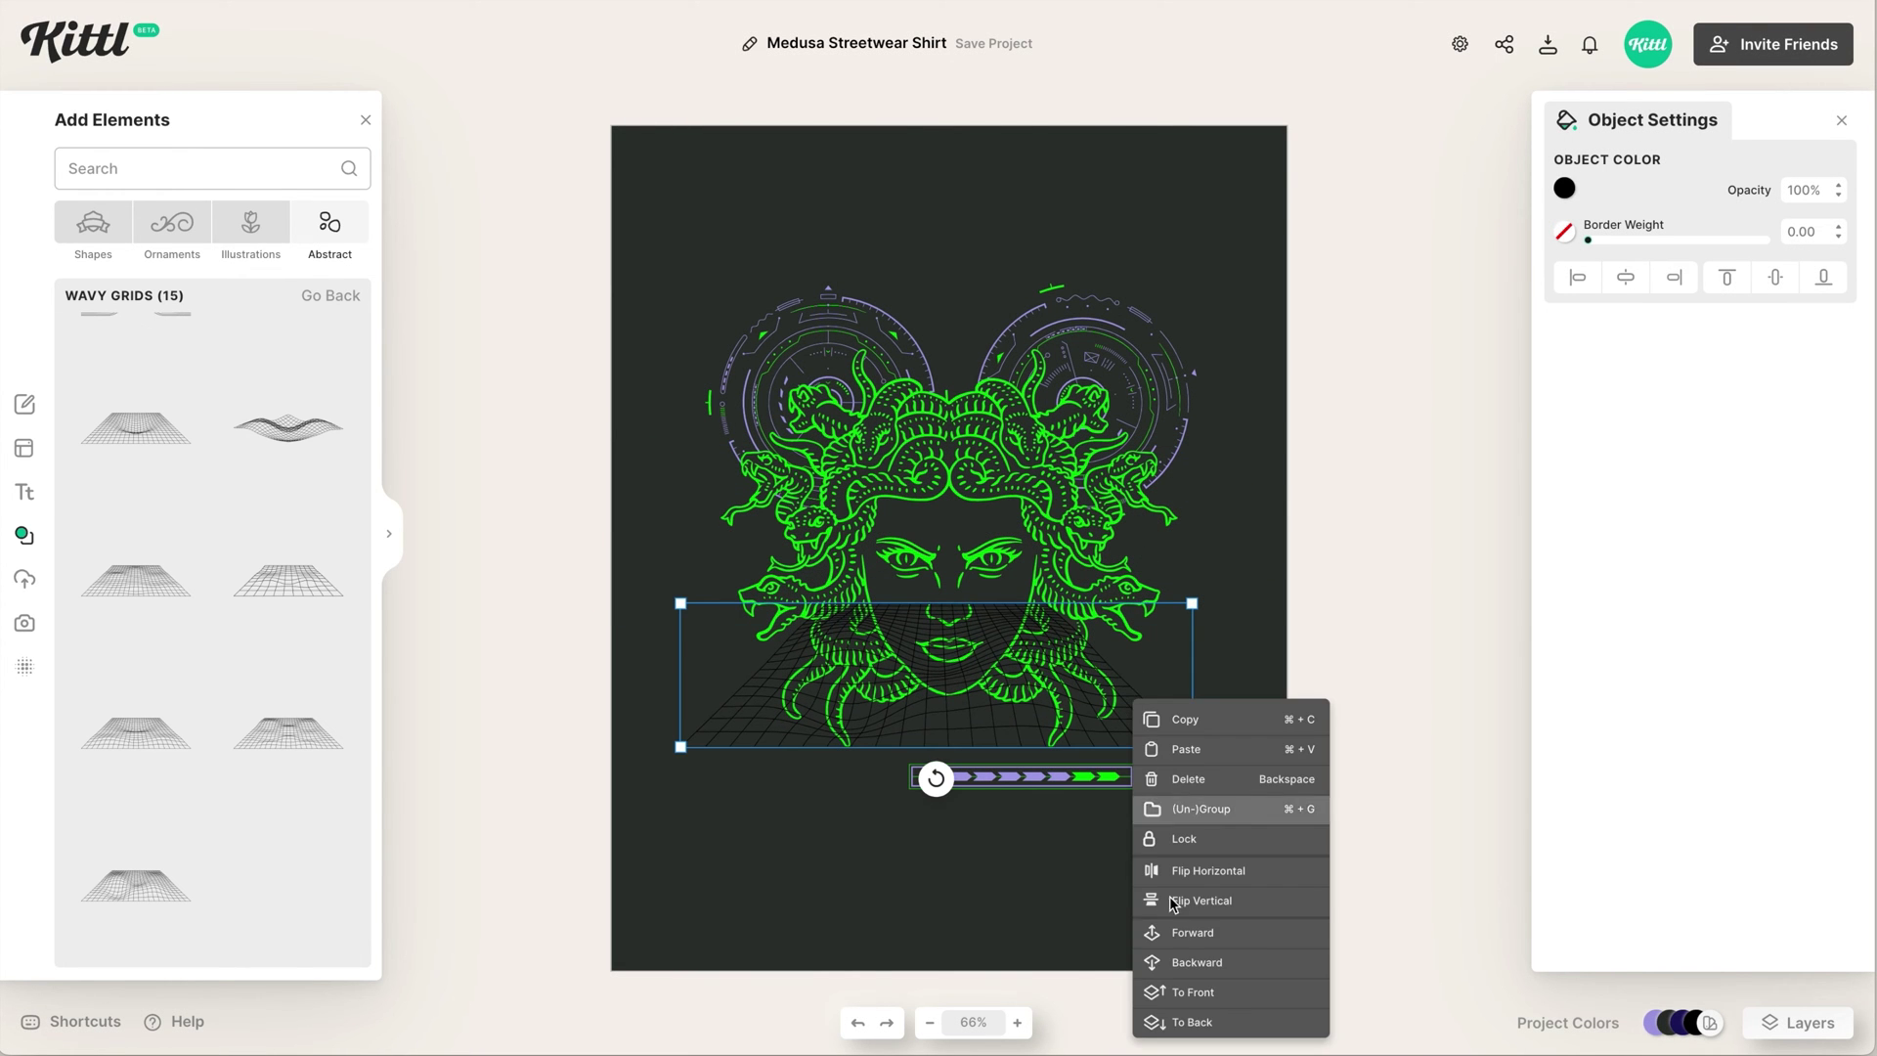
left_click(1208, 1016)
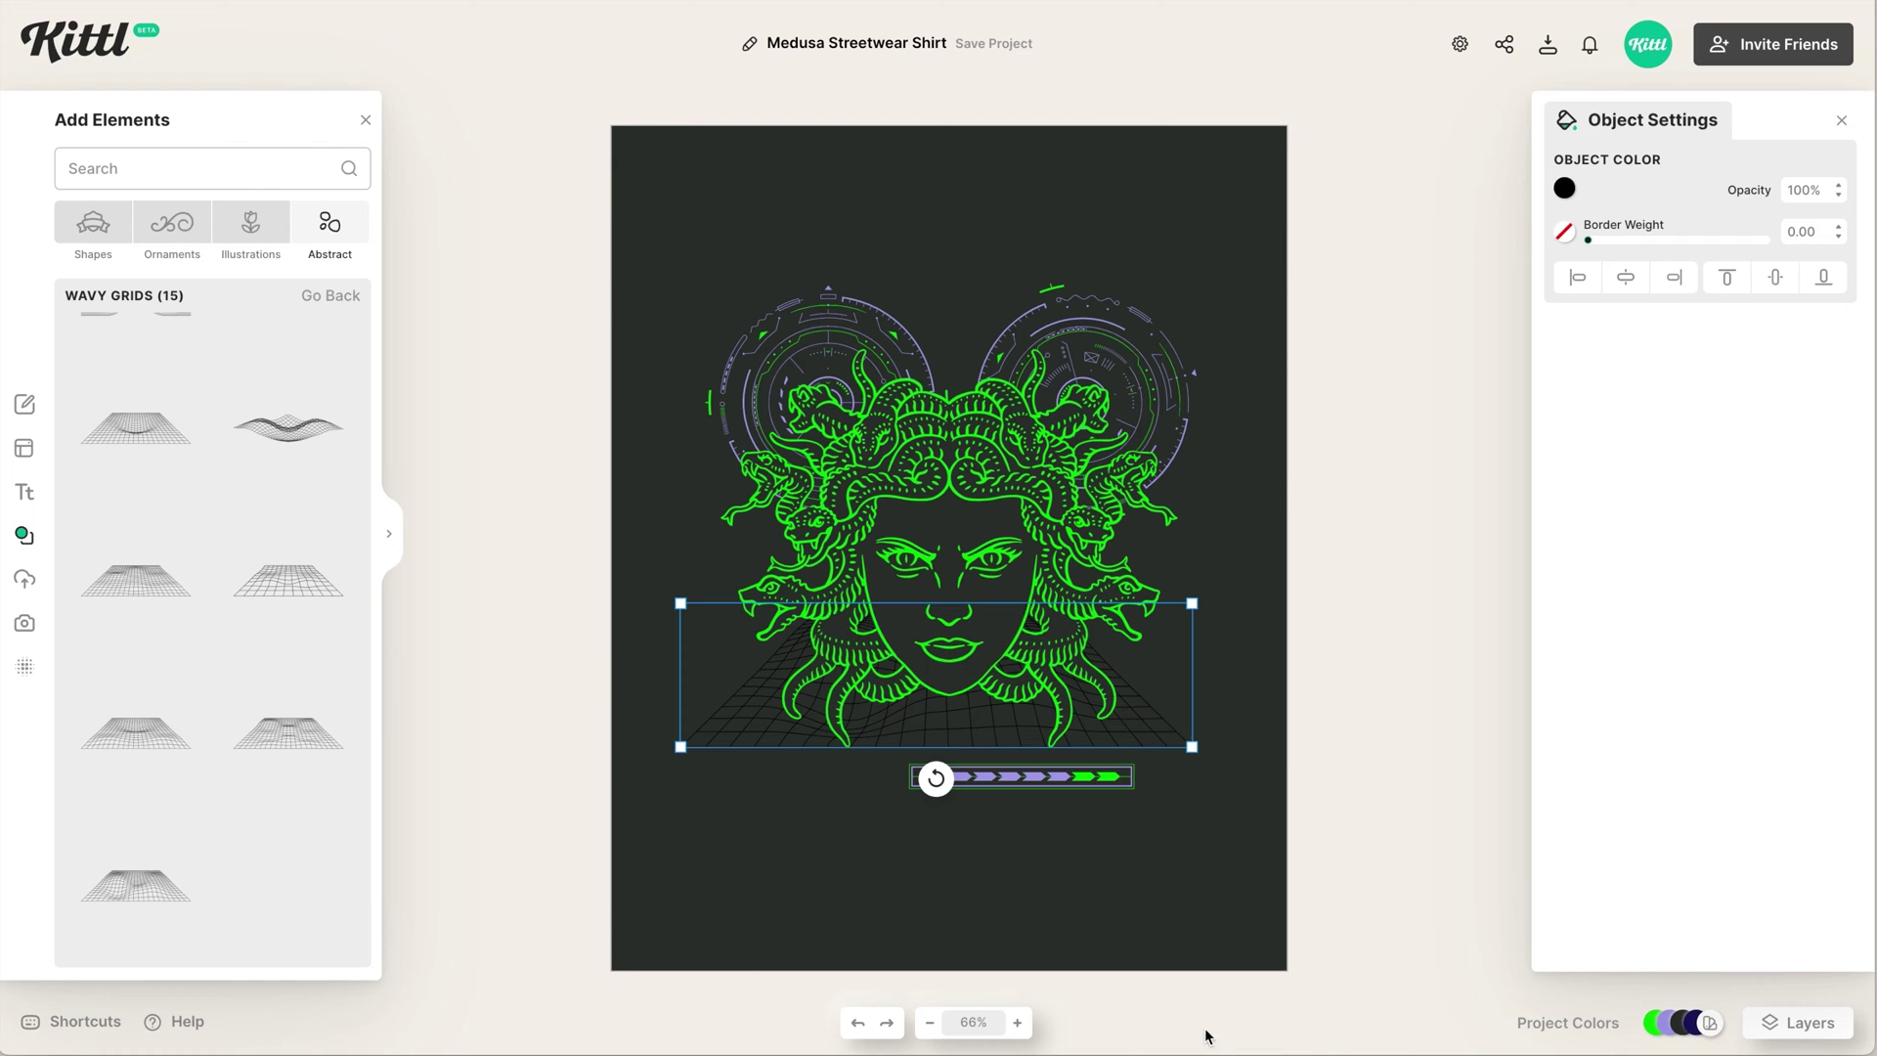
left_click(1629, 291)
Recolour the perspective grid with the light purple from the document palette.
left_click(1565, 189)
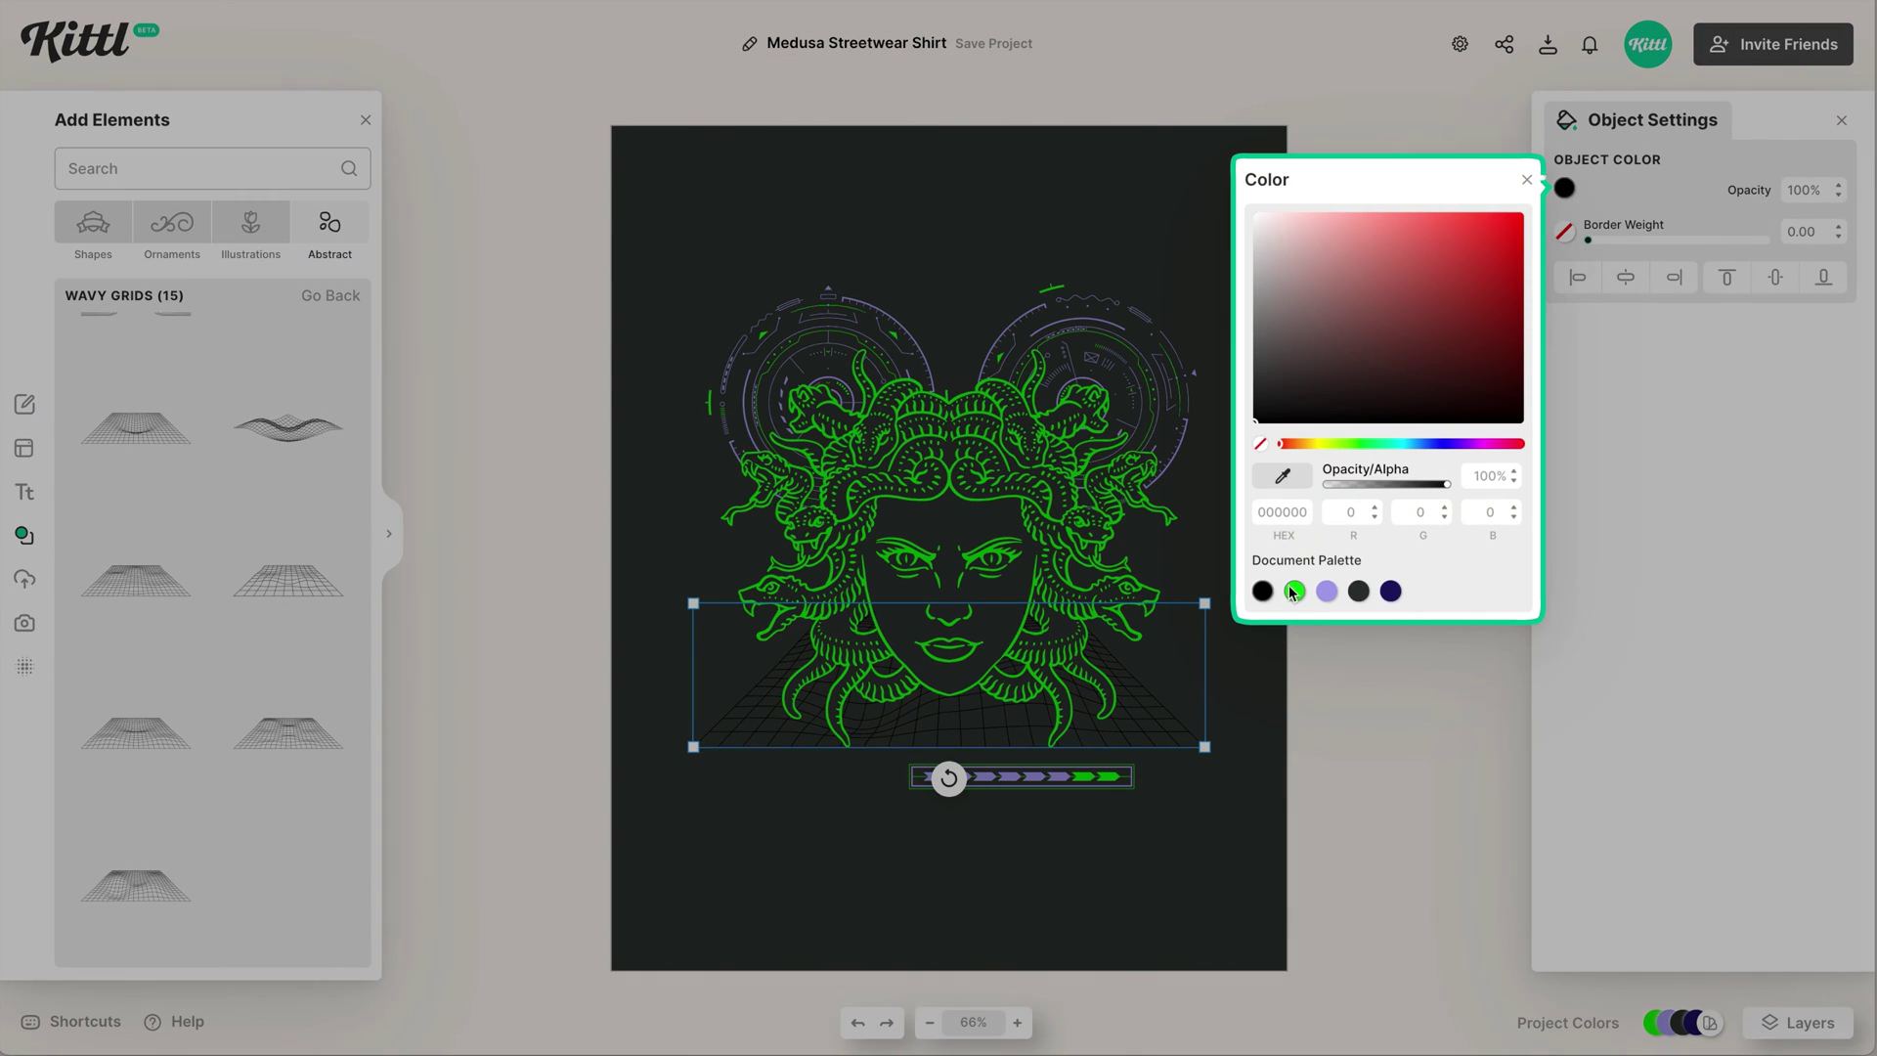
left_click(1327, 591)
left_click(1166, 869)
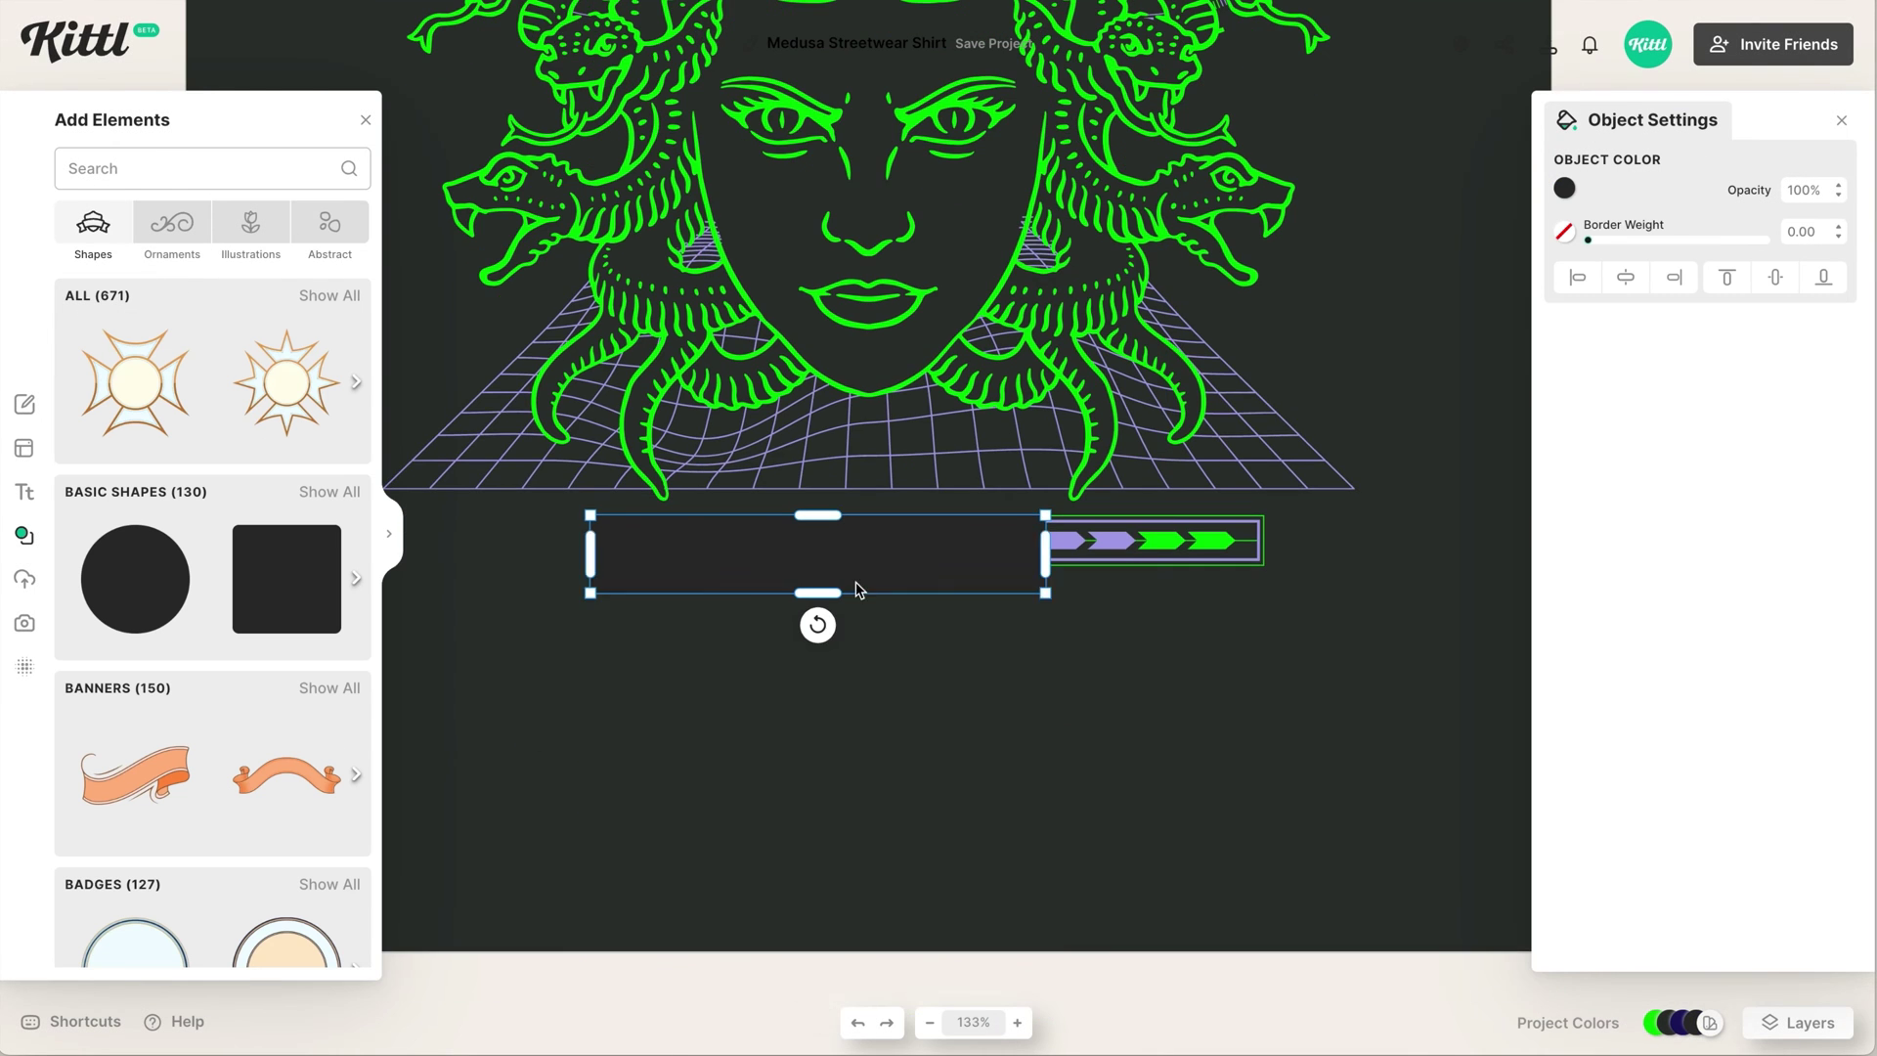
Give the dark rectangle below the grid a thin light purple border.
scroll(859, 586, "up", 5)
left_click_drag(1586, 240, 1594, 242)
left_click(1565, 230)
left_click(1263, 635)
left_click(1159, 674)
Resize the bordered rectangle to run from the grid's left corner to just before the arrow progress bar.
left_click(1140, 520)
left_click_drag(769, 564, 769, 568)
scroll(1098, 677, "left", 7)
left_click_drag(1295, 523, 814, 523)
left_click_drag(1506, 489, 1324, 482)
left_click(1564, 189)
left_click(1242, 536)
Duplicate the bordered rectangle and narrow the copy from its left side to form a smaller right-hand compartment.
key("ctrl+d")
left_click_drag(456, 480, 1080, 503)
left_click(1139, 524)
Add a headline over the bordered boxes and switch it to the angular futuristic display typeface among the recently used fonts.
left_click(31, 489)
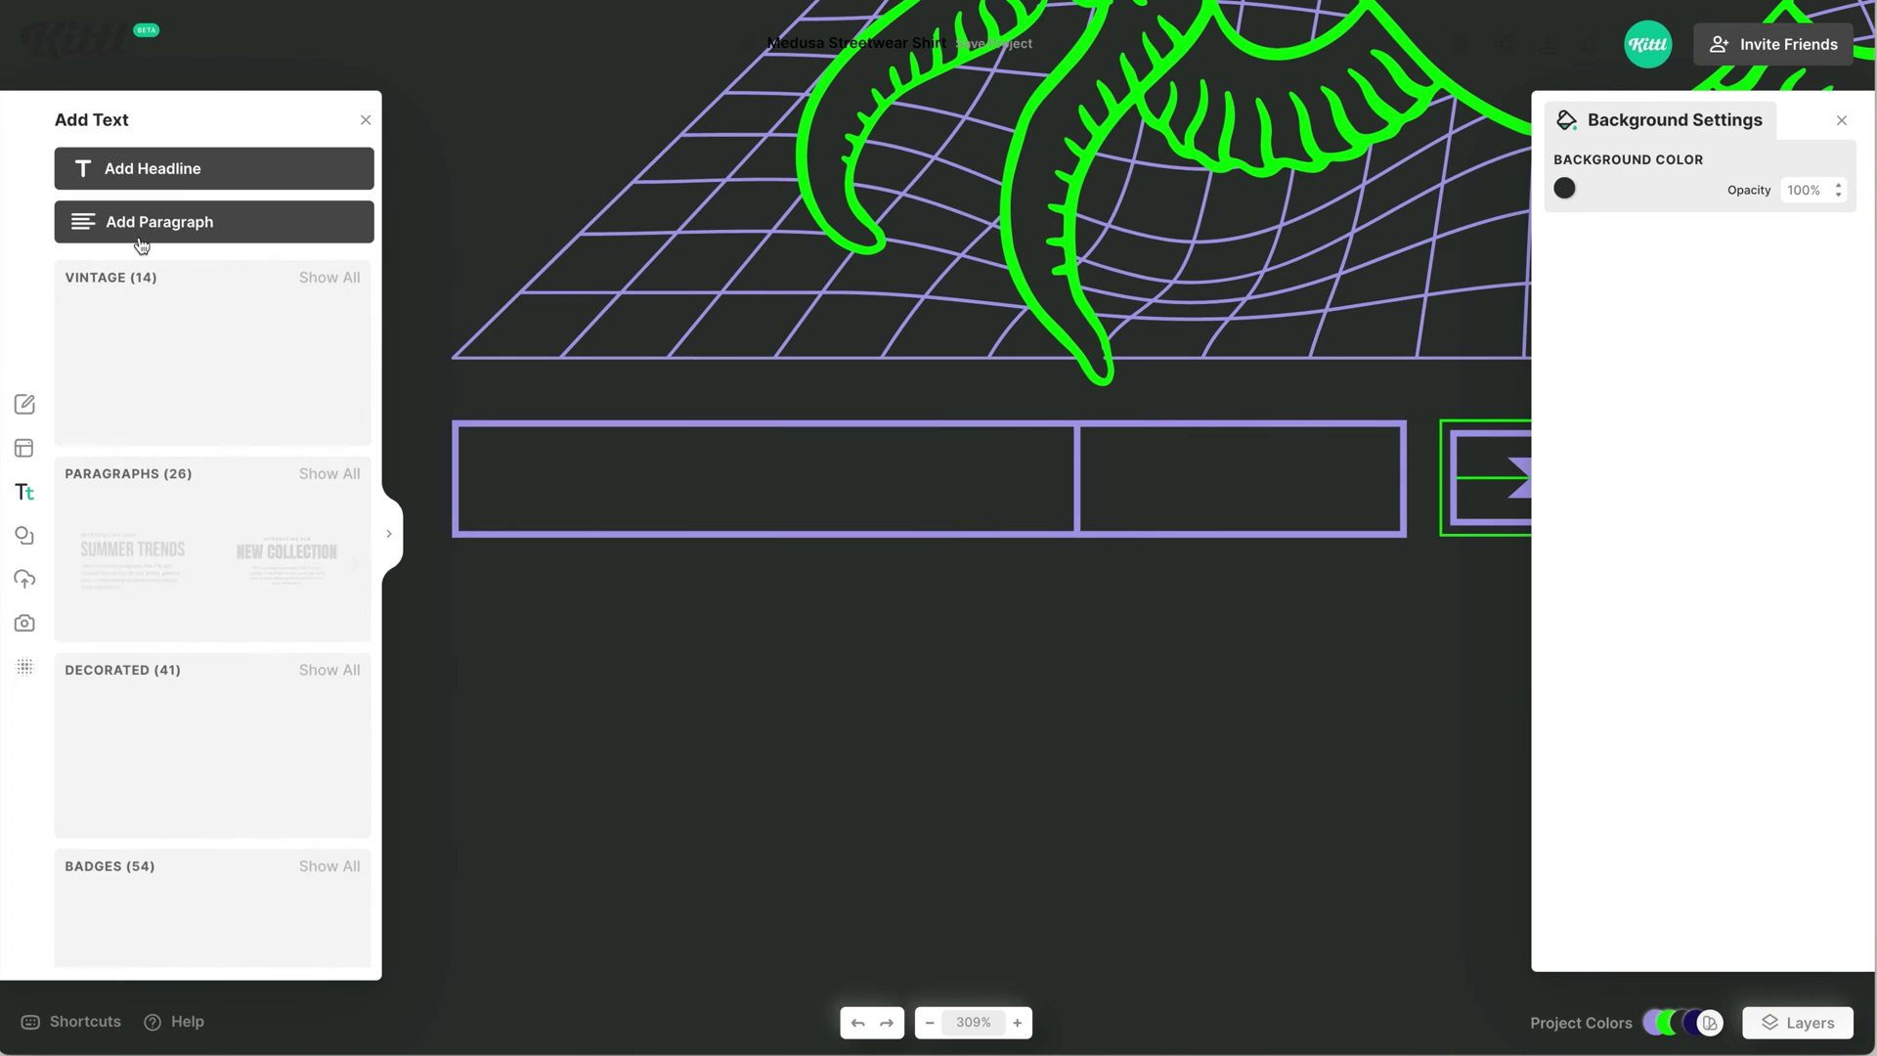
left_click(214, 168)
left_click(1662, 381)
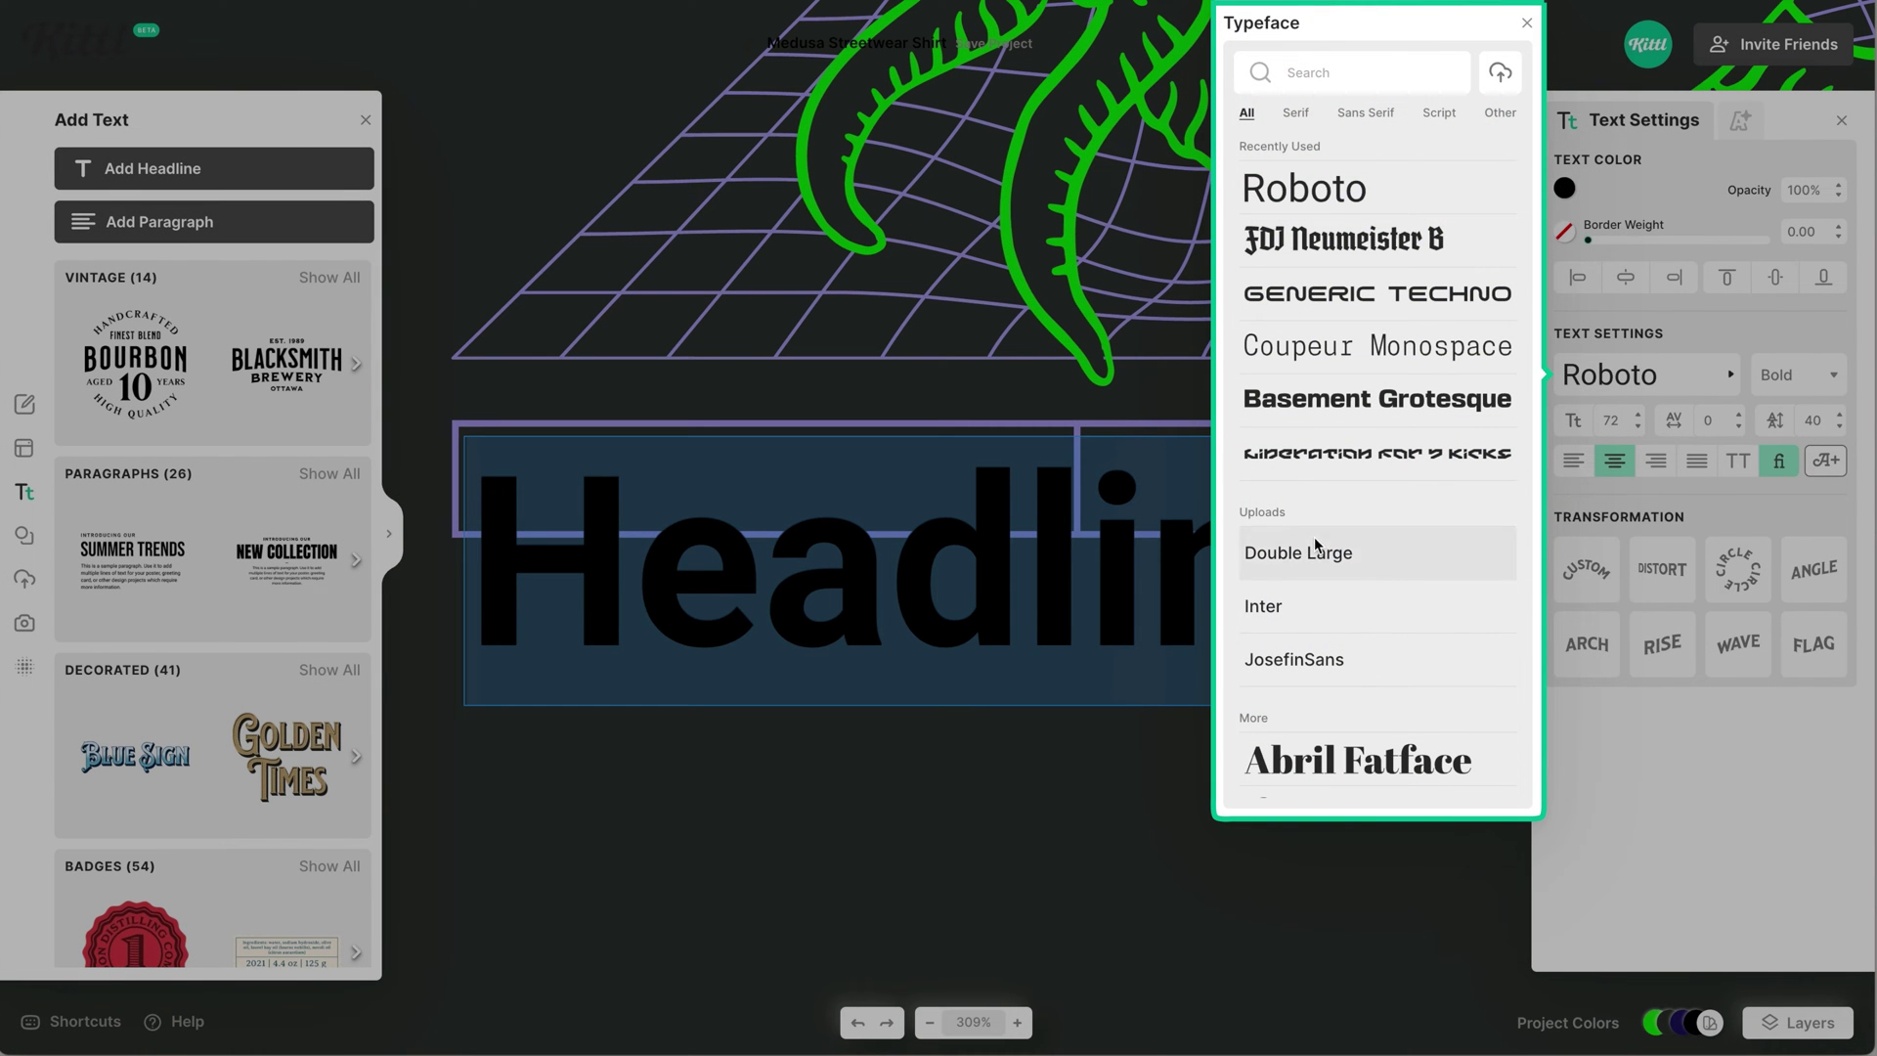
left_click(1377, 454)
left_click(1065, 576)
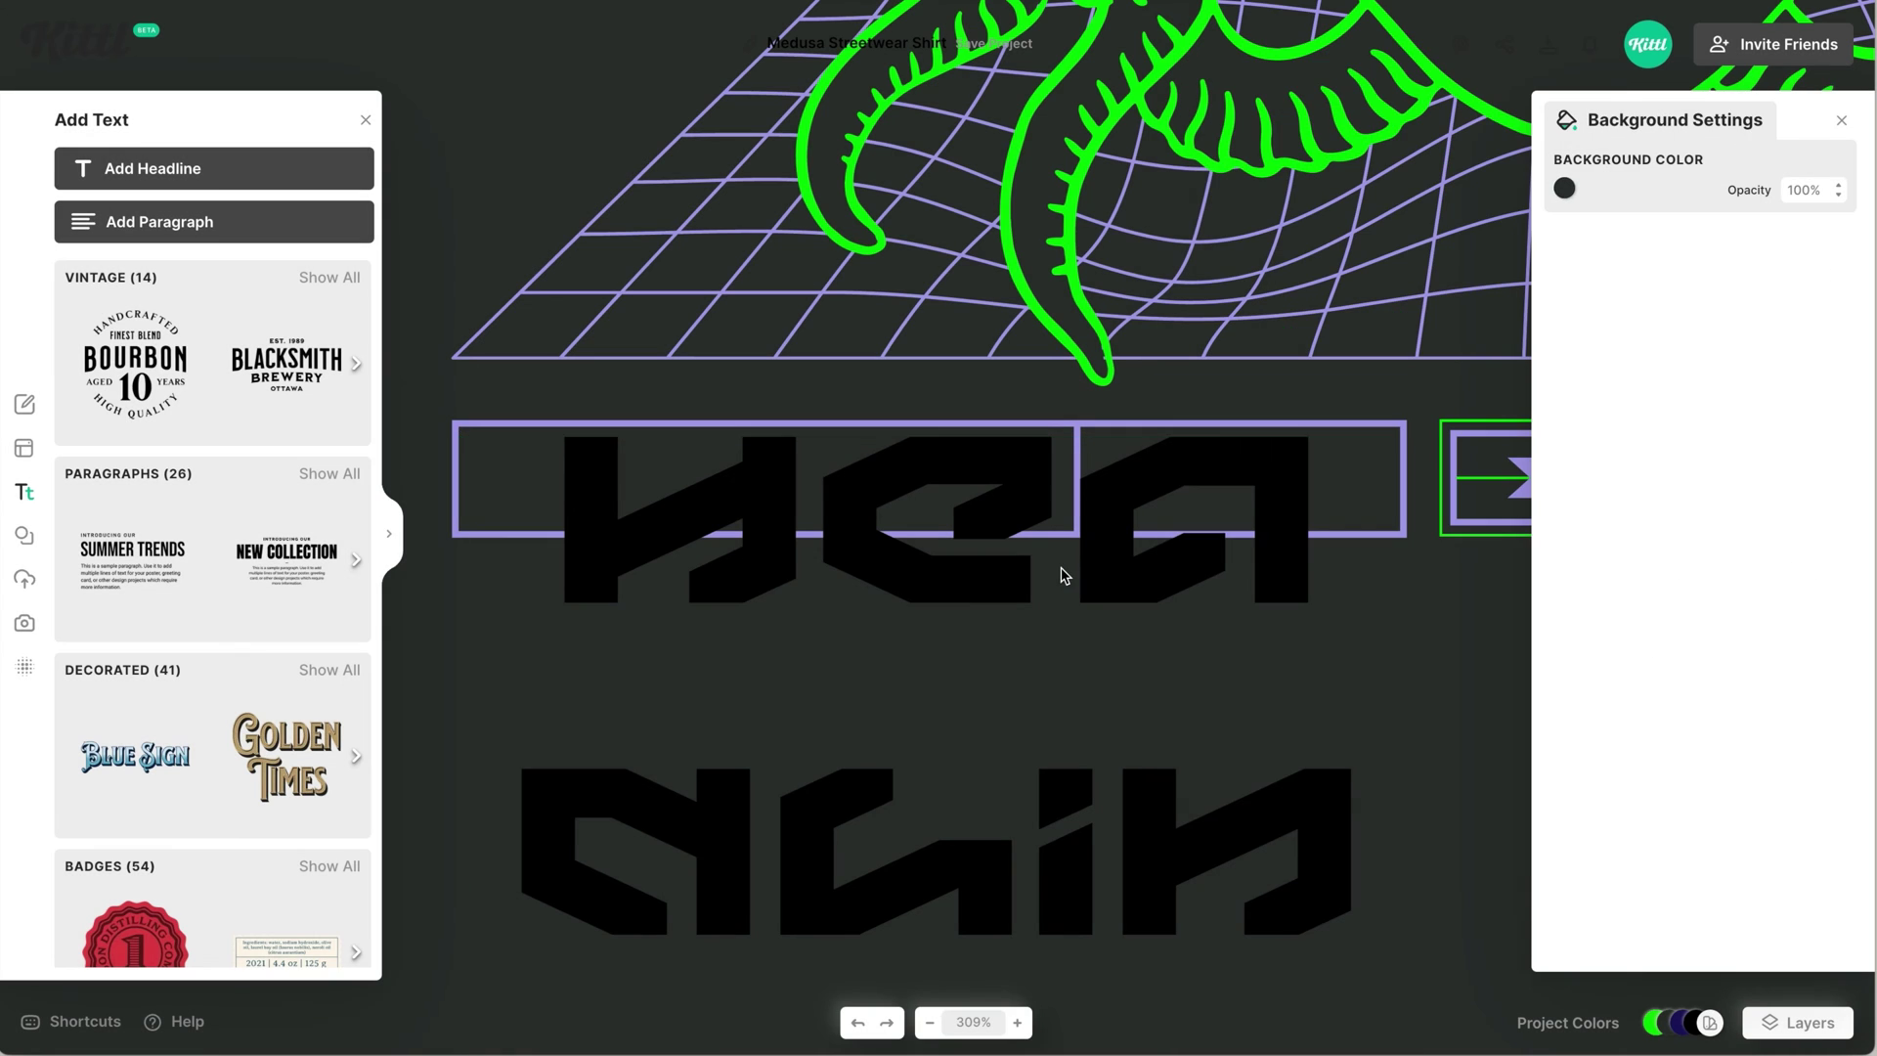
Replace the headline's placeholder wording with "2023".
double_click(1140, 577)
type("203")
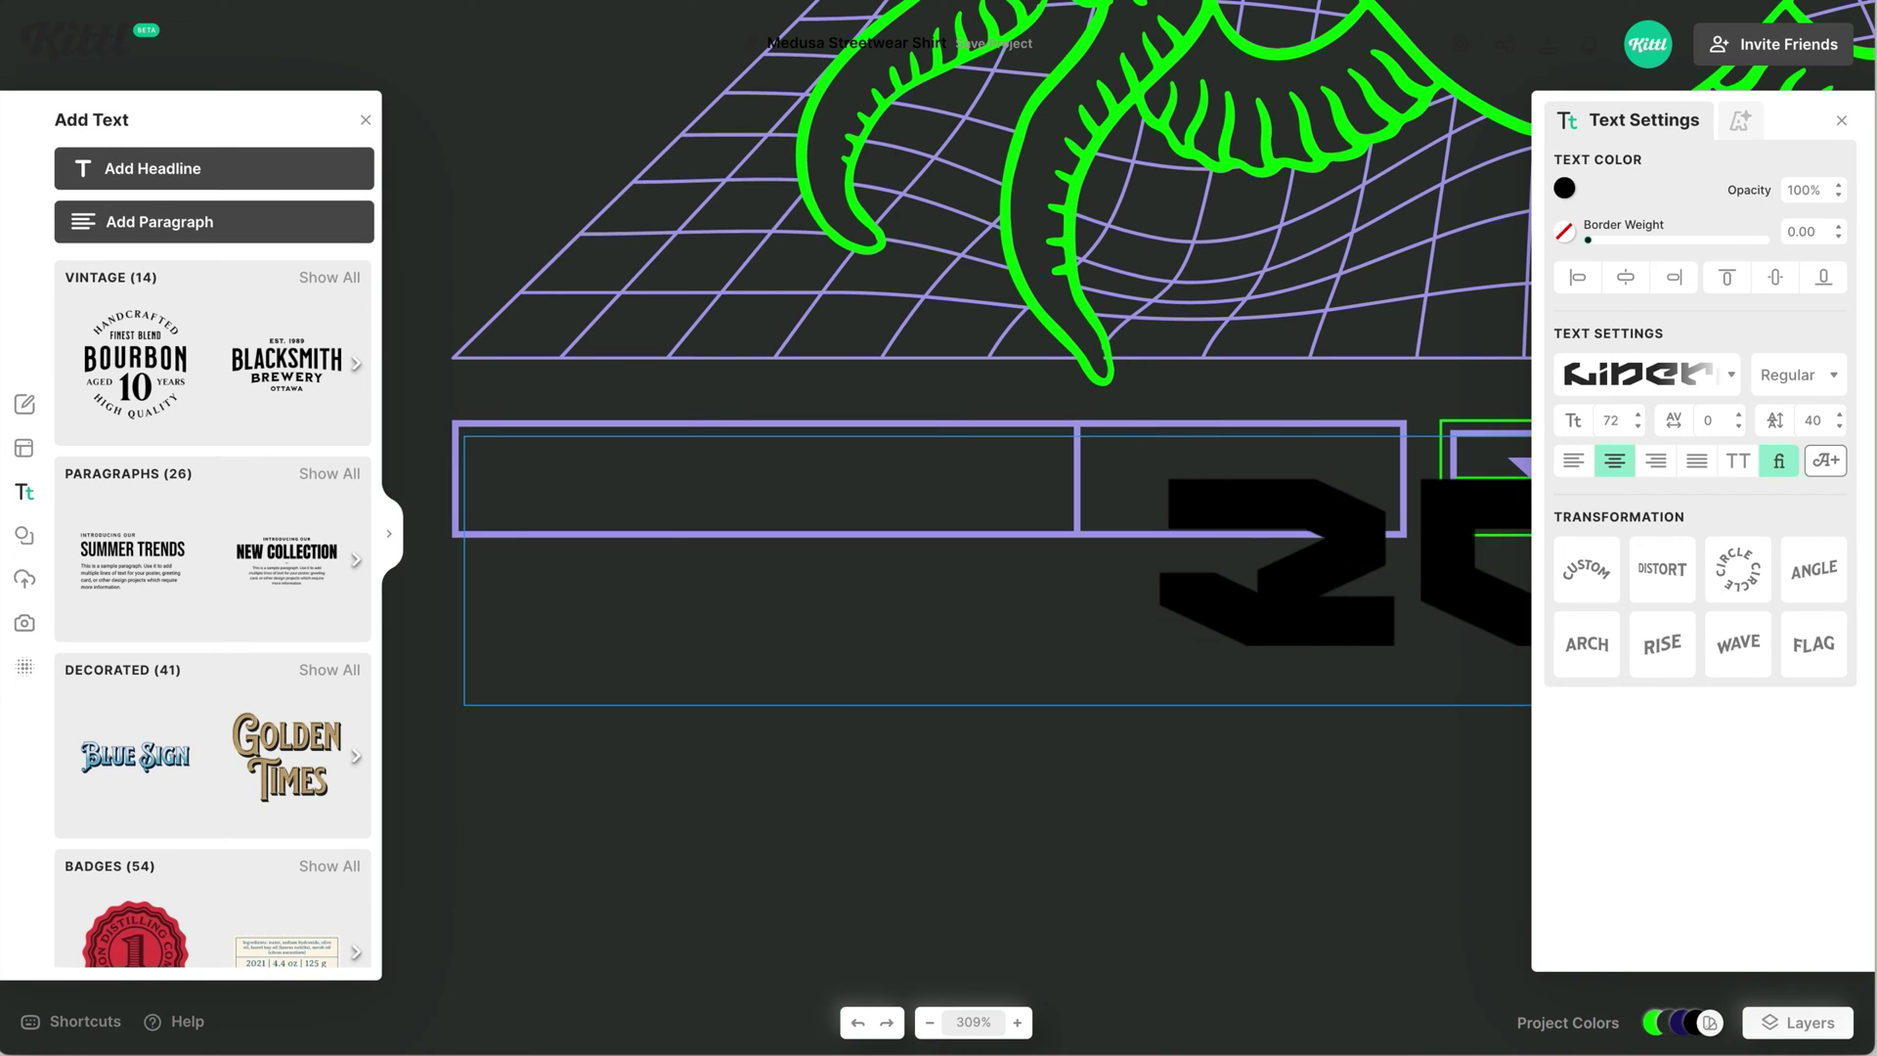
key("BackSpace")
type("22")
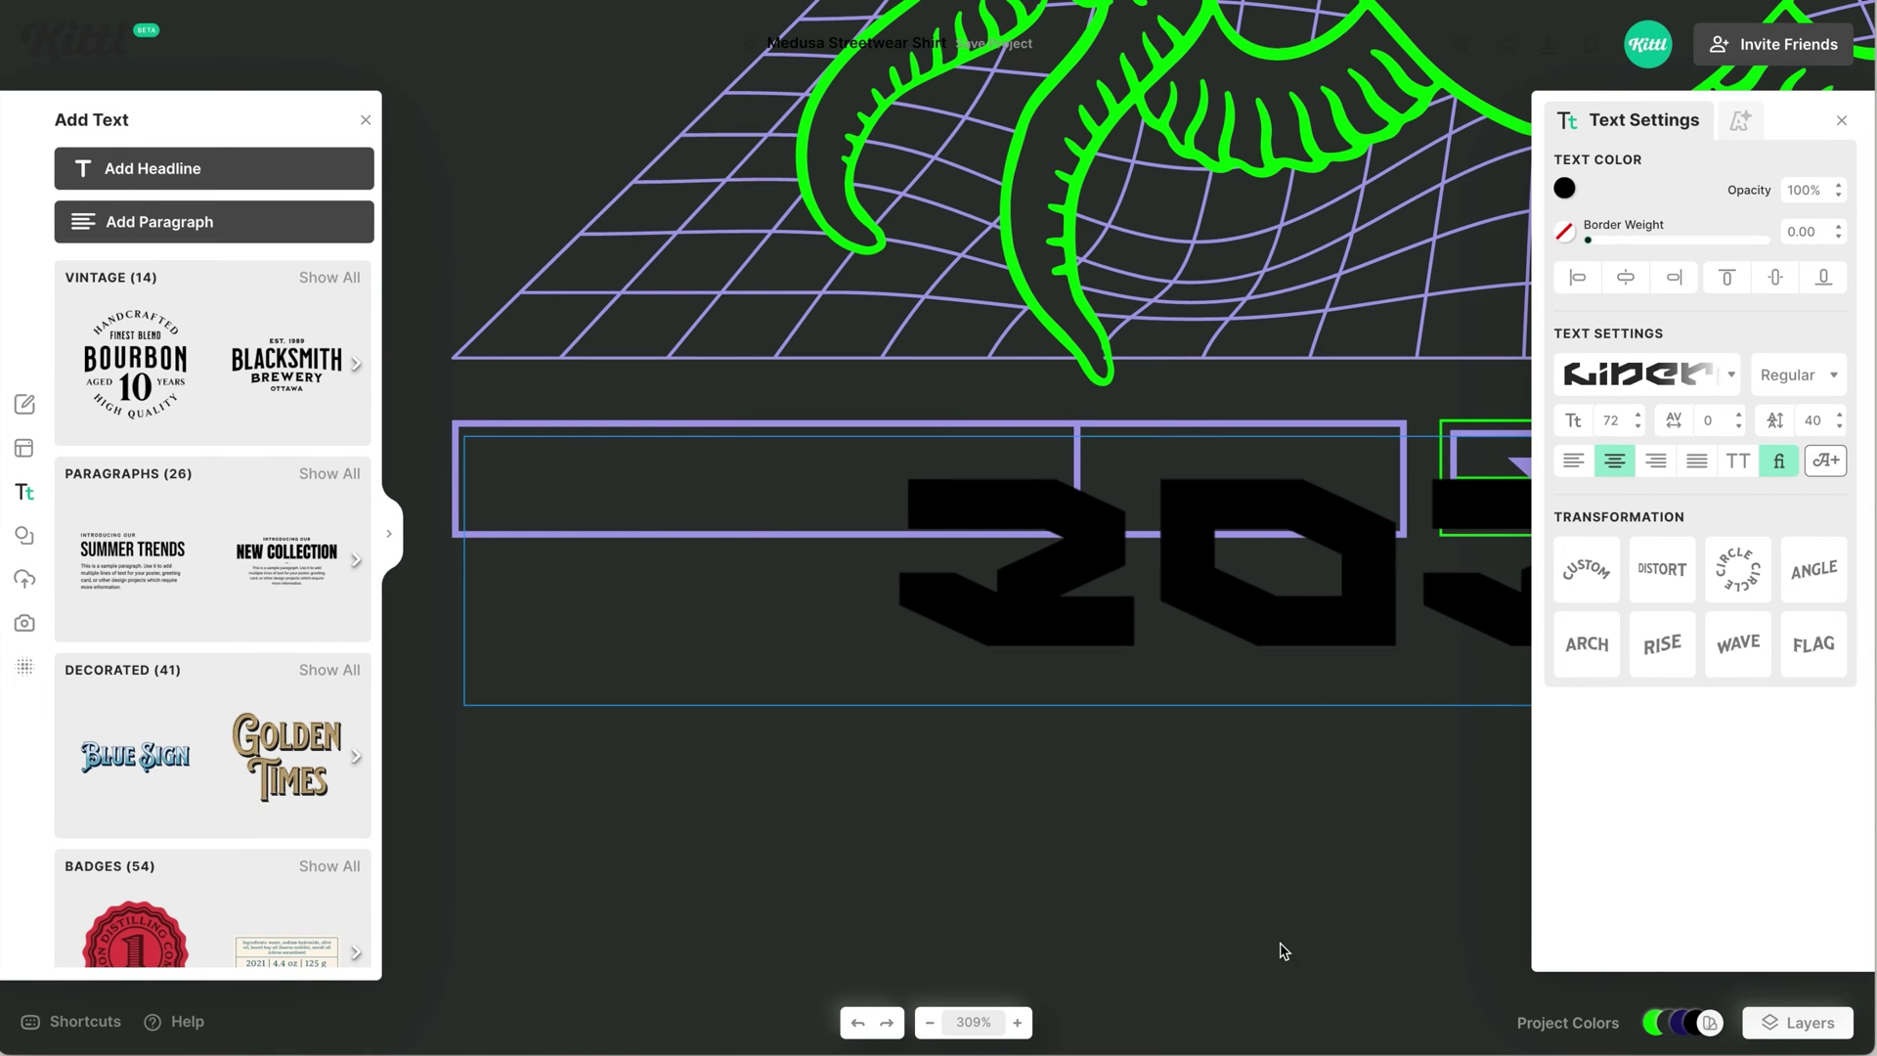
key("Escape")
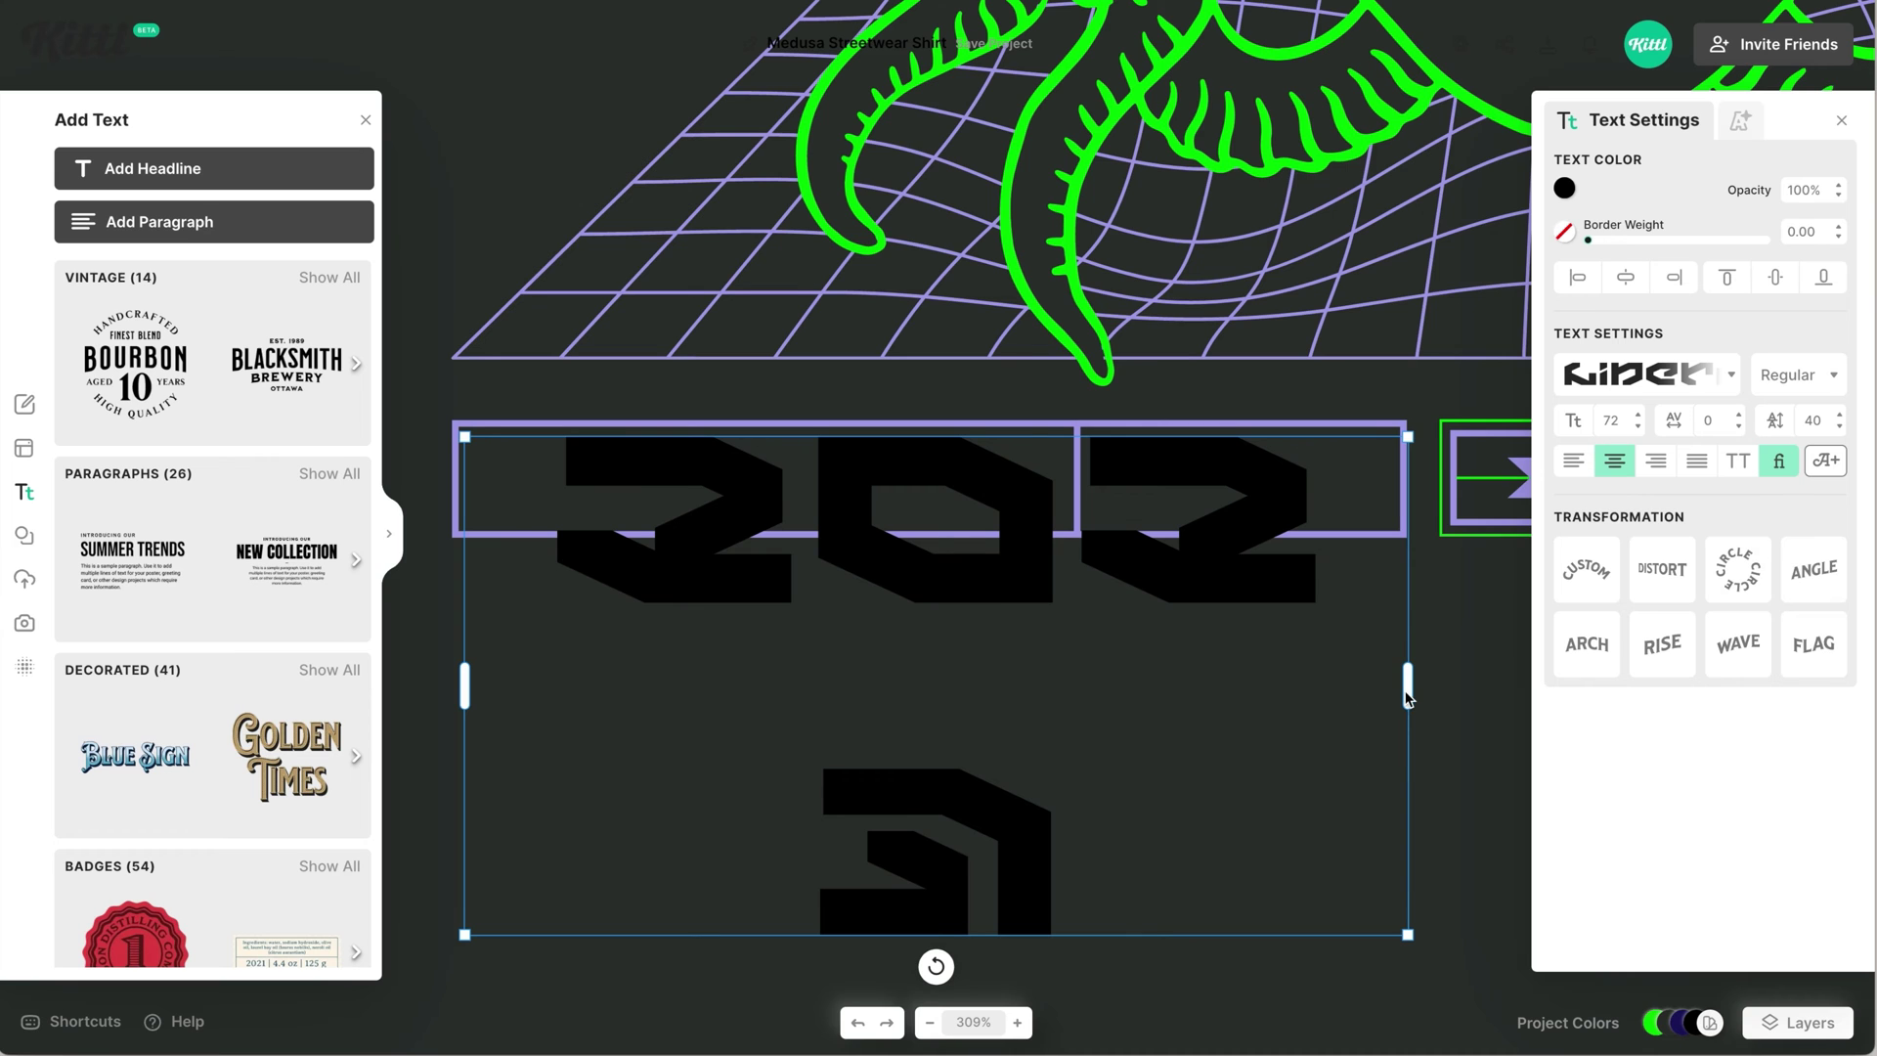
Bring "2023" onto one line, then scale and centre it inside the wider bordered compartment.
left_click_drag(1408, 696, 1529, 671)
left_click_drag(1512, 605, 636, 599)
left_click_drag(630, 470, 855, 484)
left_click_drag(961, 451, 1073, 479)
Colour "2023" with the palette's bright green and set its letter spacing to 70.
left_click(1565, 188)
left_click(1294, 591)
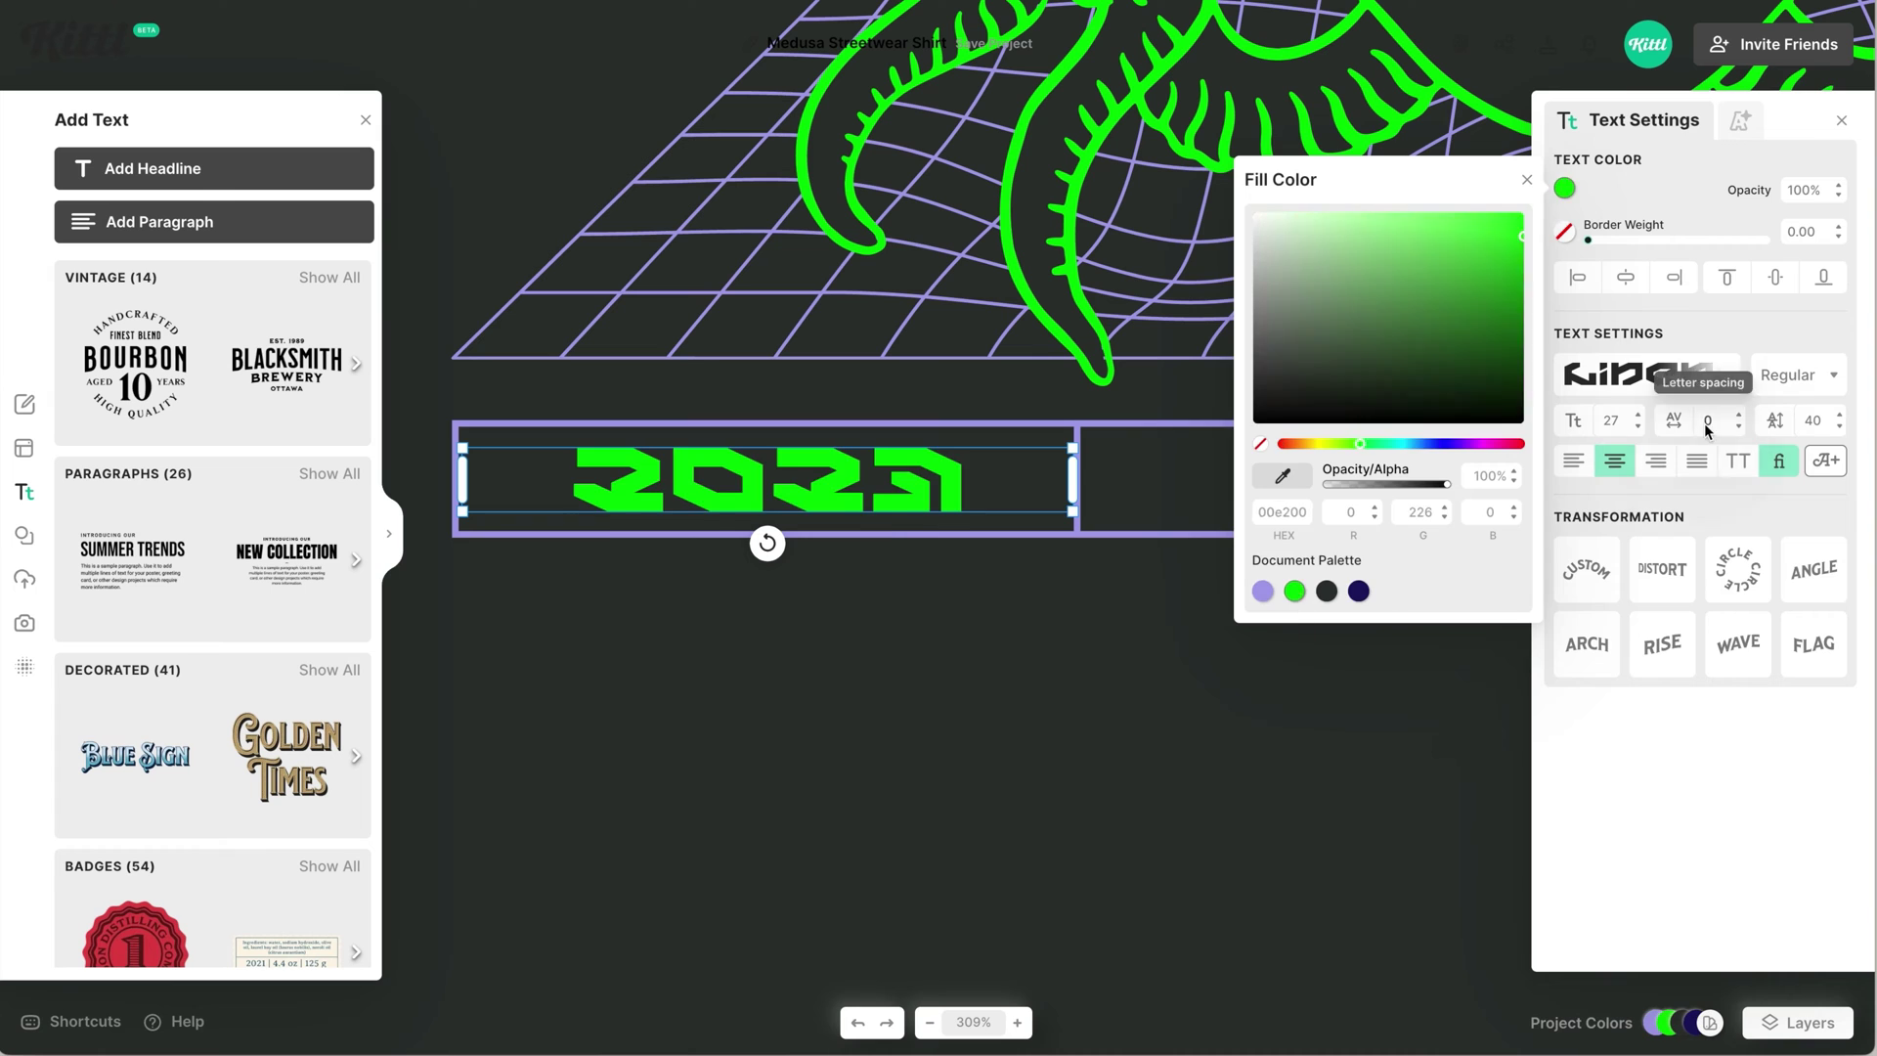
left_click(1708, 422)
type("70")
Copy the "2023" text into the smaller compartment as "AD" and change its typeface to Generic Techno.
left_click_drag(880, 485, 1262, 489)
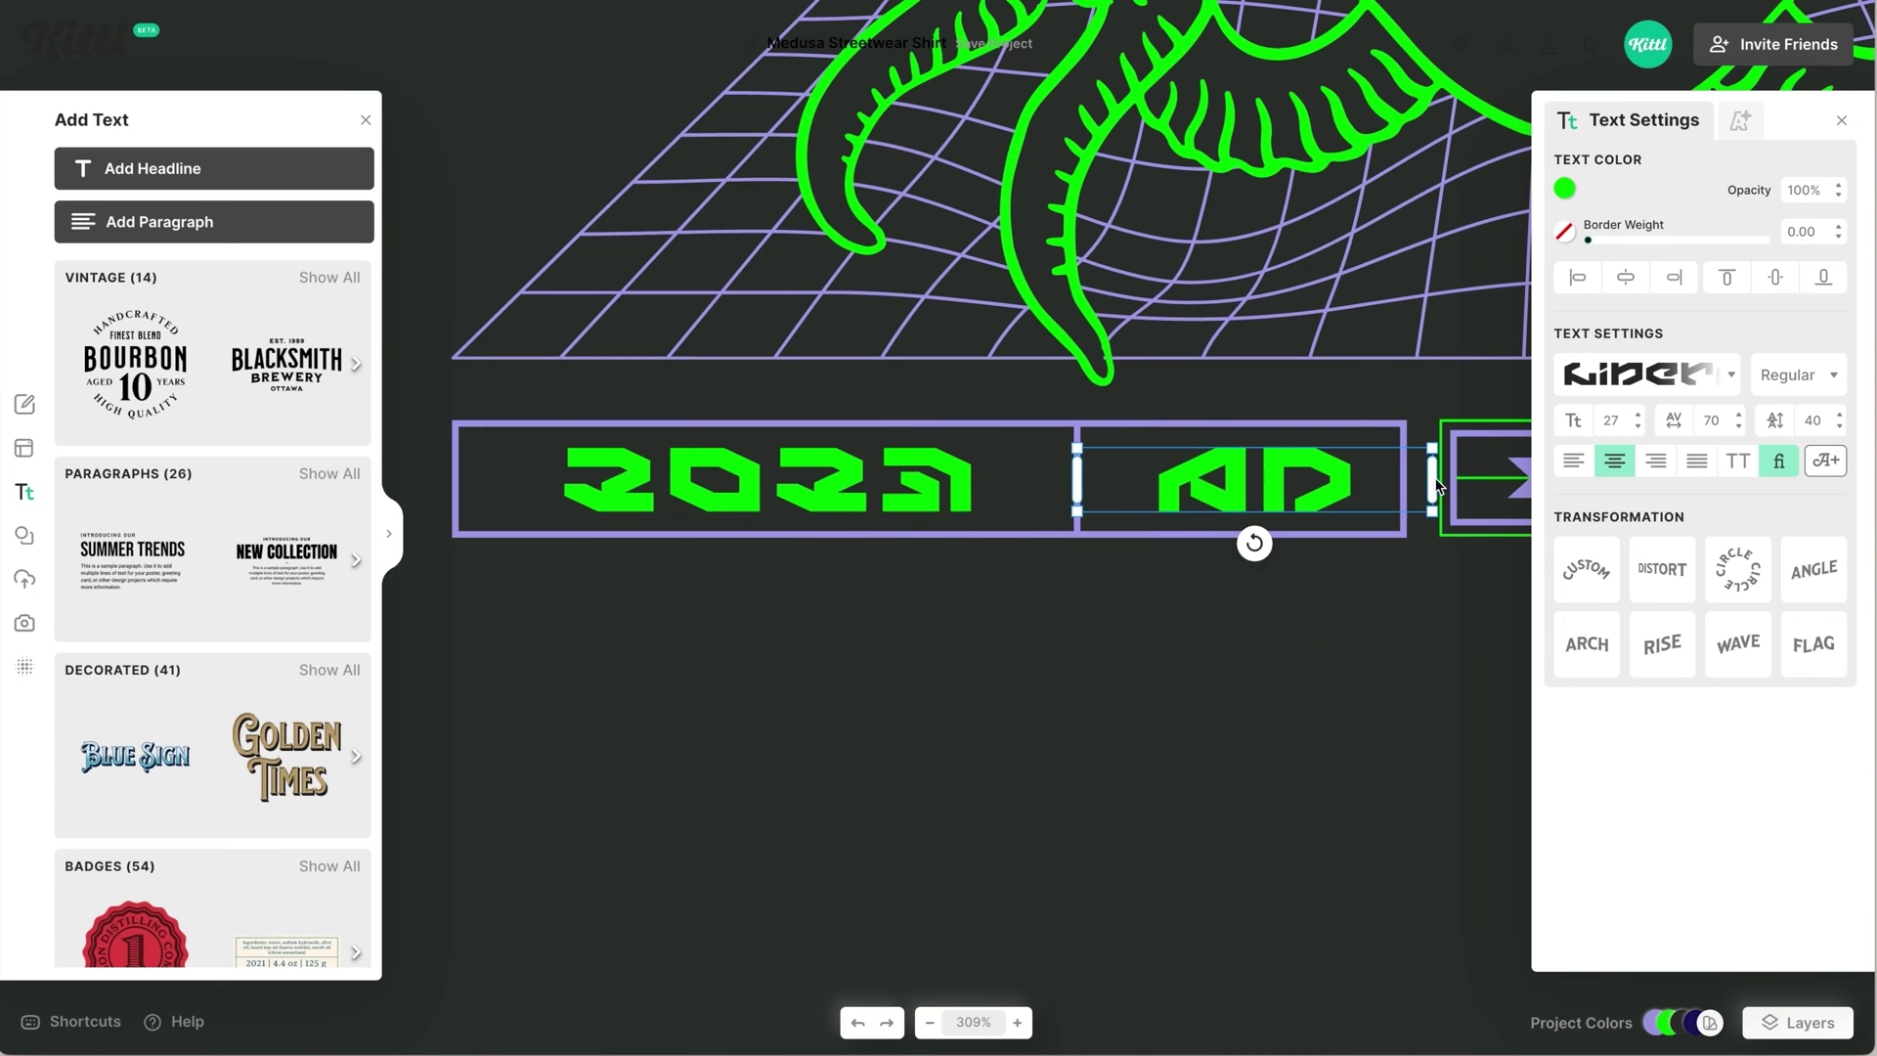
left_click(1639, 379)
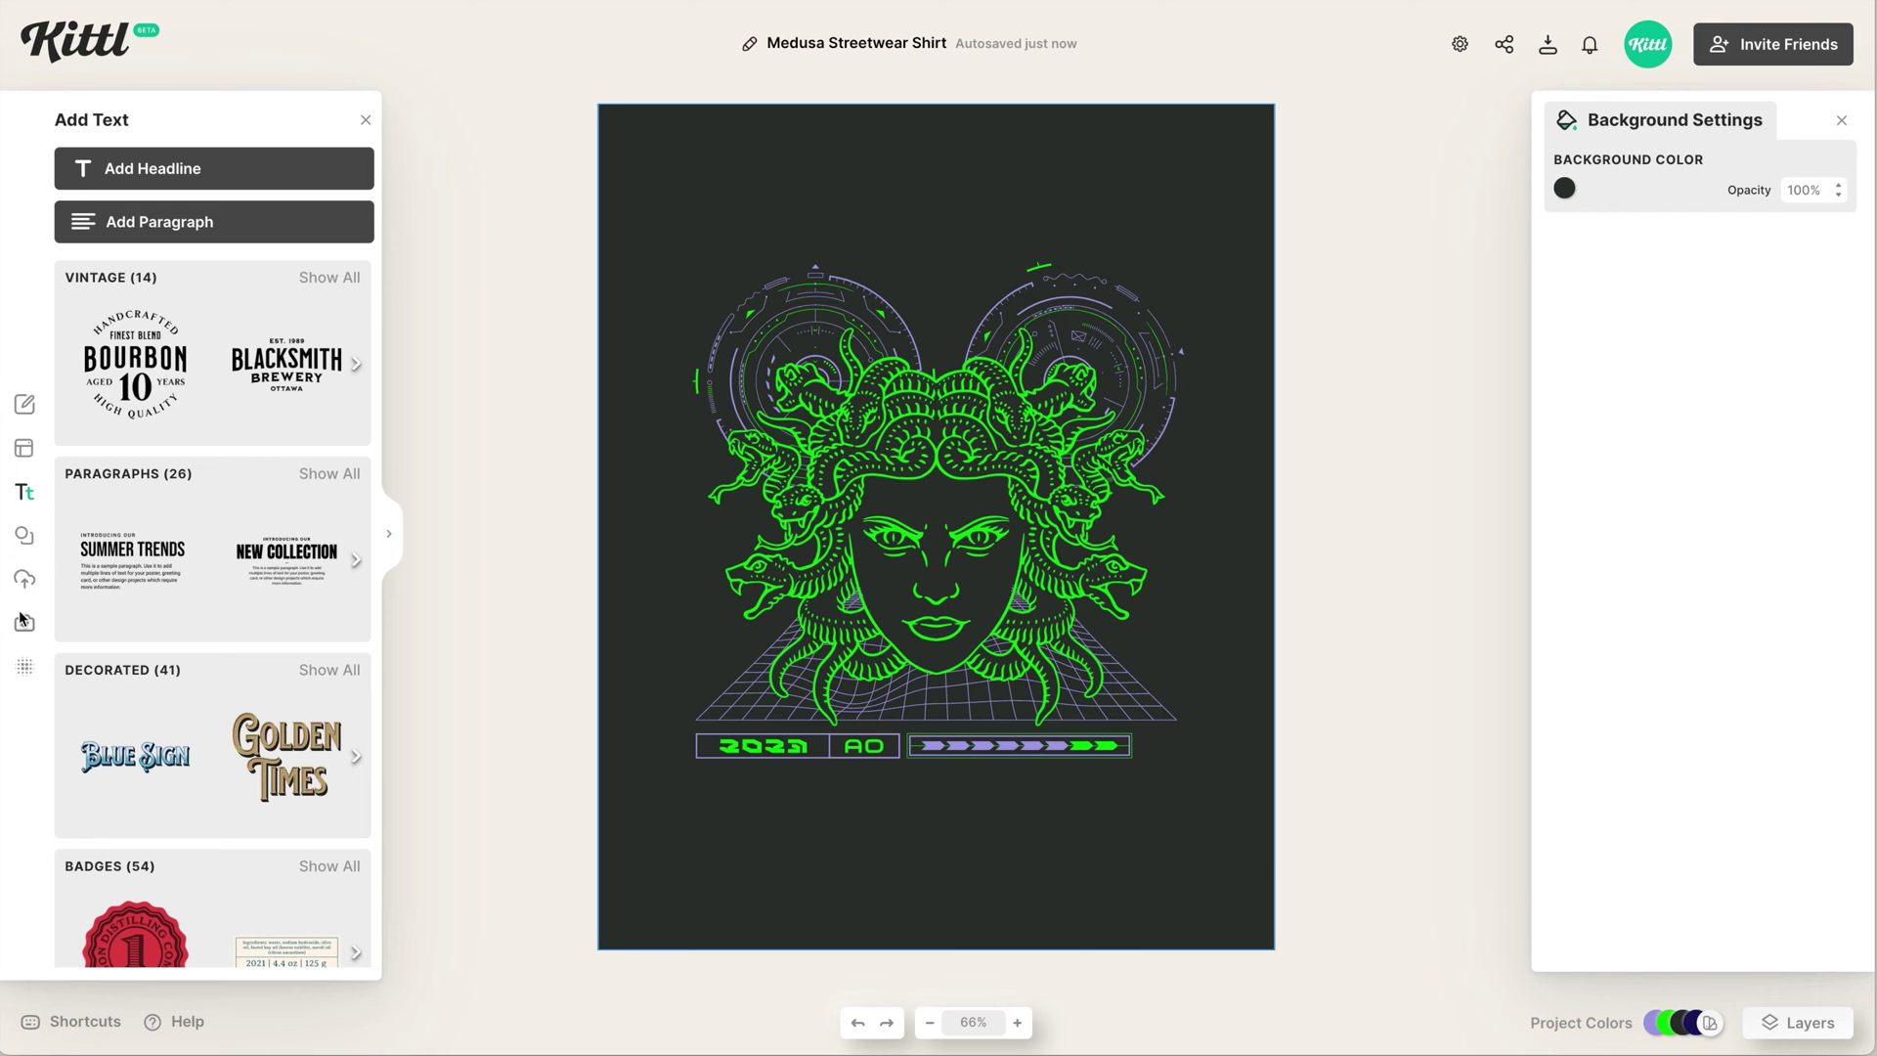
Add a basic square to the left of the Medusa head and reshape it into a very thin, shorter vertical bar.
left_click(25, 537)
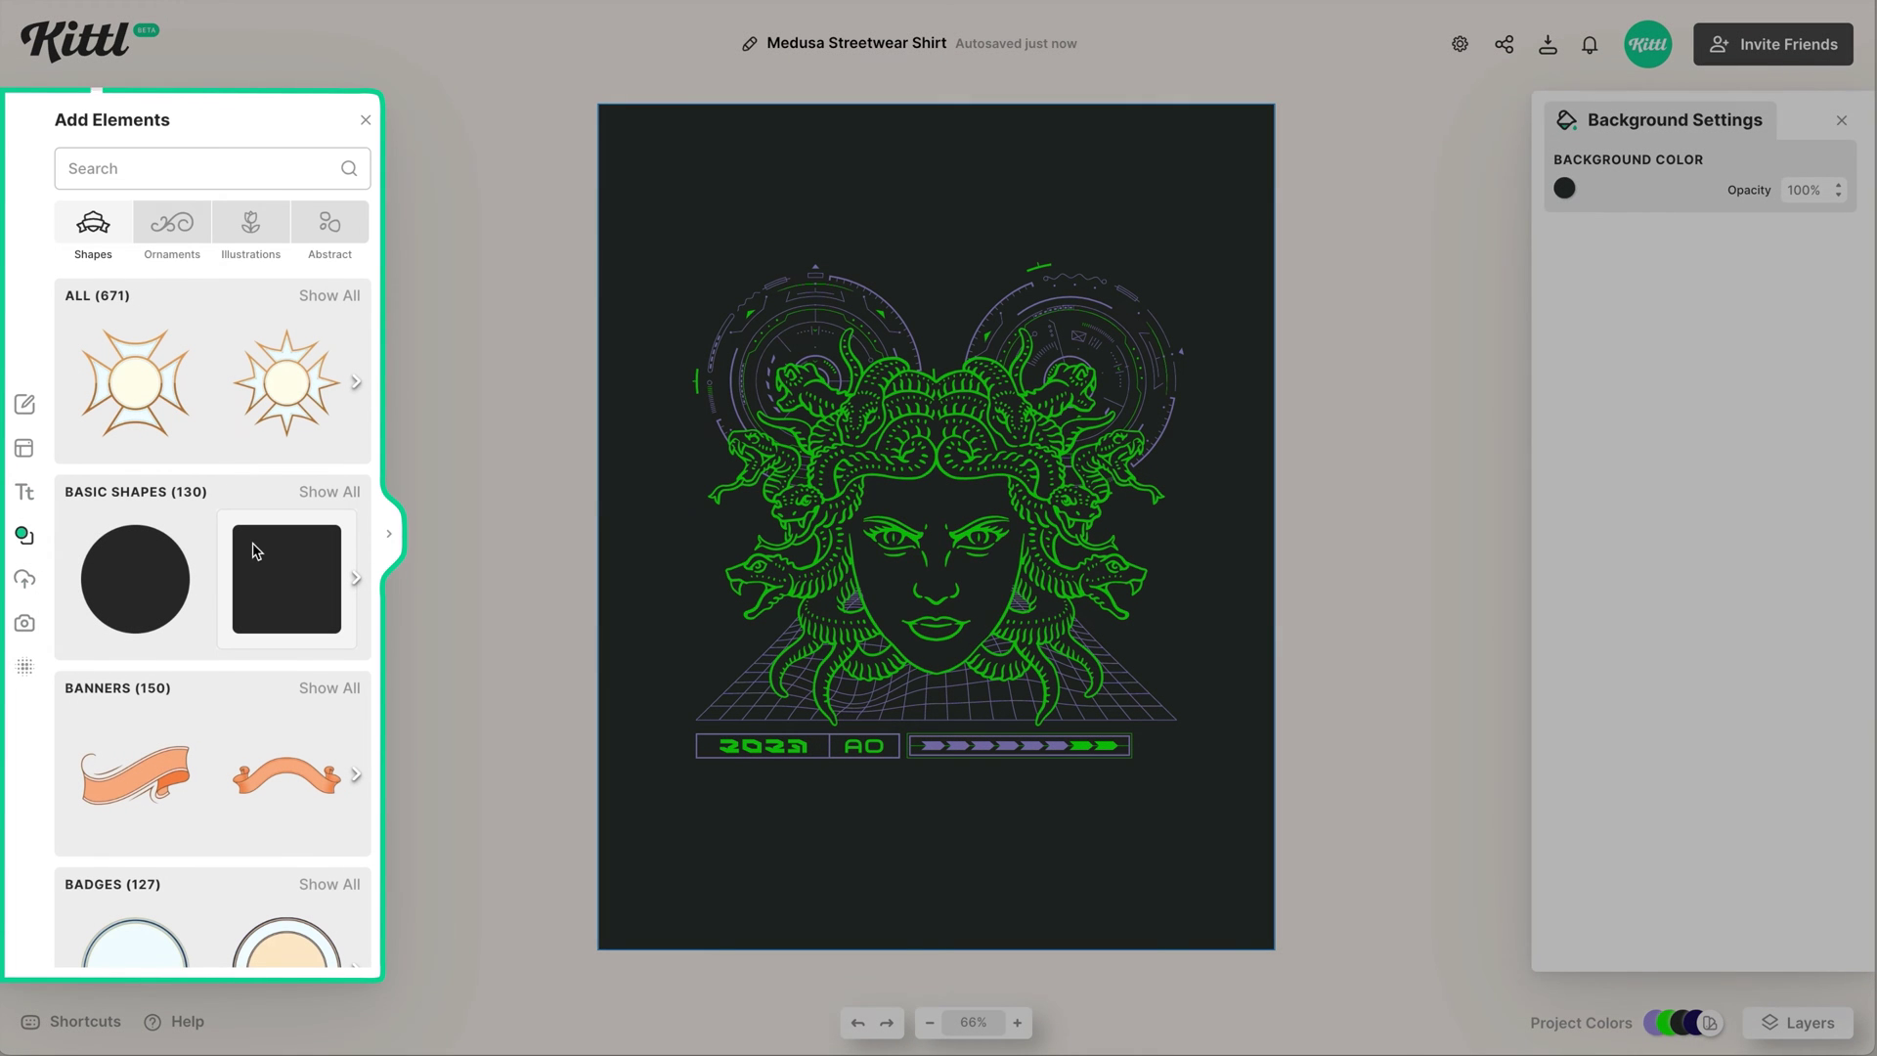
left_click(305, 572)
left_click_drag(960, 512, 680, 569)
scroll(680, 569, "up", 10)
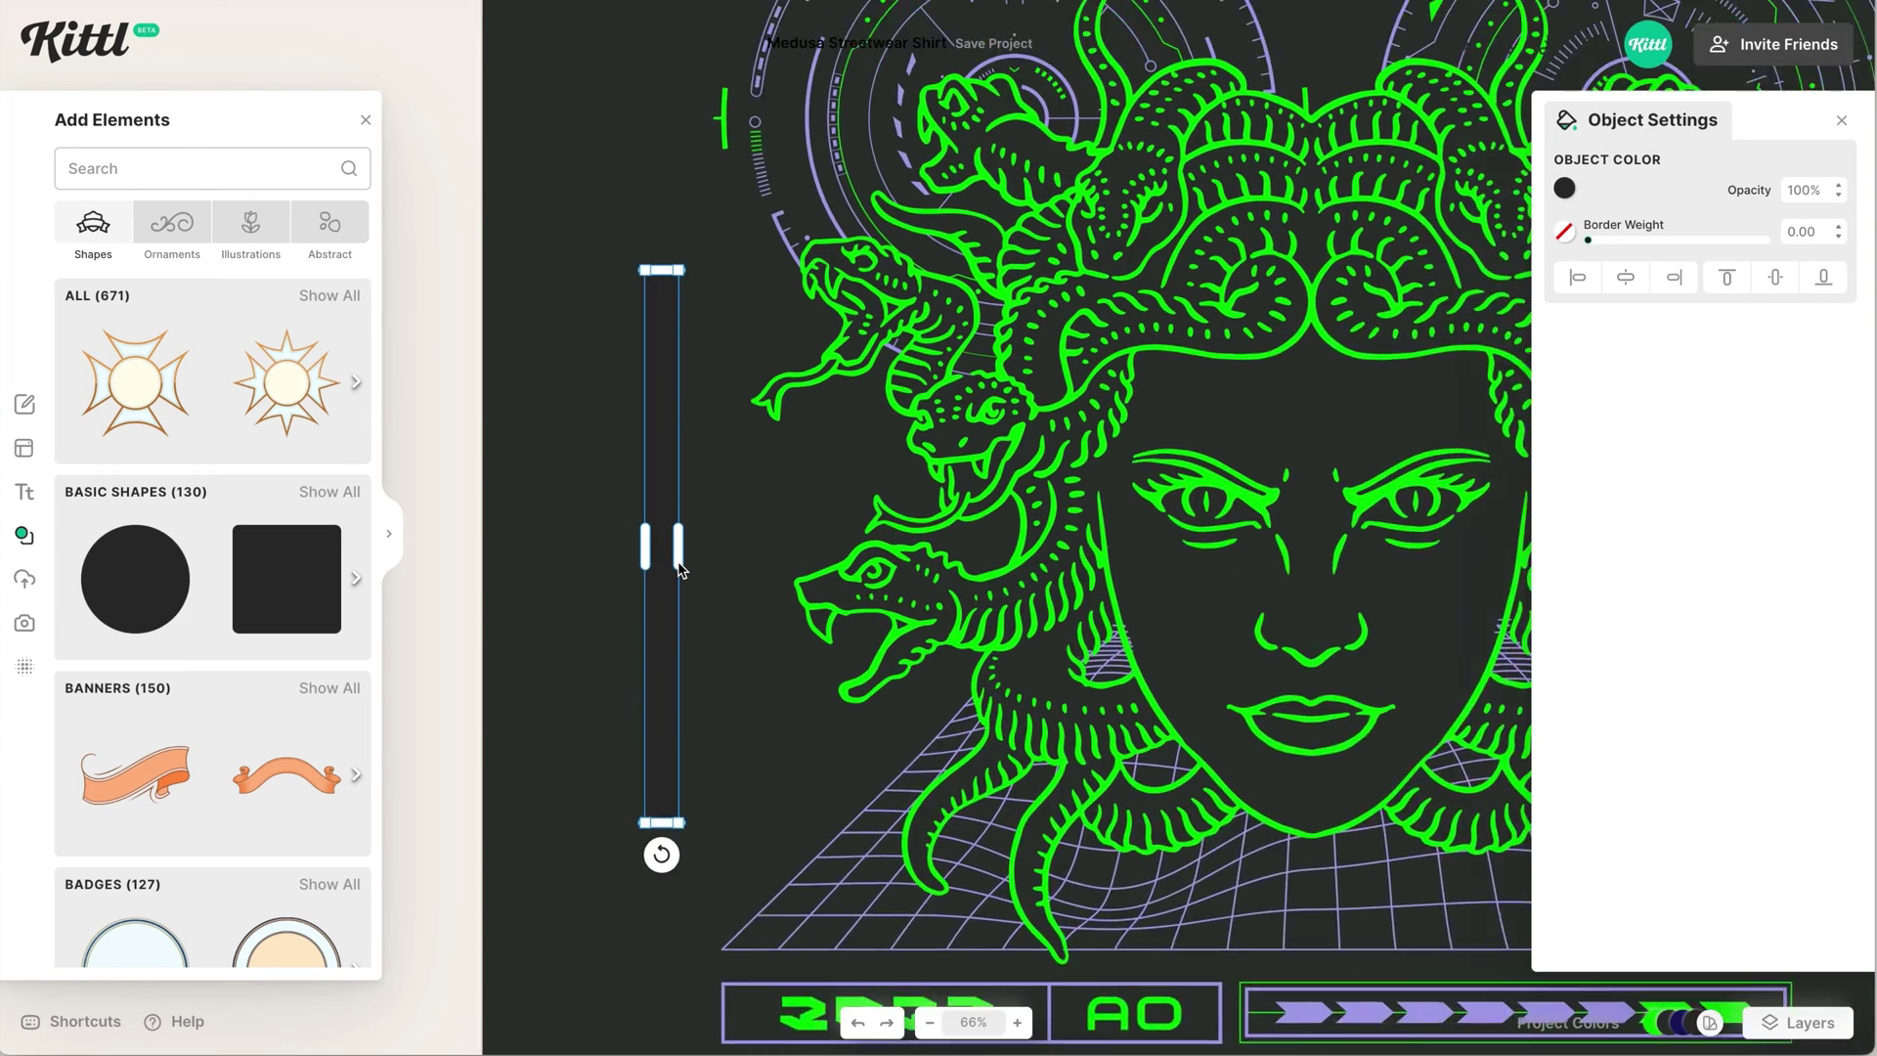
left_click_drag(630, 544, 668, 550)
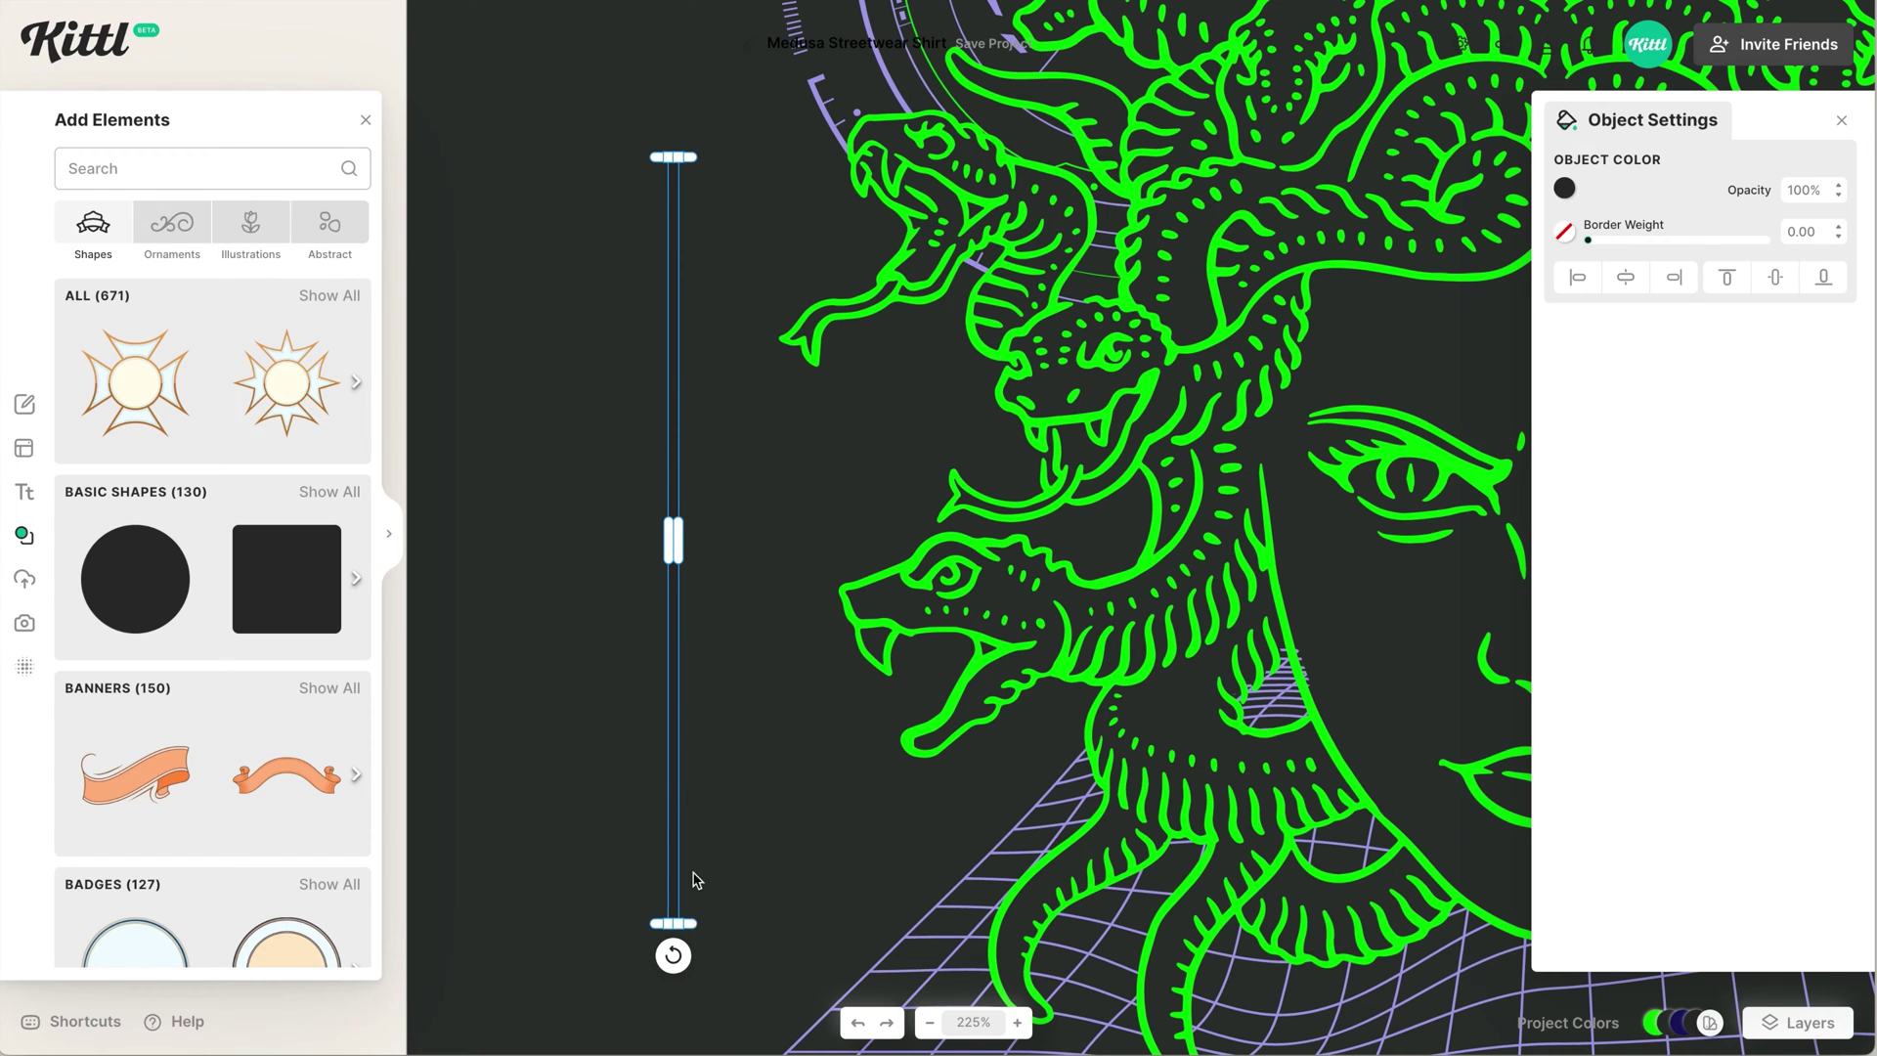
left_click_drag(677, 925, 677, 443)
Colour the thin bar with the palette's light purple and shorten it to a small vertical line.
left_click(1565, 192)
left_click(1296, 592)
left_click(821, 514)
left_click(675, 405)
left_click(1564, 190)
left_click(1264, 590)
left_click_drag(674, 391, 674, 602)
left_click_drag(679, 511, 676, 510)
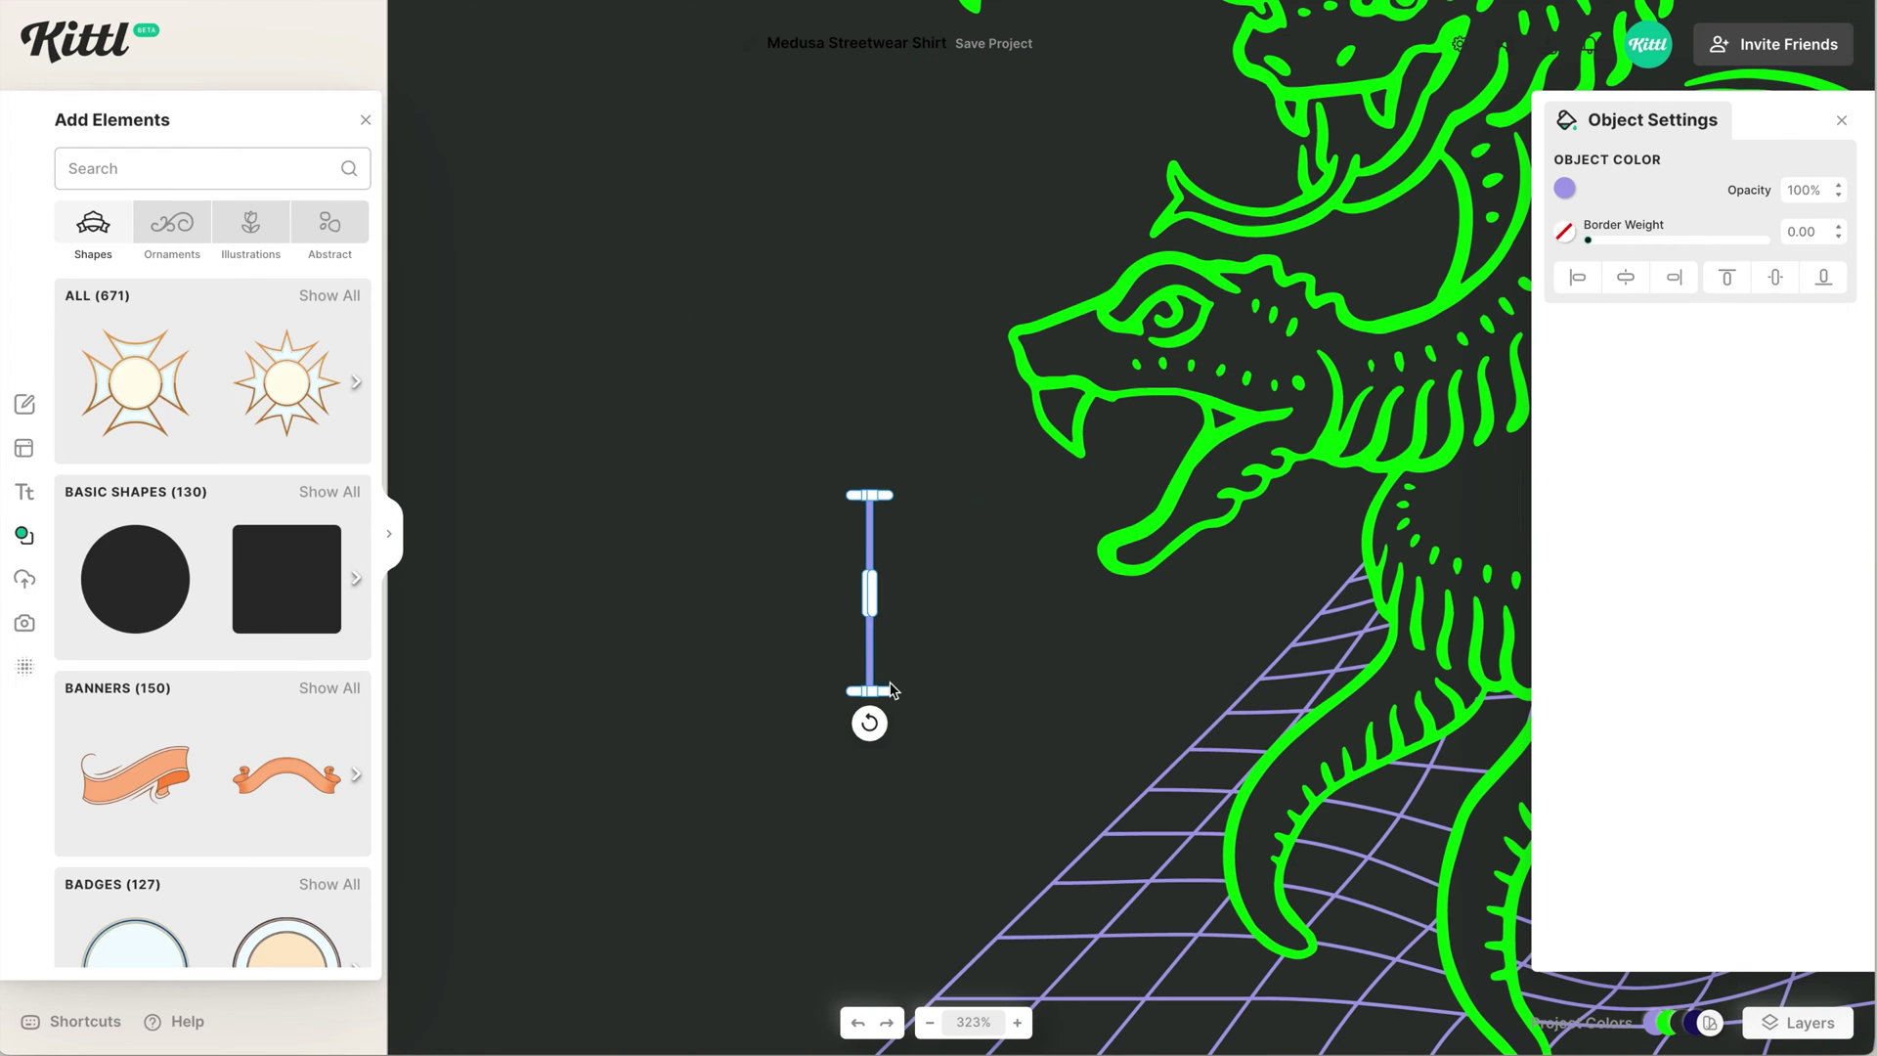
left_click_drag(888, 689, 888, 661)
Duplicate the purple line and turn the copy horizontal to meet the vertical line's middle.
left_click_drag(869, 625, 961, 626)
left_click_drag(961, 694, 984, 633)
left_click(1000, 722)
Copy the two-line mark up beside the left HUD circle and top-align its lines into a corner bracket.
left_click(968, 579)
left_click(870, 627, "shift")
scroll(1134, 709, "down", 10)
scroll(1134, 709, "up", 2)
left_click_drag(959, 695, 959, 100)
scroll(959, 100, "up", 2)
left_click_drag(951, 269, 950, 244)
left_click(1728, 236)
left_click(1305, 225)
Copy the upper-left corner bracket to the far side of the right HUD circle and turn it to face inward.
scroll(1306, 223, "right", 4)
scroll(1305, 223, "up", 1)
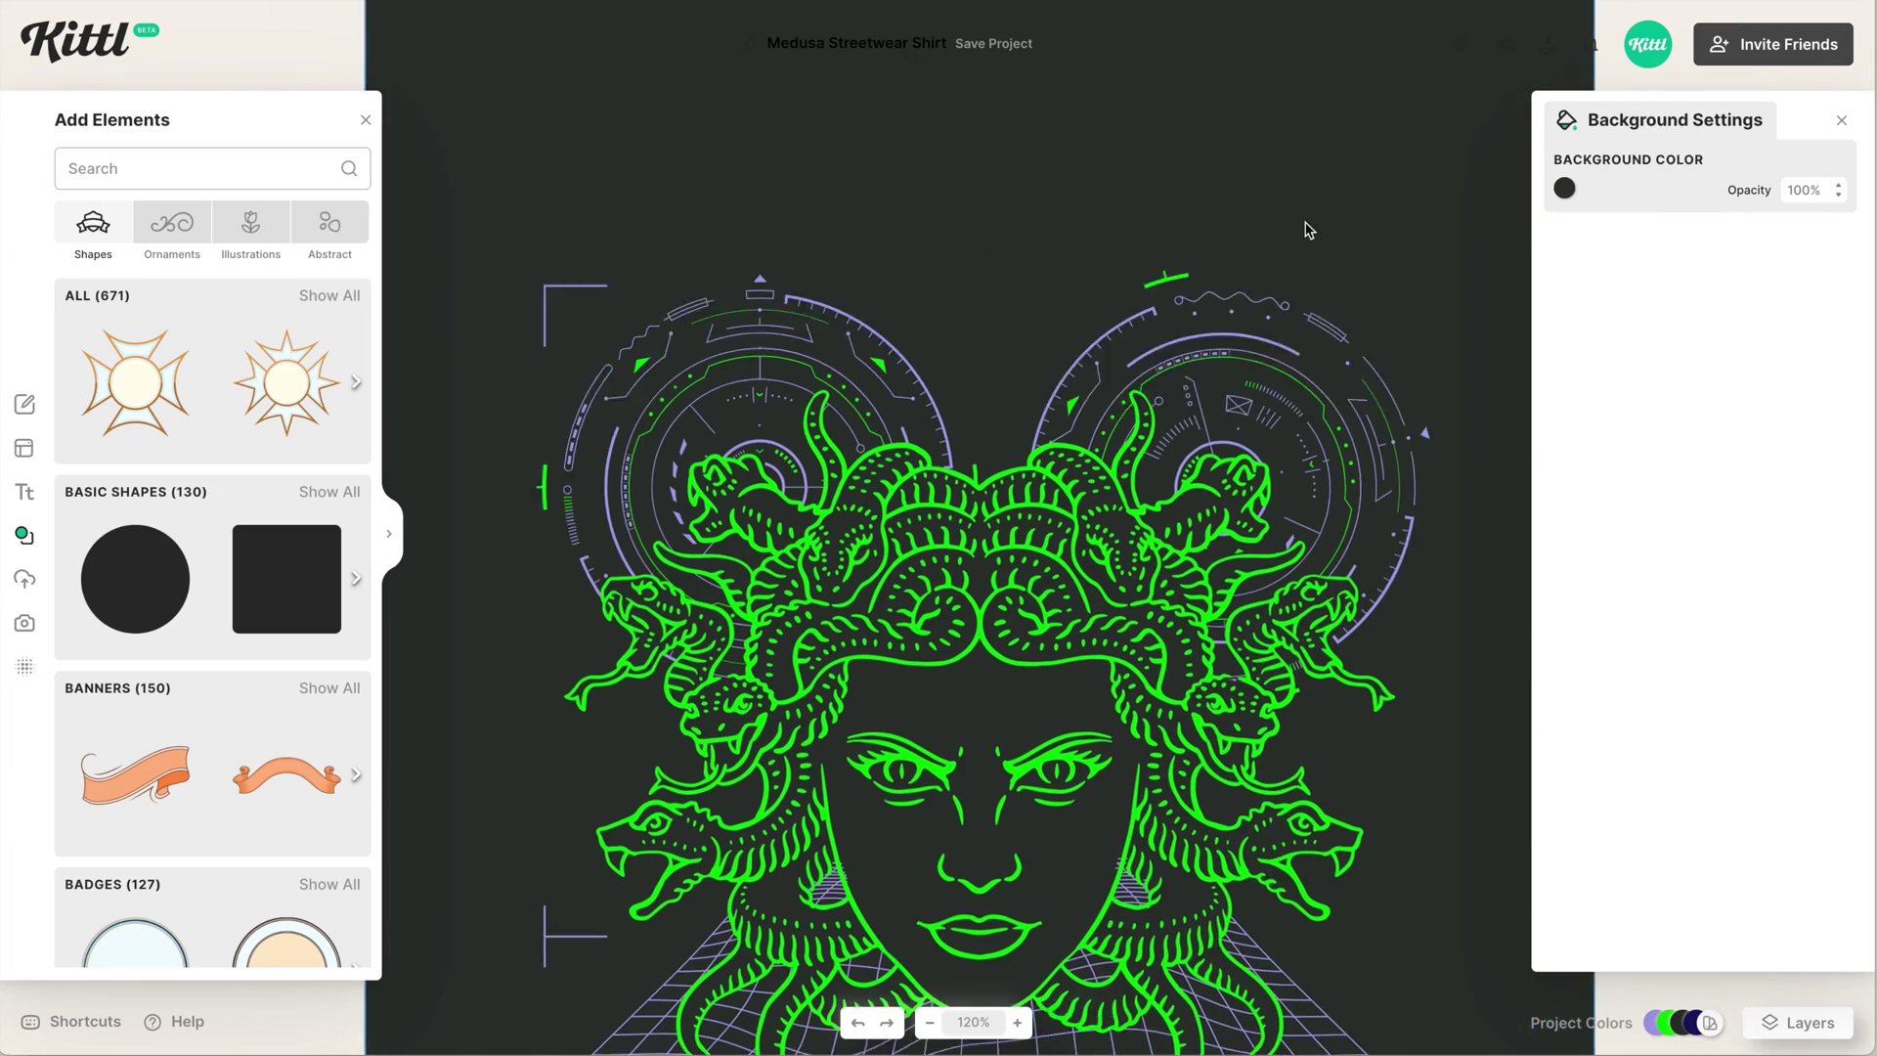
scroll(1310, 231, "right", 2)
left_click_drag(428, 266, 485, 330)
left_click_drag(448, 311, 1290, 311)
left_click_drag(1320, 373, 1254, 312)
left_click_drag(1350, 313, 1326, 312)
Copy the lower-left mark to the artwork's right side facing inward, and right-align it with the bracket above.
scroll(1326, 313, "down", 3)
left_click_drag(503, 662, 1324, 719)
left_click_drag(1316, 773, 1316, 649)
left_click_drag(1306, 49, 1409, 747)
left_click(1674, 236)
left_click(1447, 636)
Select the whole artwork, scale it down slightly and move it to the artboard's lower-left area.
key("ctrl+0")
key("ctrl+a")
left_click_drag(969, 415, 925, 536)
left_click_drag(1170, 354, 1123, 399)
left_click(1159, 551)
left_click_drag(1181, 330, 641, 885)
key("shift+Down")
key("shift+Down")
key("shift+Down")
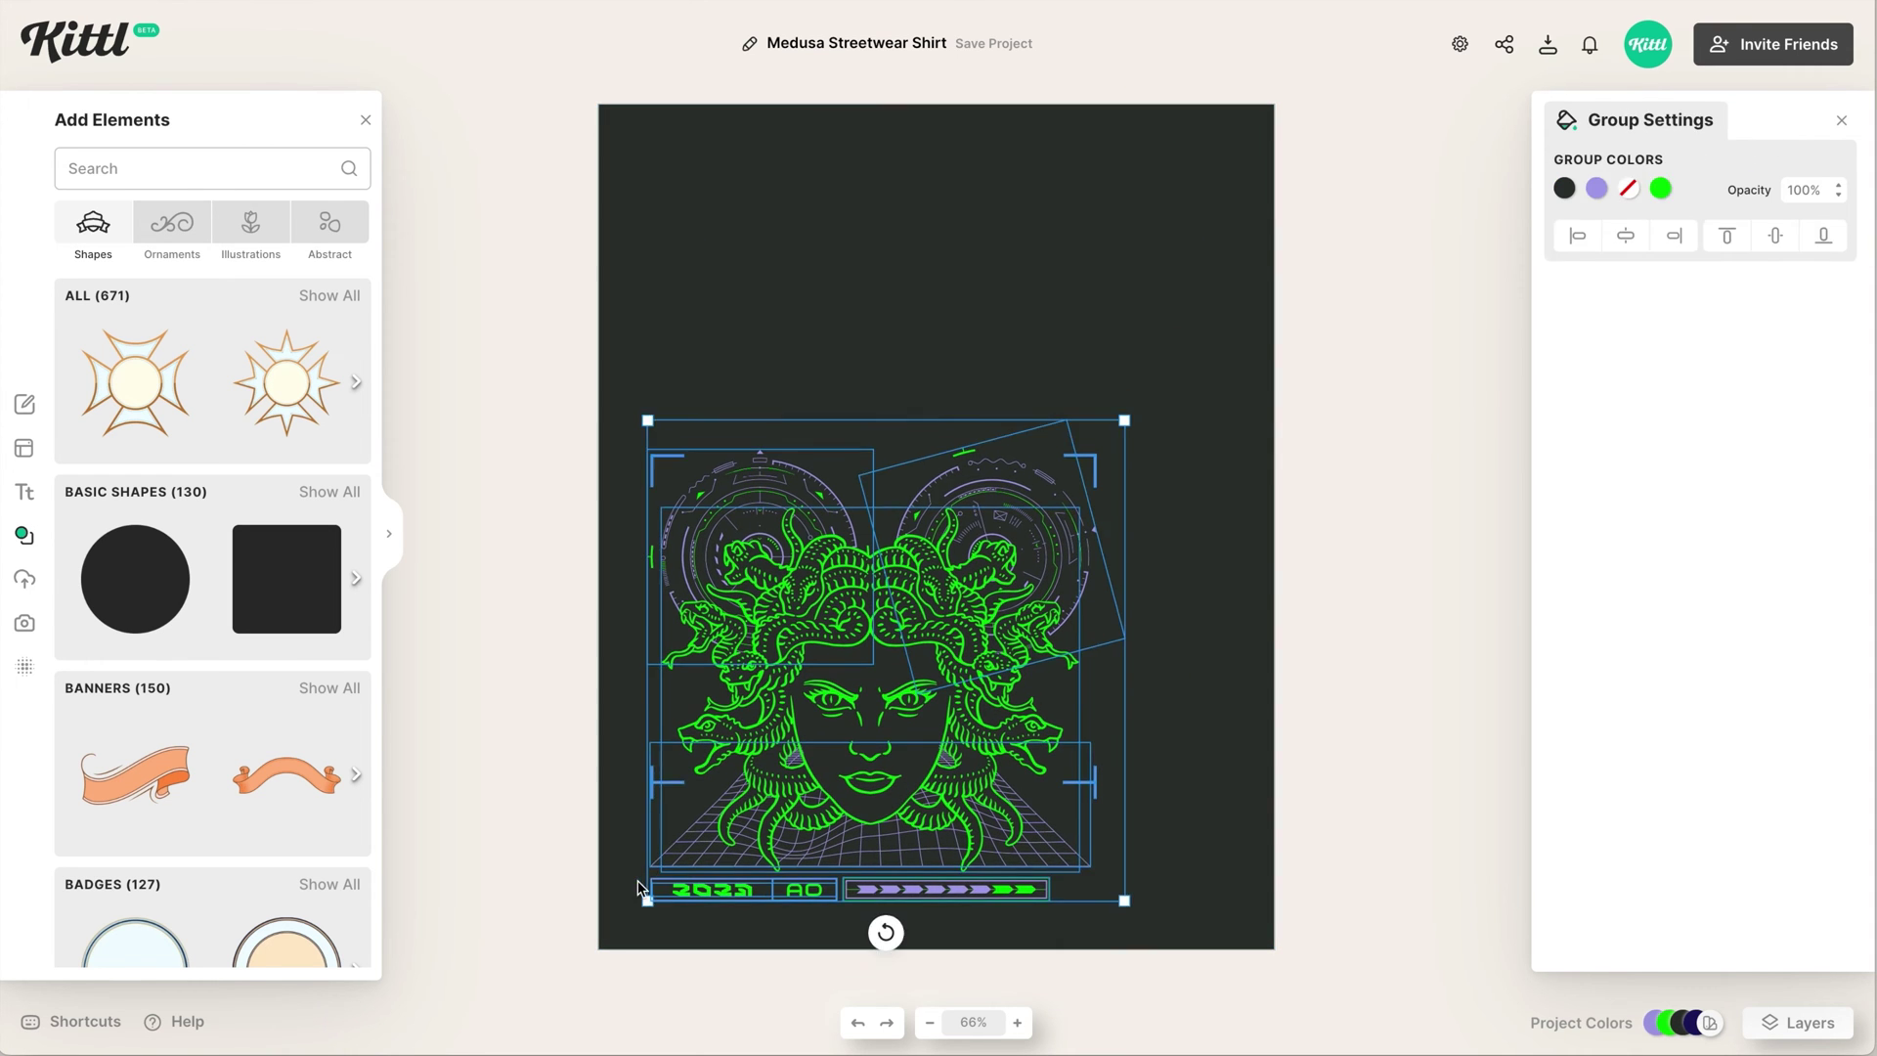
left_click(1178, 489)
scroll(1179, 489, "right", 1)
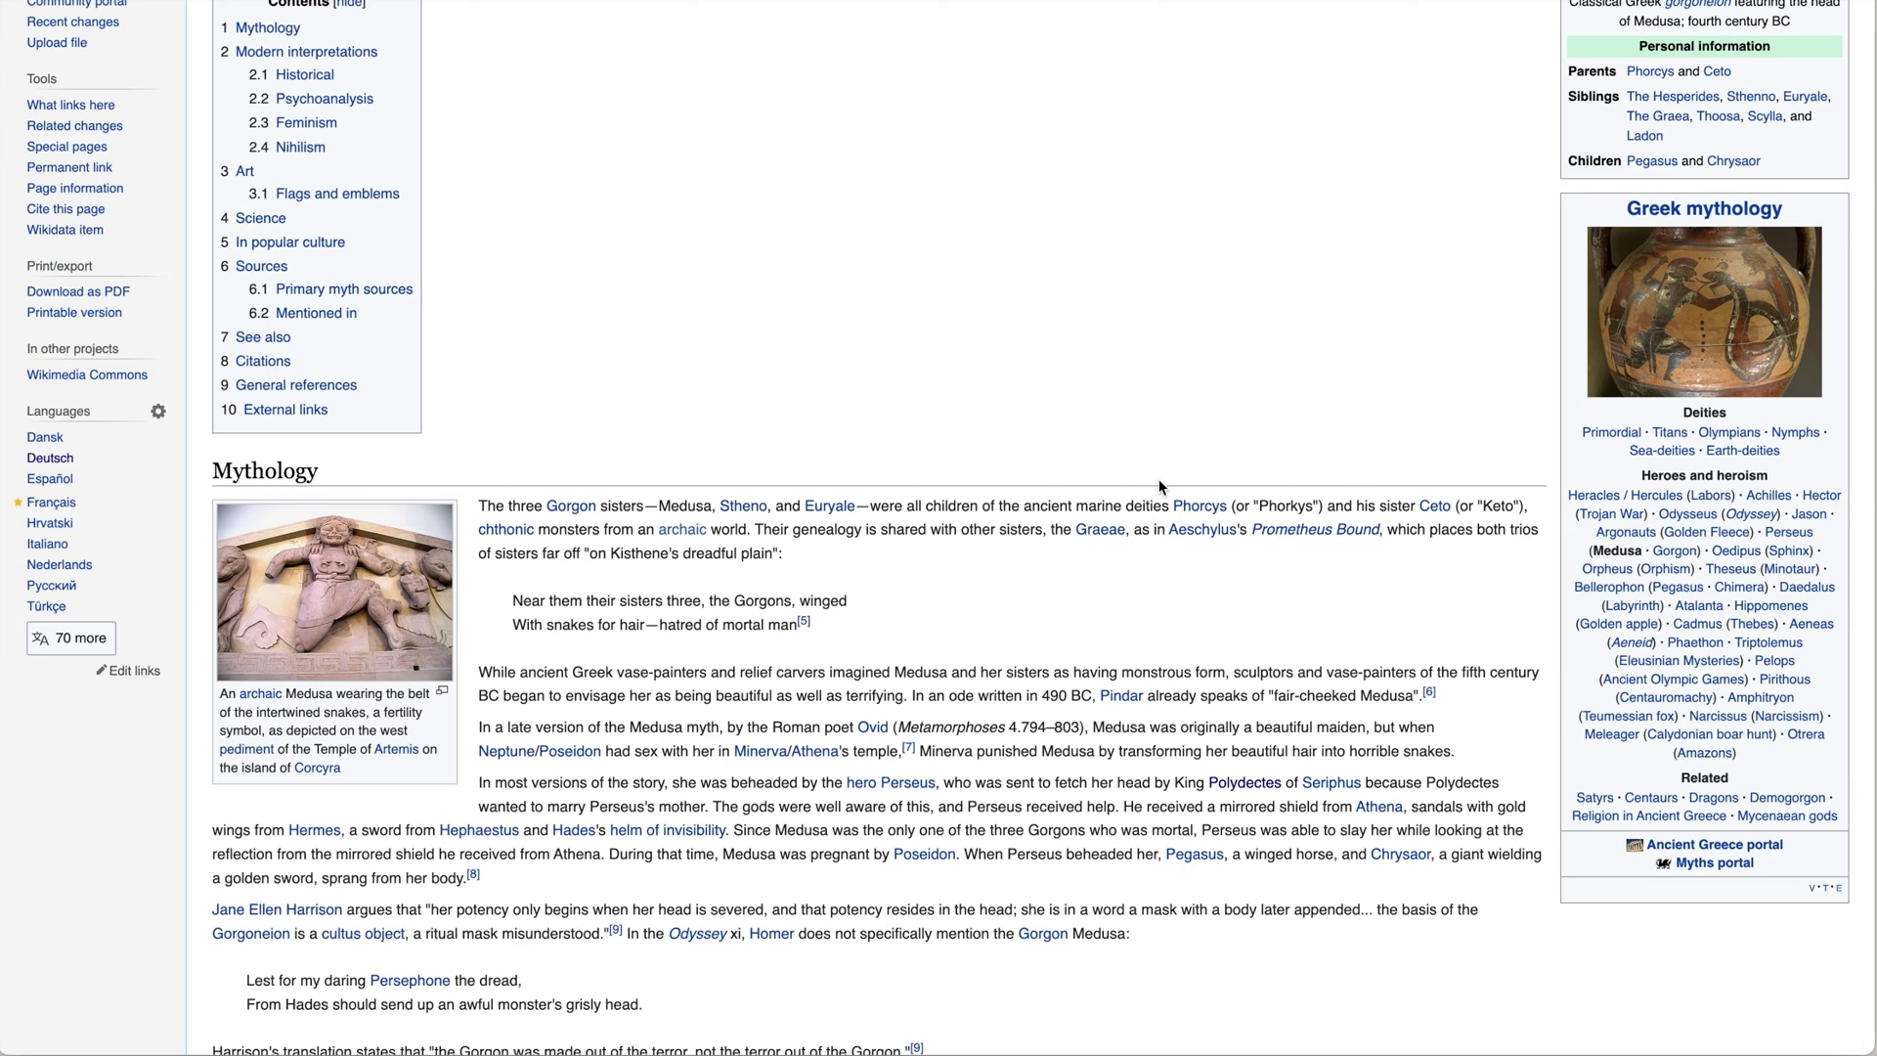
Switch to the Wikipedia article on Medusa and examine its introduction and Mythology section for text ideas.
scroll(1160, 486, "up", 5)
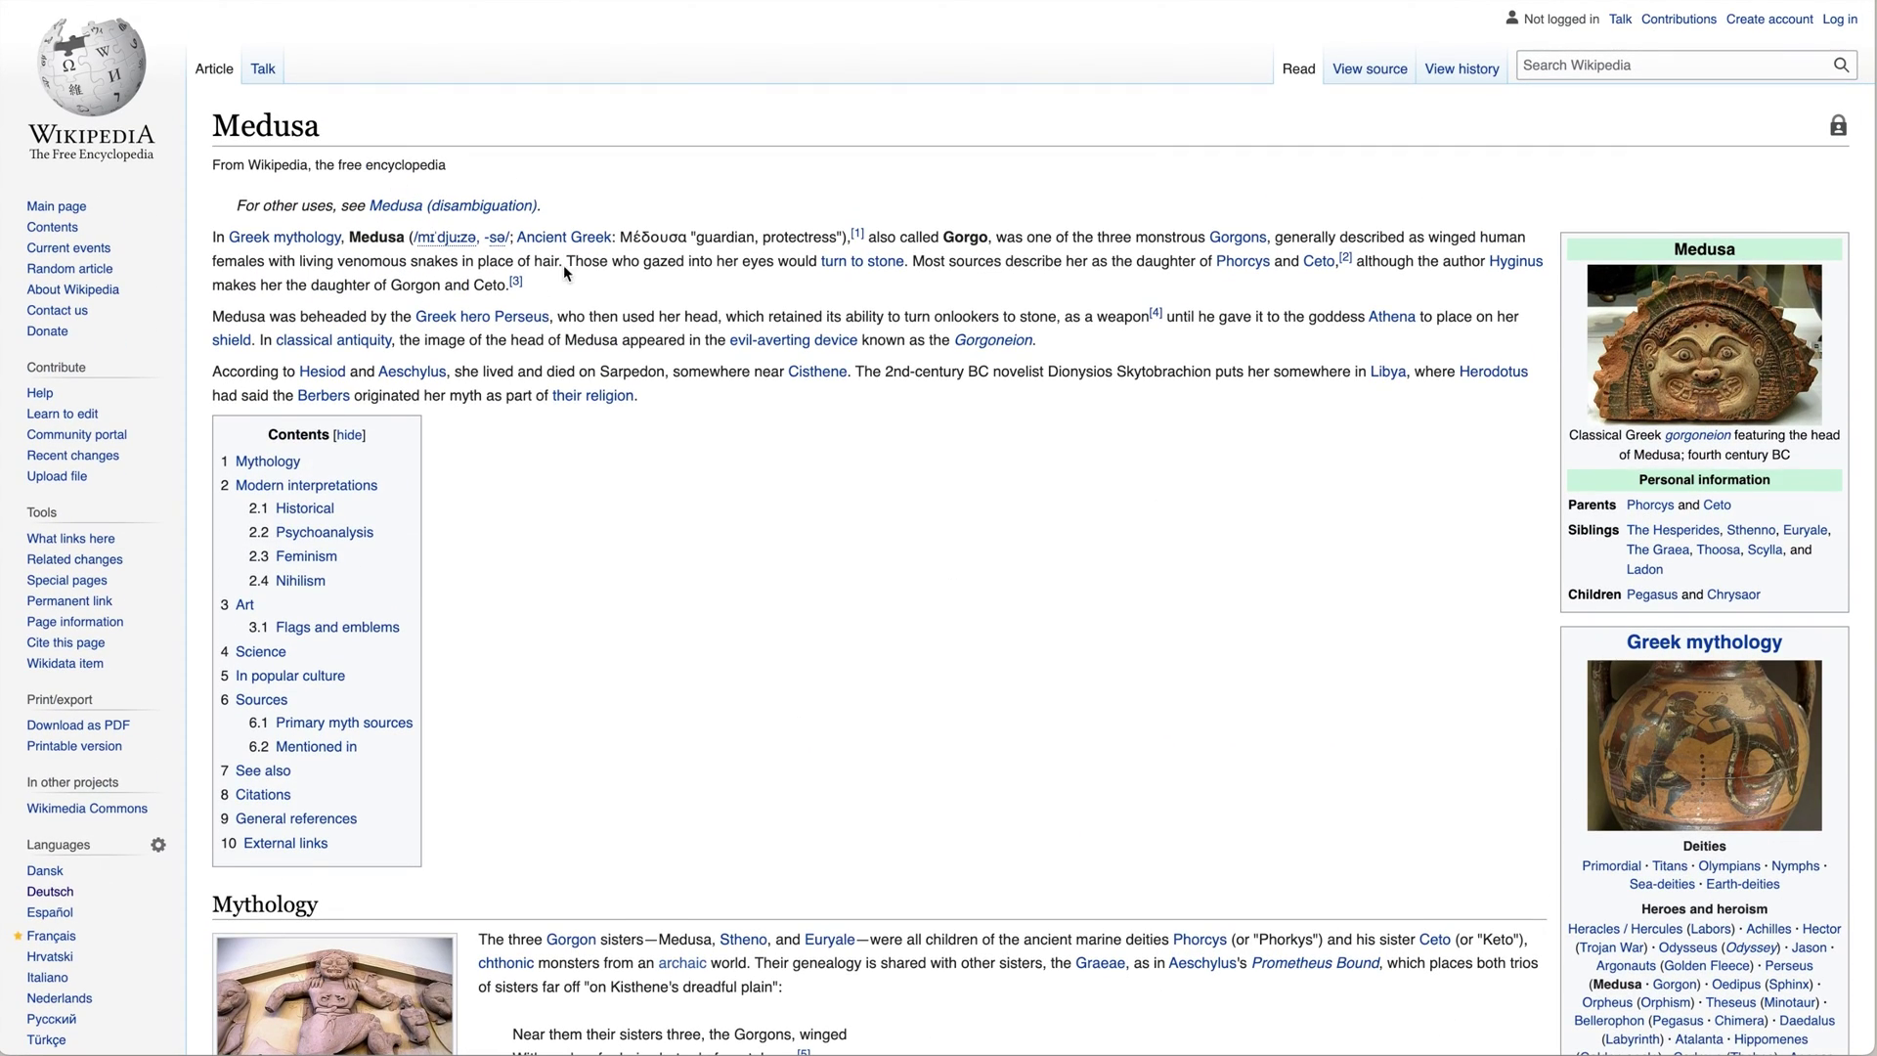
scroll(821, 462, "down", 3)
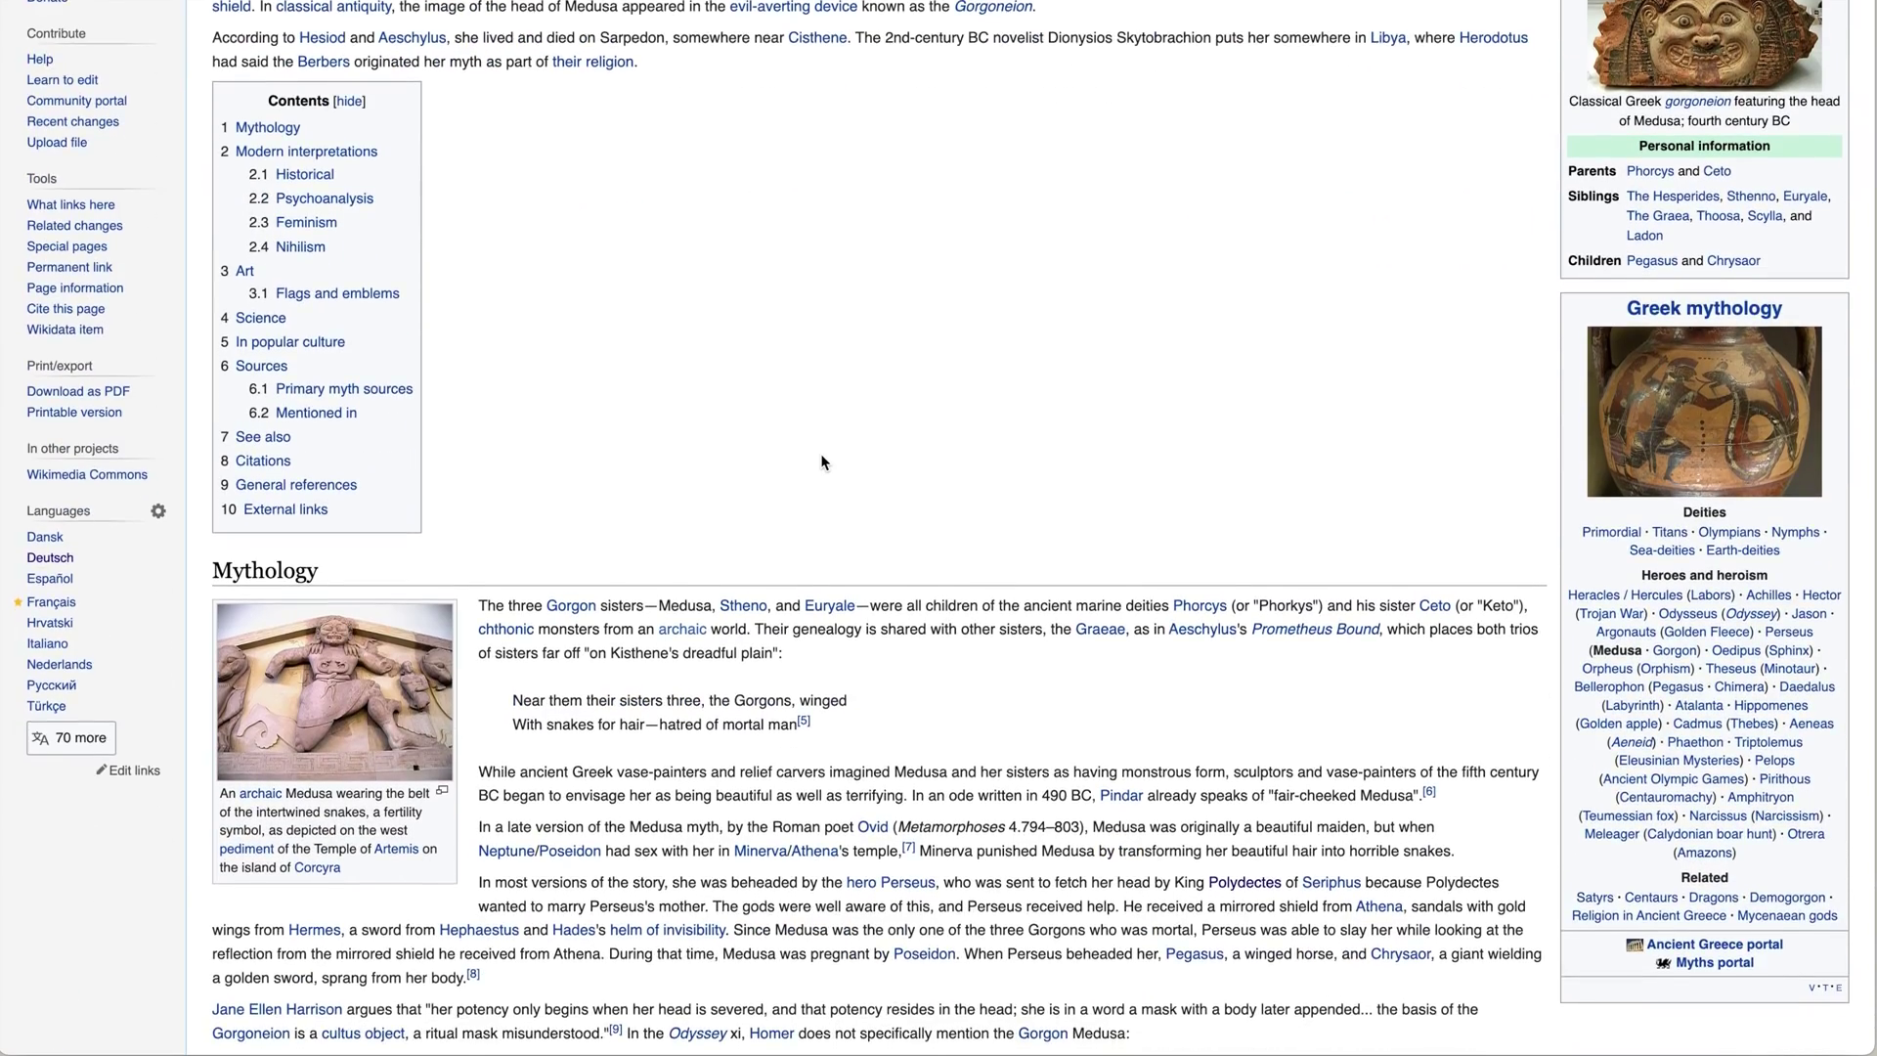
scroll(822, 462, "down", 3)
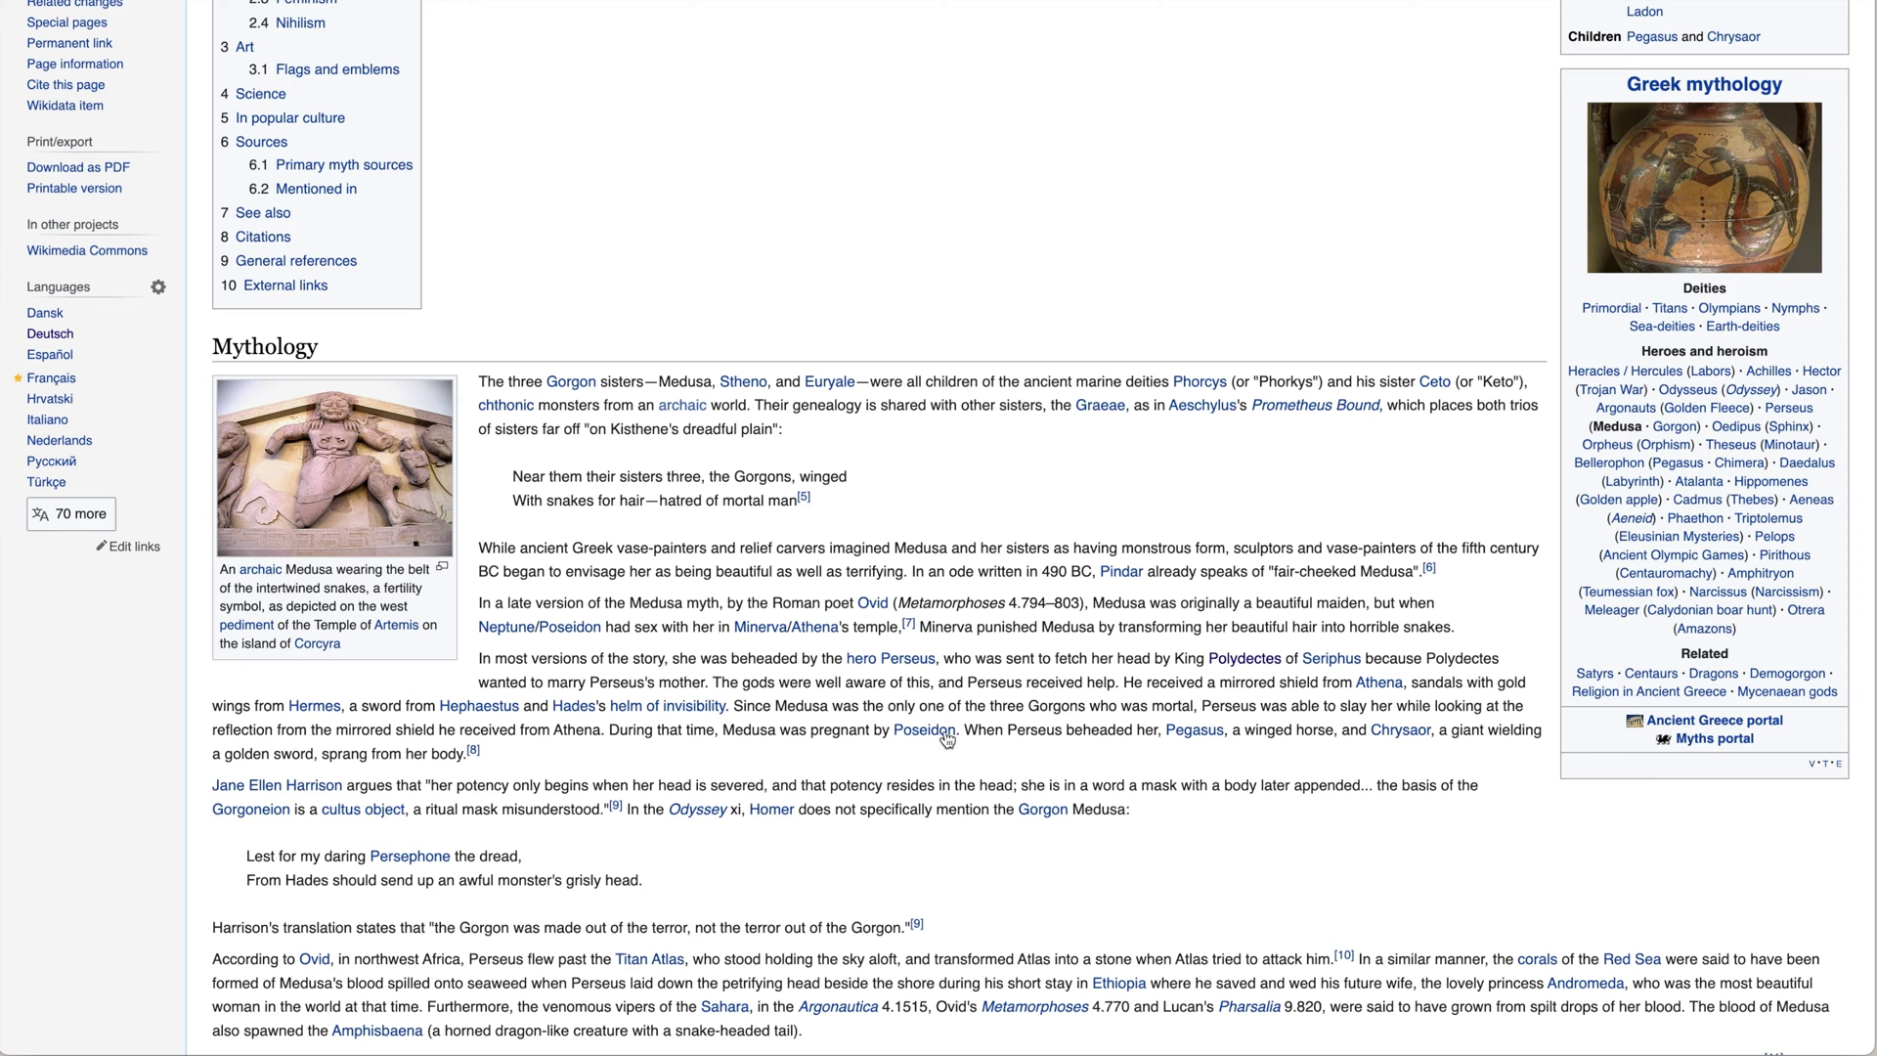
double_click(968, 615)
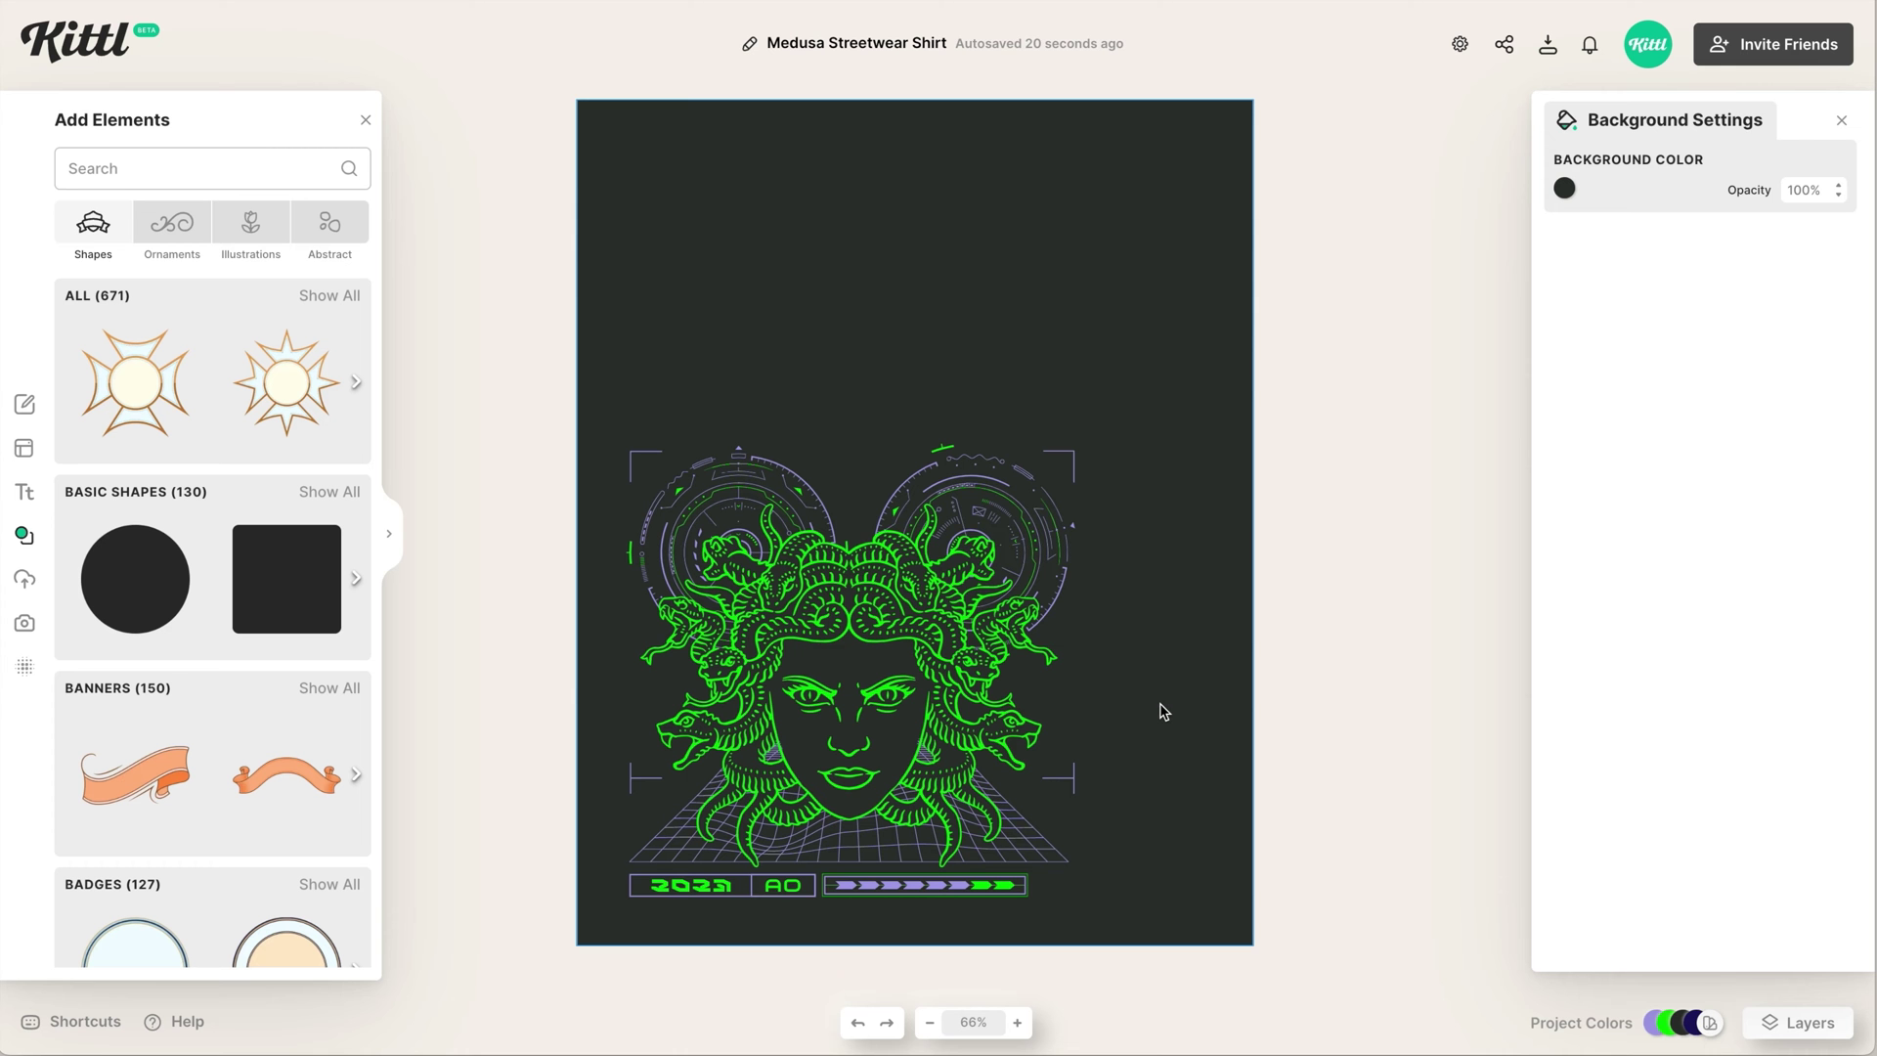
Return to the Kittl design and add a headline above the artwork reading "meta".
key("t")
left_click_drag(996, 532, 1000, 376)
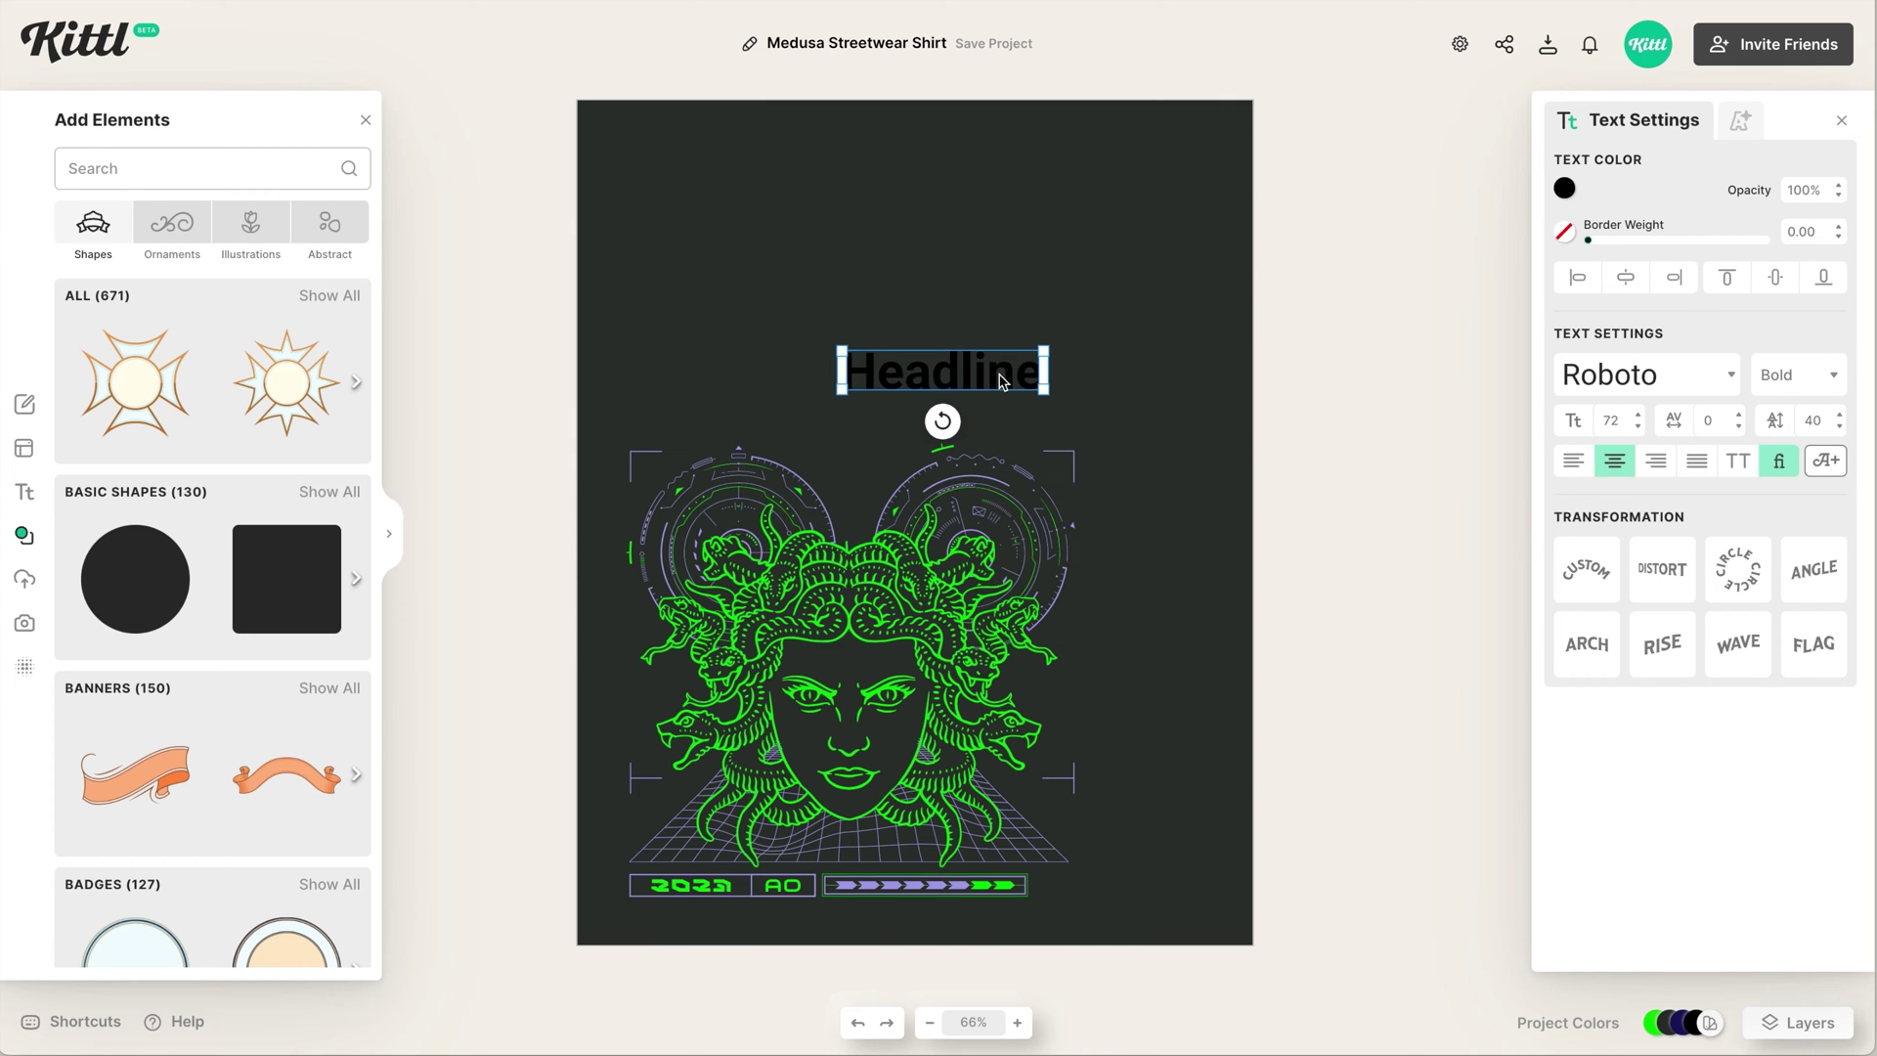
double_click(1000, 375)
type("meta")
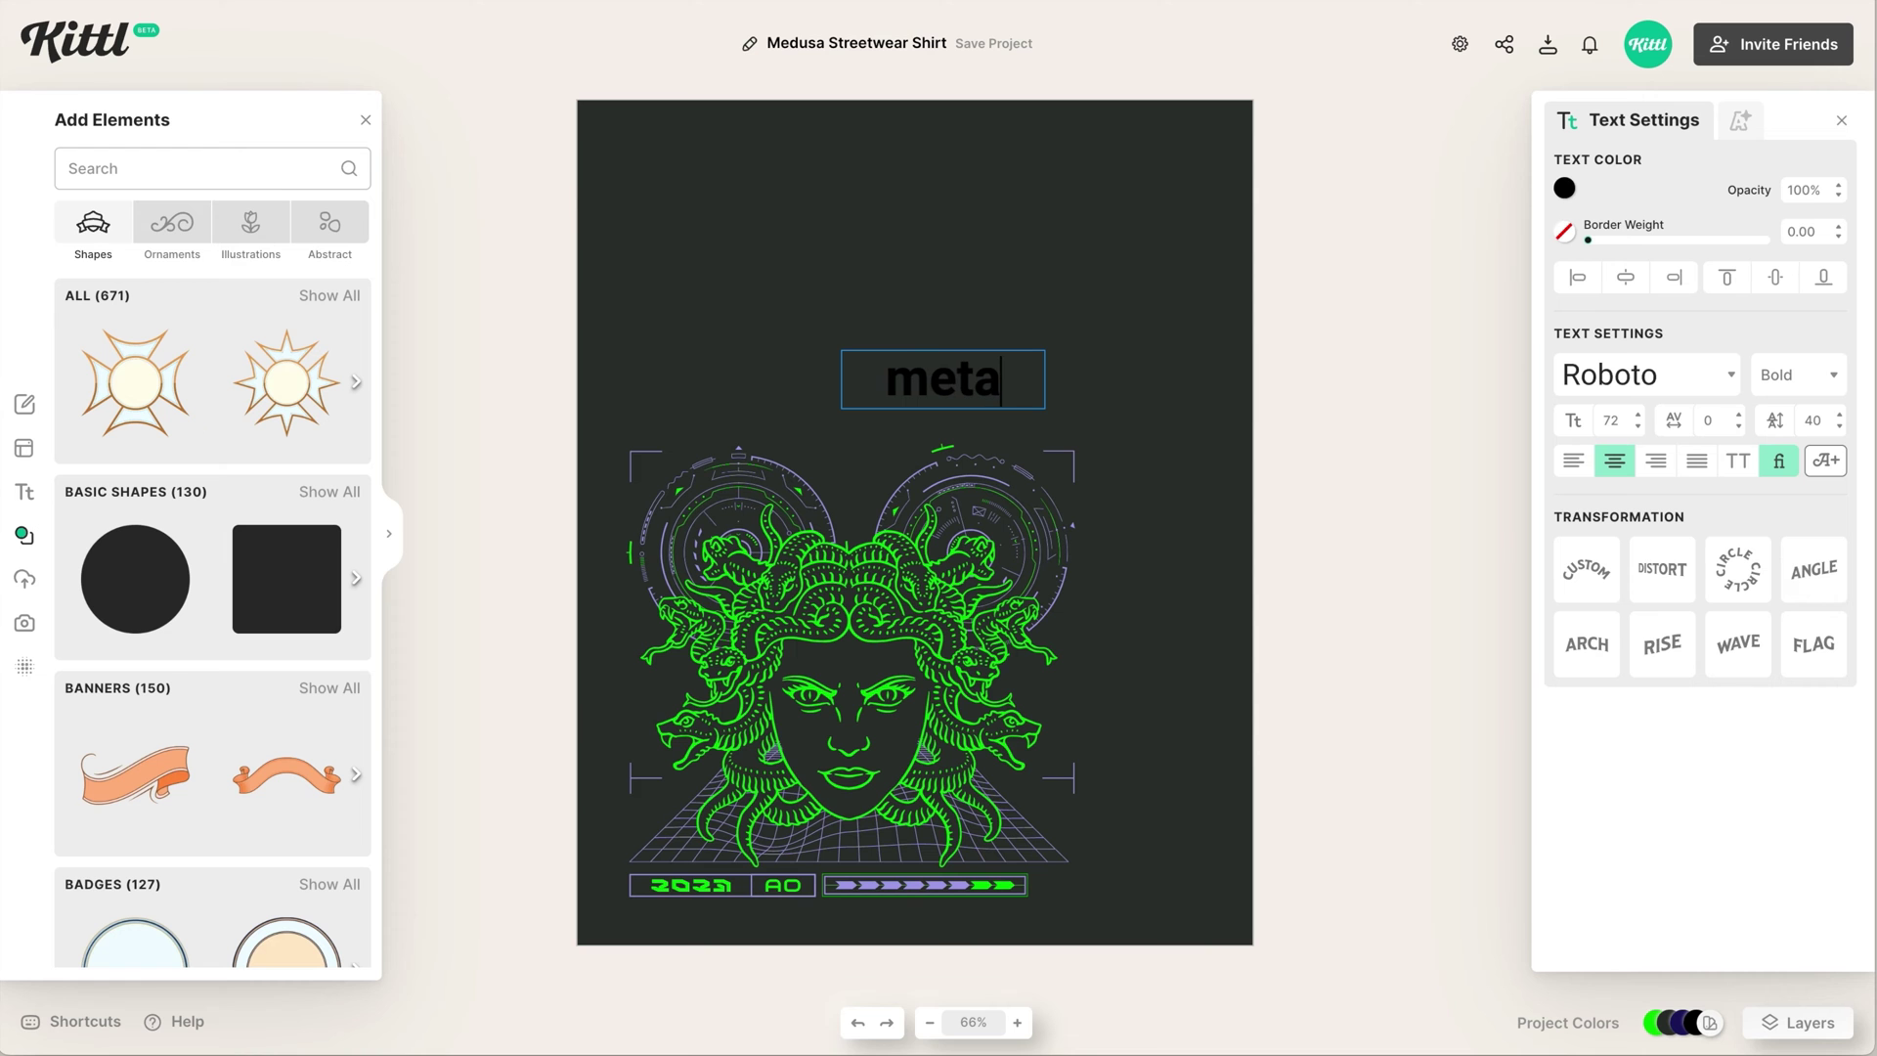
key("Escape")
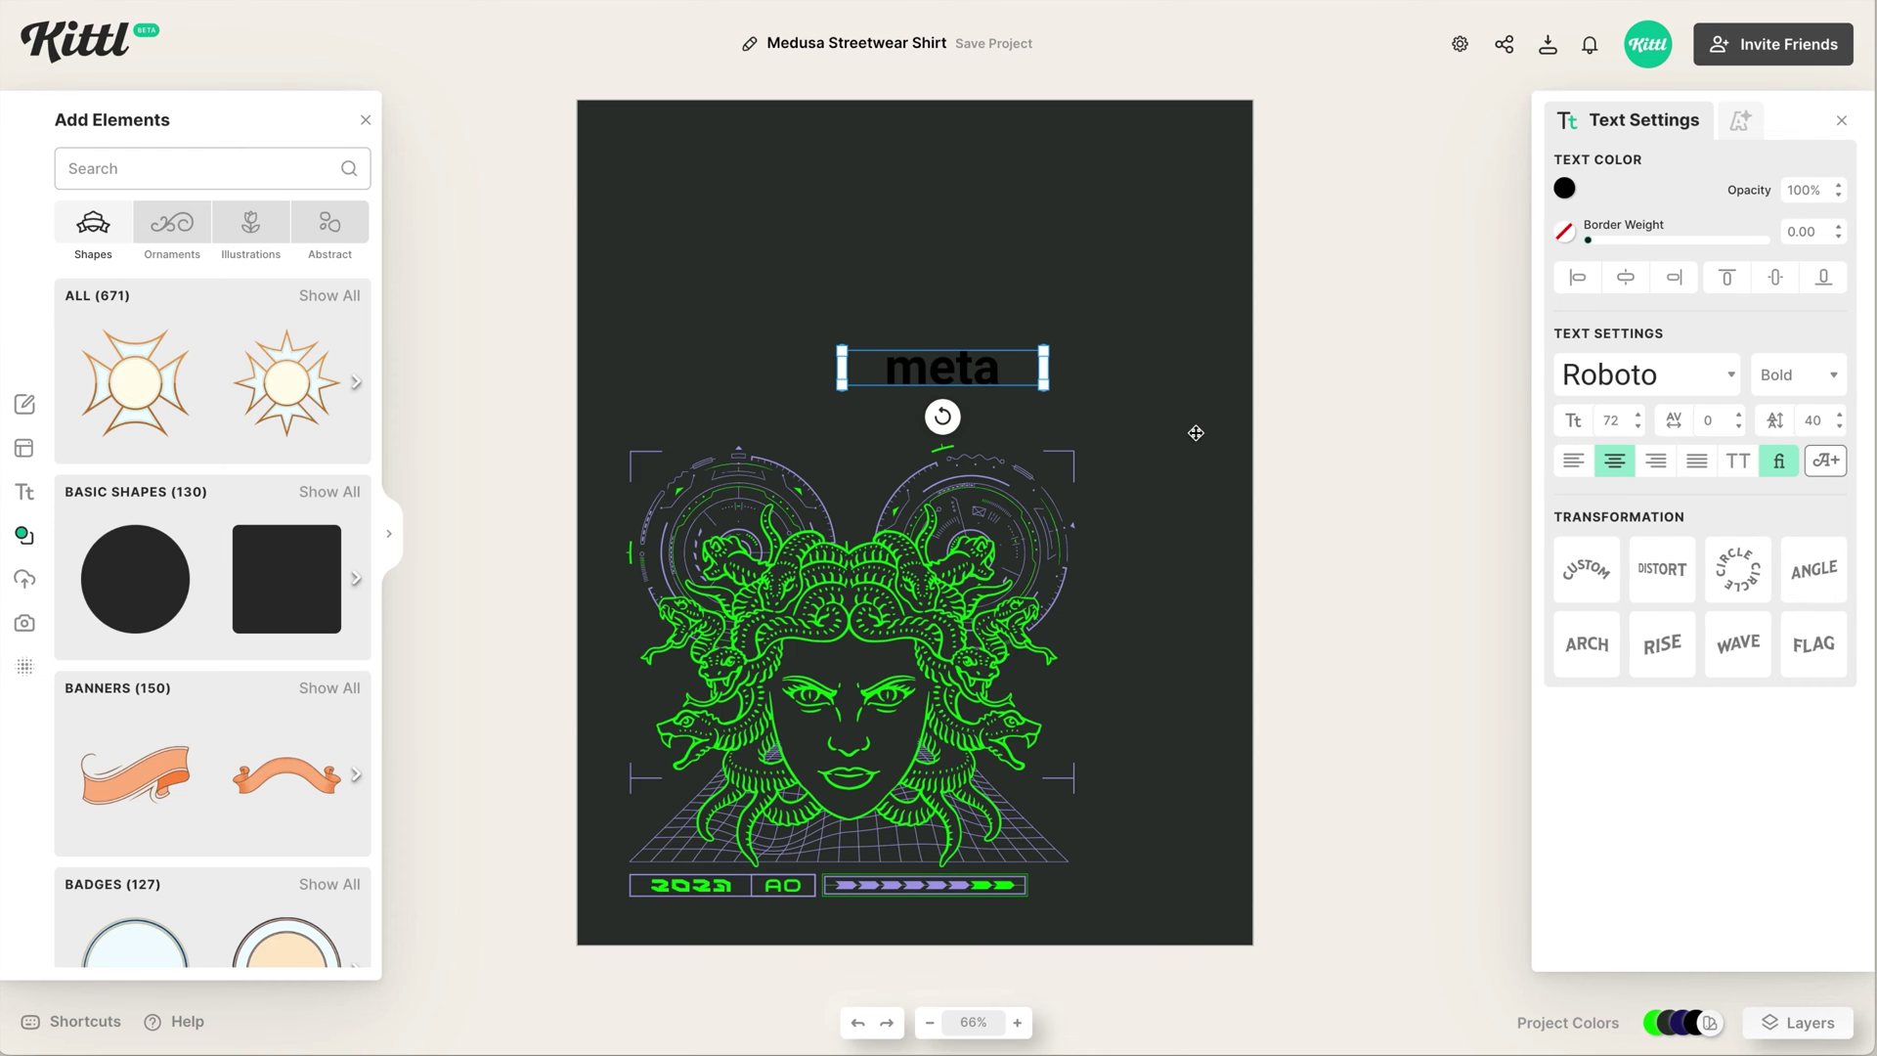
Set the "meta" typeface to Basement Grotesque and widen its text box.
left_click(1618, 376)
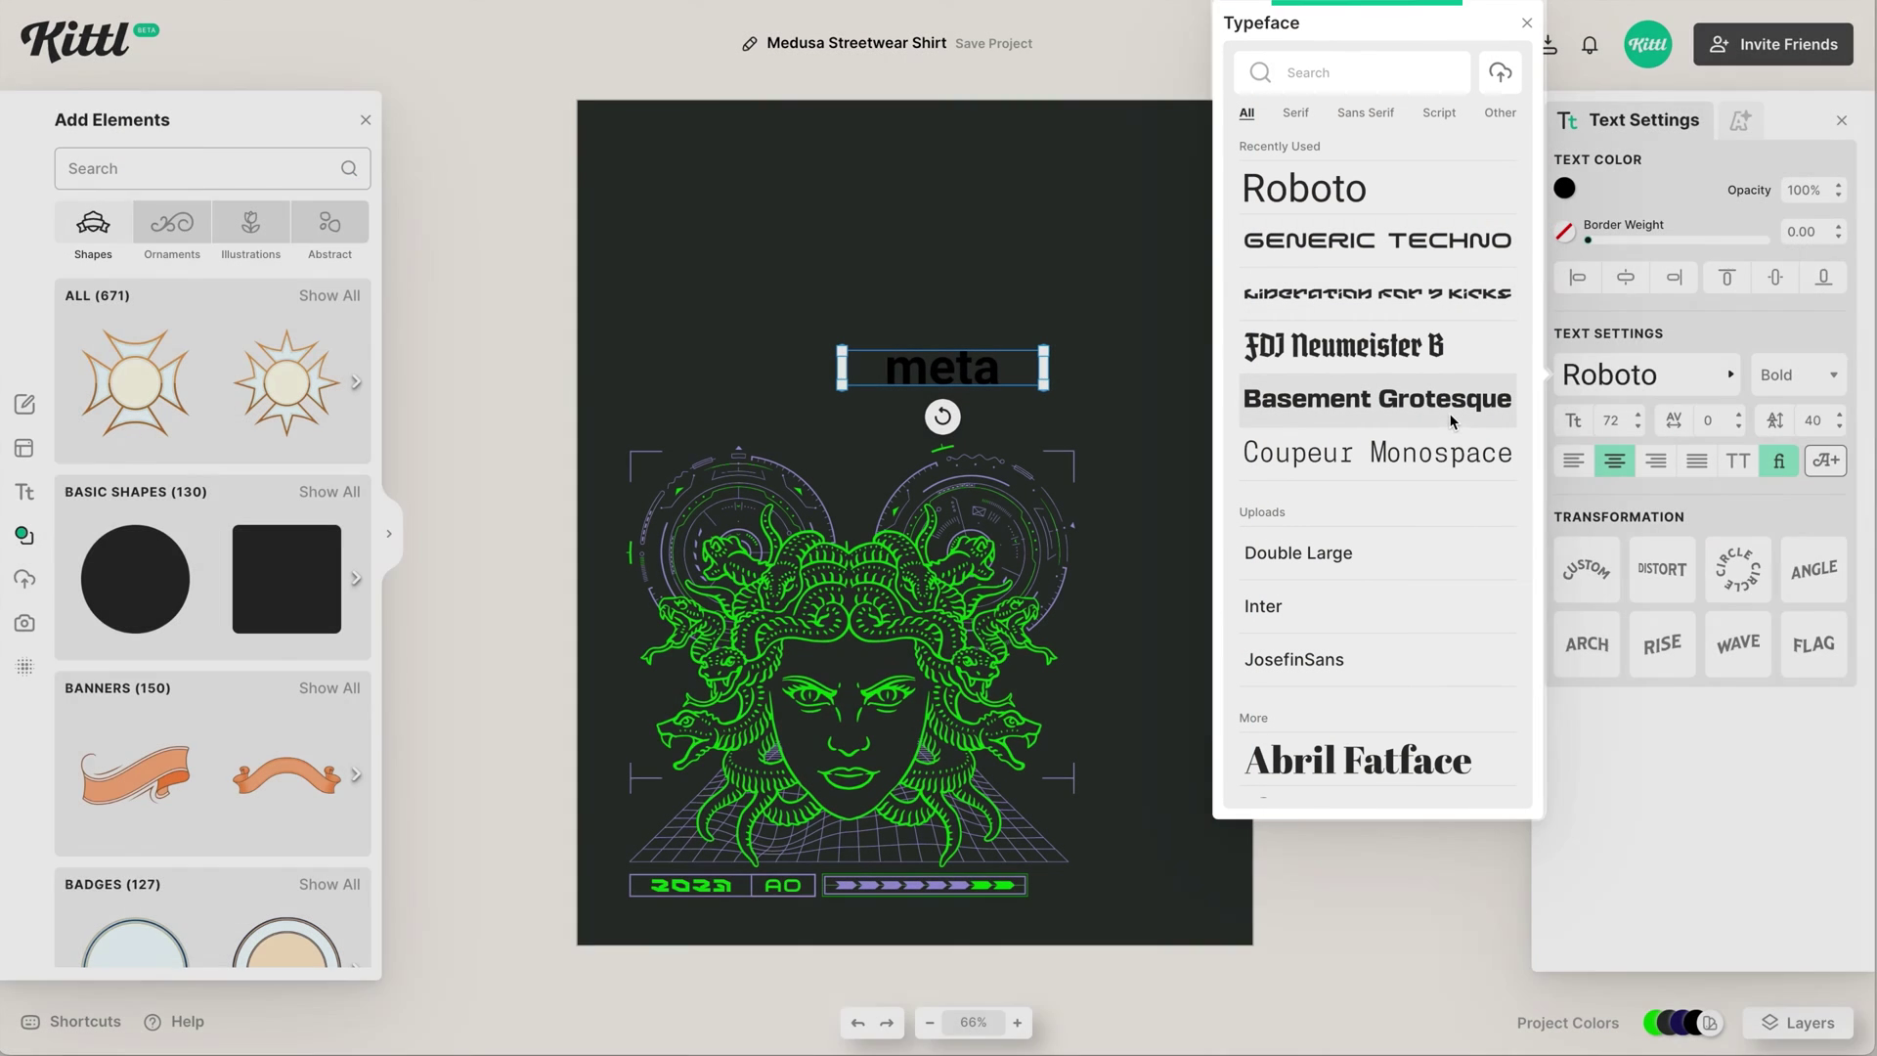
left_click(1445, 403)
left_click_drag(1045, 379, 1126, 385)
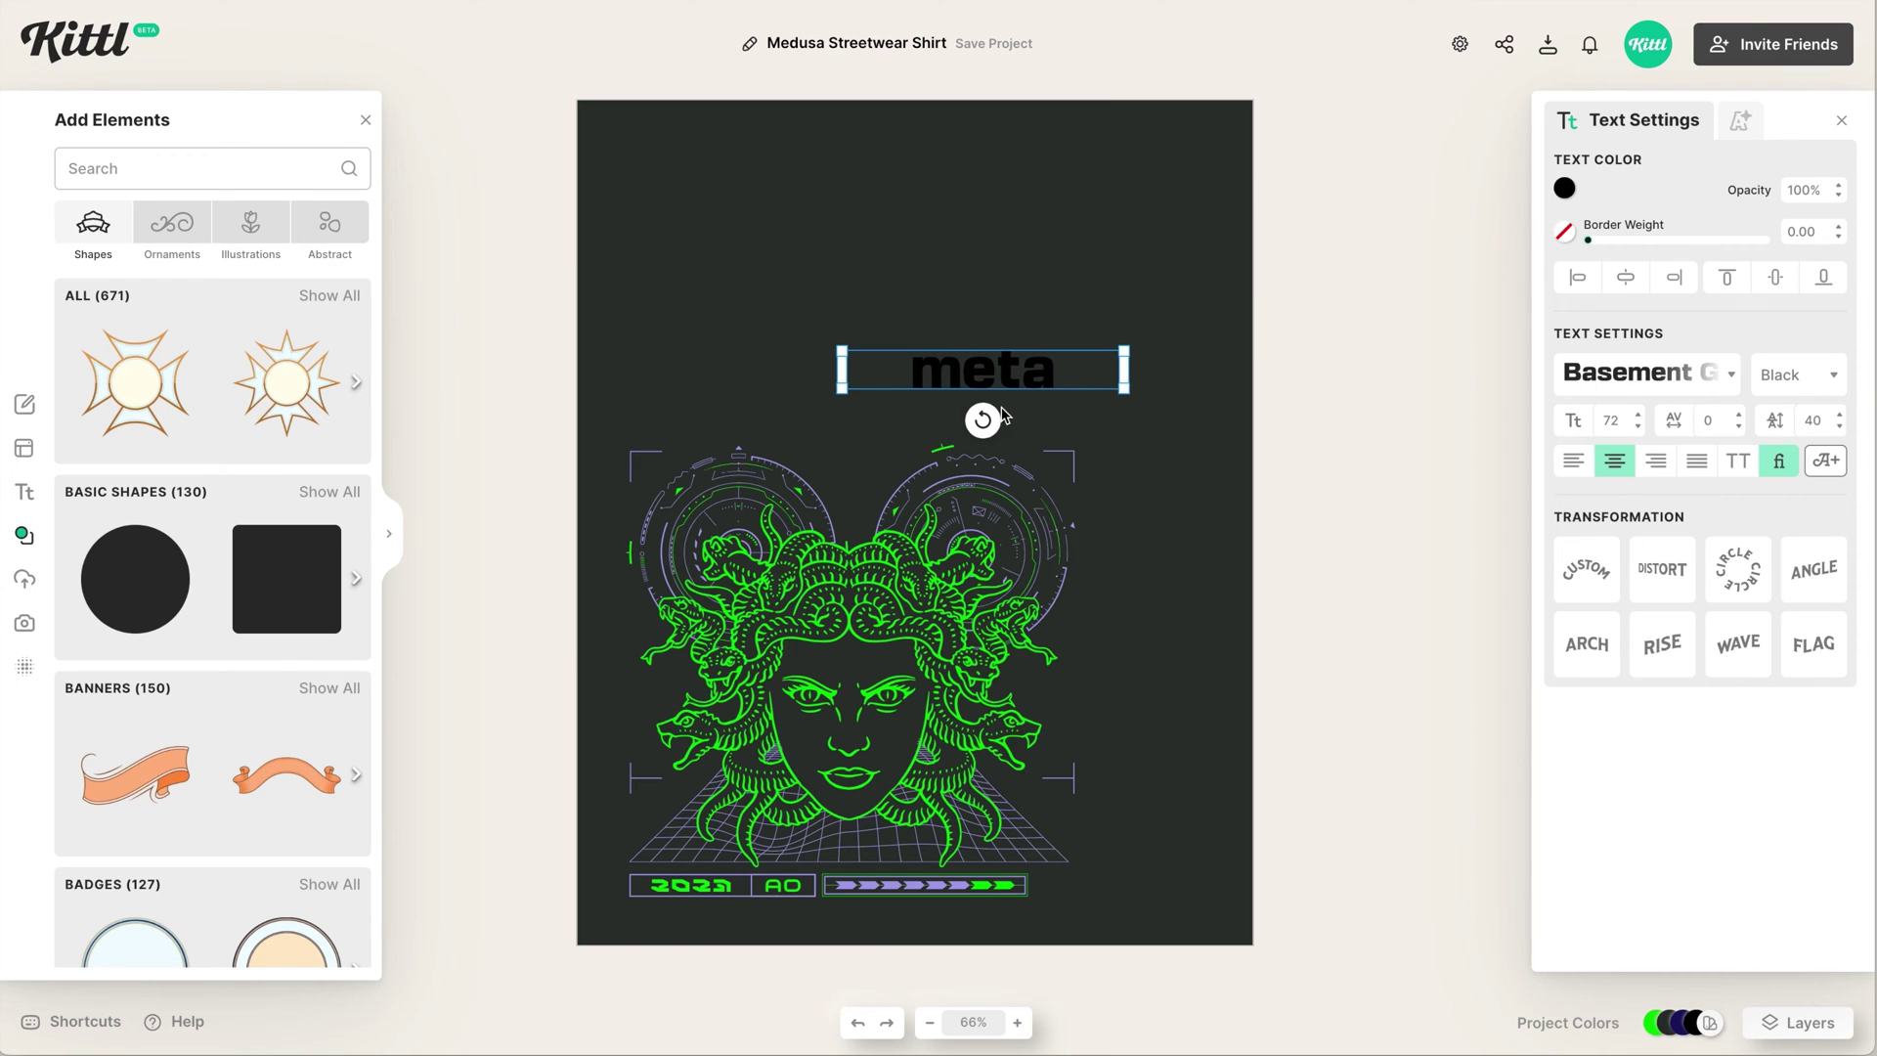
Rotate "meta" 90°, make it all caps, and enlarge it along the artwork's right side to match its height.
left_click_drag(984, 425, 893, 358)
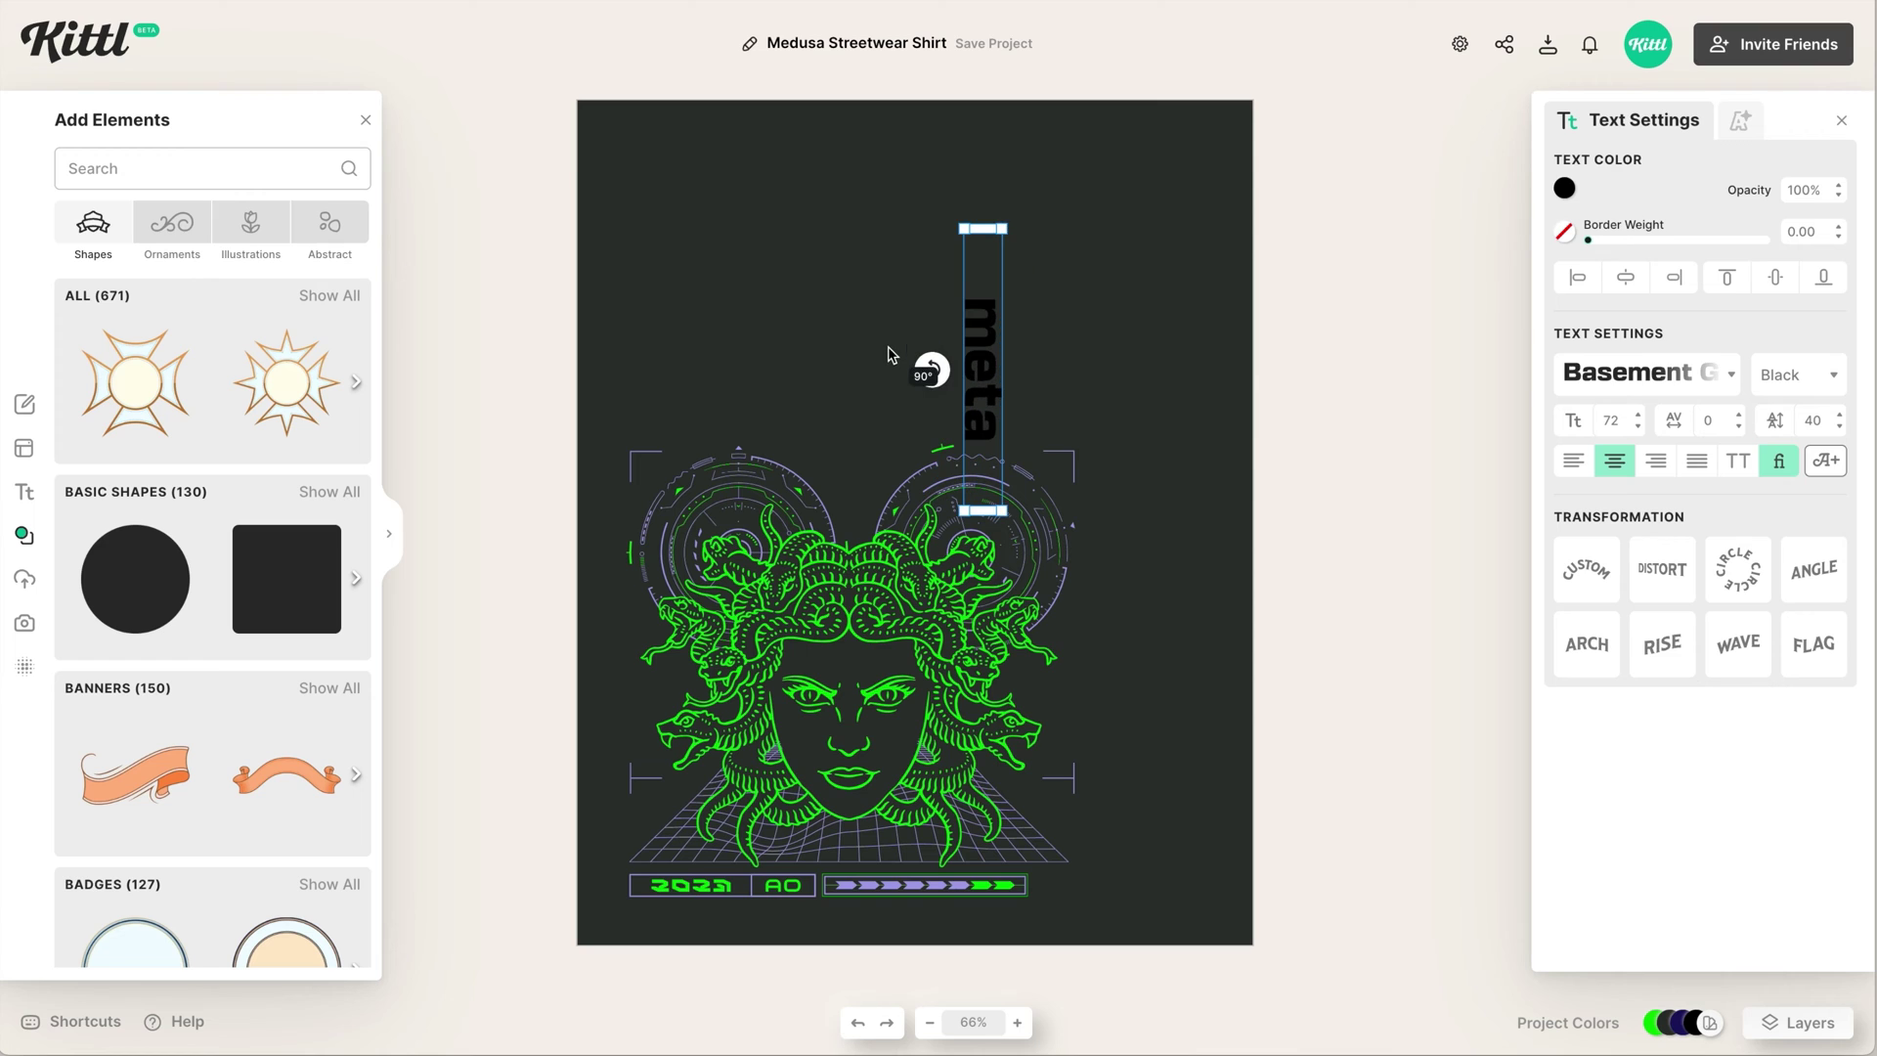
left_click(1738, 460)
left_click_drag(984, 379, 1181, 663)
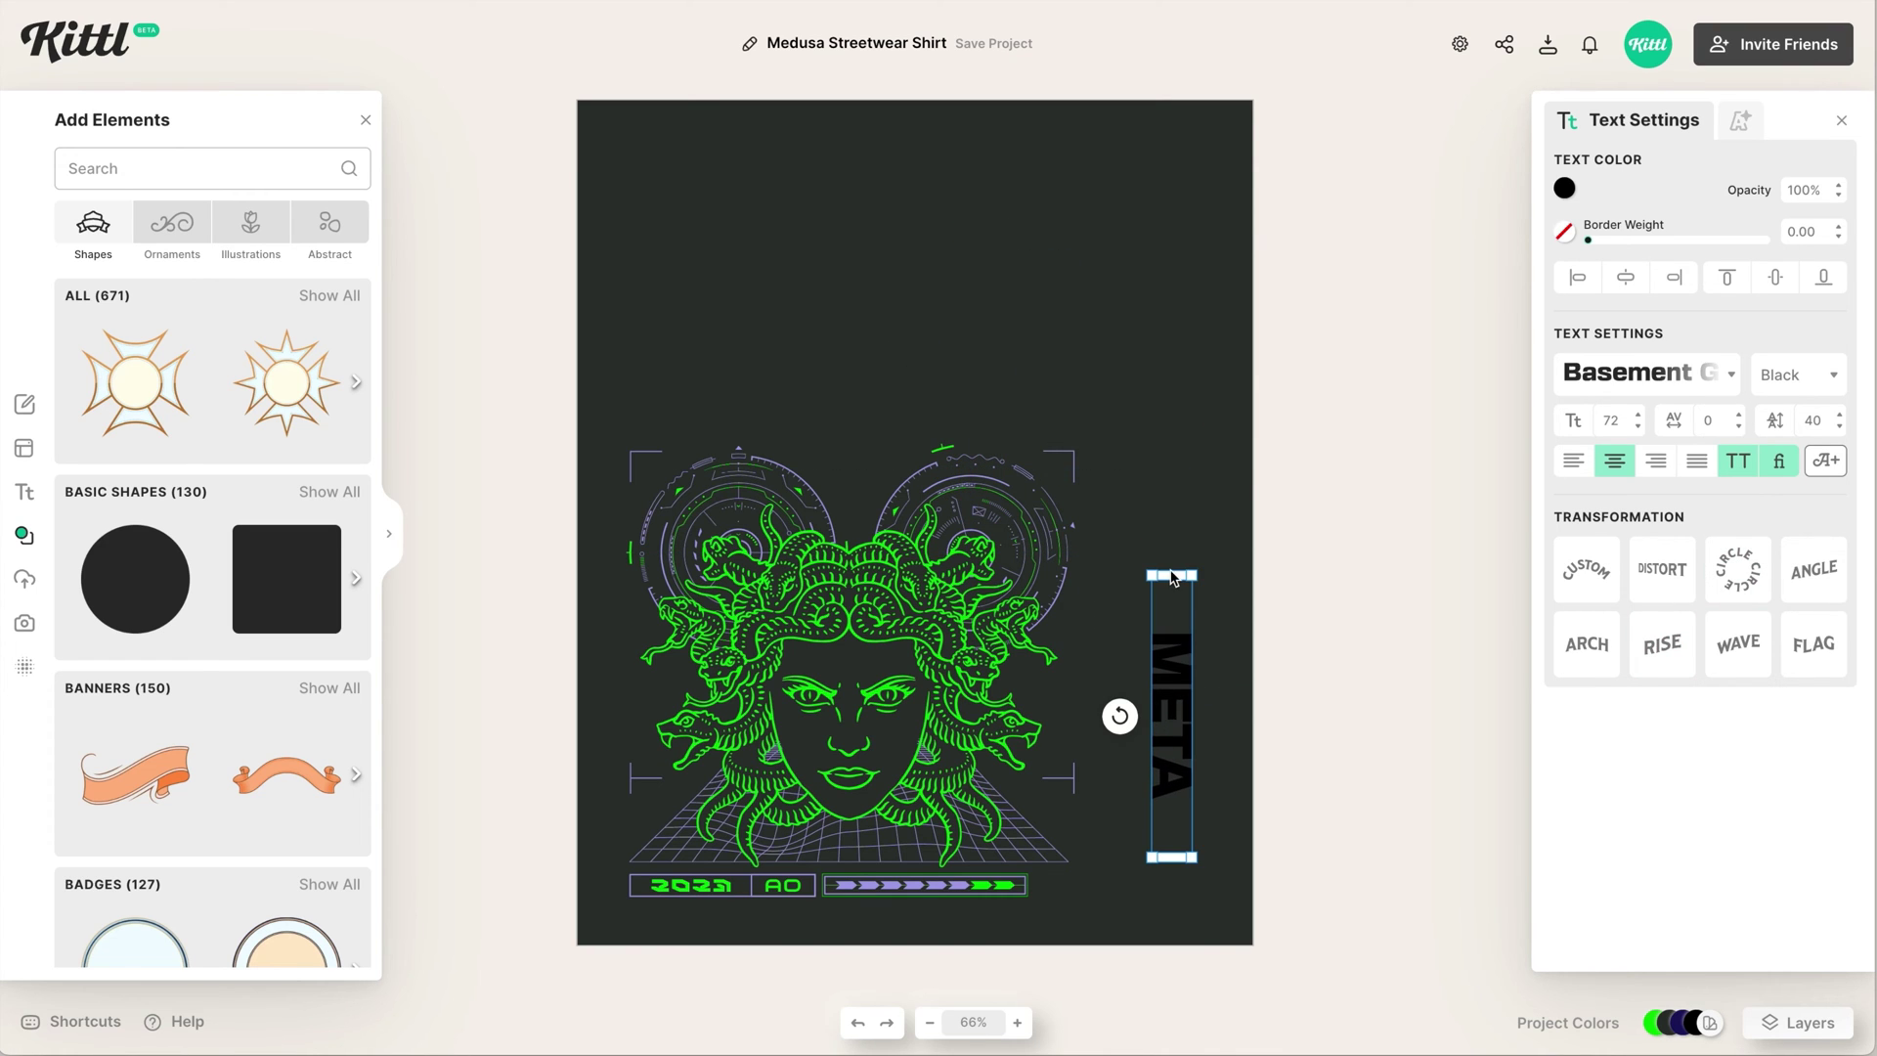
left_click_drag(1176, 581, 1222, 417)
left_click_drag(1133, 854, 1123, 894)
Turn META into outlined lettering with no fill and a light purple border of weight 2.5.
left_click(1564, 188)
left_click(1595, 237)
left_click(1564, 232)
left_click(1261, 636)
double_click(1804, 233)
type("2")
key("Return")
type(".5")
left_click(1386, 578)
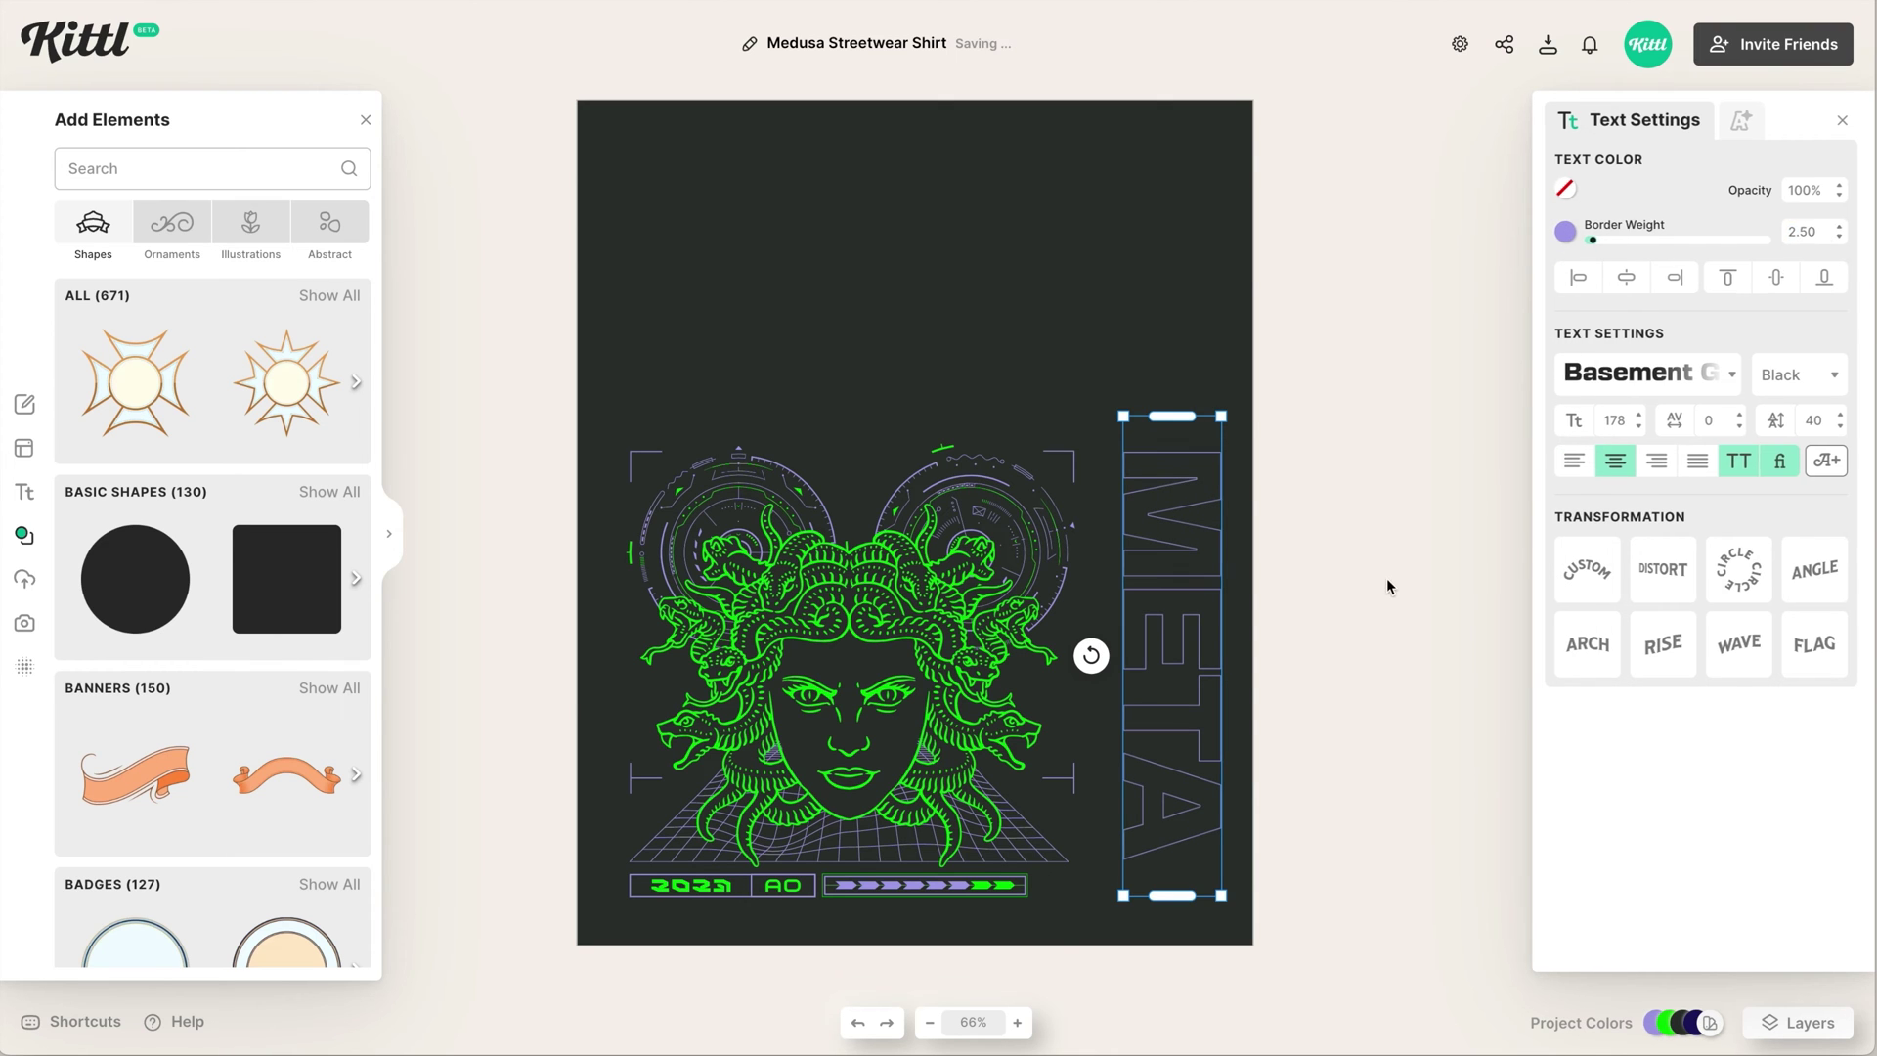
Add a light purple headline above the artwork reading "morphoses".
key("t")
key("Escape")
left_click_drag(995, 544, 995, 329)
left_click(1564, 188)
left_click(1261, 591)
double_click(1032, 336)
type("morphoses")
key("Escape")
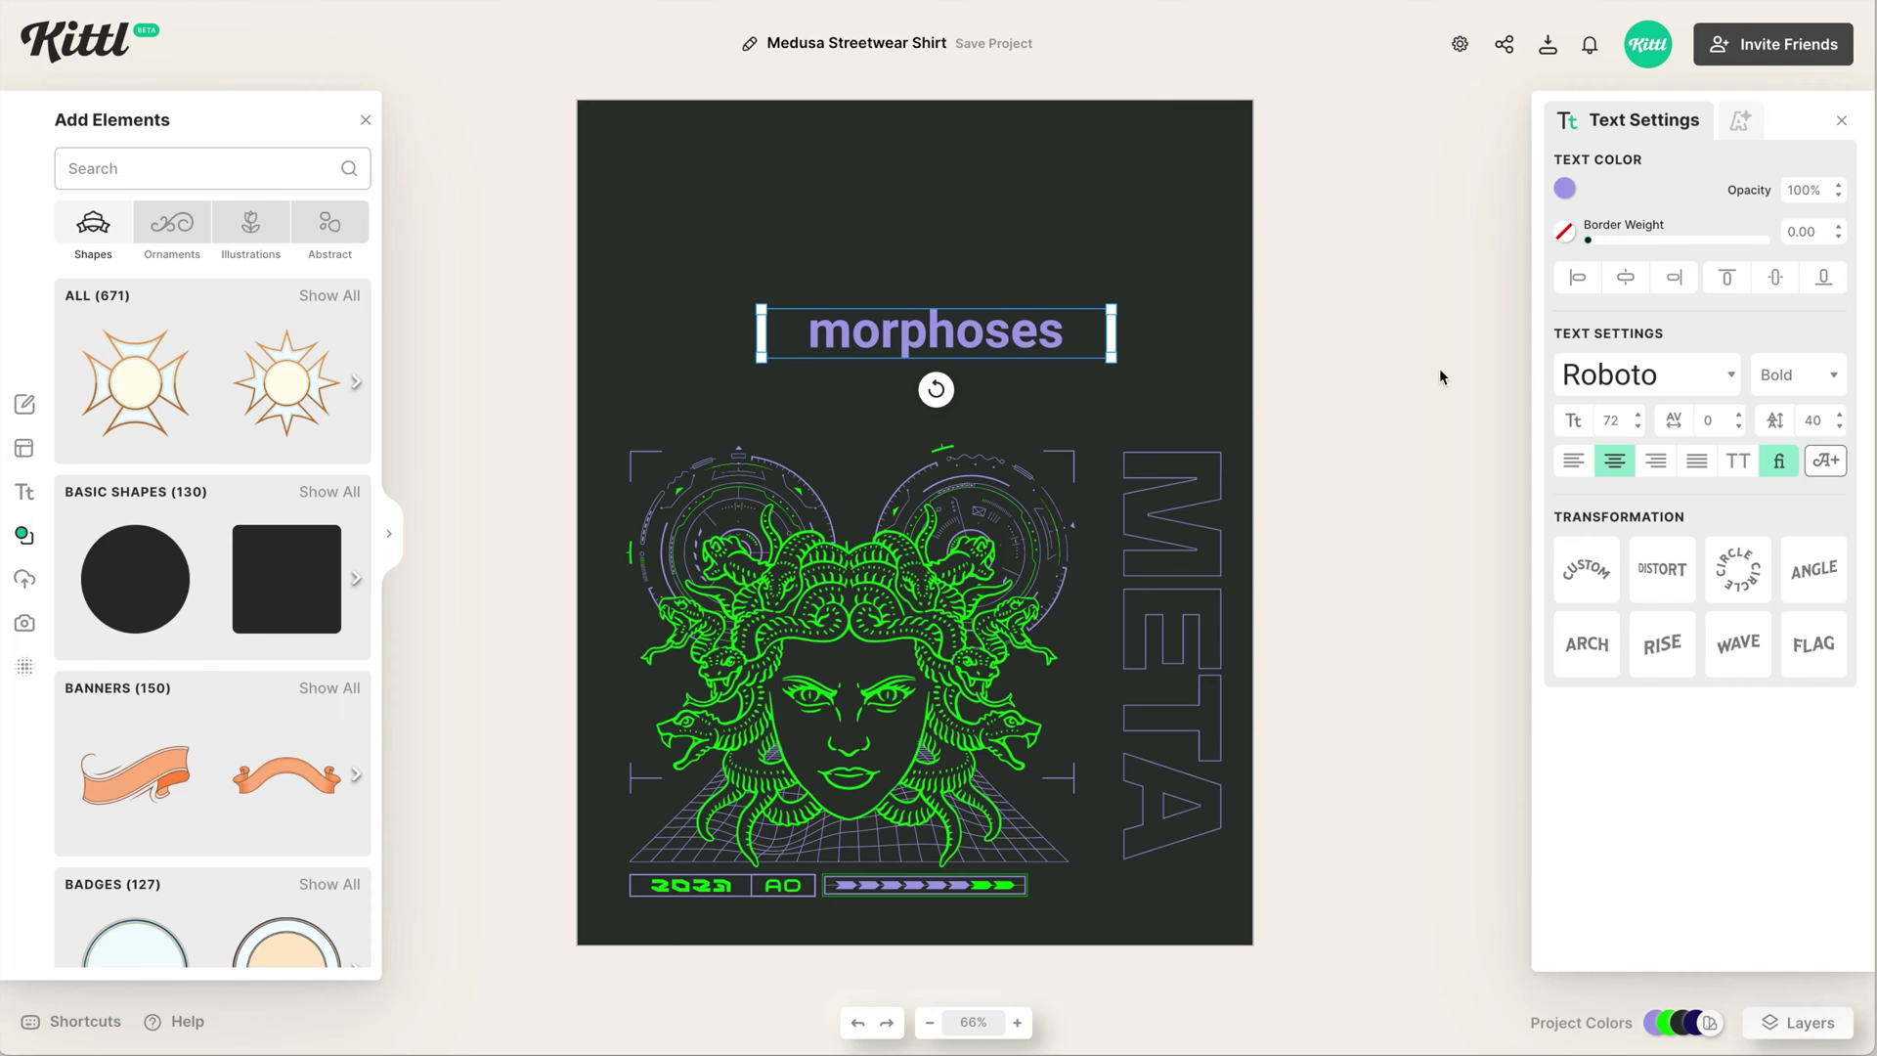
Set "morphoses" in all-caps FDI Neumeister B and stack its letters in a narrow column between the artwork and META.
left_click(1642, 375)
left_click(1349, 399)
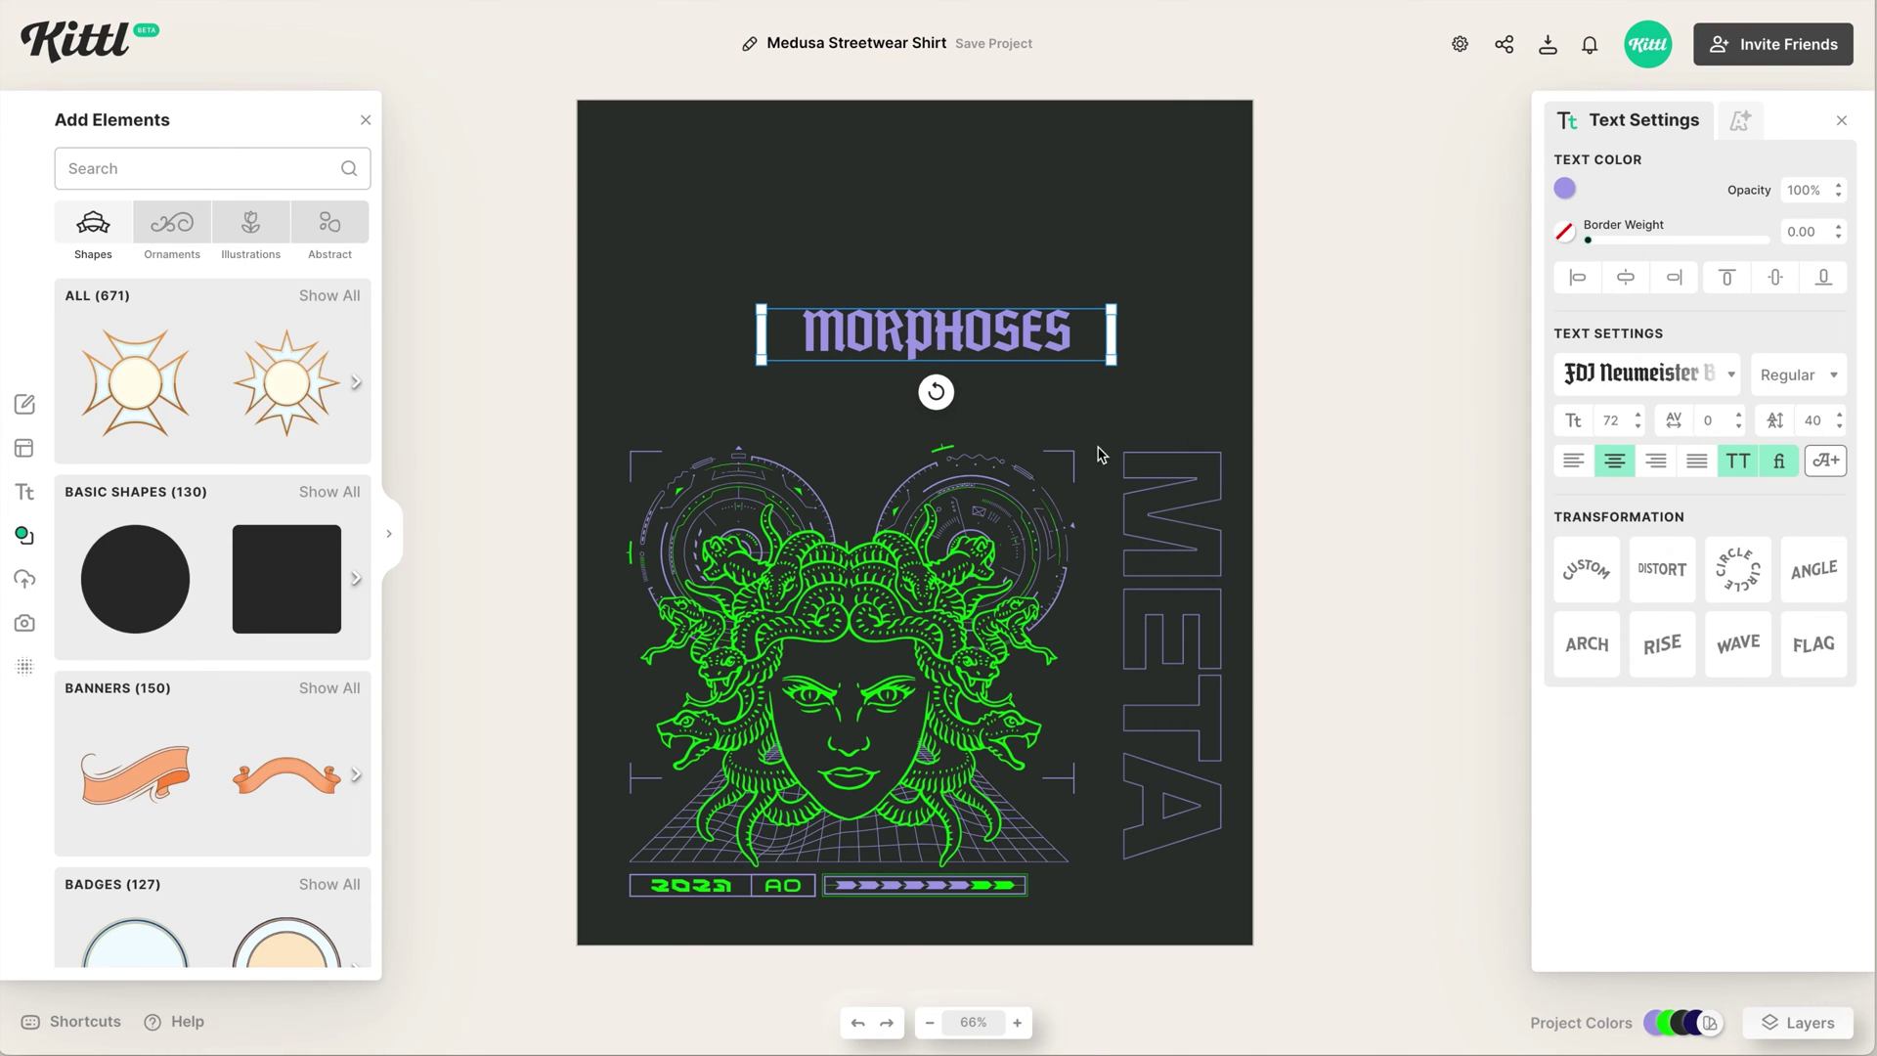
left_click_drag(1111, 334, 1095, 472)
scroll(1076, 884, "down", 3)
left_click_drag(1065, 865, 1077, 583)
left_click(1193, 736)
scroll(1192, 735, "up", 5)
Give the stacked MORPHOSES text a light purple border and remove its fill.
left_click(1029, 474)
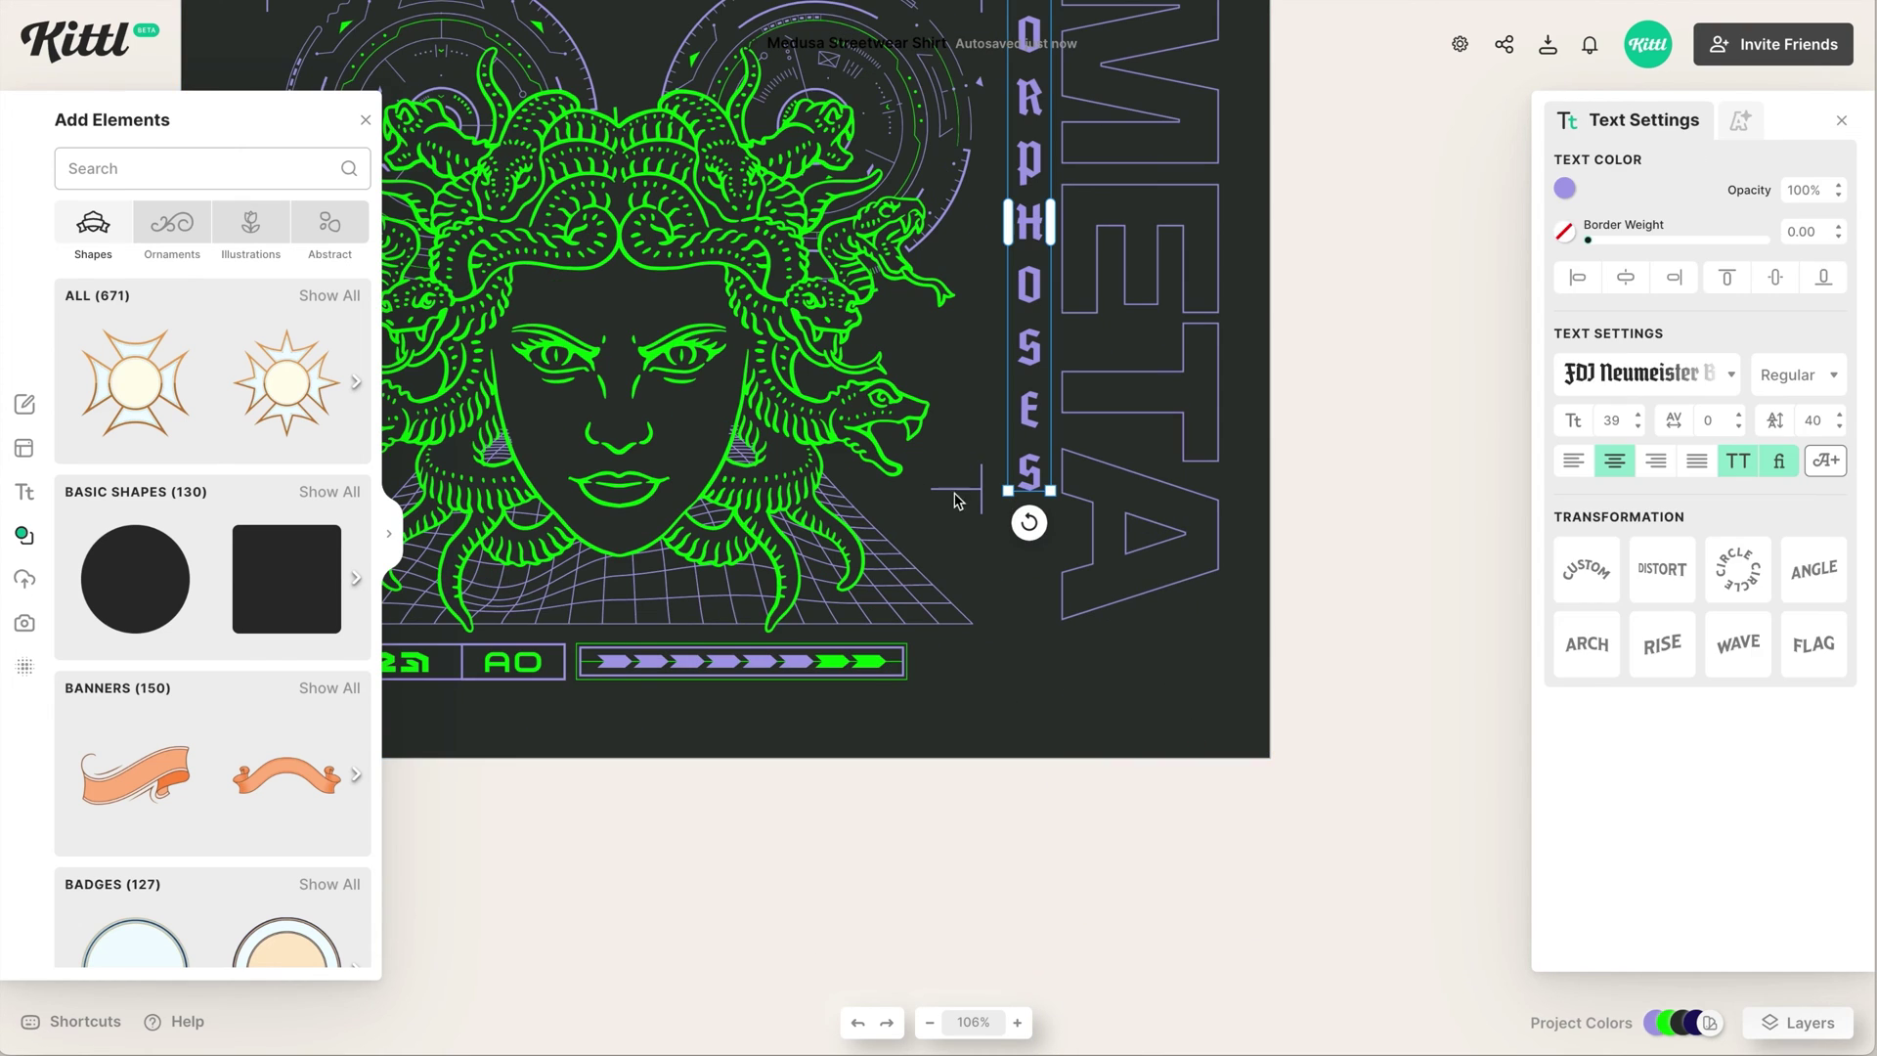
left_click(1564, 231)
left_click(1264, 636)
left_click(1564, 188)
left_click(1262, 445)
left_click(1082, 660)
scroll(1081, 729, "up", 1)
left_click(1076, 735)
key("ctrl+0")
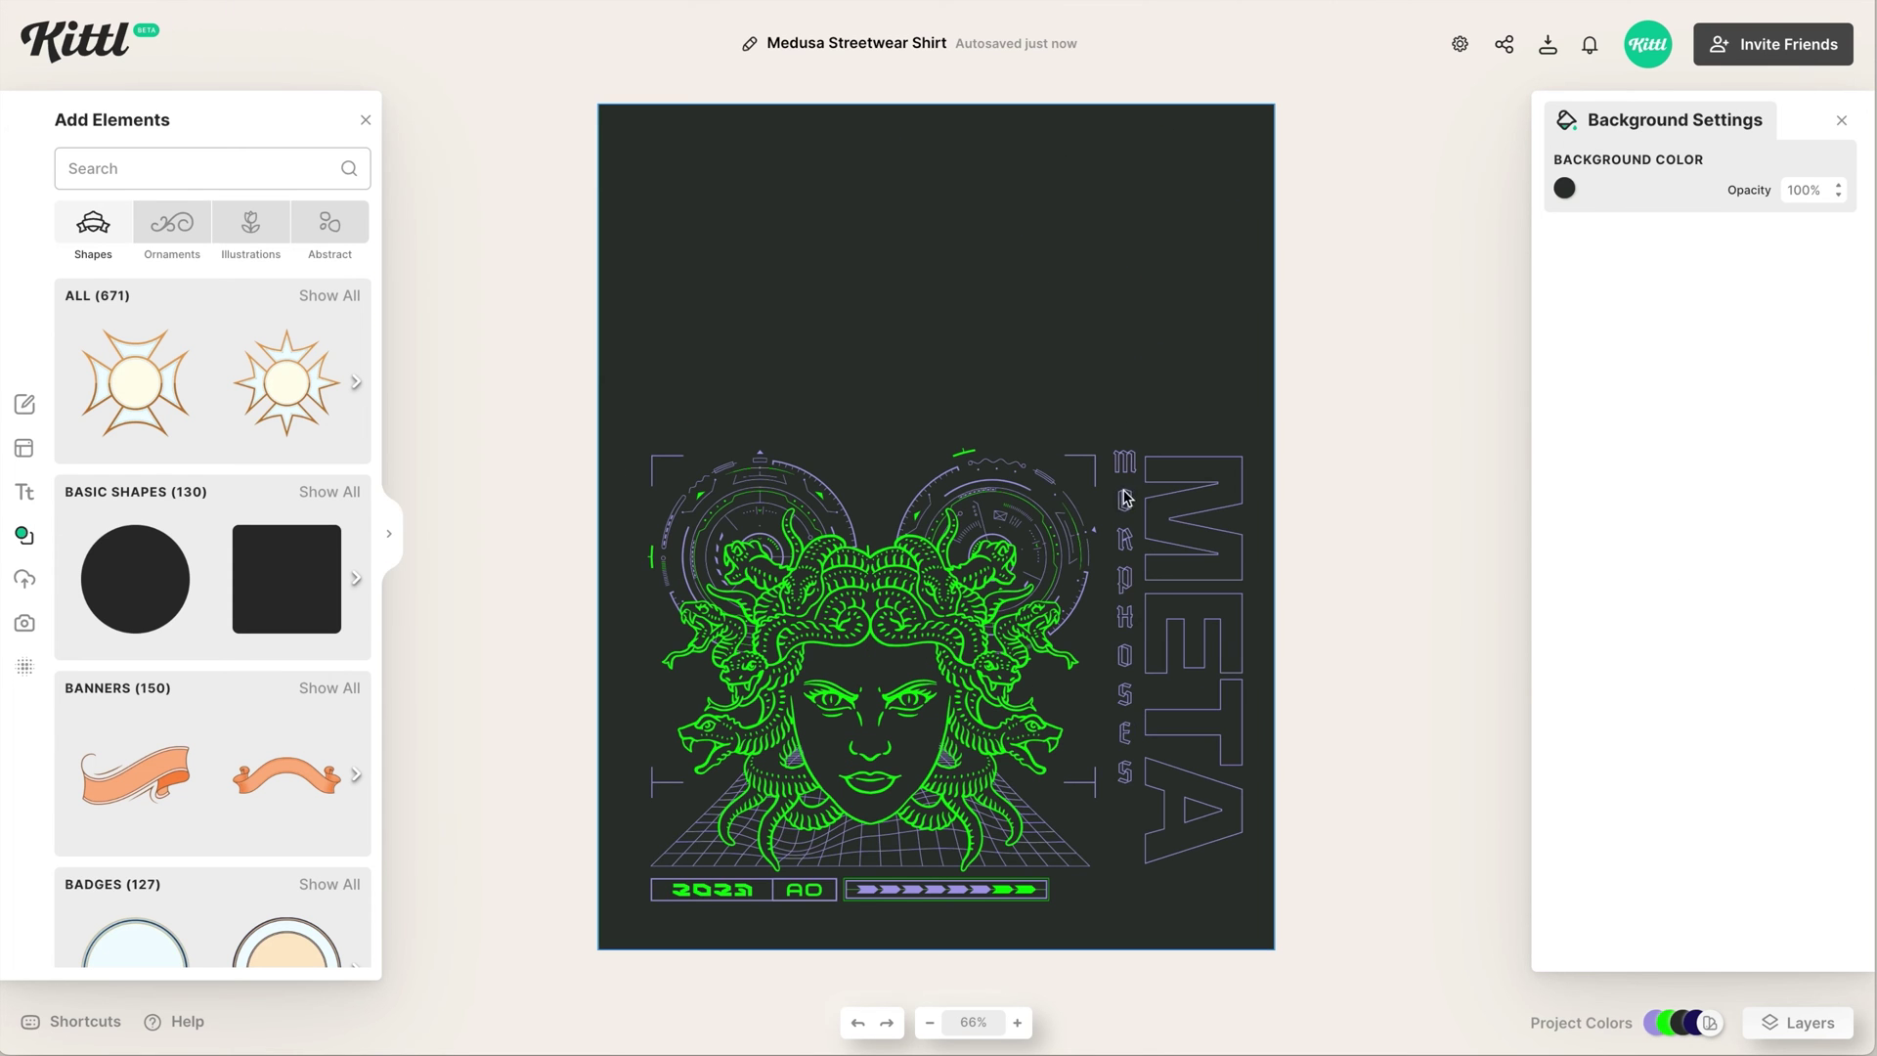
Fine-tune the size and placement of the stacked MORPHOSES column beside META.
left_click(1125, 502)
left_click_drag(1139, 449, 1137, 454)
left_click(1182, 437)
scroll(1154, 587, "left", 1)
Place a horizontal copy of MORPHOSES above the HUD circles and change its text to "made out of the terror".
left_click_drag(1157, 592, 1008, 413)
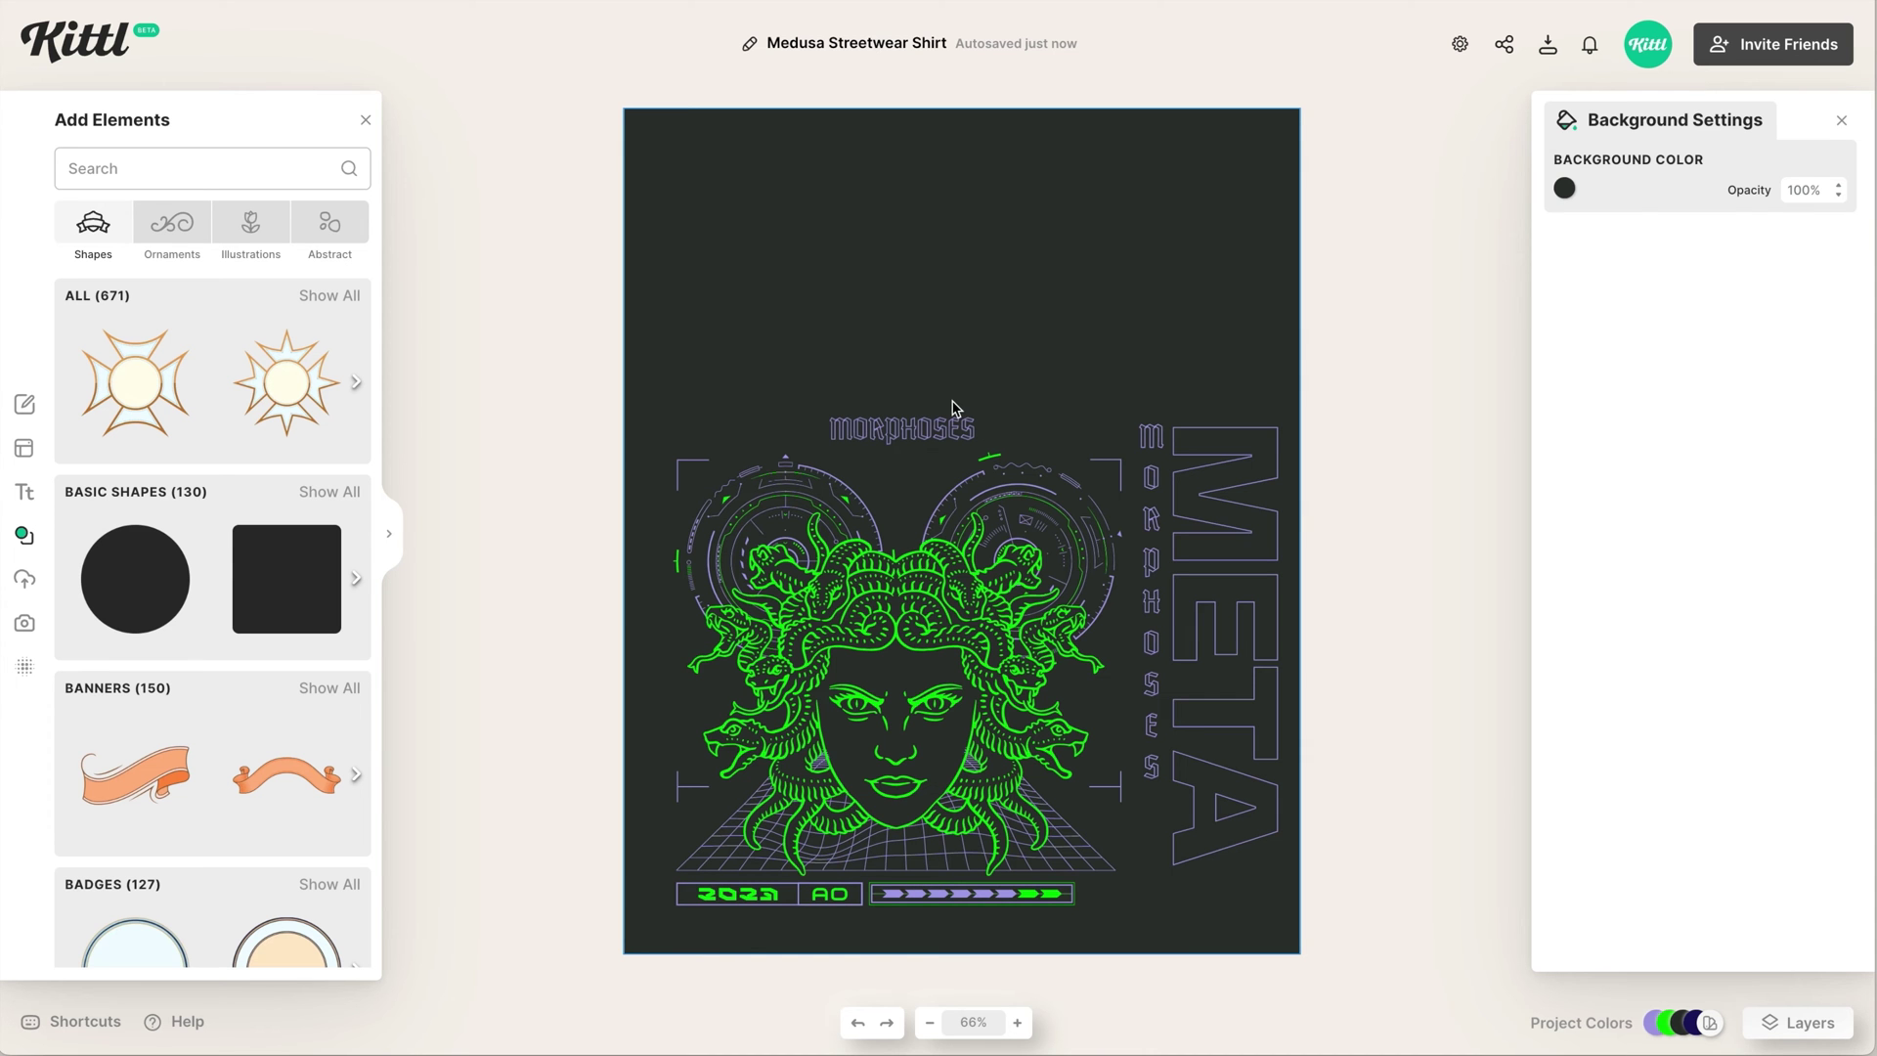
double_click(937, 430)
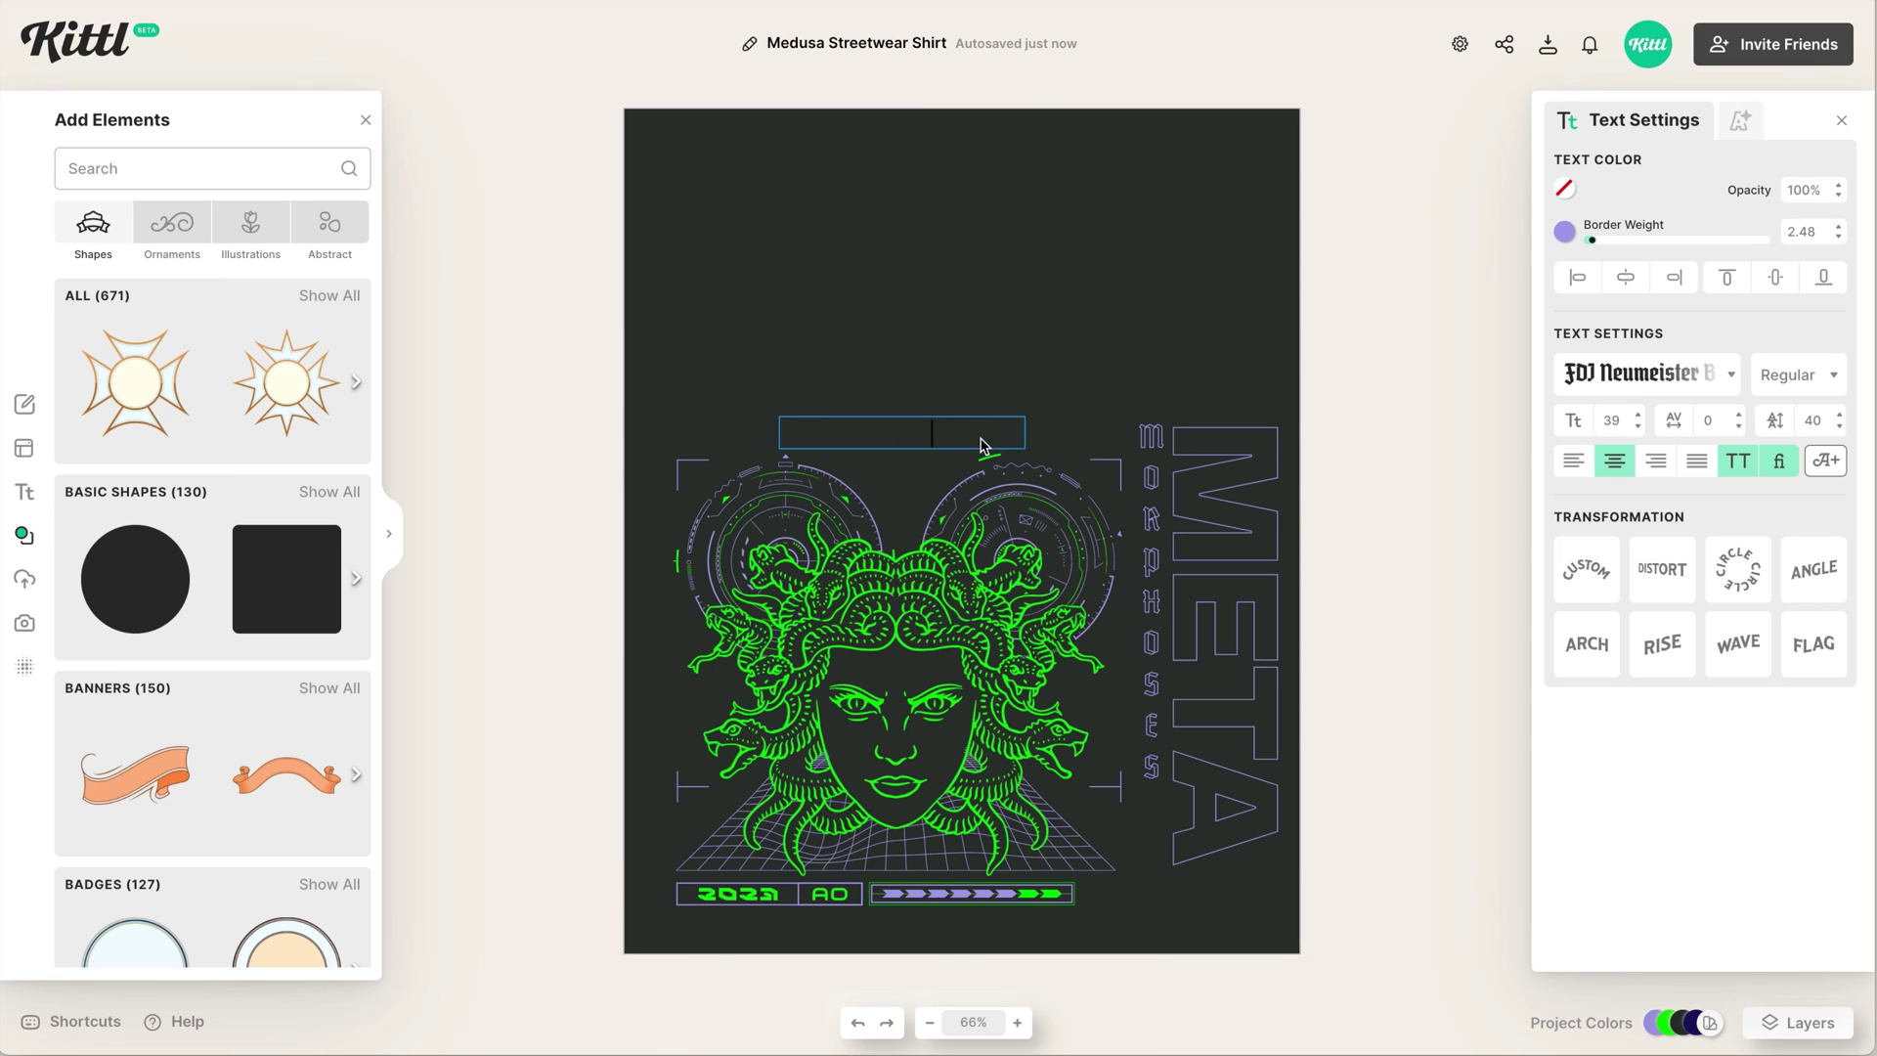
type("made out of the terror")
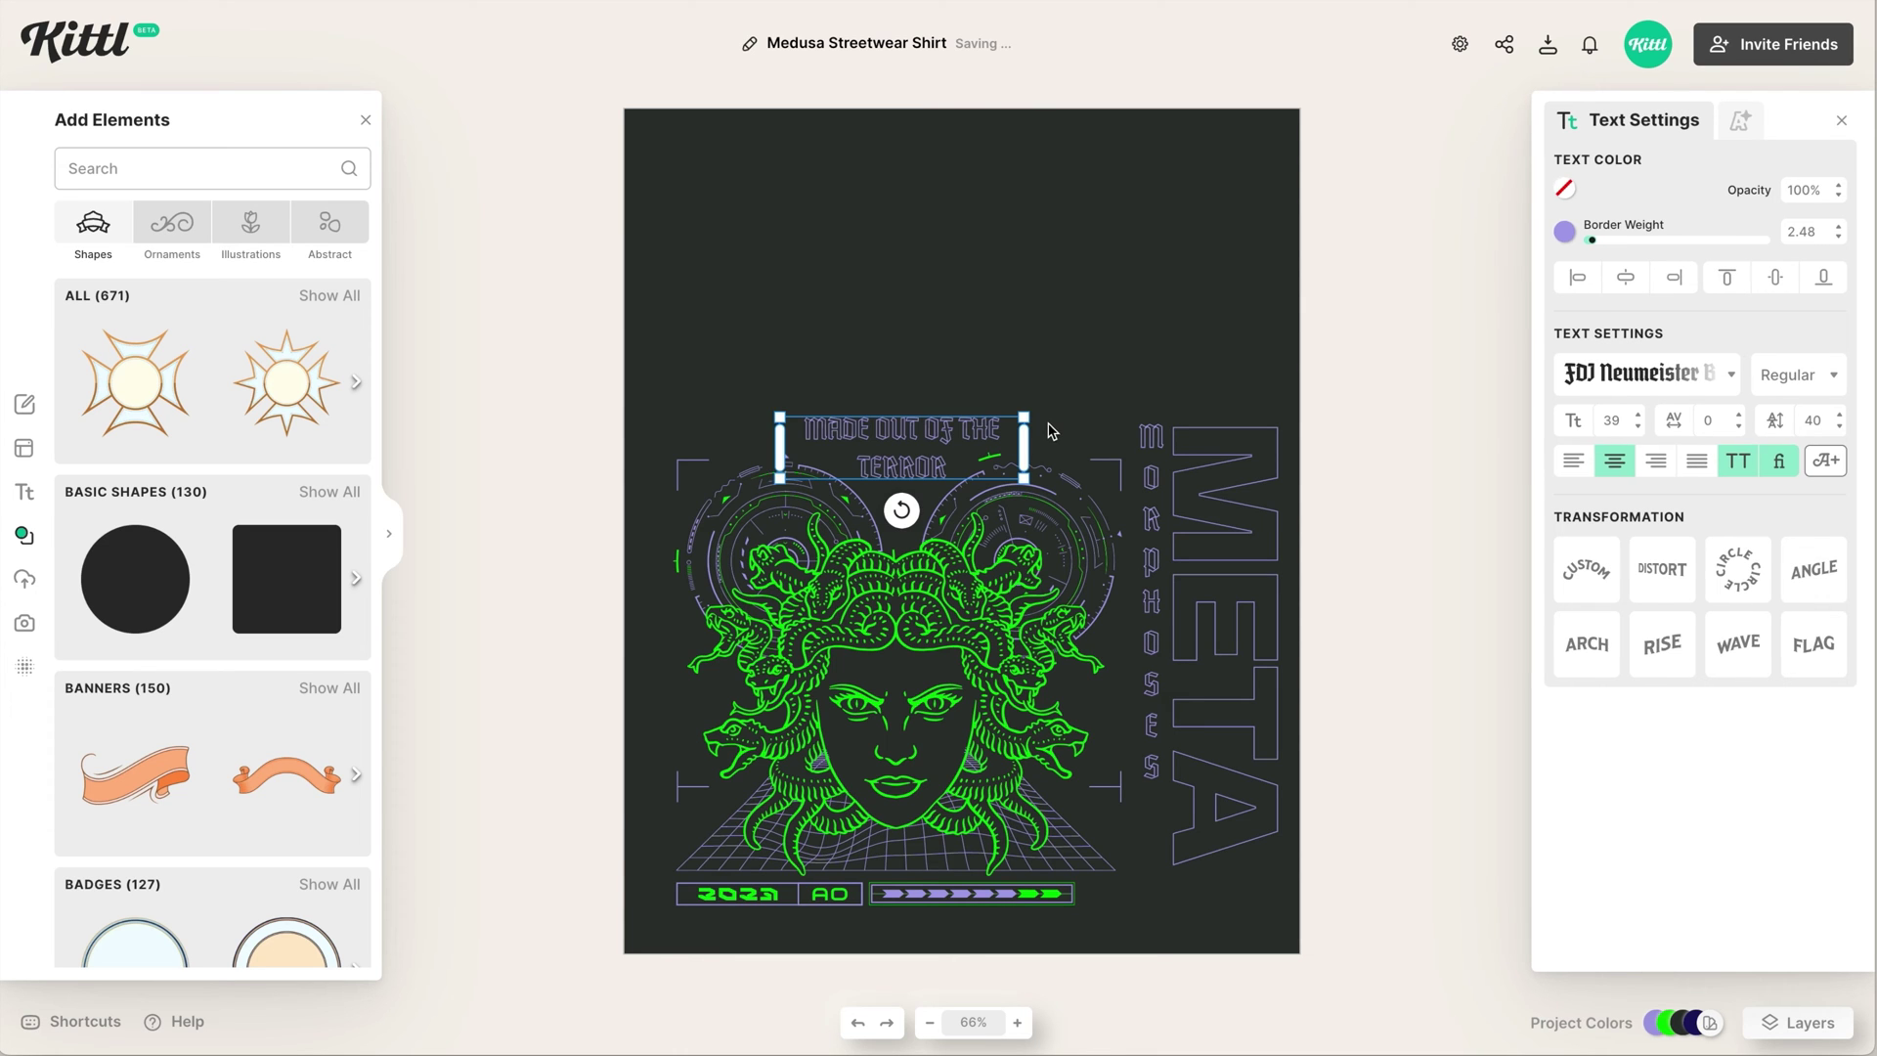
Stretch the "made out of the terror" line across the artwork's width as justified, light purple filled text at size 22.
left_click_drag(1059, 455, 1105, 448)
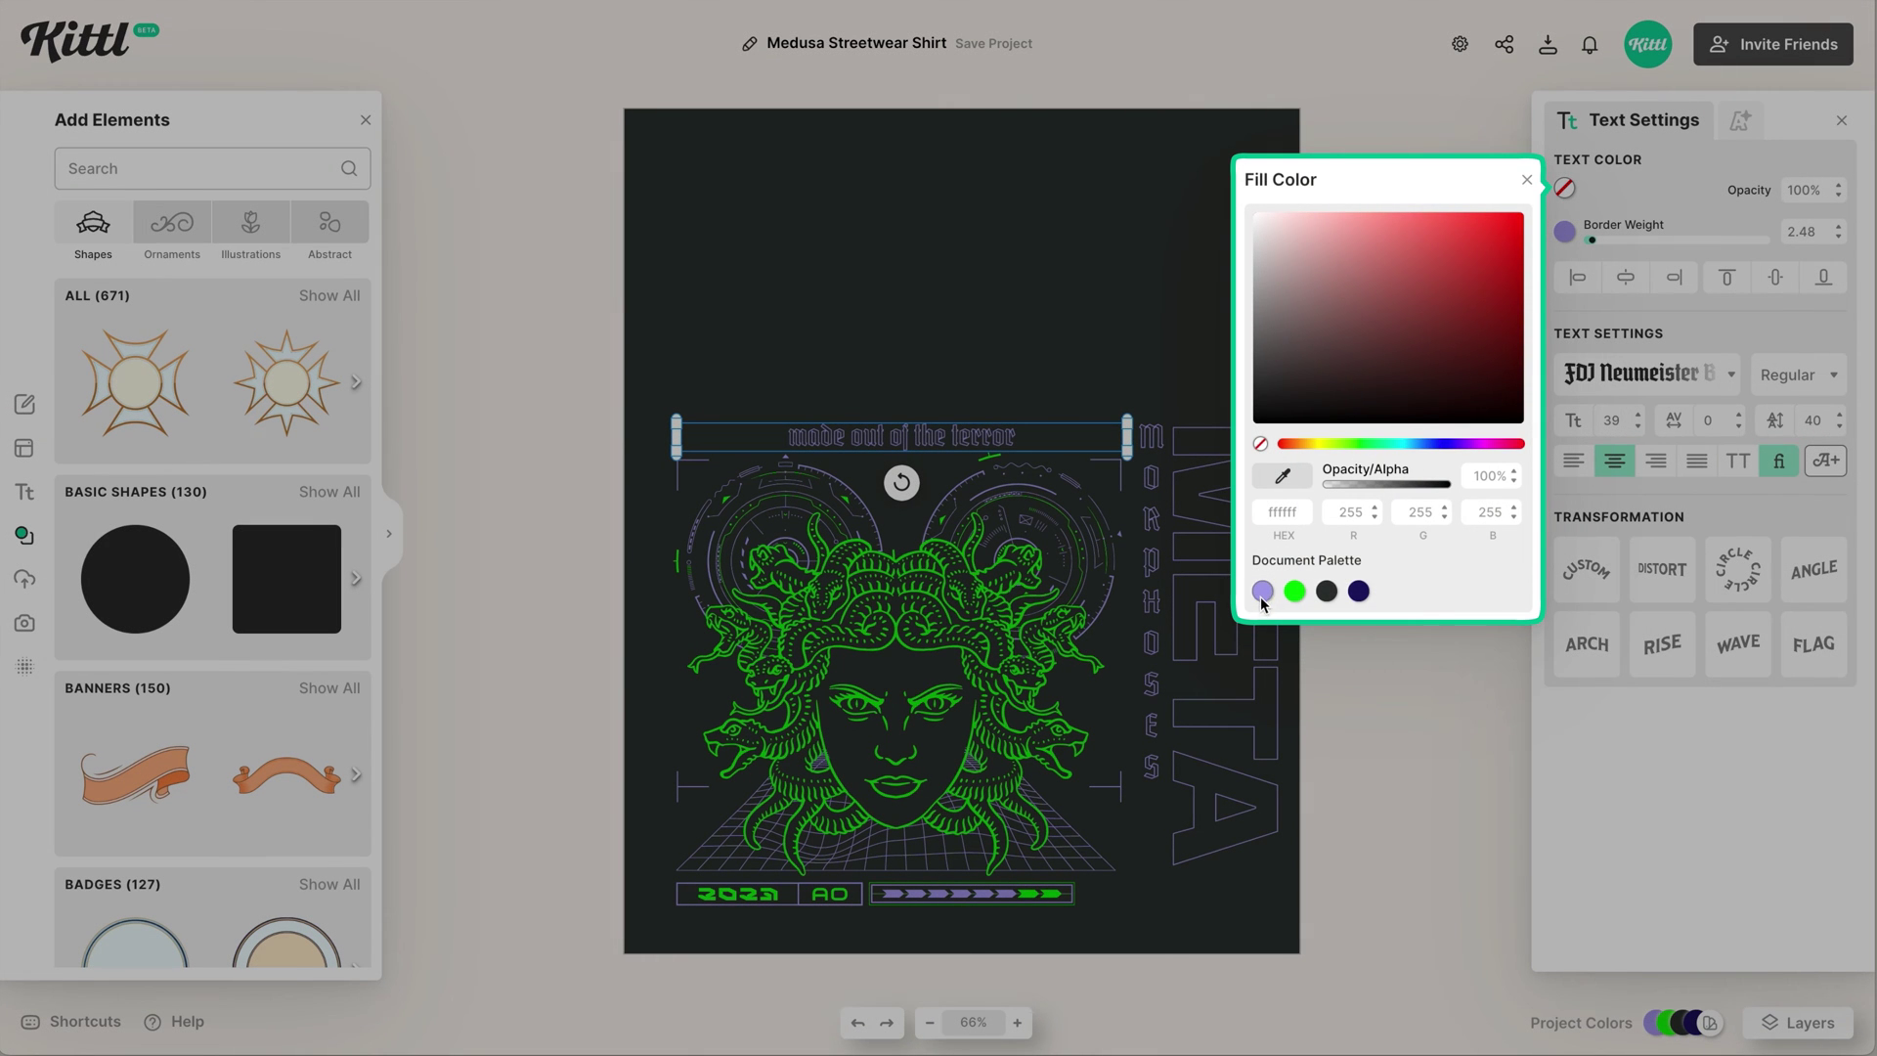
left_click(1262, 596)
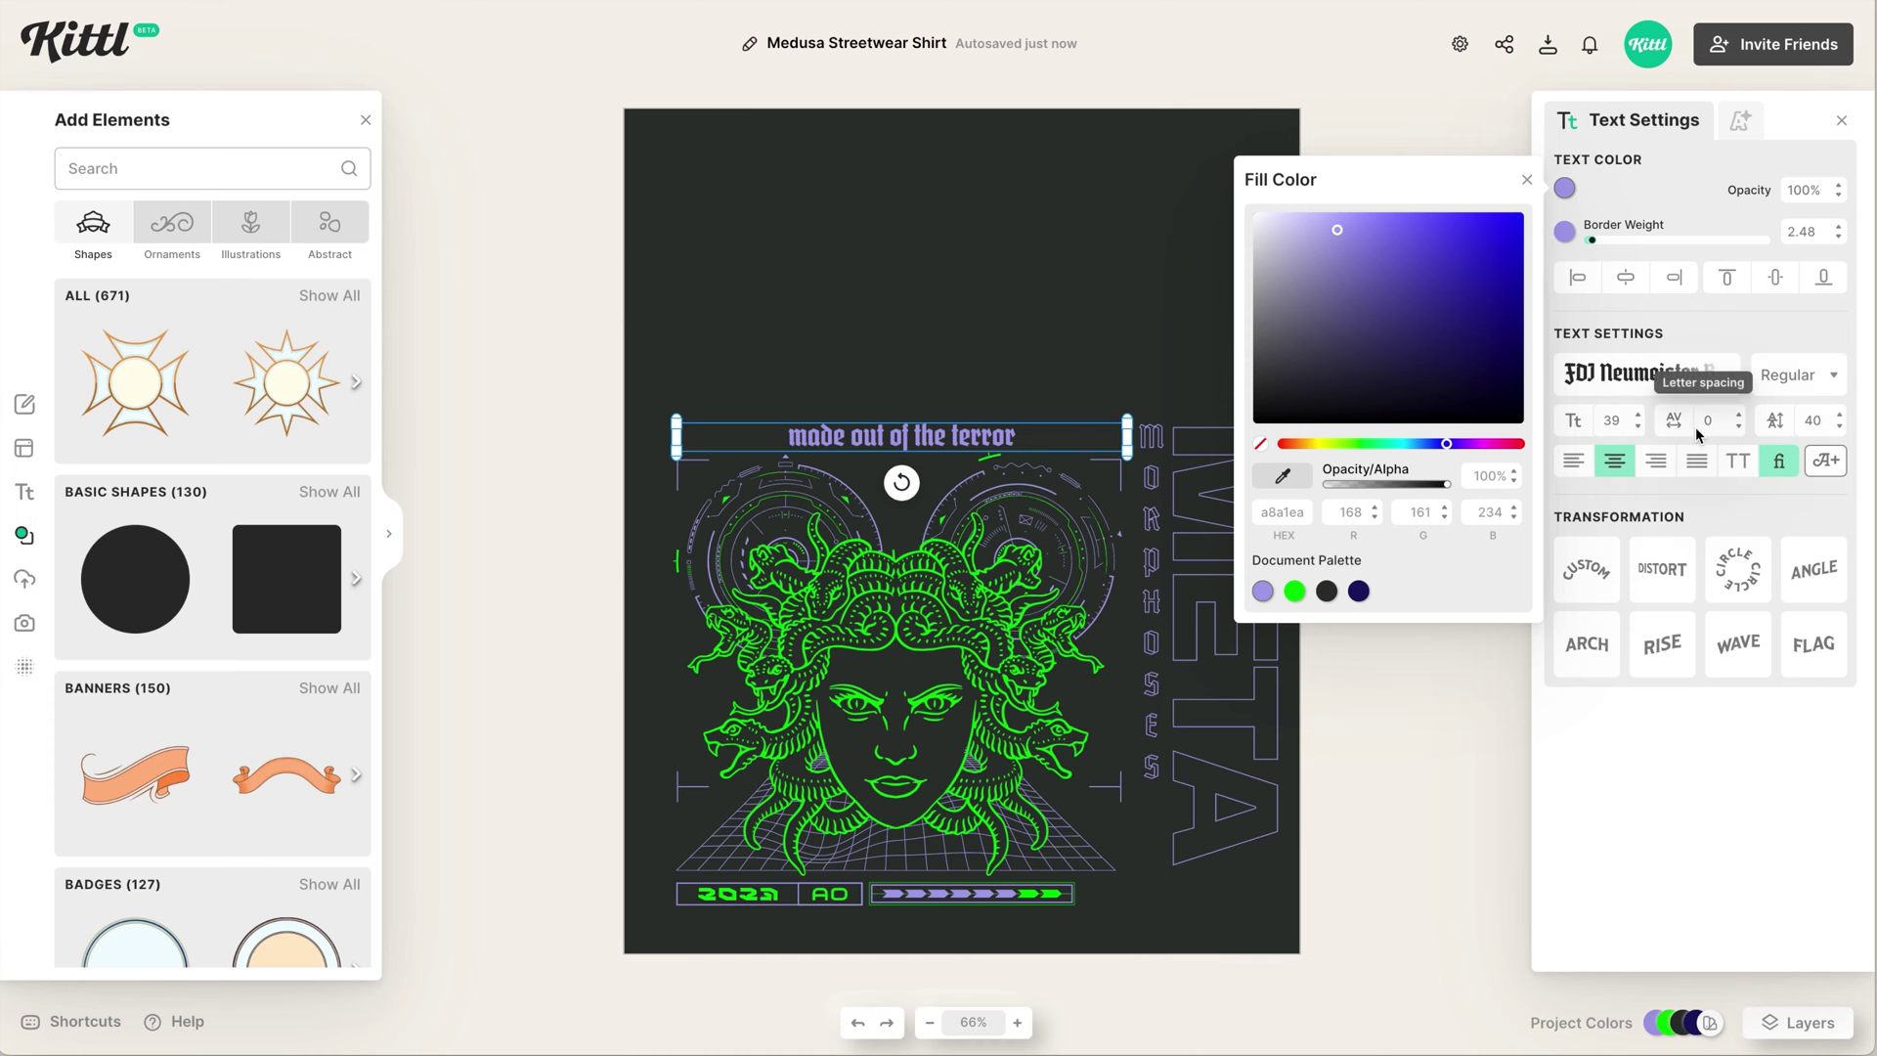
left_click(1697, 461)
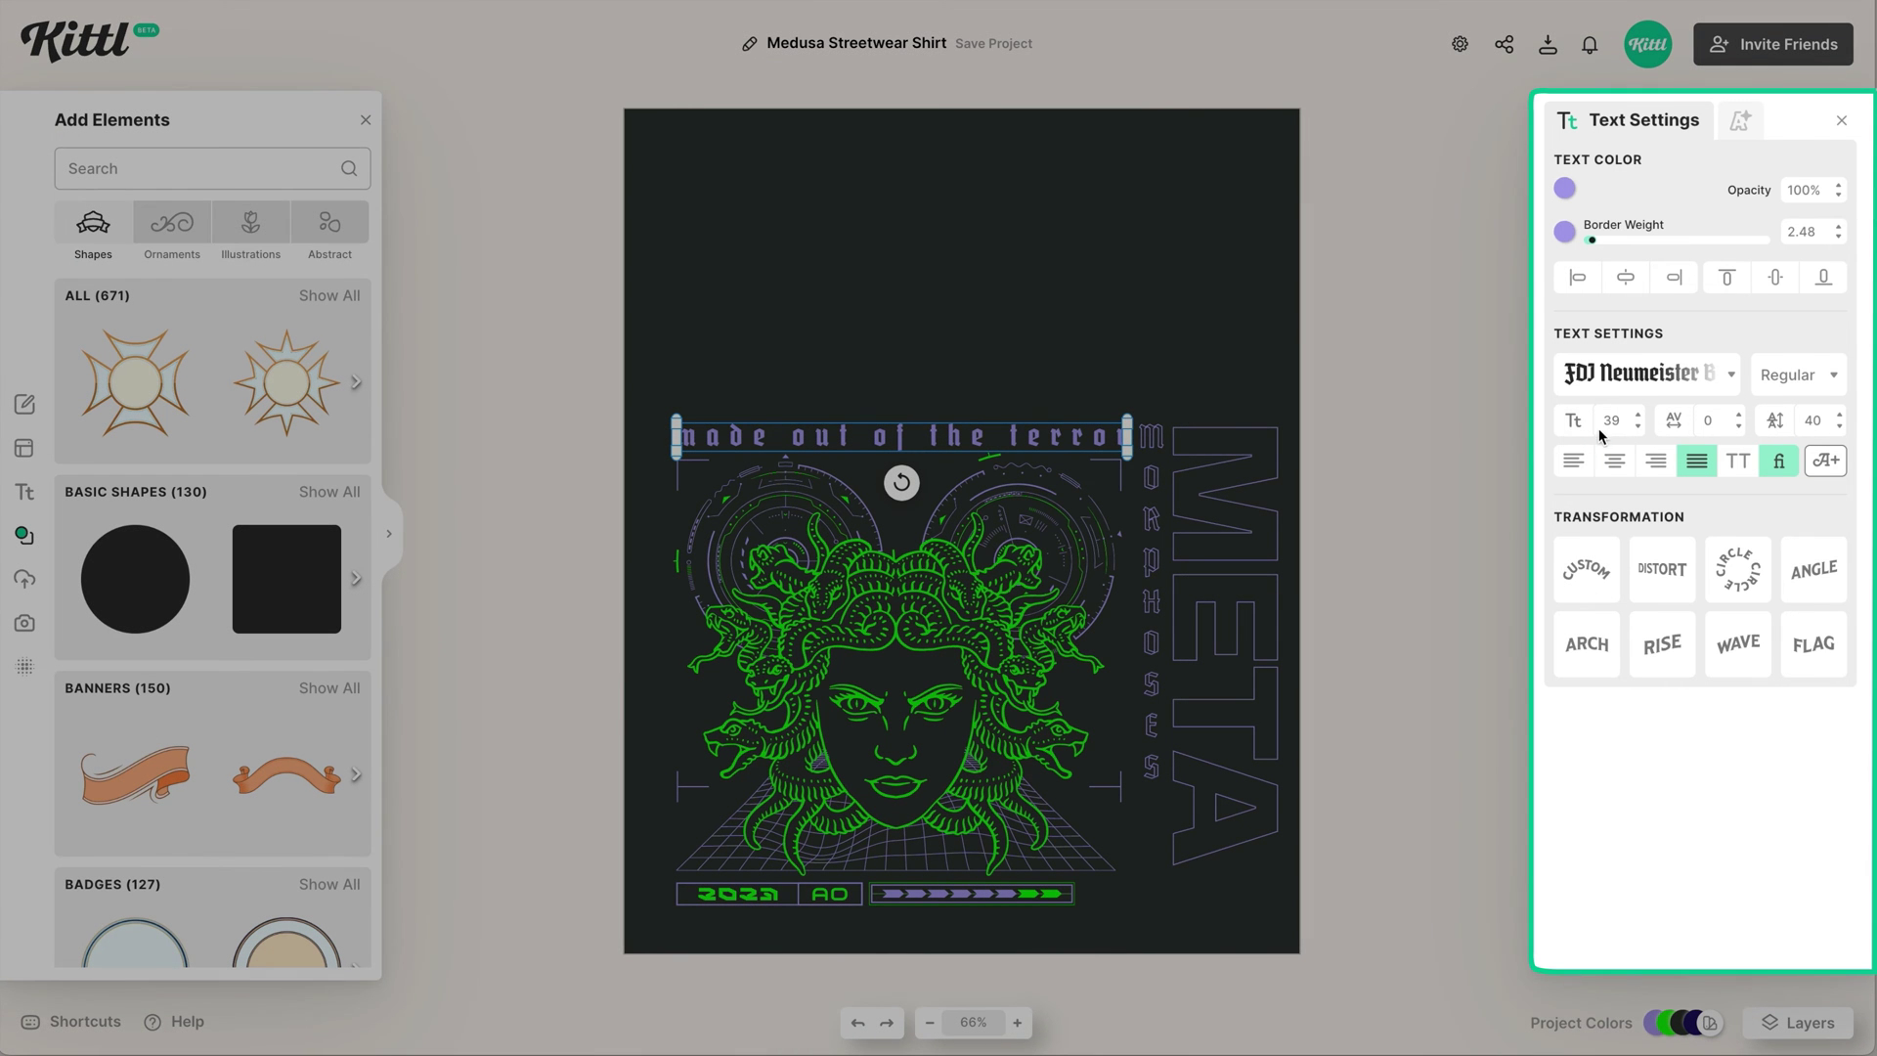
double_click(1604, 426)
type("28")
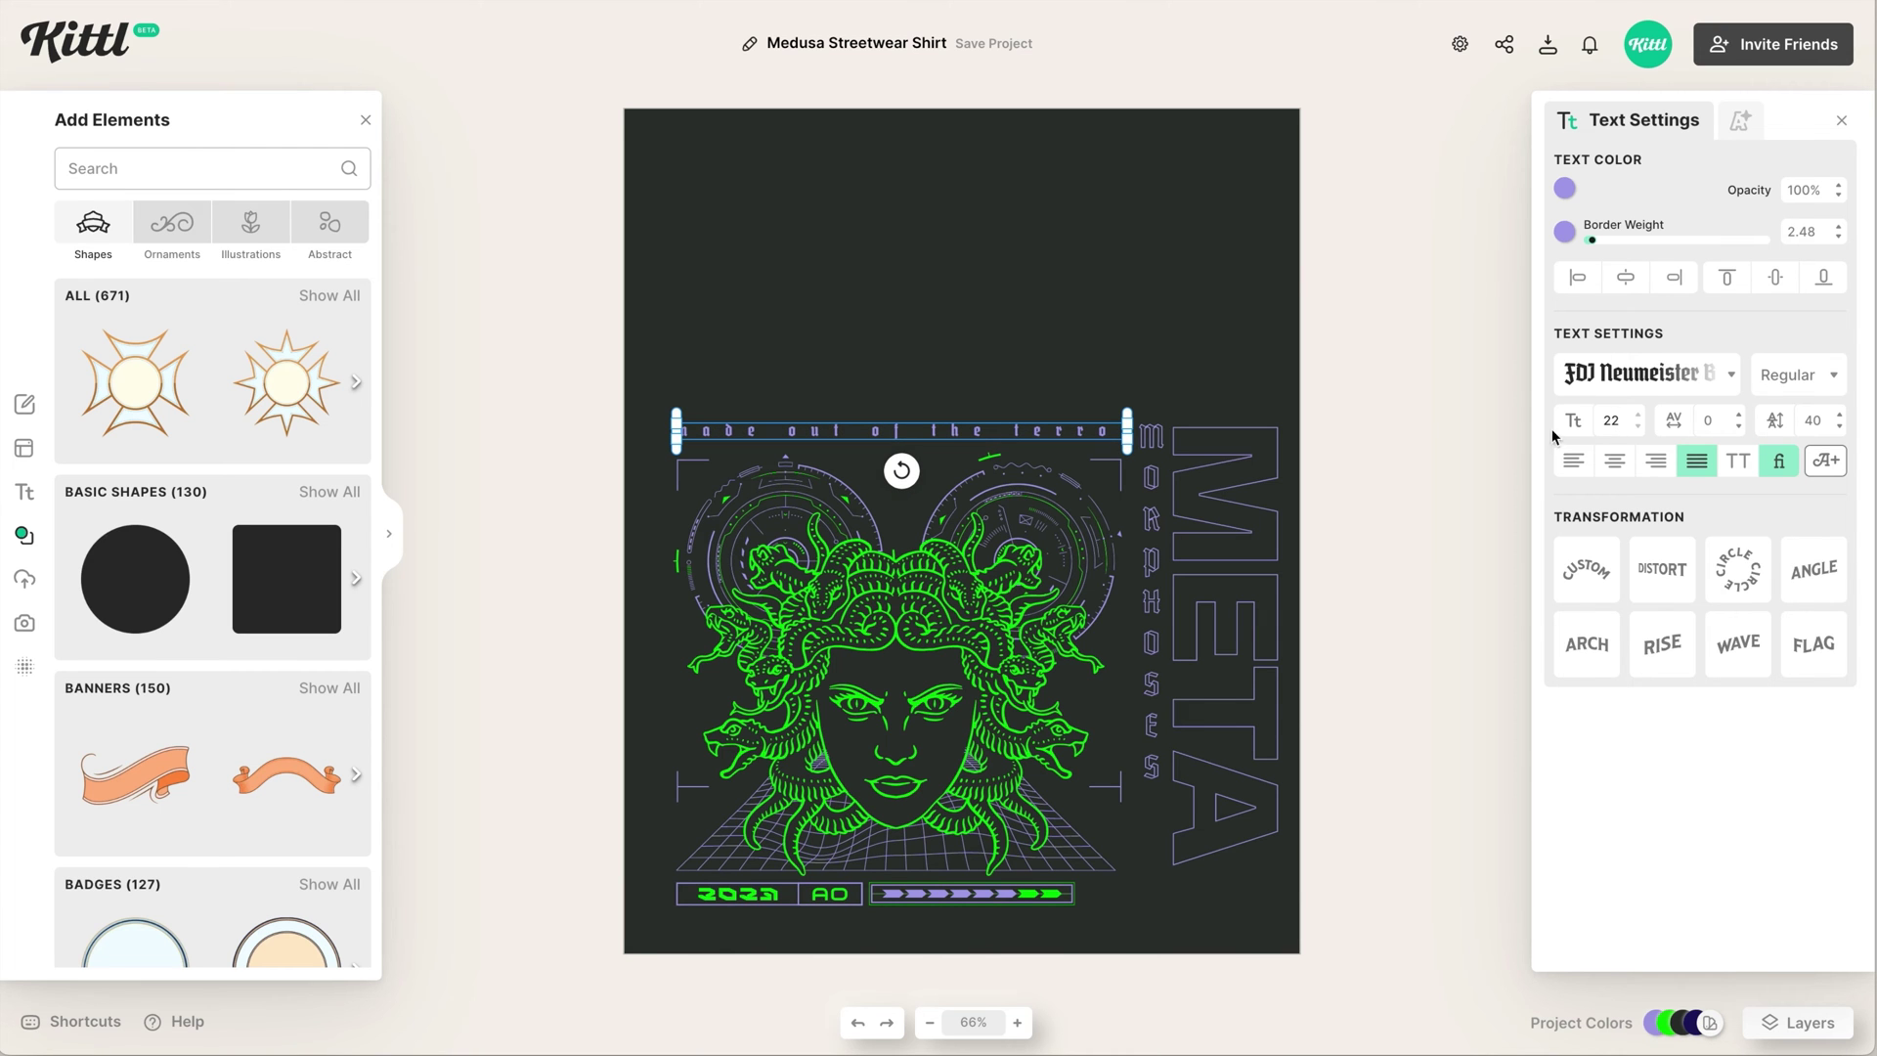
left_click(975, 338)
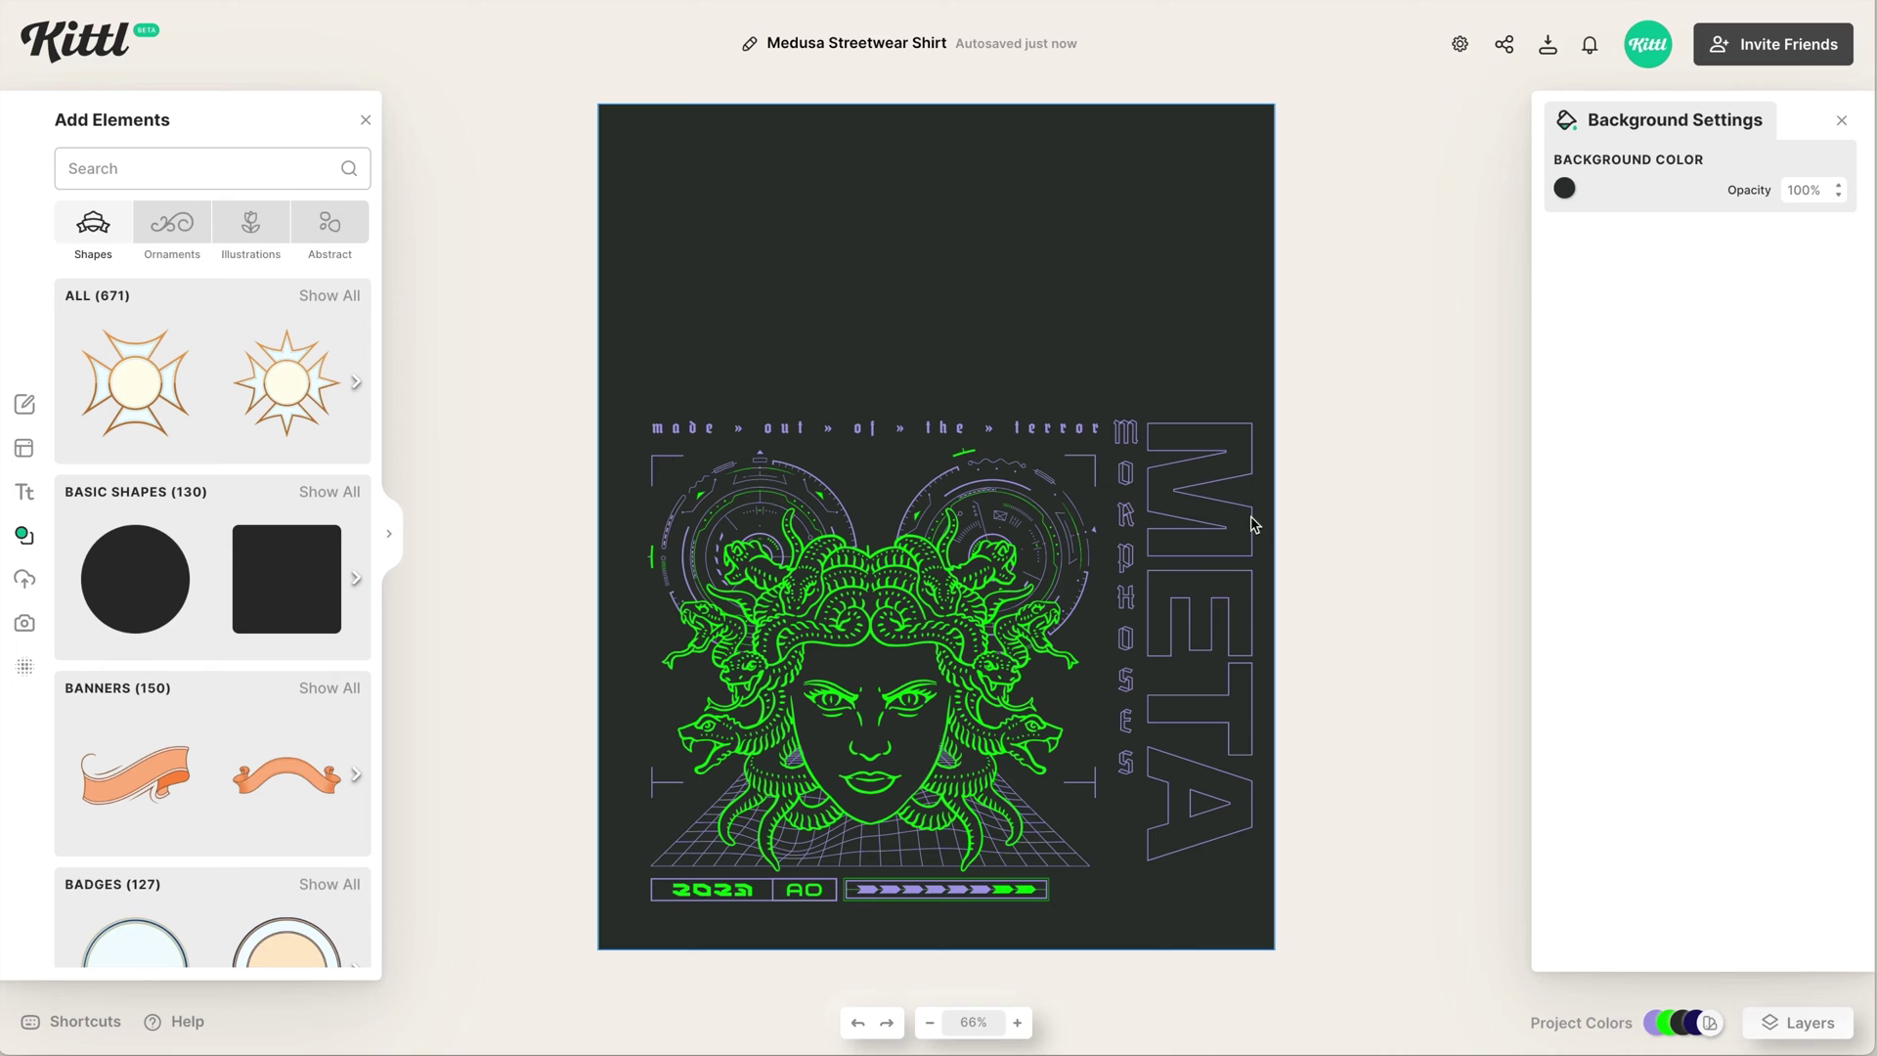
Reveal the off-artboard elements, then shrink and align the lower SYST_02 and EVA_02 panels and move them above the "made out of the terror" line.
key("w")
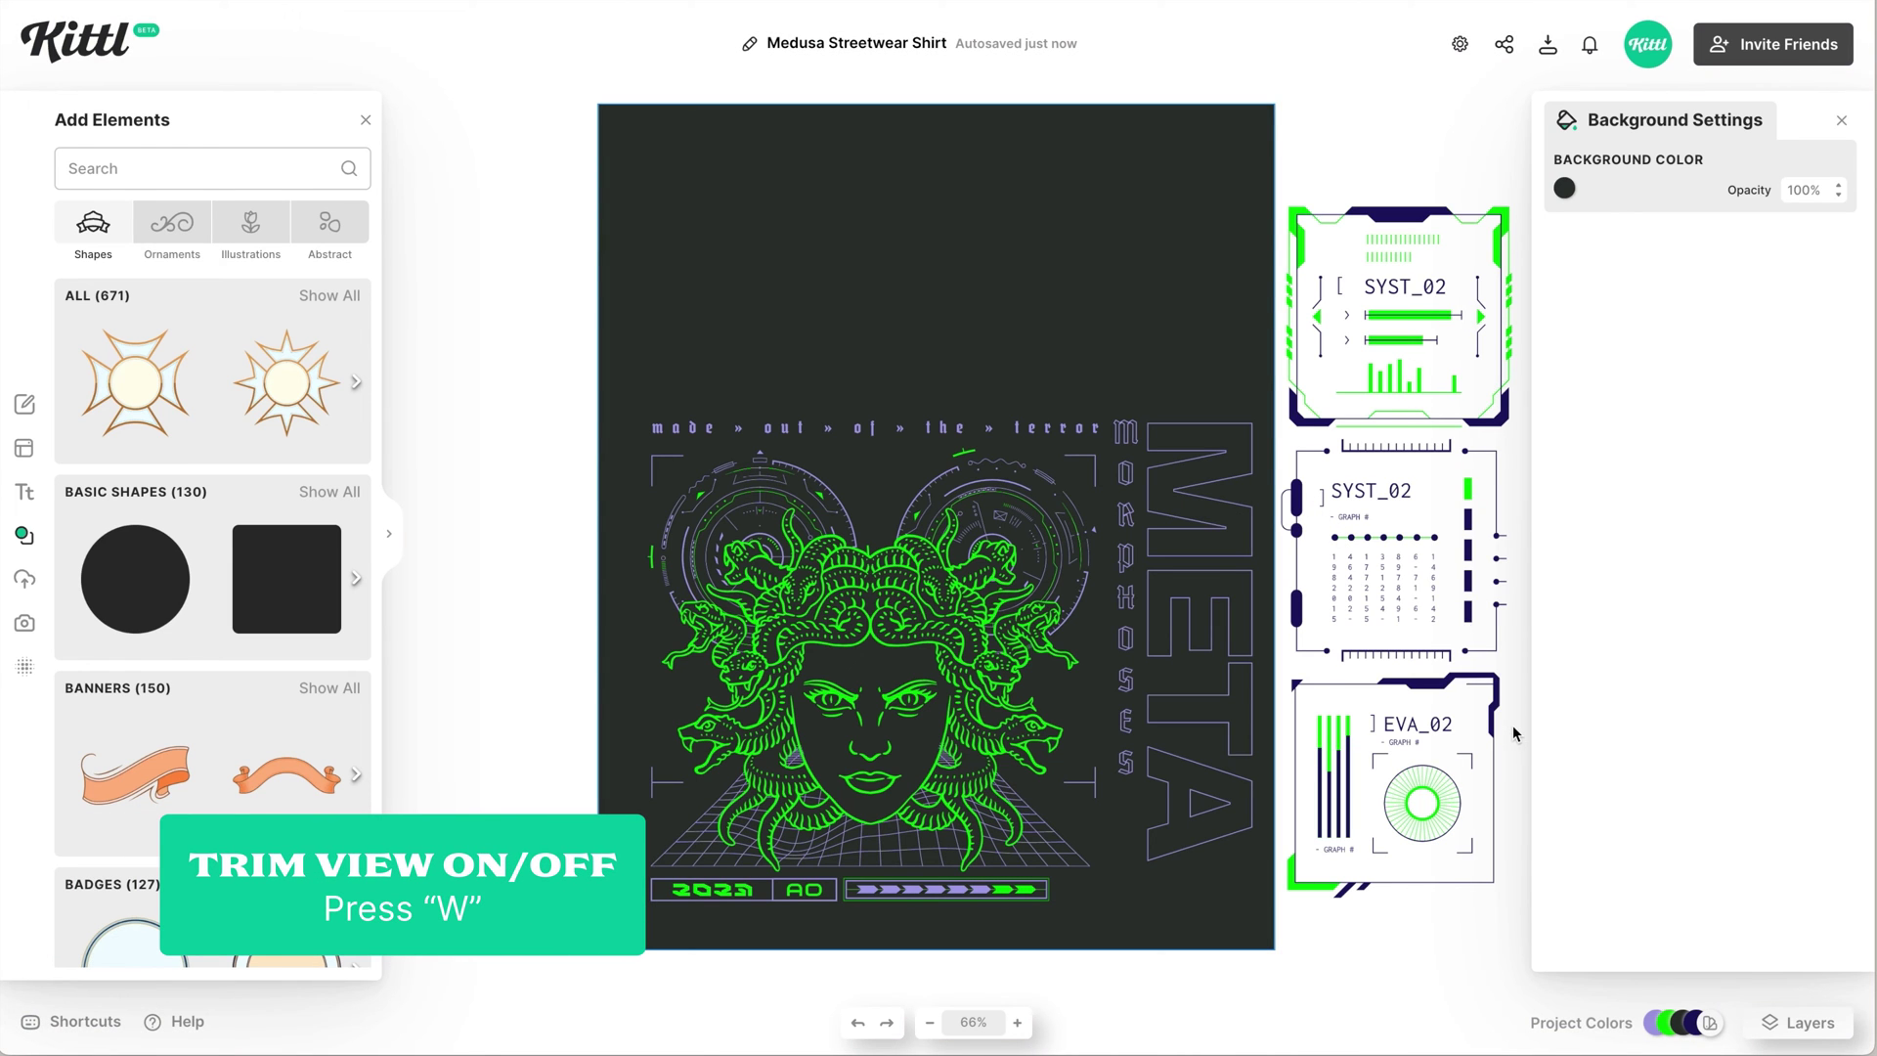
left_click(1496, 772)
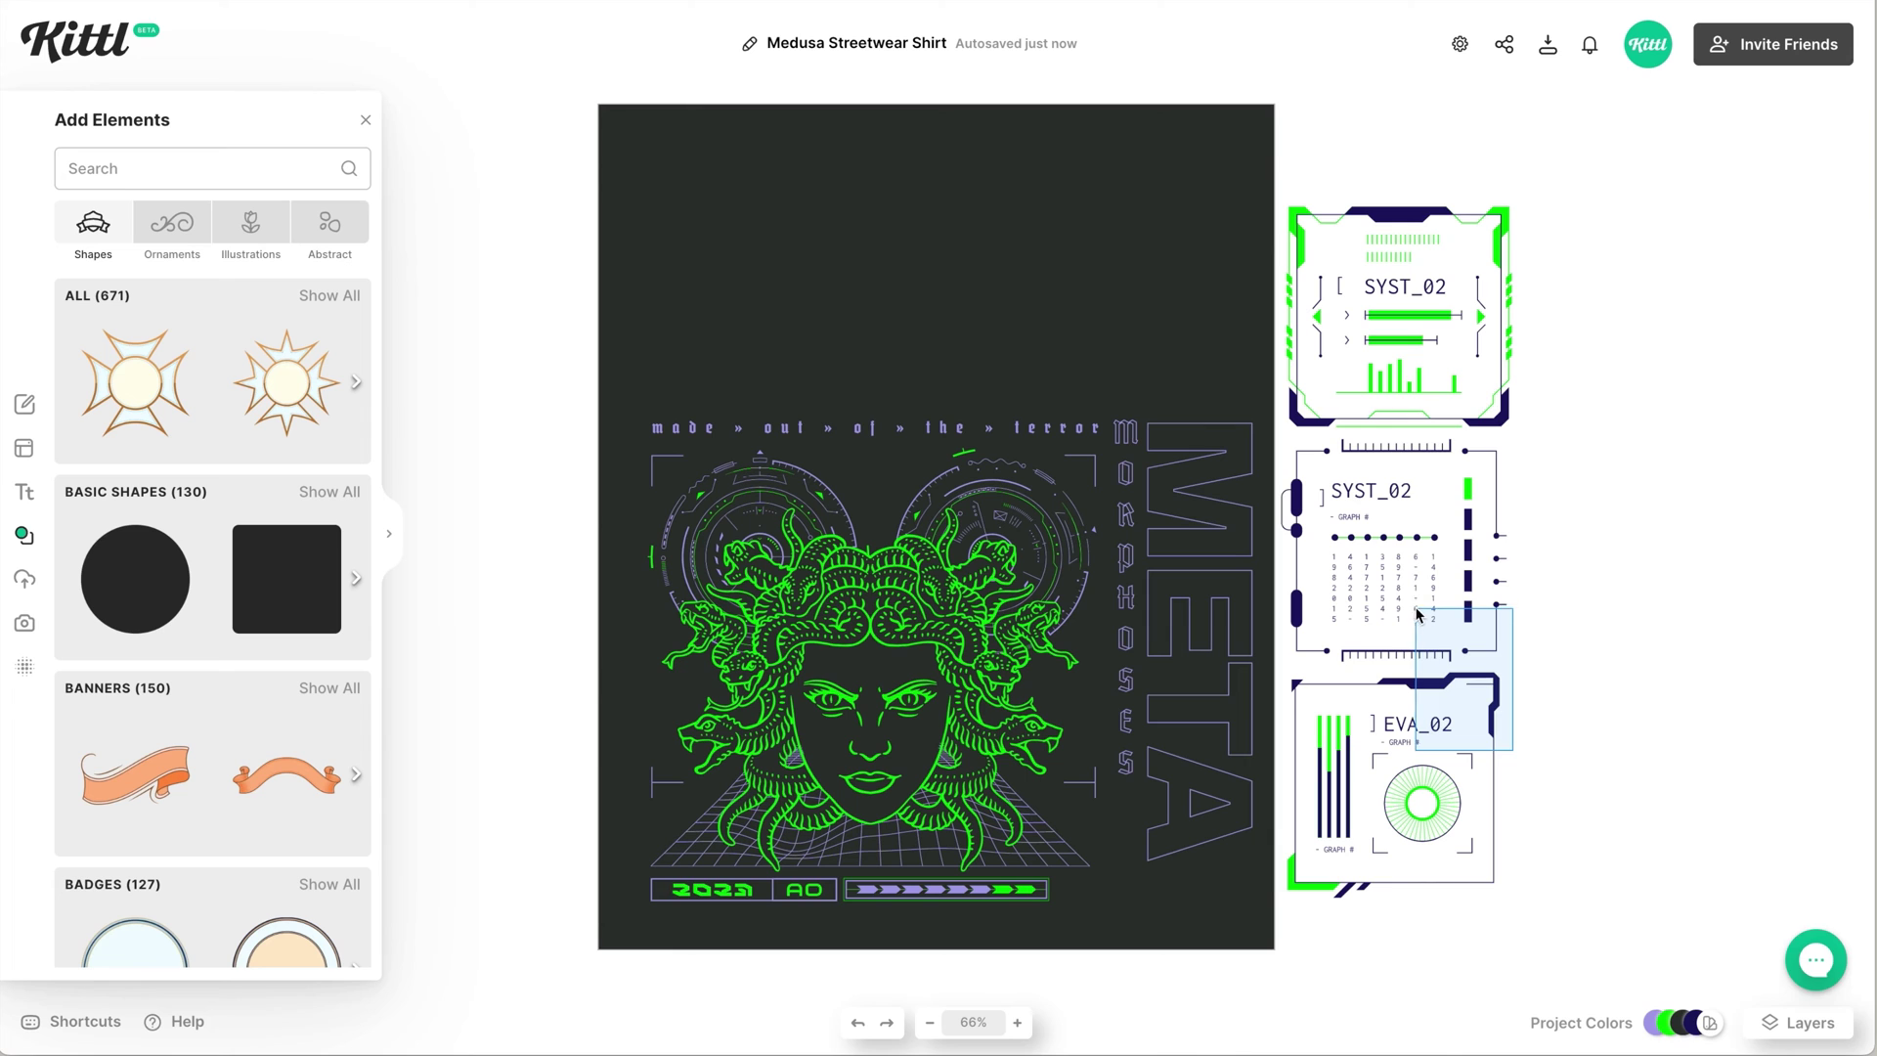
left_click_drag(1506, 900, 1429, 741)
left_click(1776, 237)
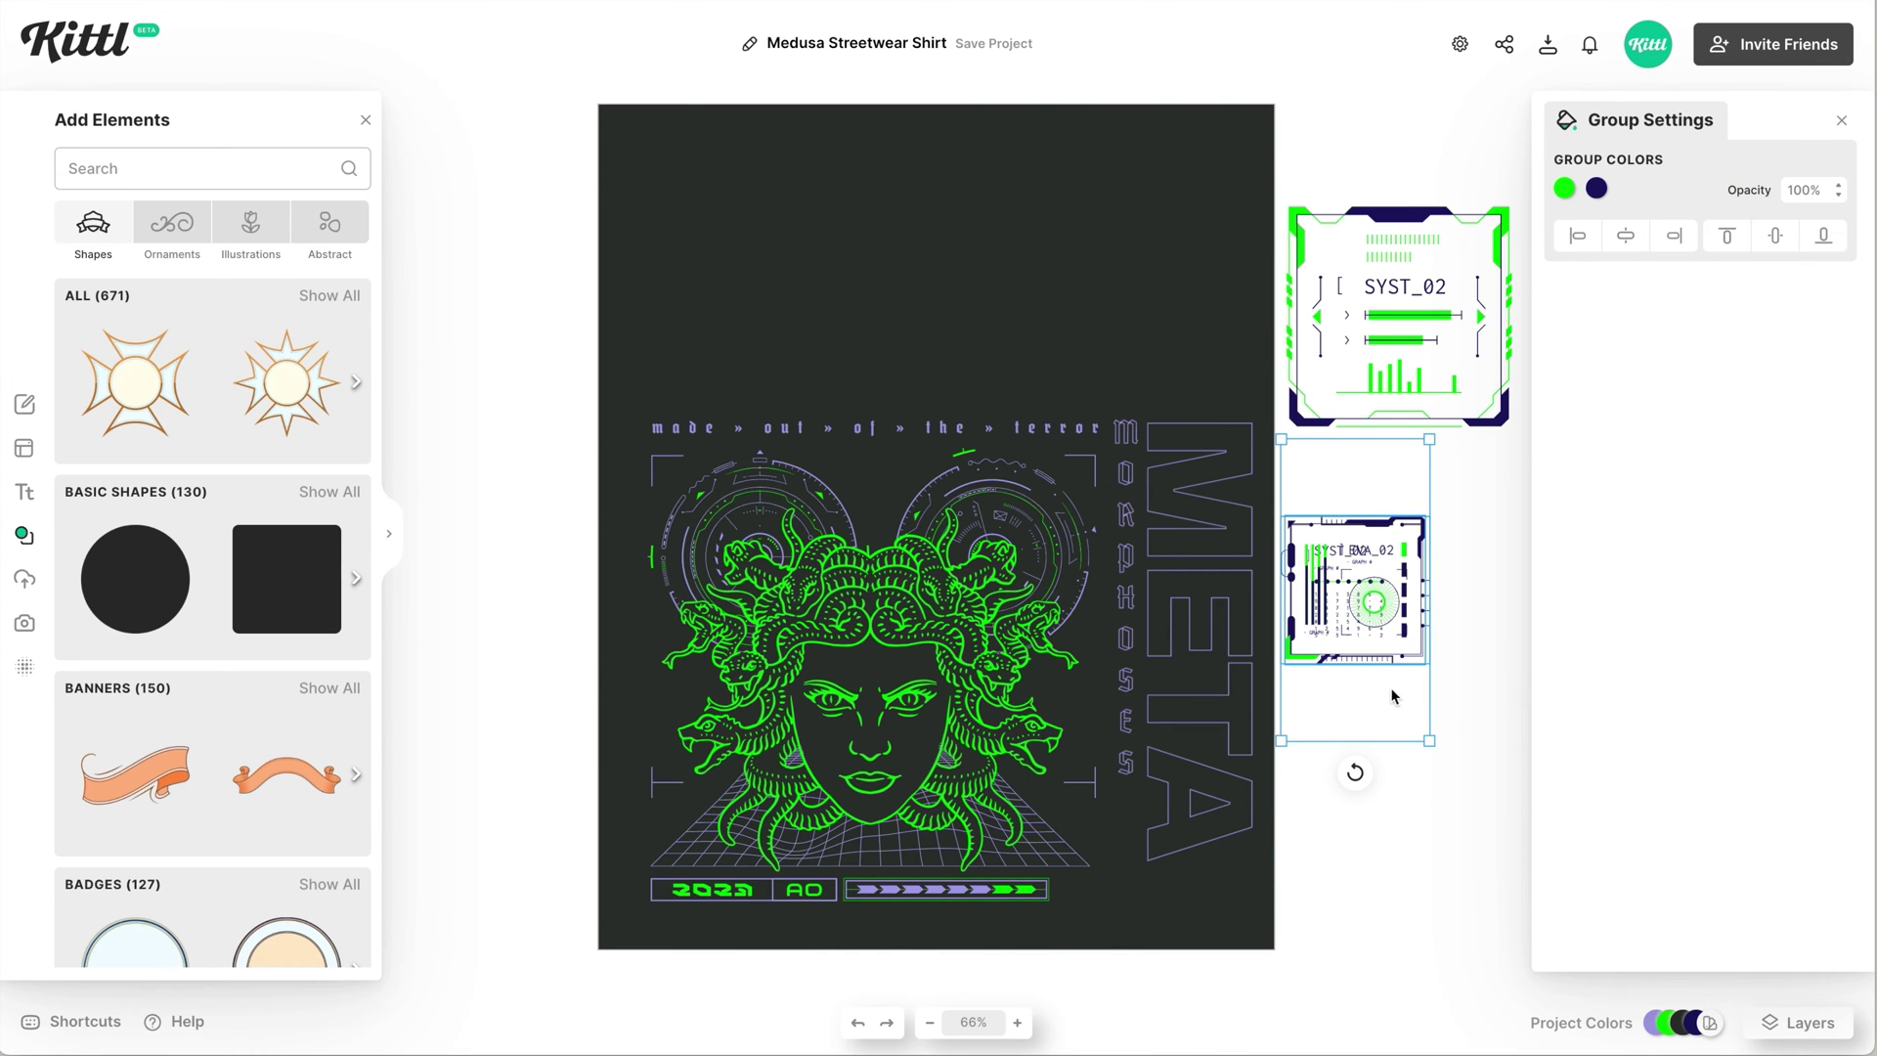
left_click_drag(1398, 670, 767, 413)
Place the EVA_02 panel beside the SYST_02 panel and recolor the navy parts of both panels light purple.
left_click(775, 297)
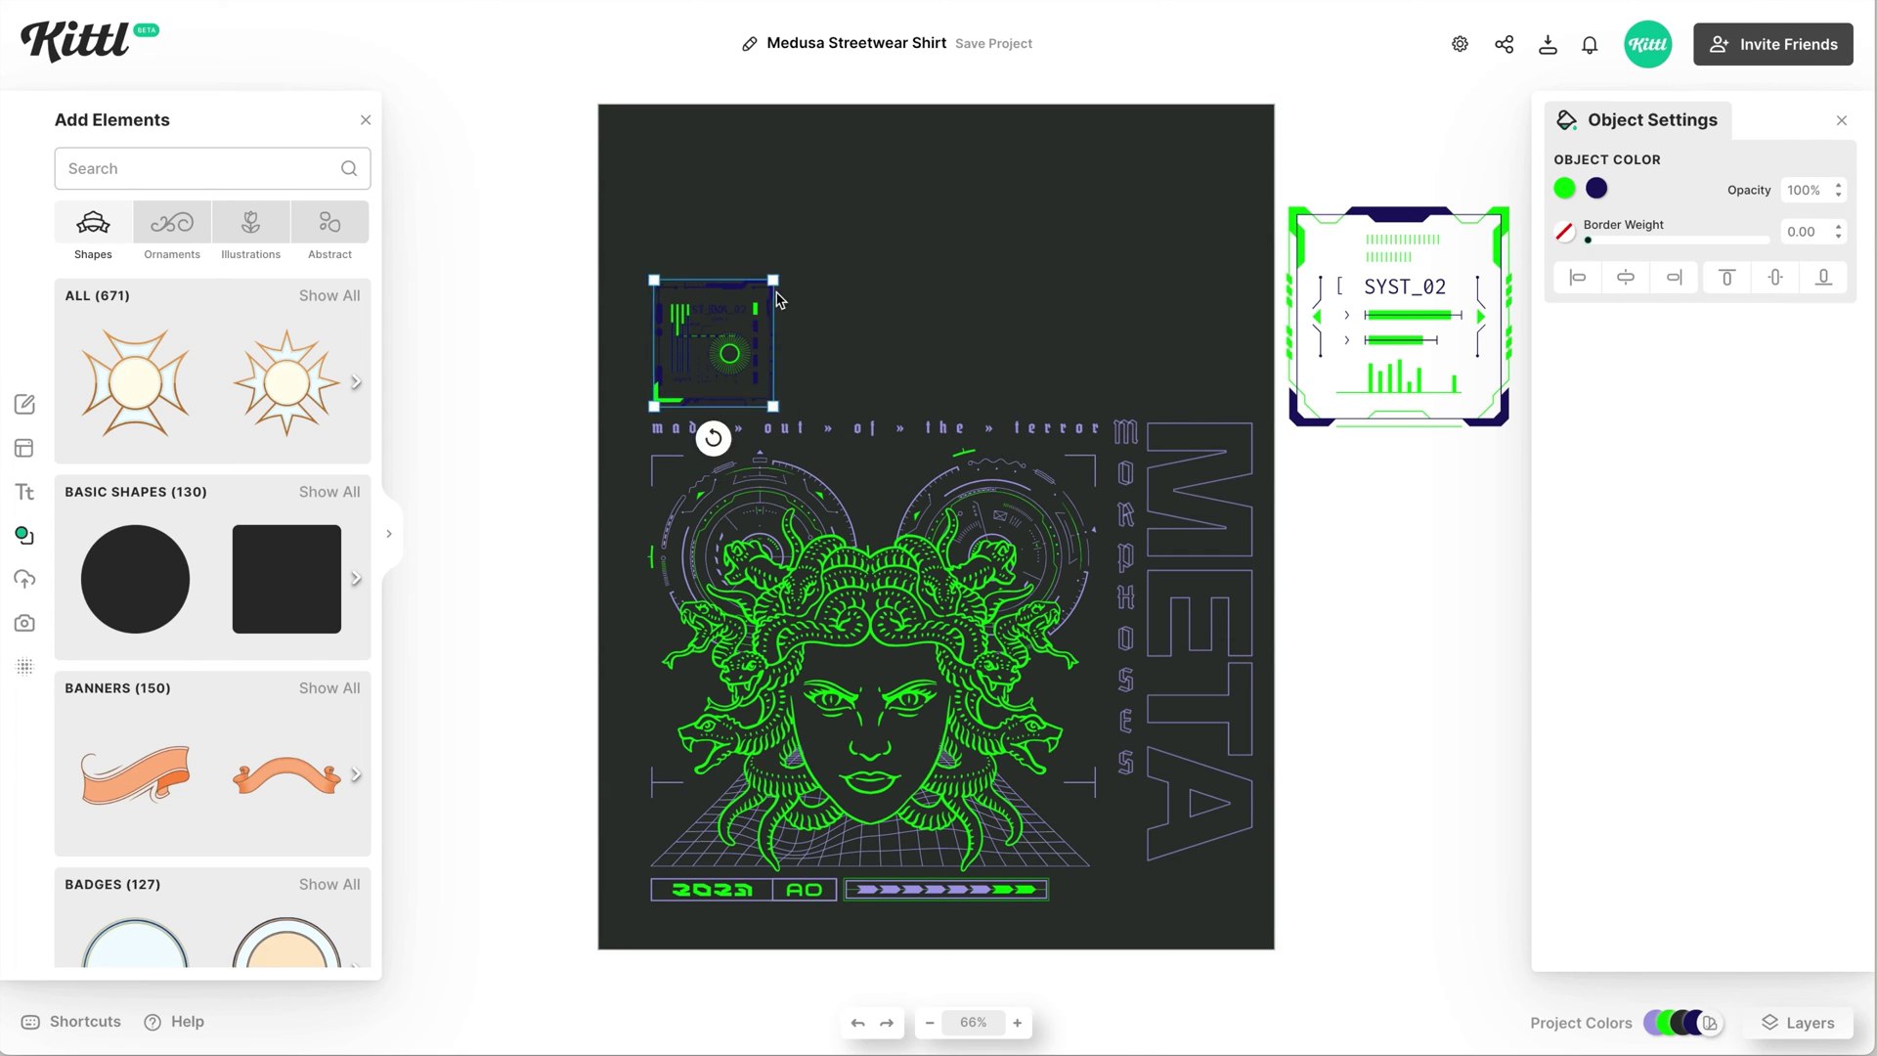
left_click_drag(776, 296, 900, 296)
scroll(836, 335, "up", 5)
left_click_drag(1059, 282, 684, 392)
left_click(1596, 191)
left_click(1129, 458)
left_click_drag(567, 391, 555, 392)
left_click(1053, 365)
scroll(1053, 364, "right", 2)
Add a basic square and reshape it into a wide rectangle from the EVA_02 panel to META's outer edge.
left_click(262, 538)
left_click_drag(831, 534, 894, 459)
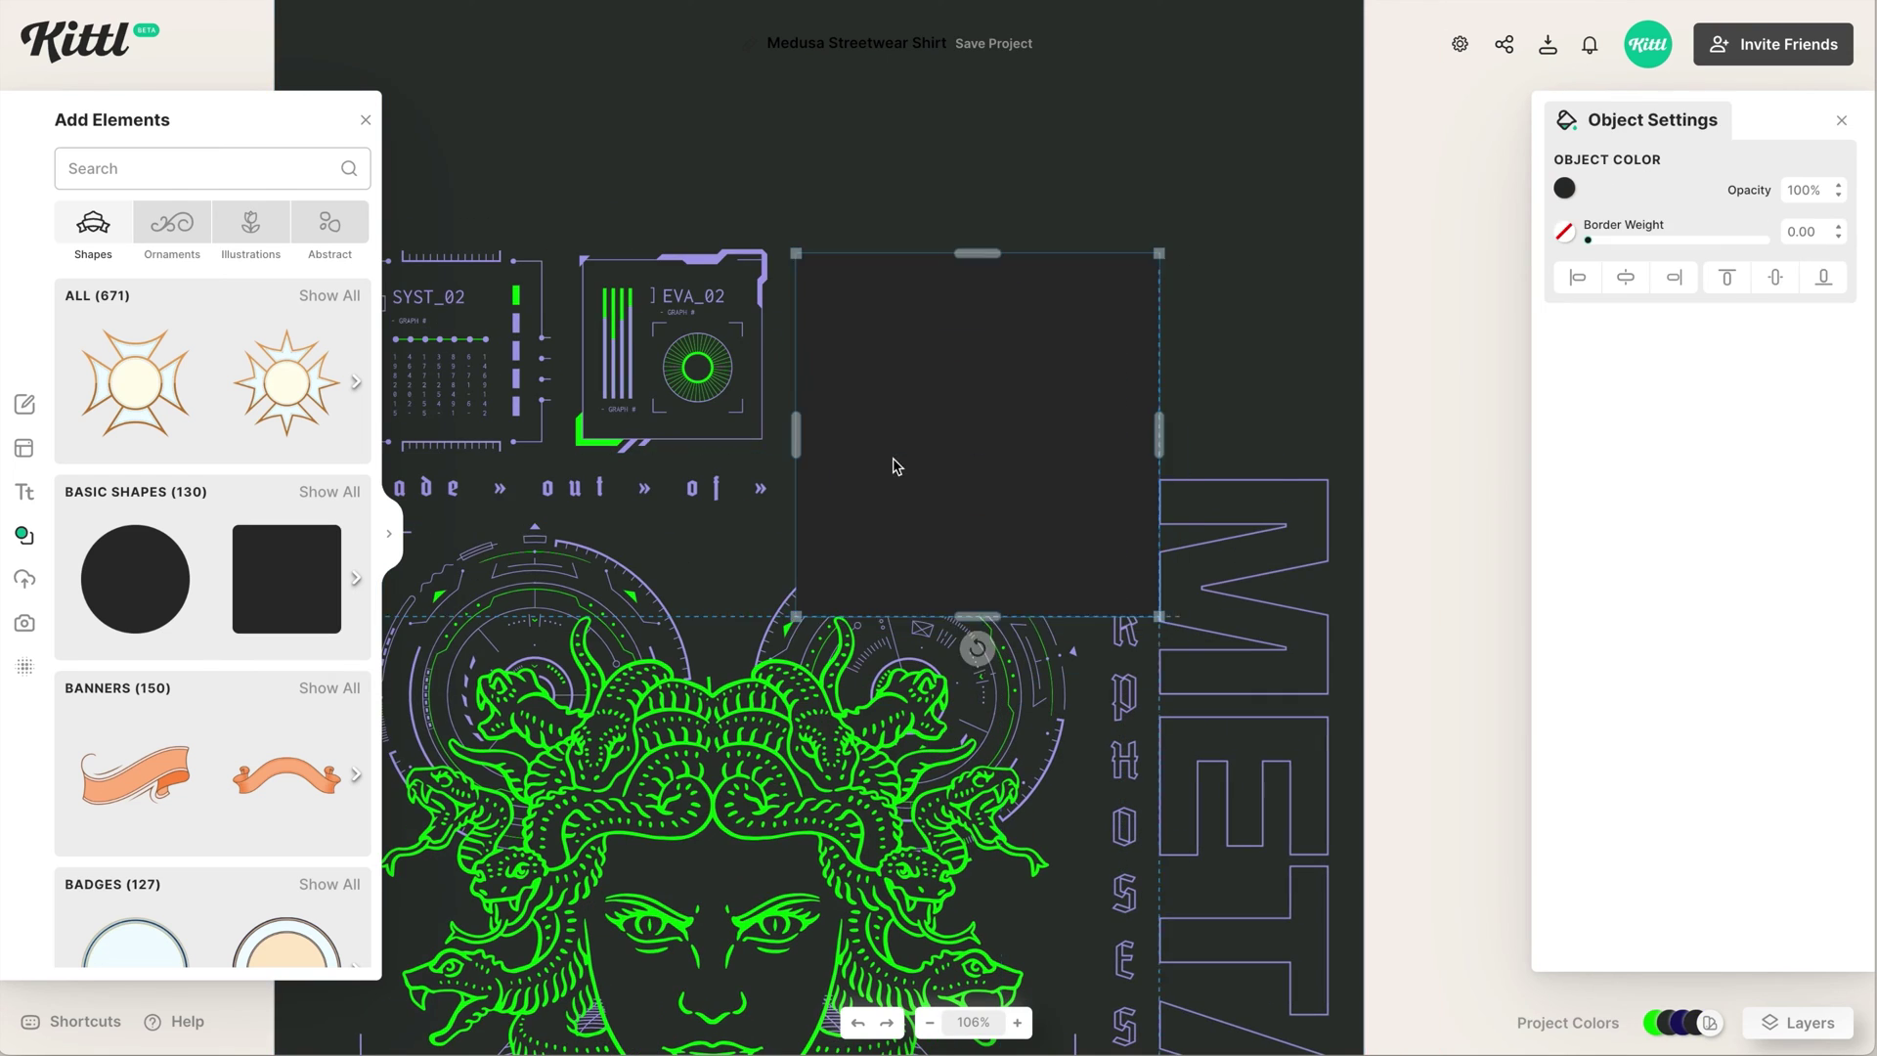
left_click_drag(977, 620, 981, 456)
left_click_drag(1160, 348, 1325, 376)
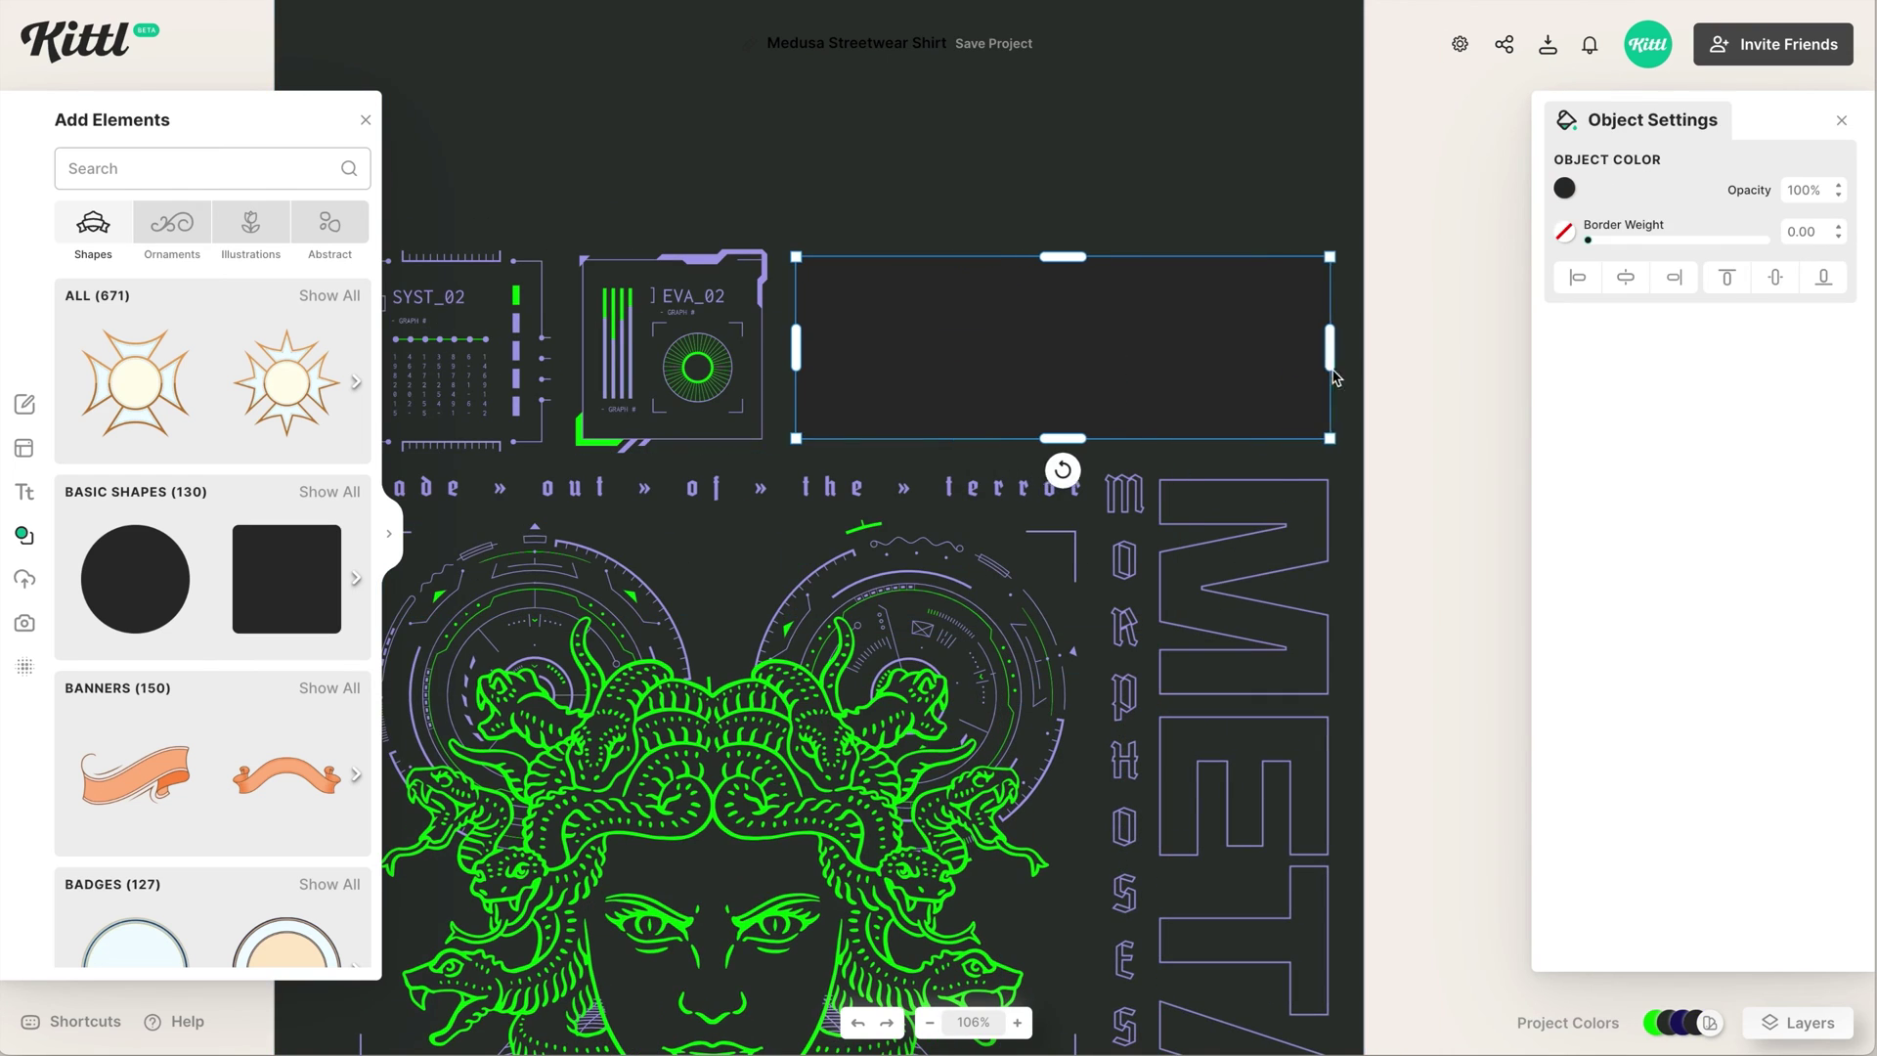
Give the wide rectangle a light purple border and remove its fill.
left_click(1565, 232)
left_click(1266, 636)
left_click(1565, 188)
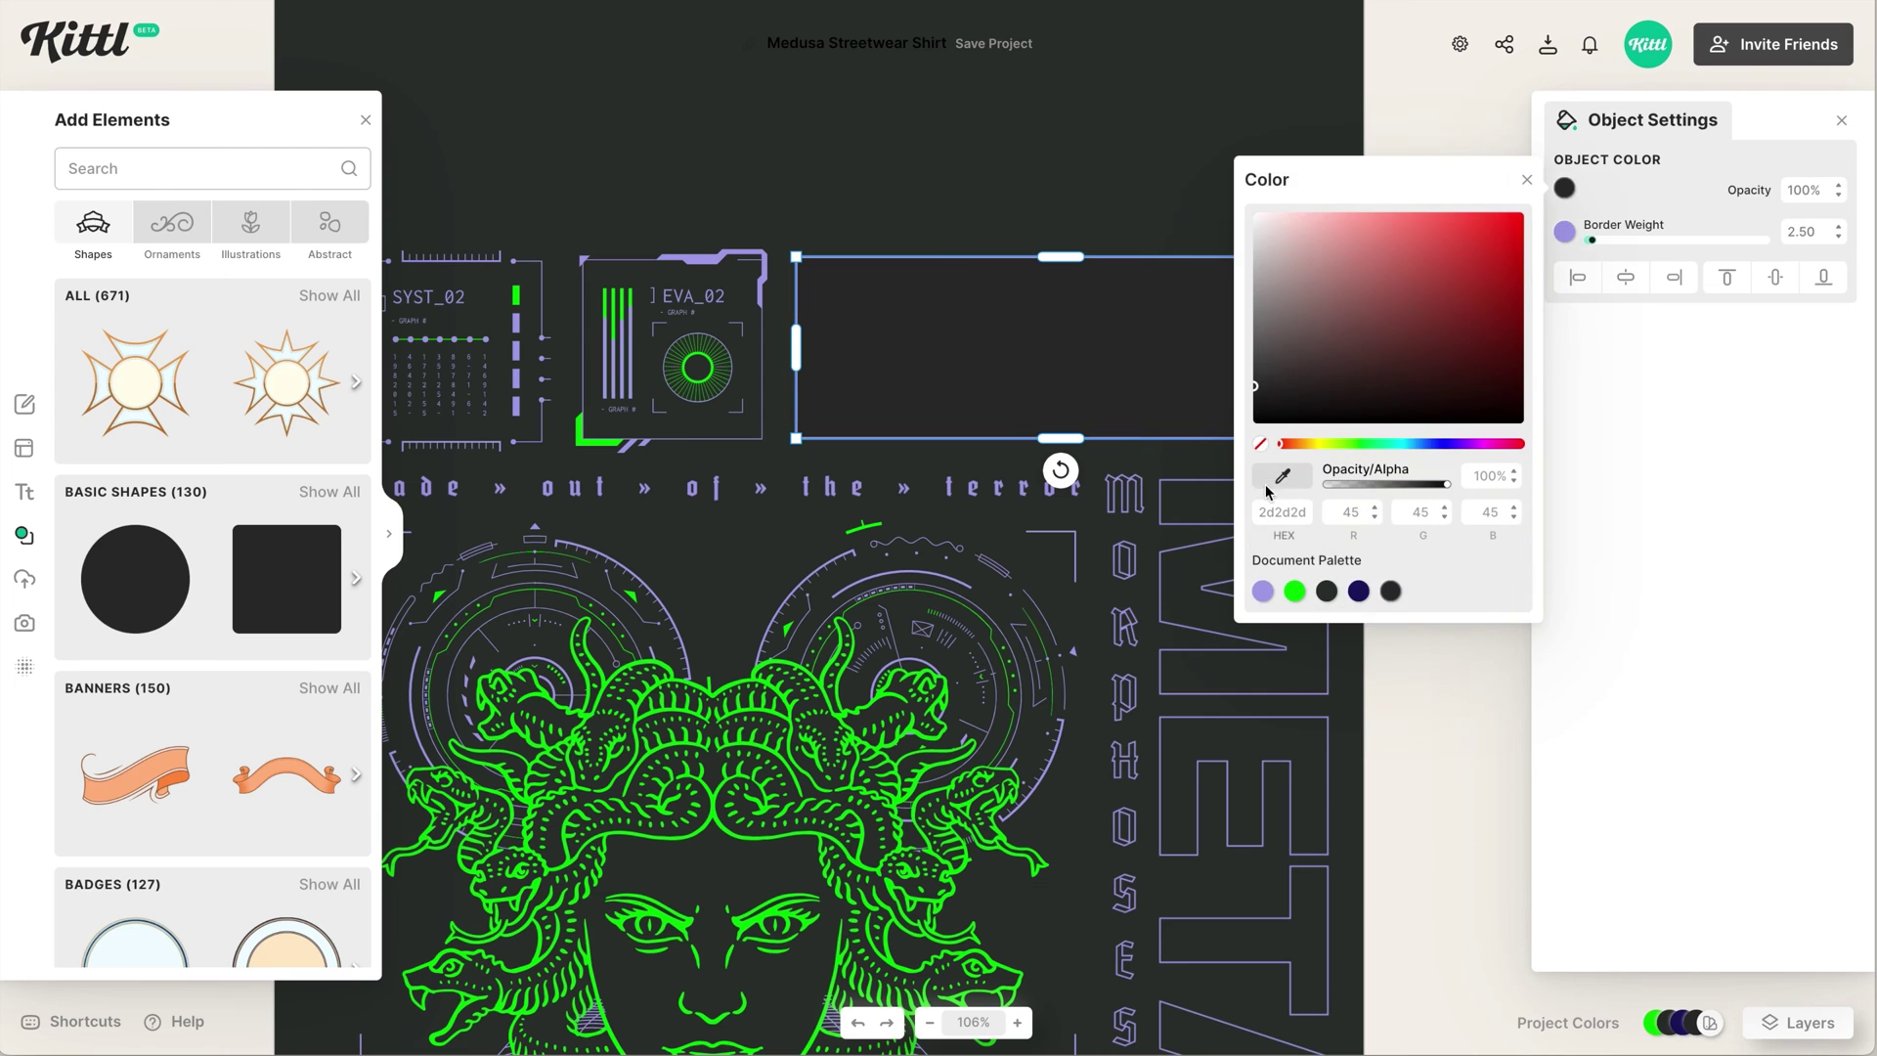
left_click(1257, 442)
left_click(1162, 243)
left_click(1223, 282)
left_click(1343, 197)
left_click(1291, 362)
left_click(1296, 523, "shift")
left_click(1261, 224)
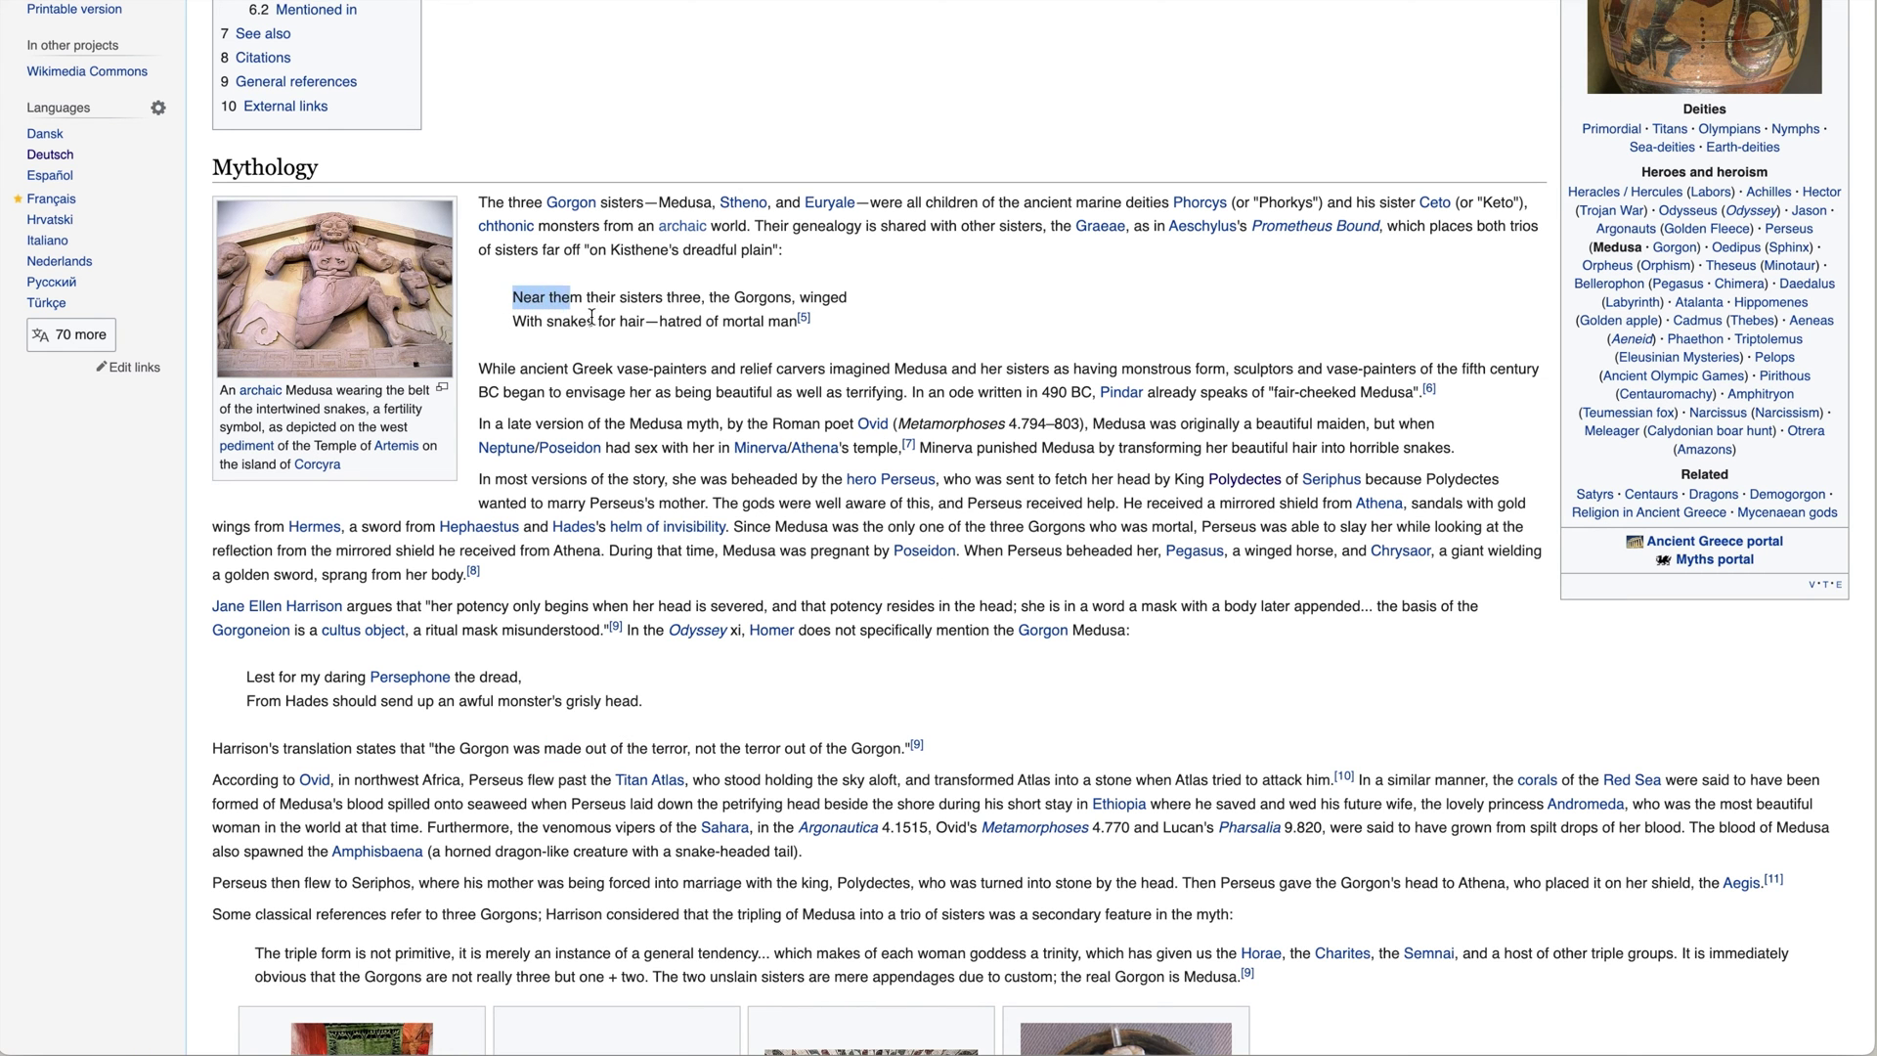
Copy the "Near them their sisters three" couplet from the Wikipedia Medusa article and place a new text block inside the wide frame in Kittl.
left_click_drag(592, 318, 666, 334)
key("ctrl+c")
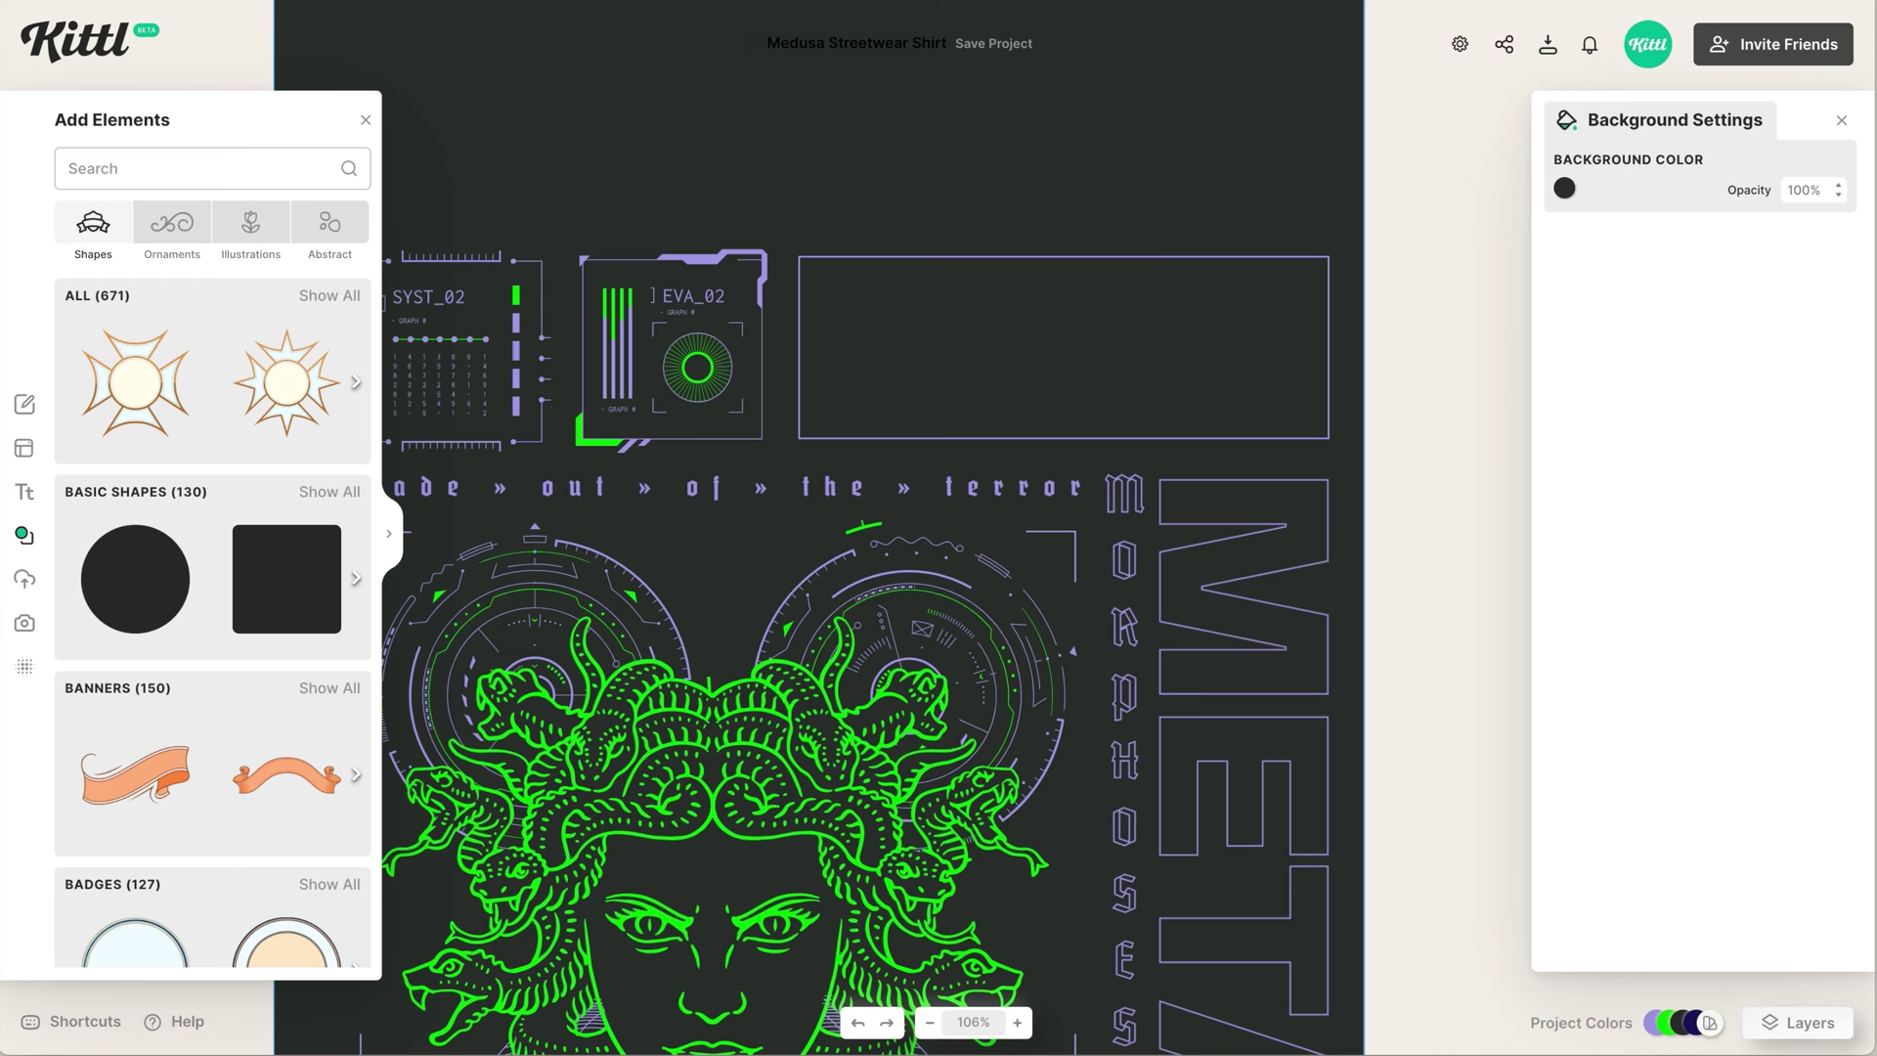
key("t")
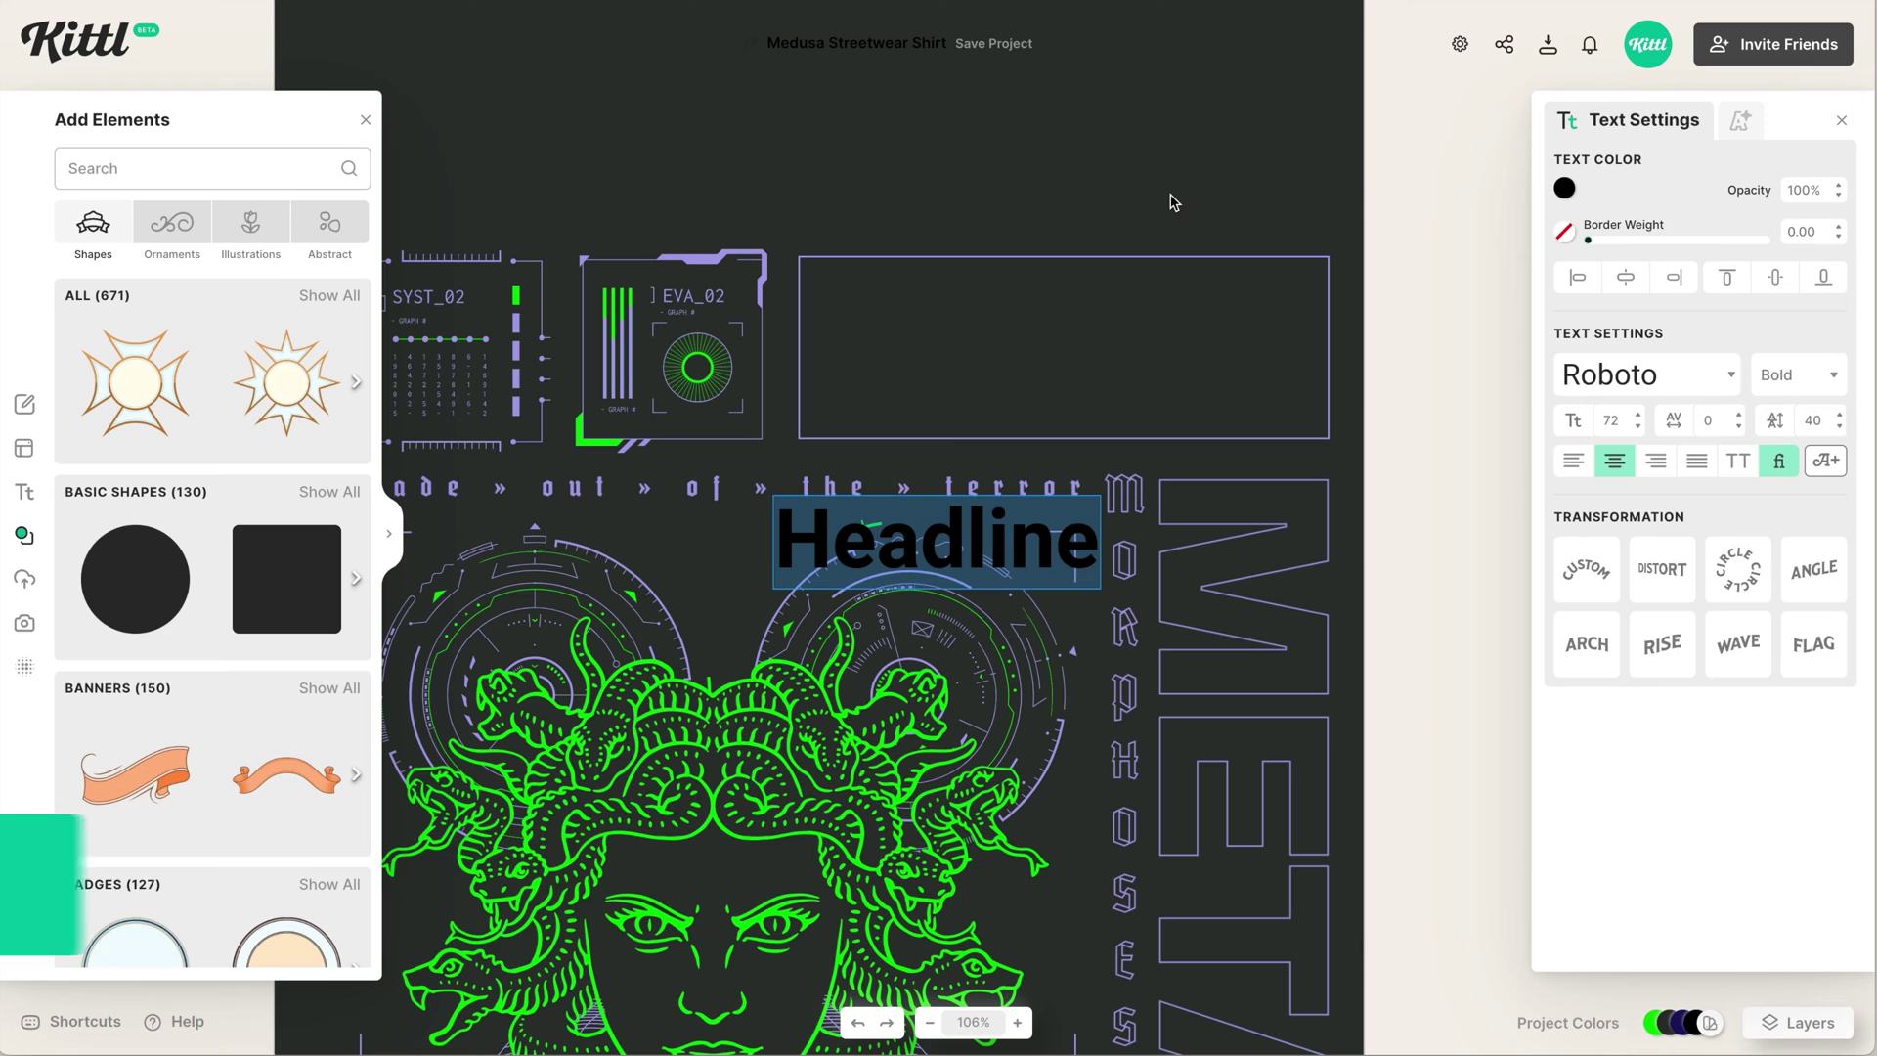
left_click_drag(1024, 519, 1182, 368)
left_click_drag(752, 348, 797, 348)
Color the text block light purple, reduce its font size to 32 and replace its text with the copied couplet.
left_click(1565, 188)
left_click(1263, 591)
left_click(1611, 421)
key("shift+Down")
key("shift+Down")
key("shift+Down")
key("shift+Down")
key("ctrl+v")
left_click_drag(1330, 418, 1296, 419)
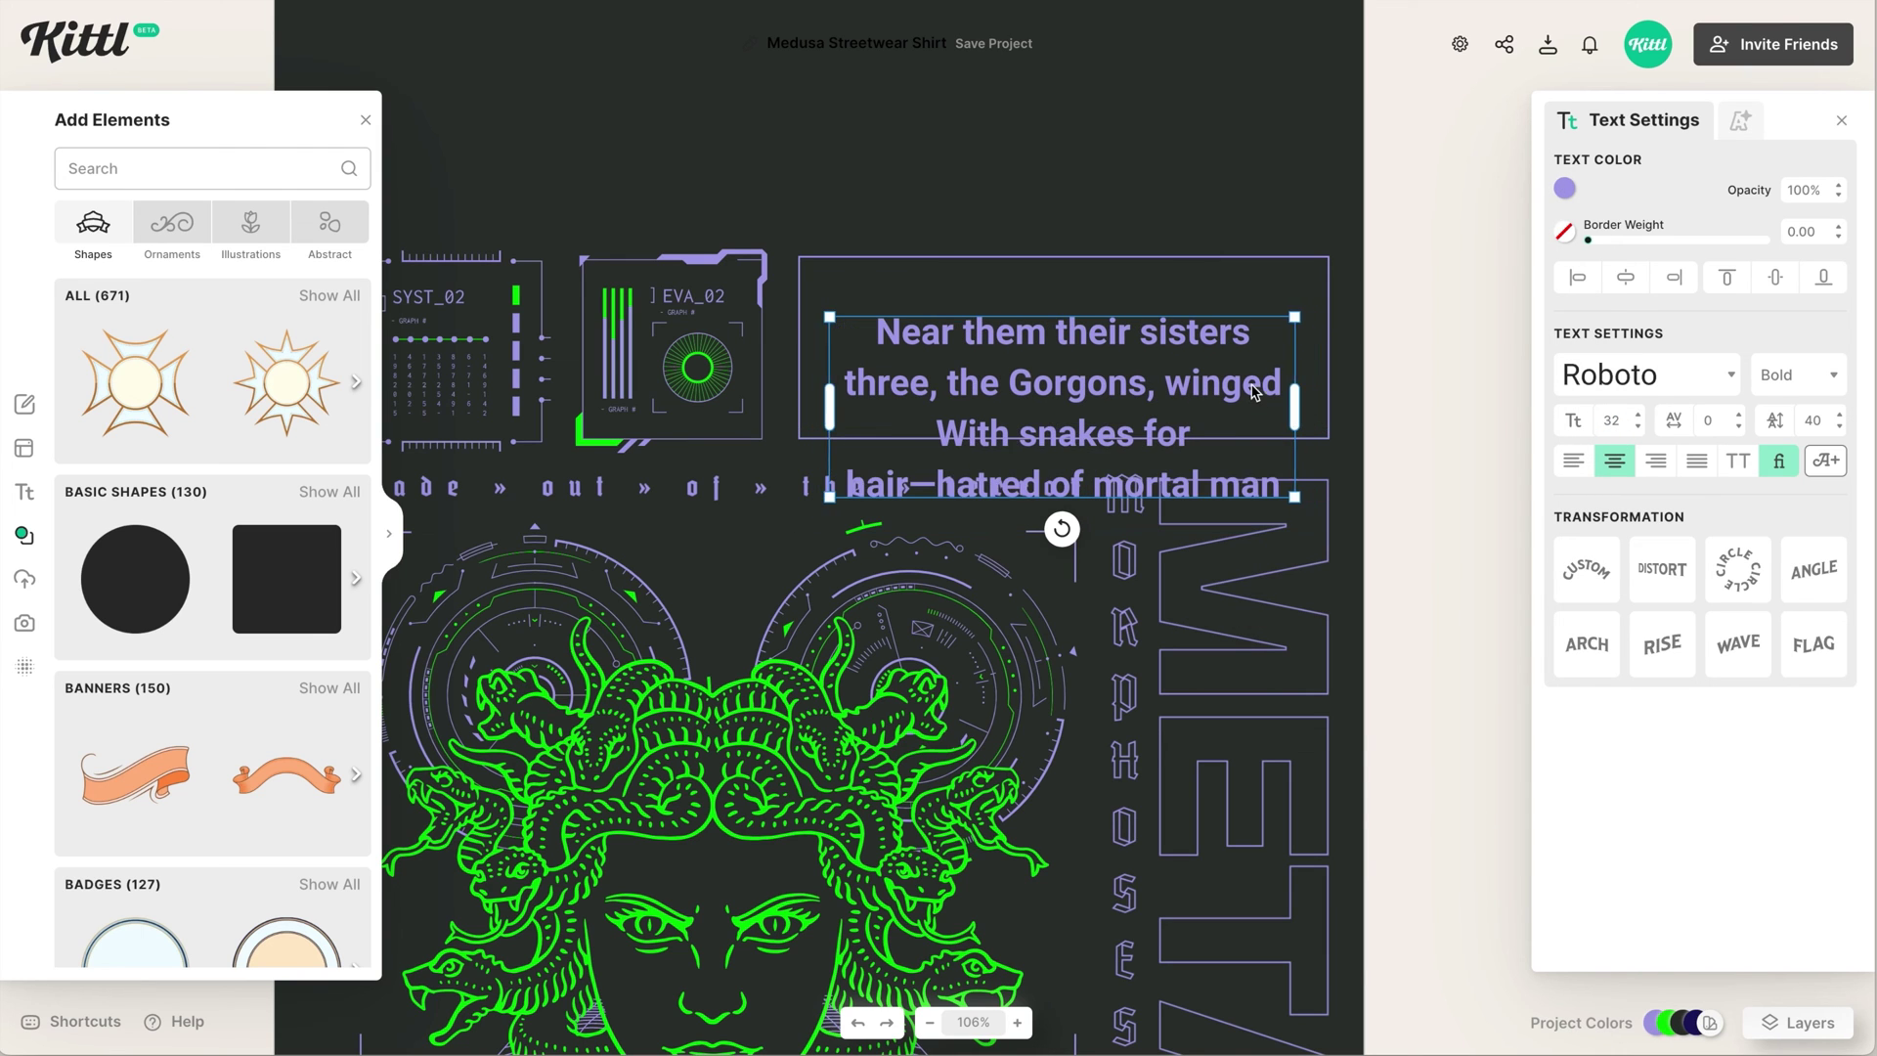
Set the couplet in MILKMAN at font size 25 with a line height of 20.
double_click(1814, 419)
type("20")
type("25")
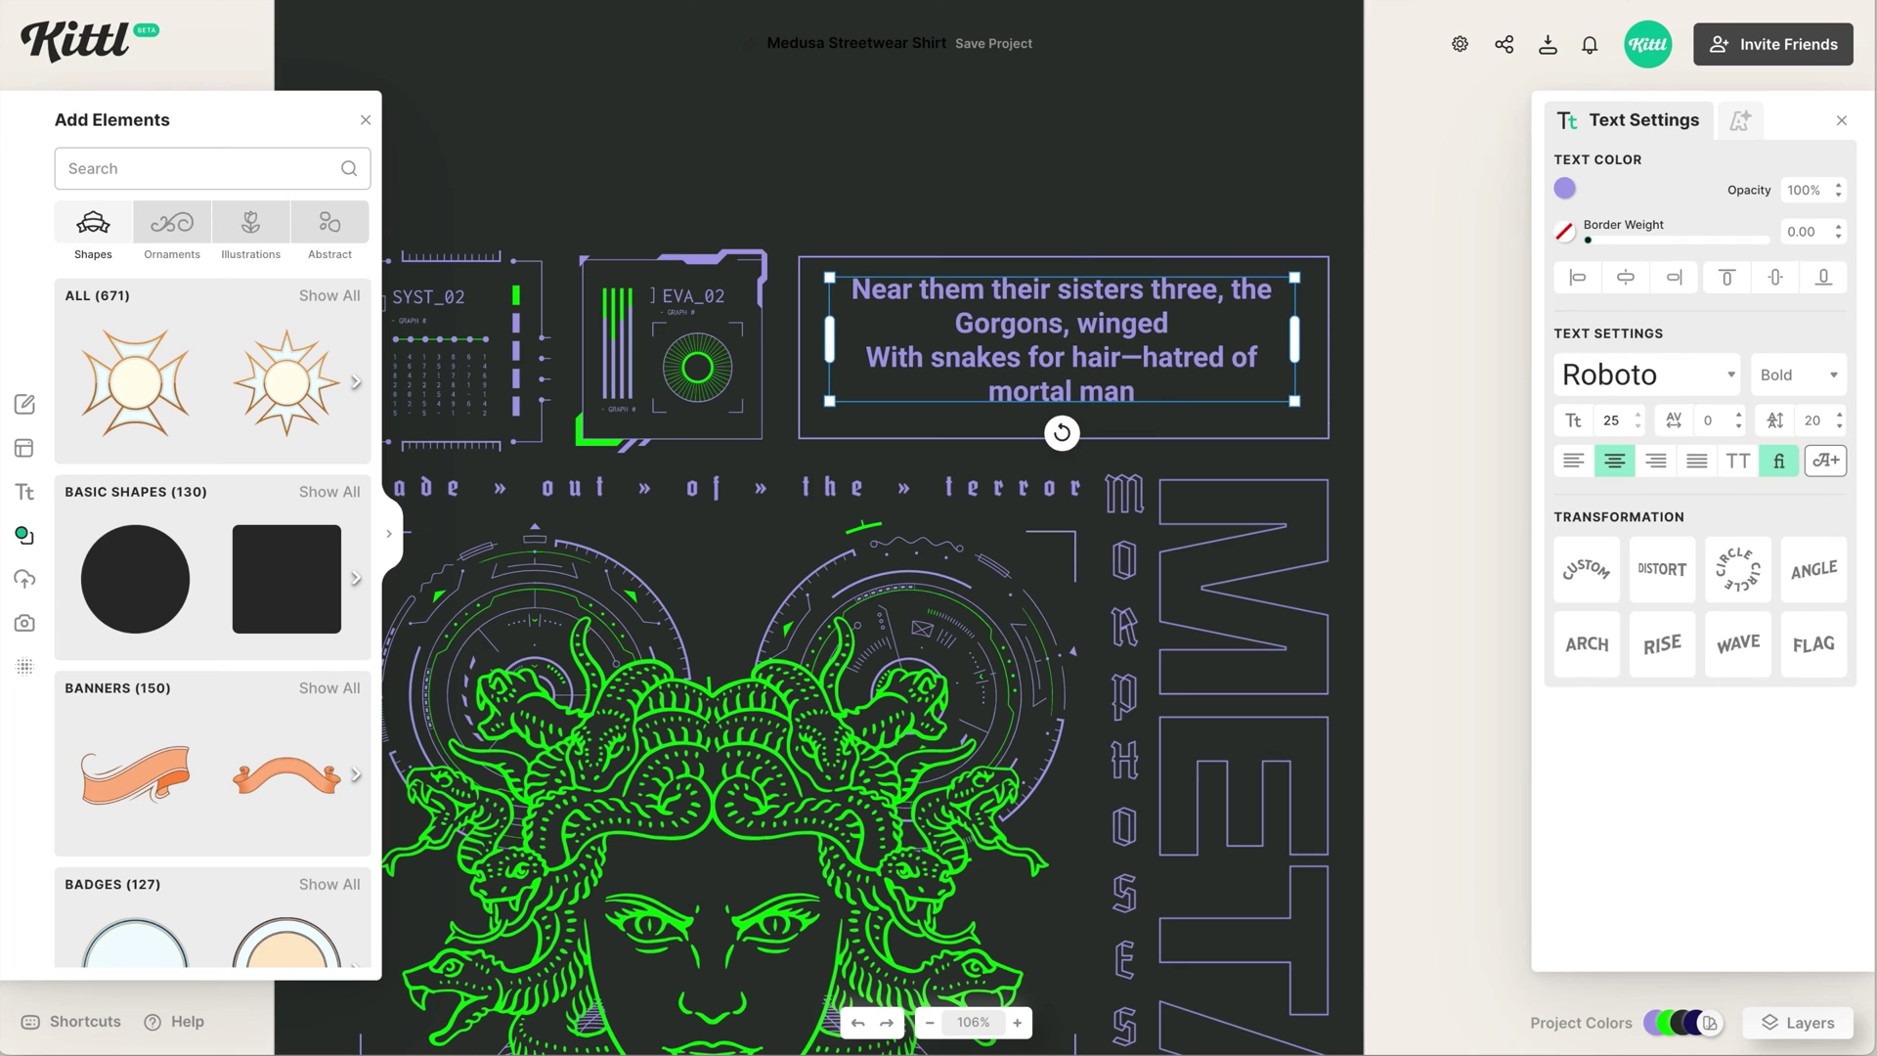
left_click(1643, 374)
scroll(1422, 403, "down", 15)
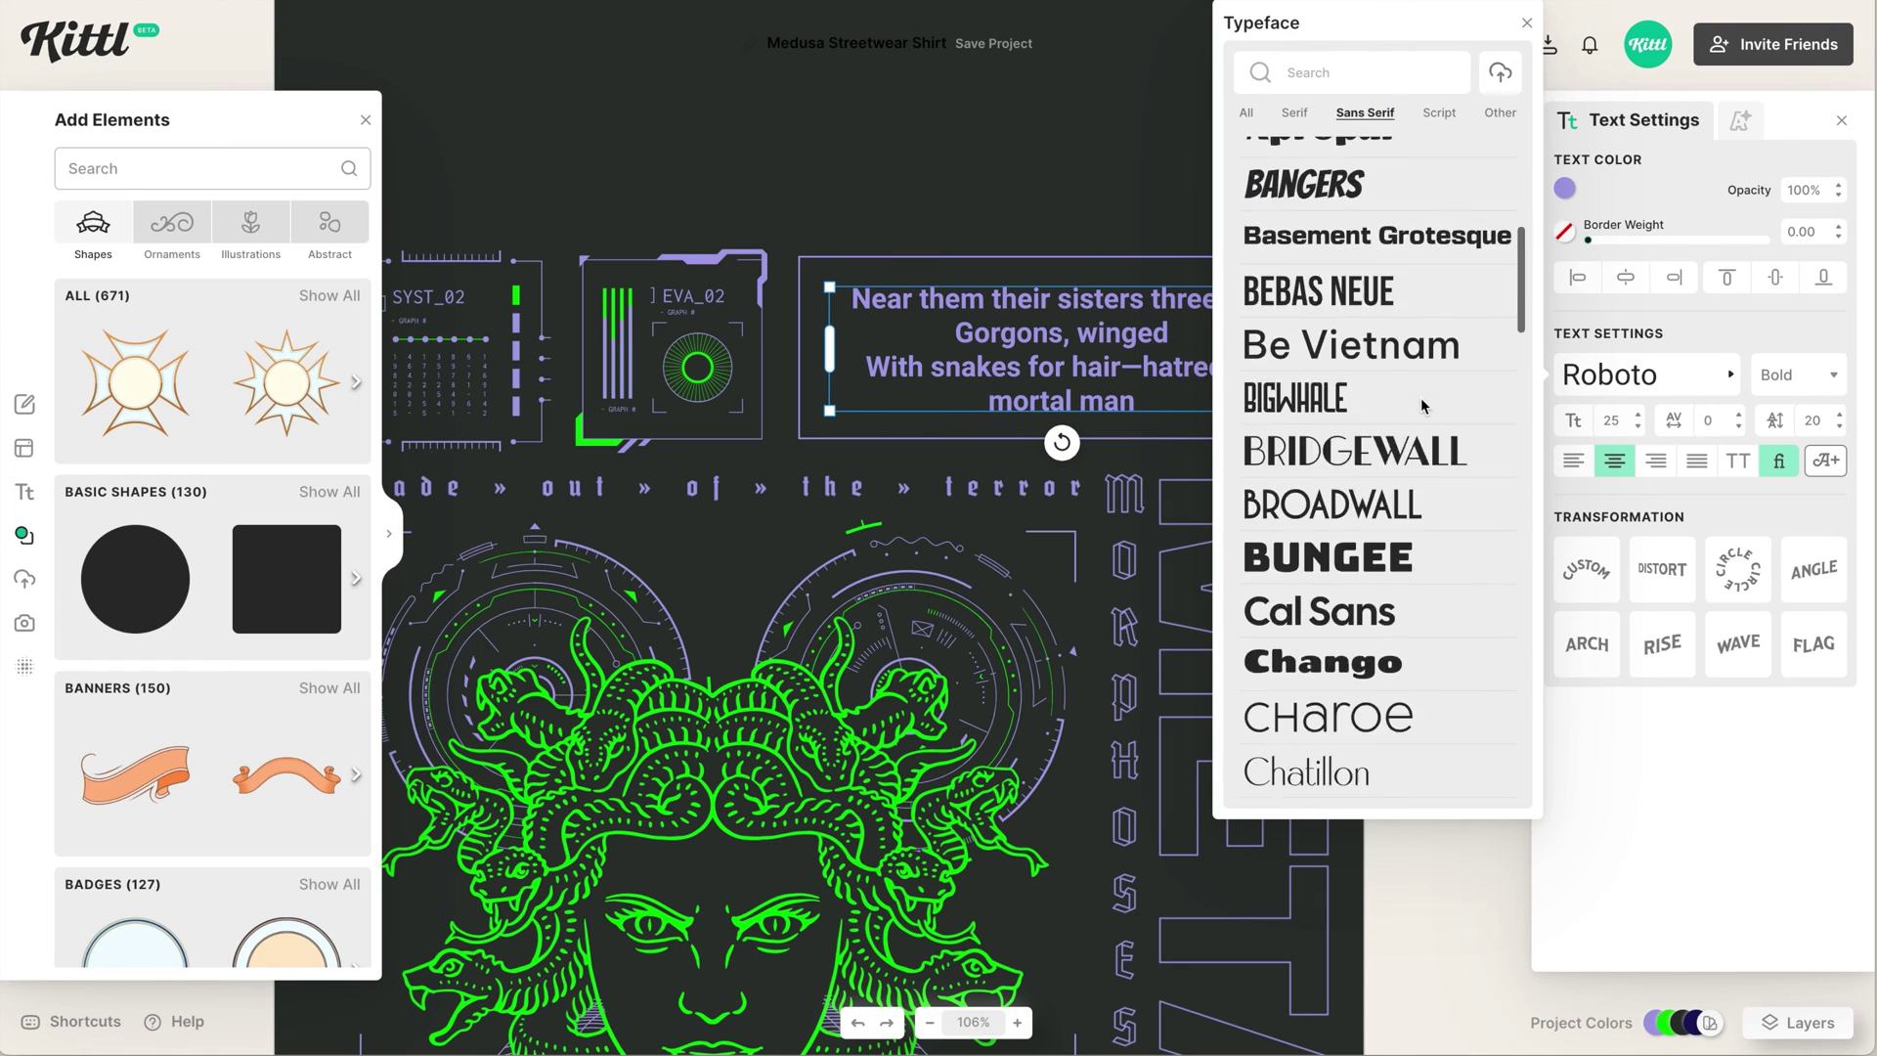
left_click(1418, 427)
left_click(963, 481)
Swap in ornate capitals for the W of WINGED and one E each in SNAKES and THEM.
scroll(963, 393, "up", 5)
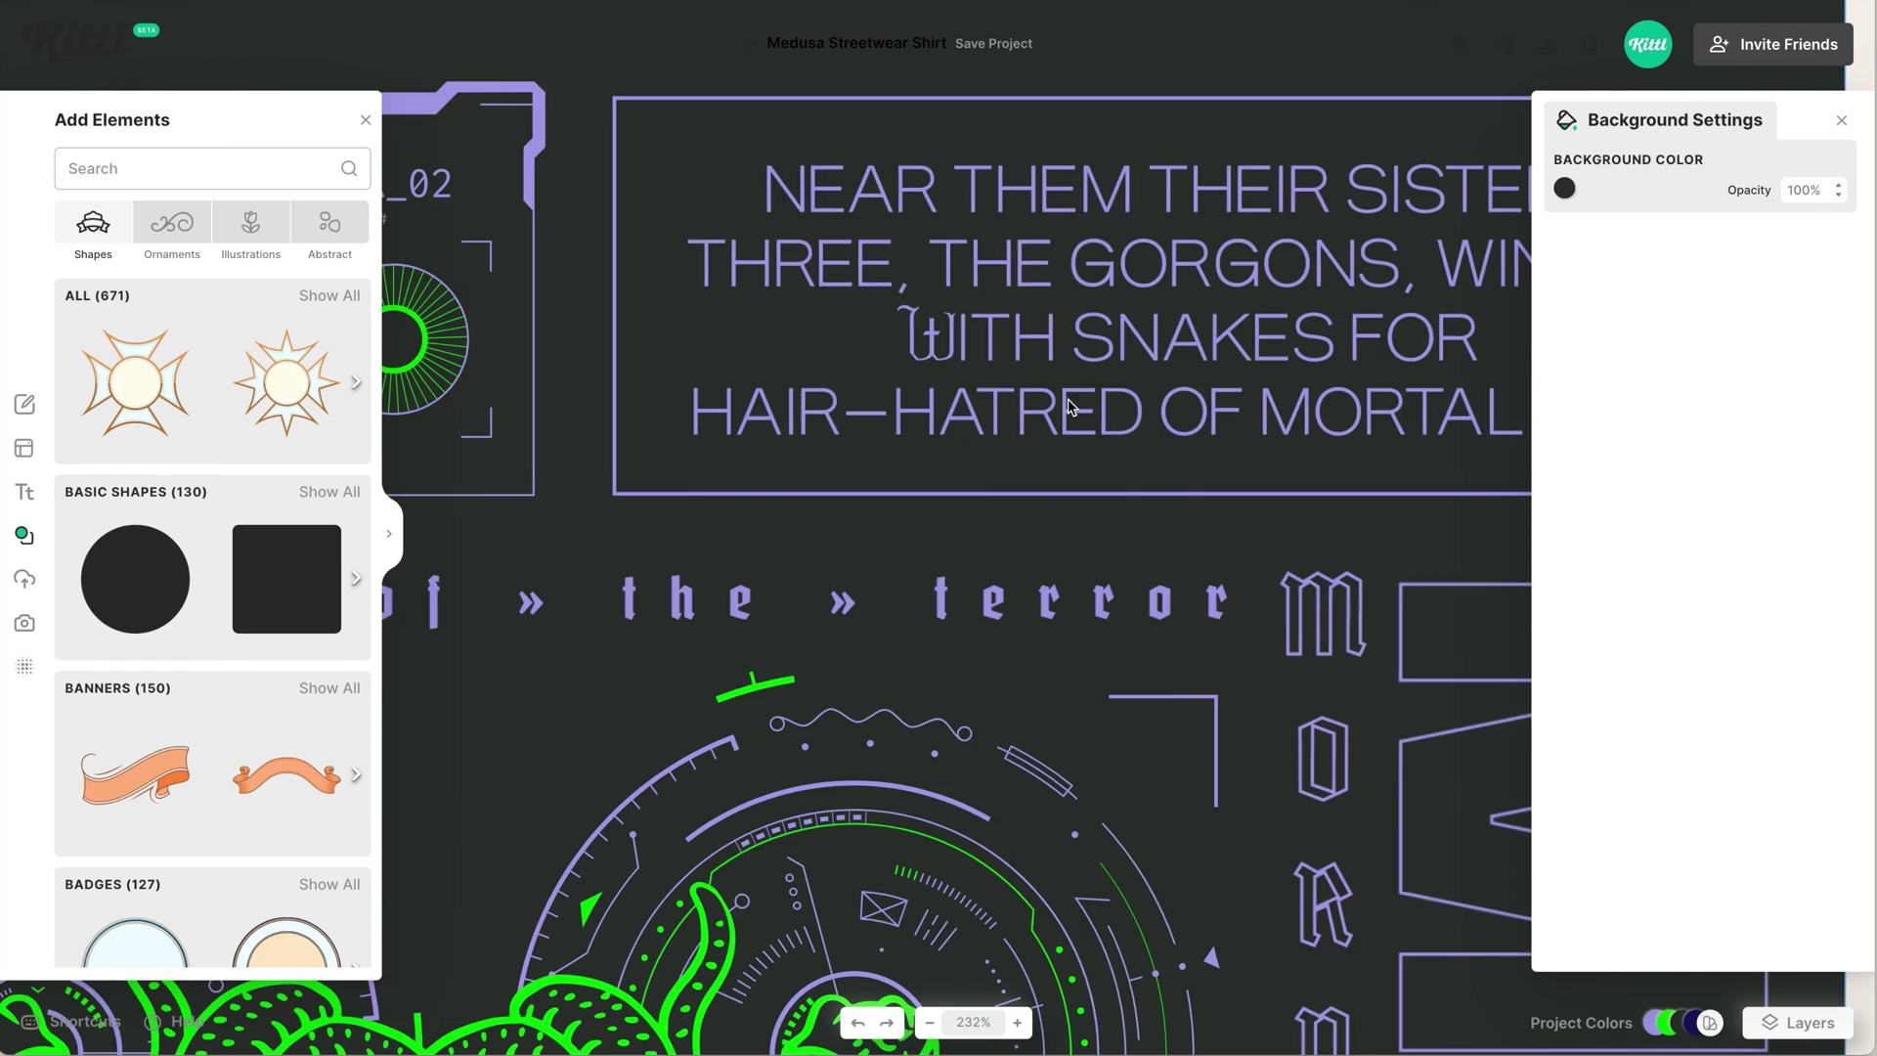
scroll(1076, 411, "right", 2)
double_click(1353, 384)
key("BackSpace")
type("W")
left_click(1147, 467)
key("BackSpace")
type("E")
left_click(924, 311)
key("BackSpace")
type("E")
left_click(1335, 166)
scroll(1316, 214, "right", 1)
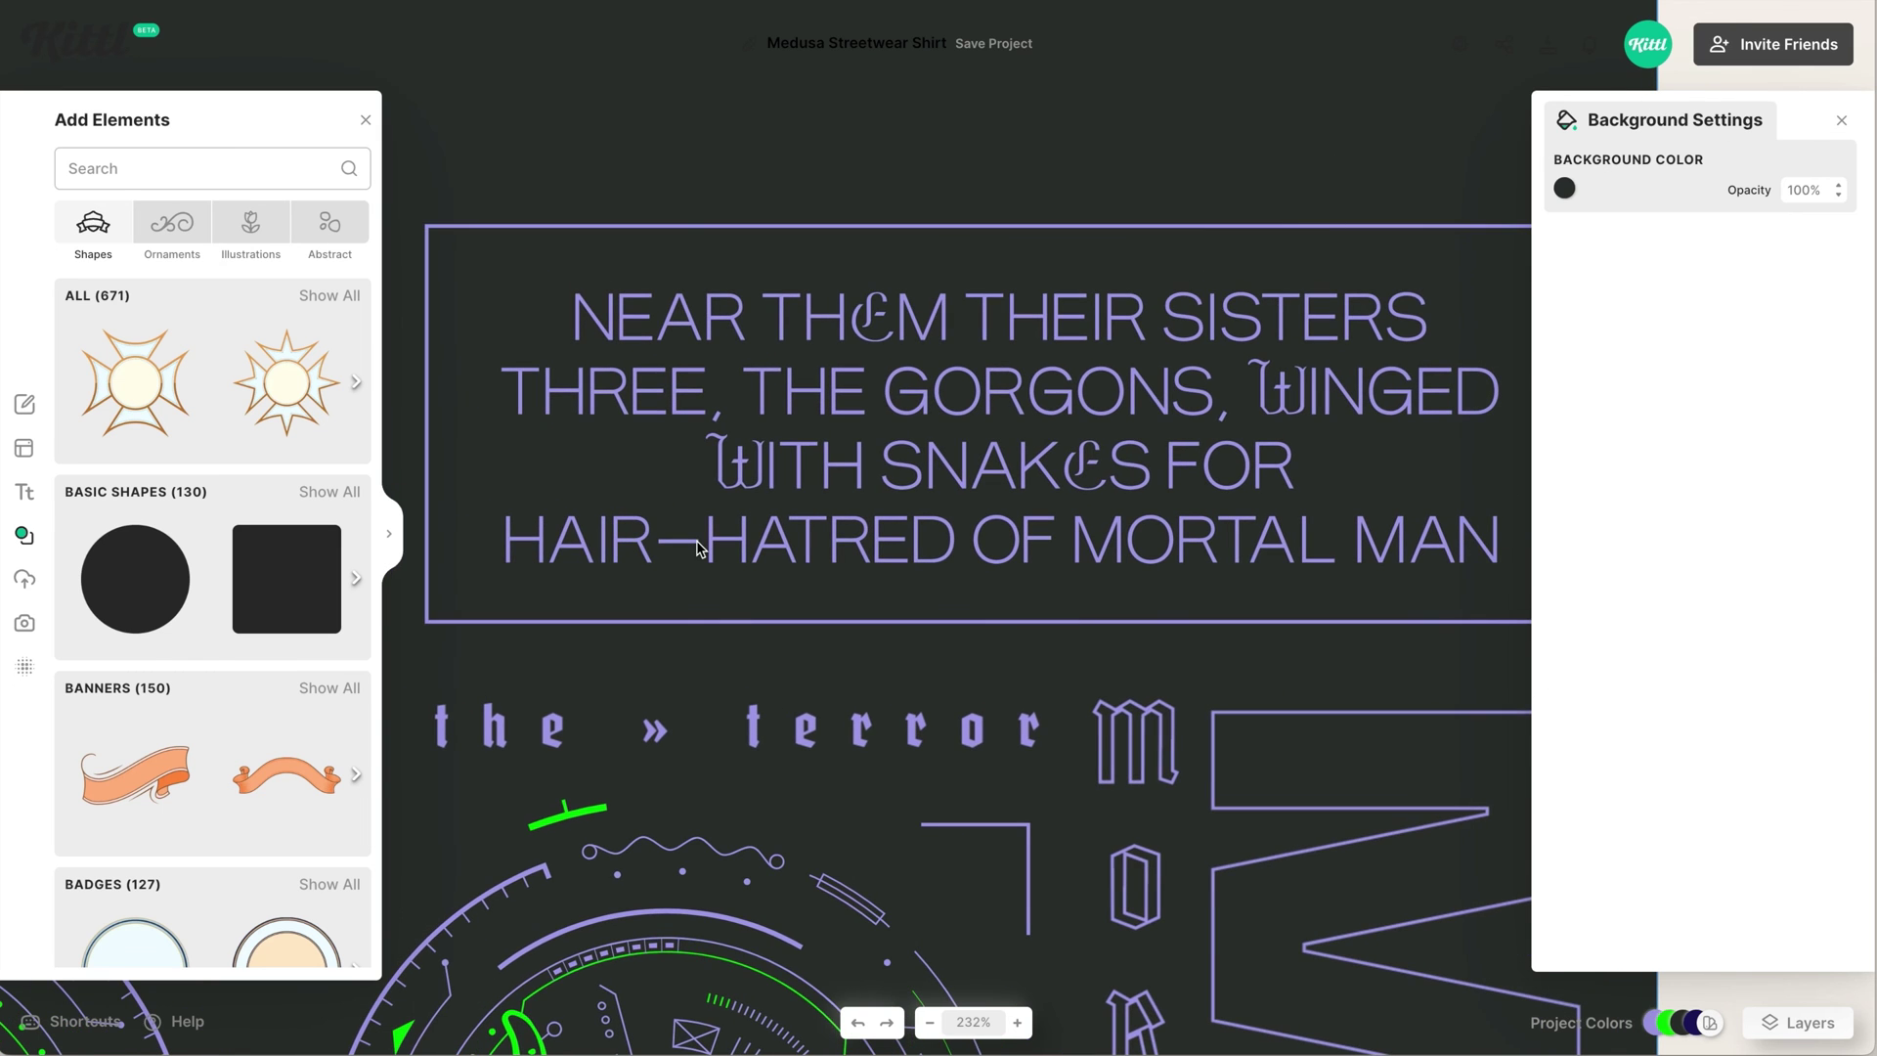
Fine-tune the placement of the couplet inside its frame.
key("ctrl+0")
left_click(1176, 365)
left_click(1308, 366)
left_click(1162, 354)
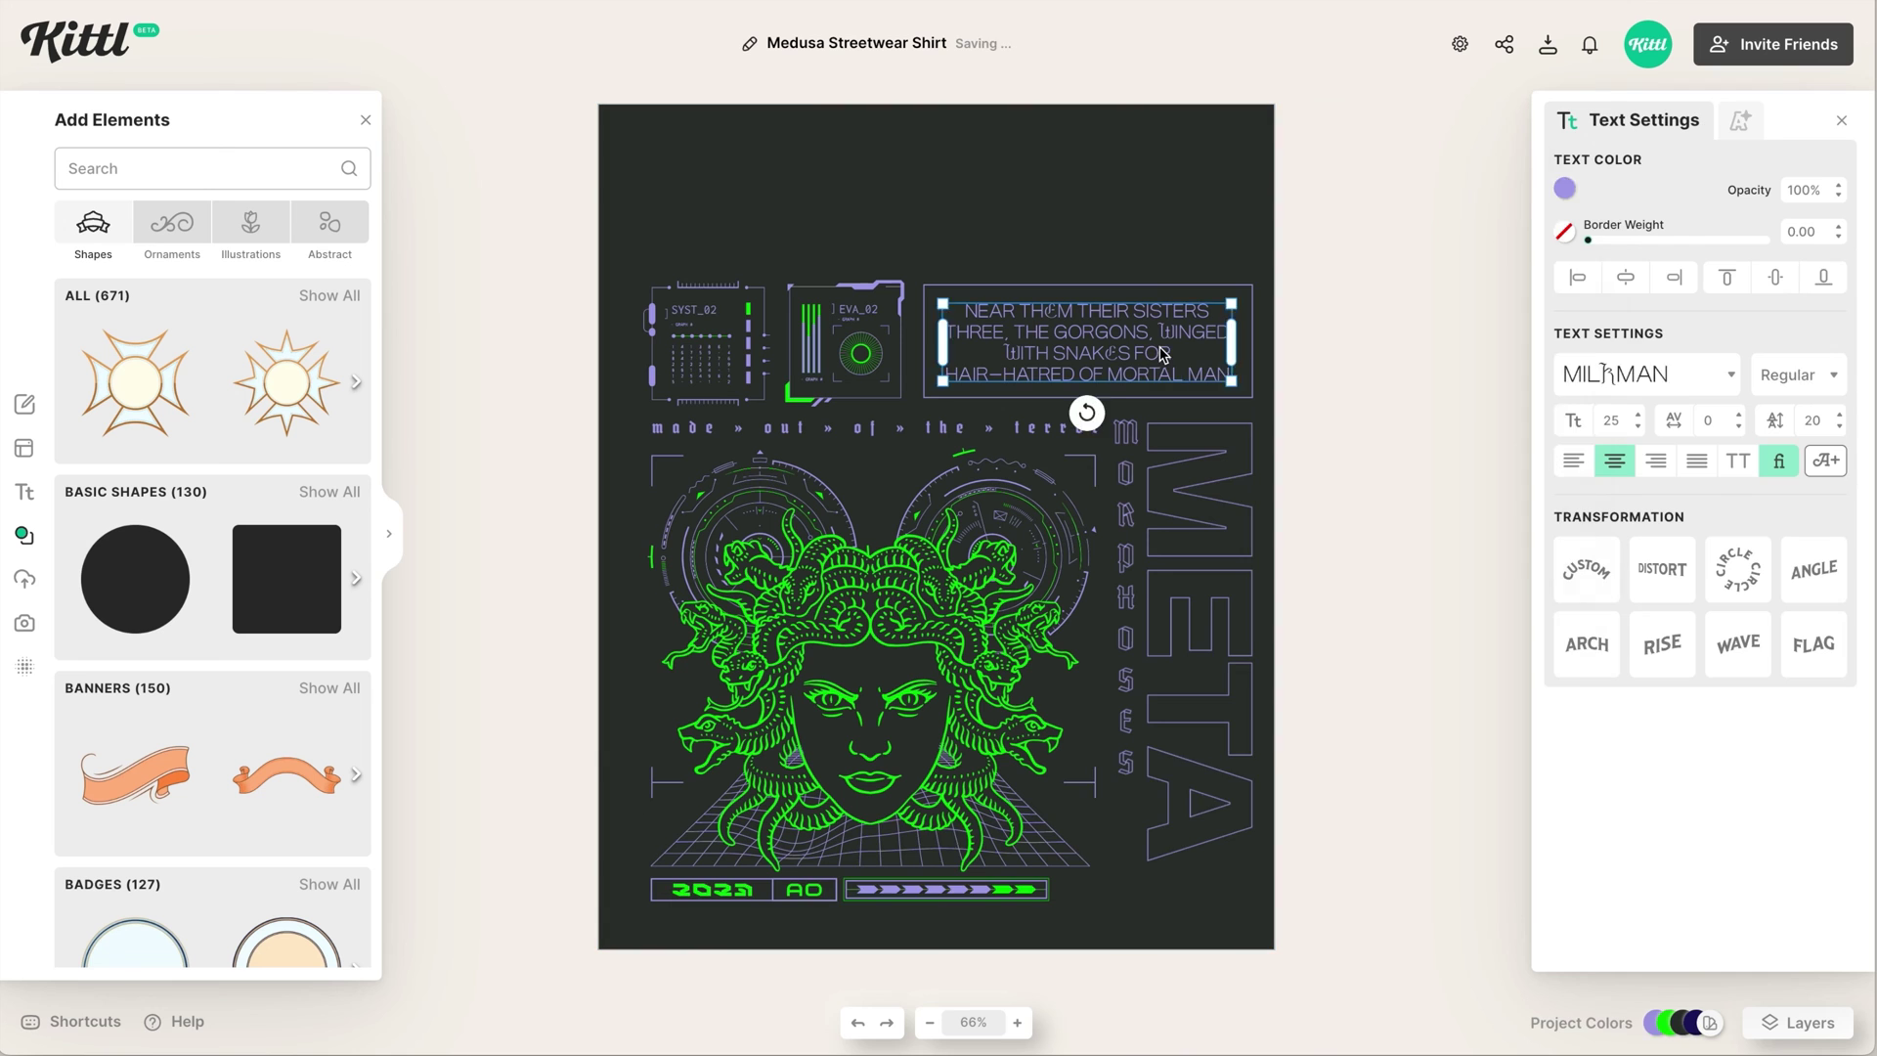
Color the new headline above the panels green and change its text to "respect the".
left_click(1294, 591)
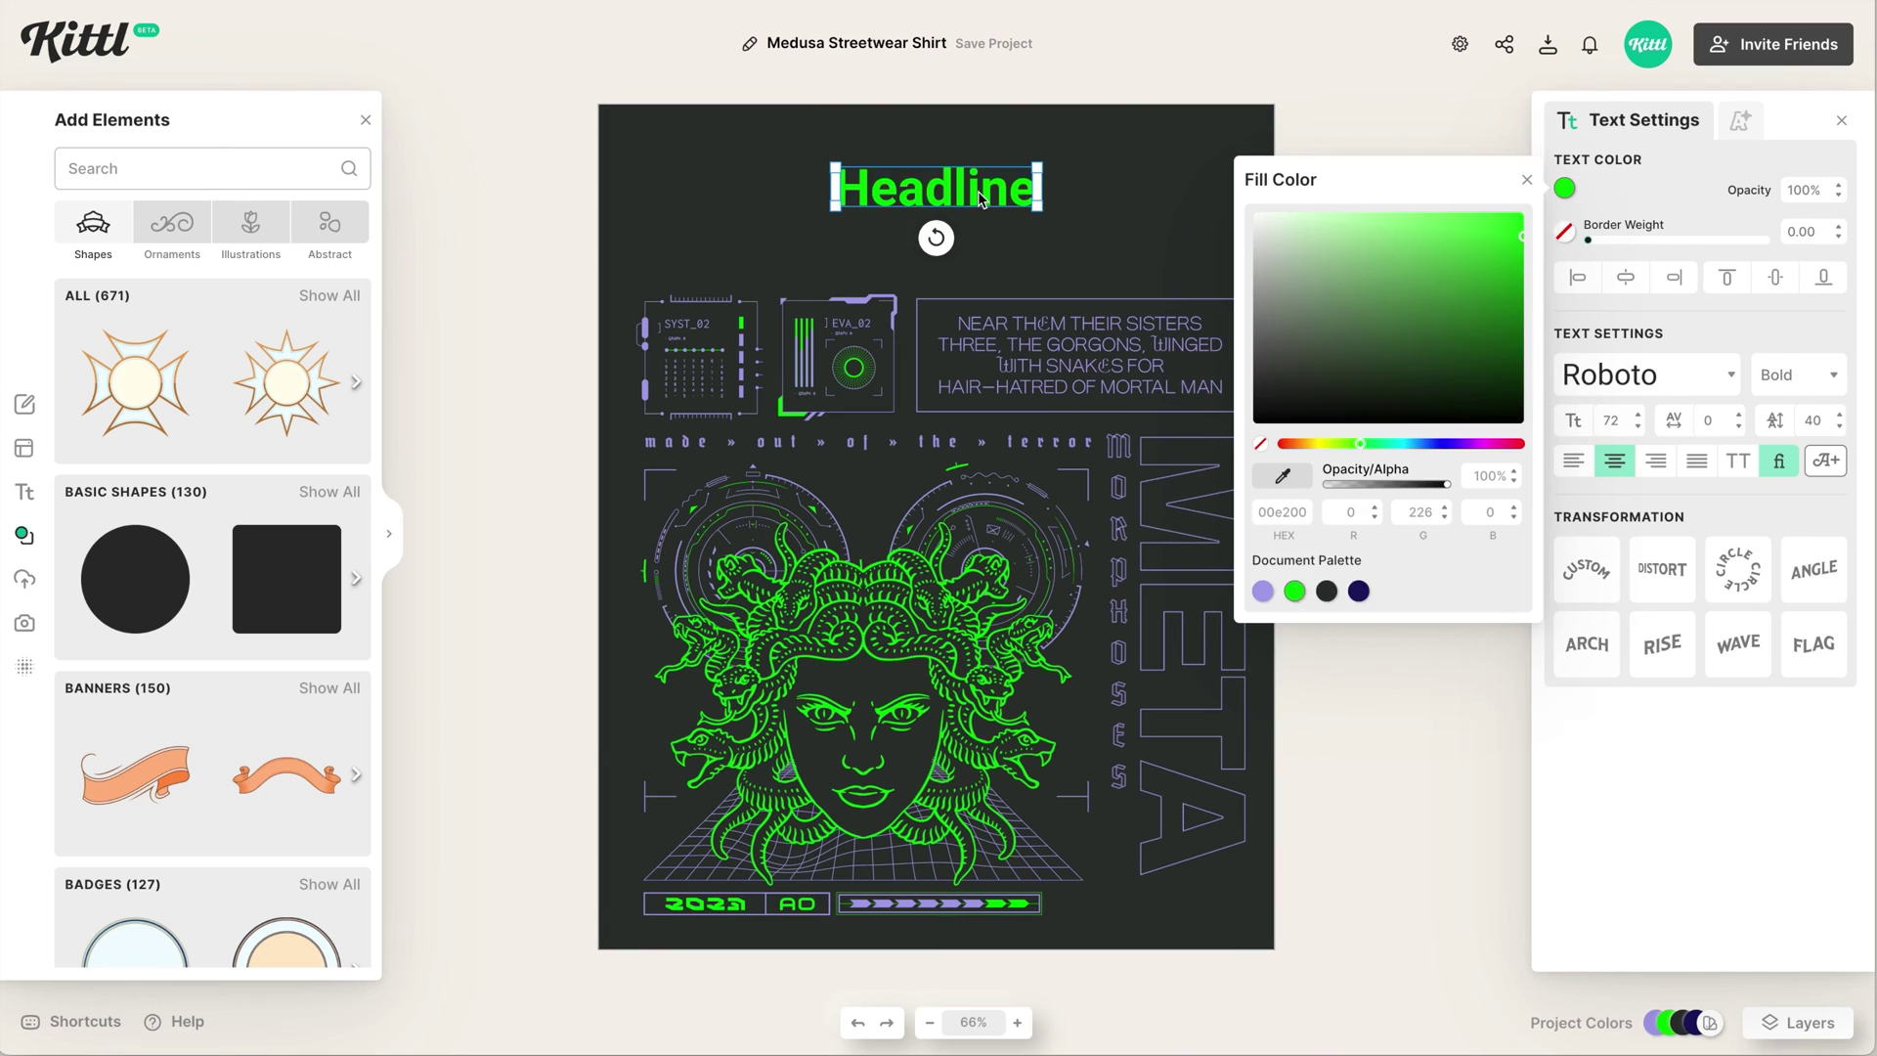
double_click(983, 194)
type("respect the")
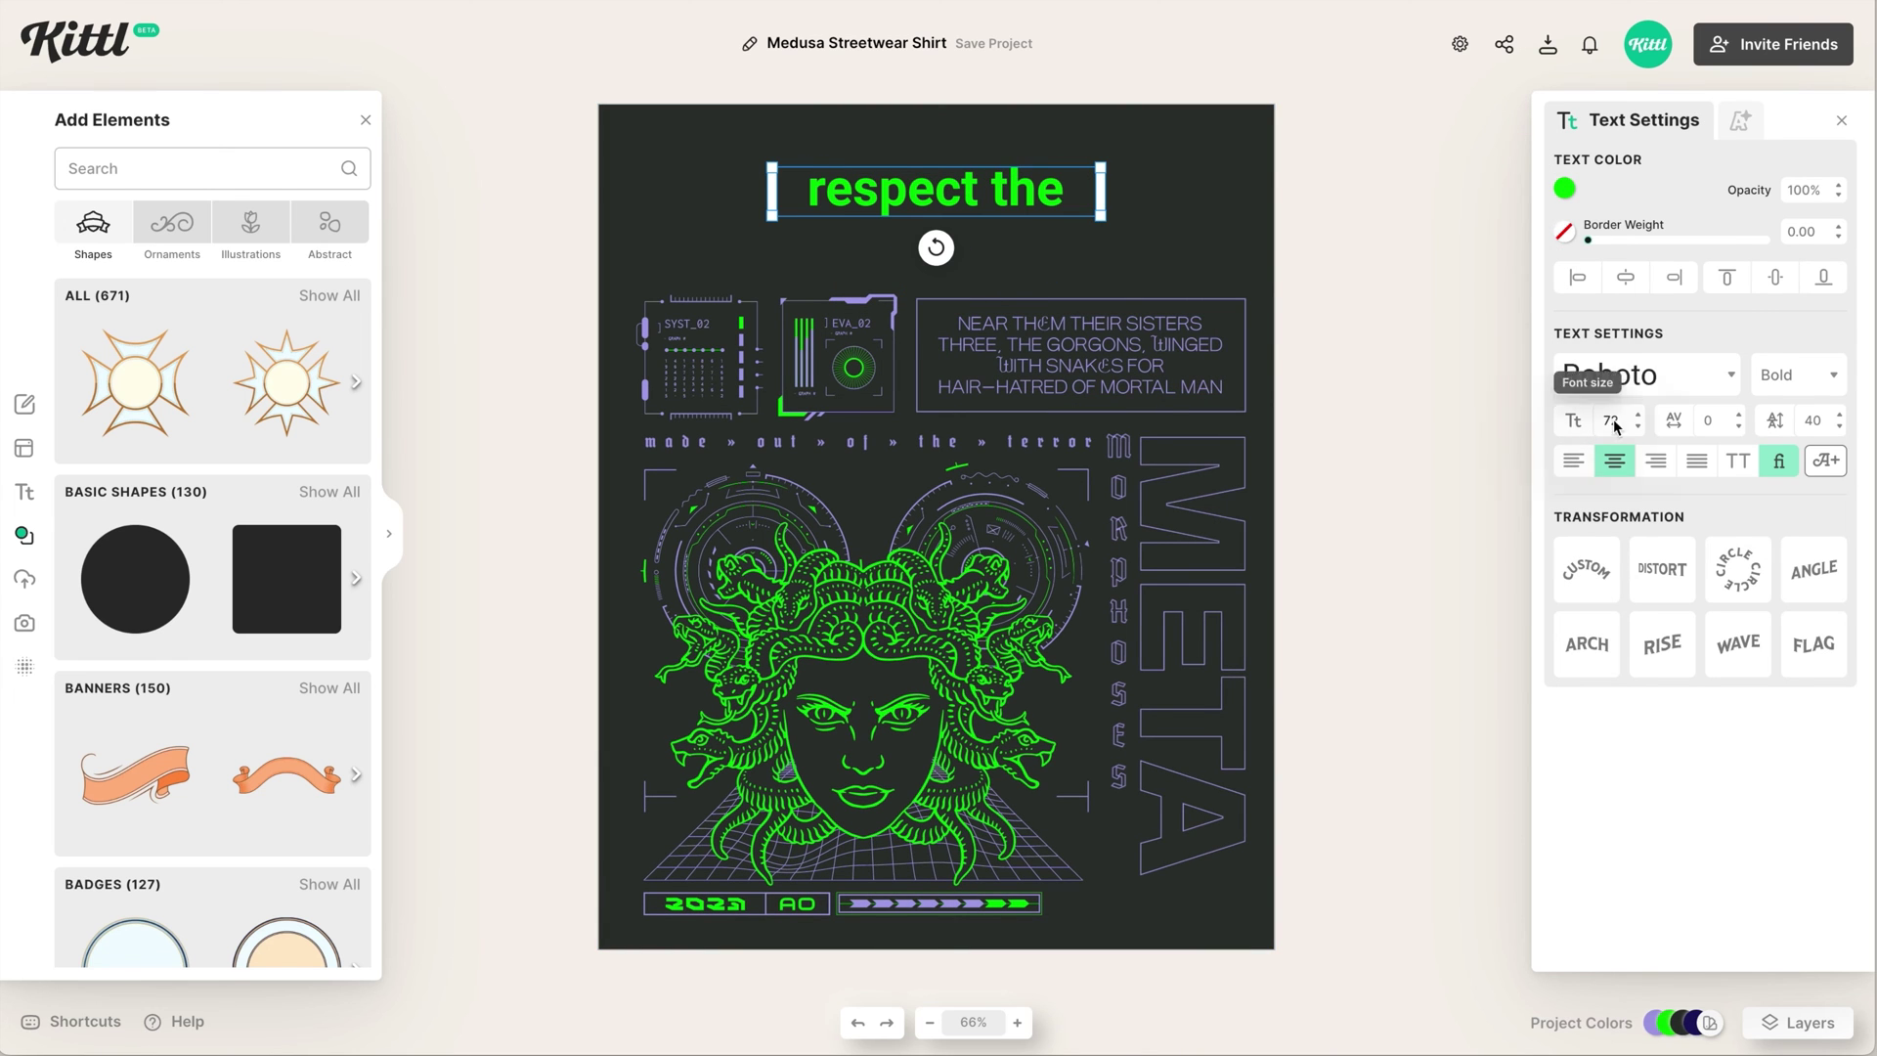
Set the headline in the blocky variable typeface found by searching "mix" and raise its weight to about 750.
left_click(1649, 375)
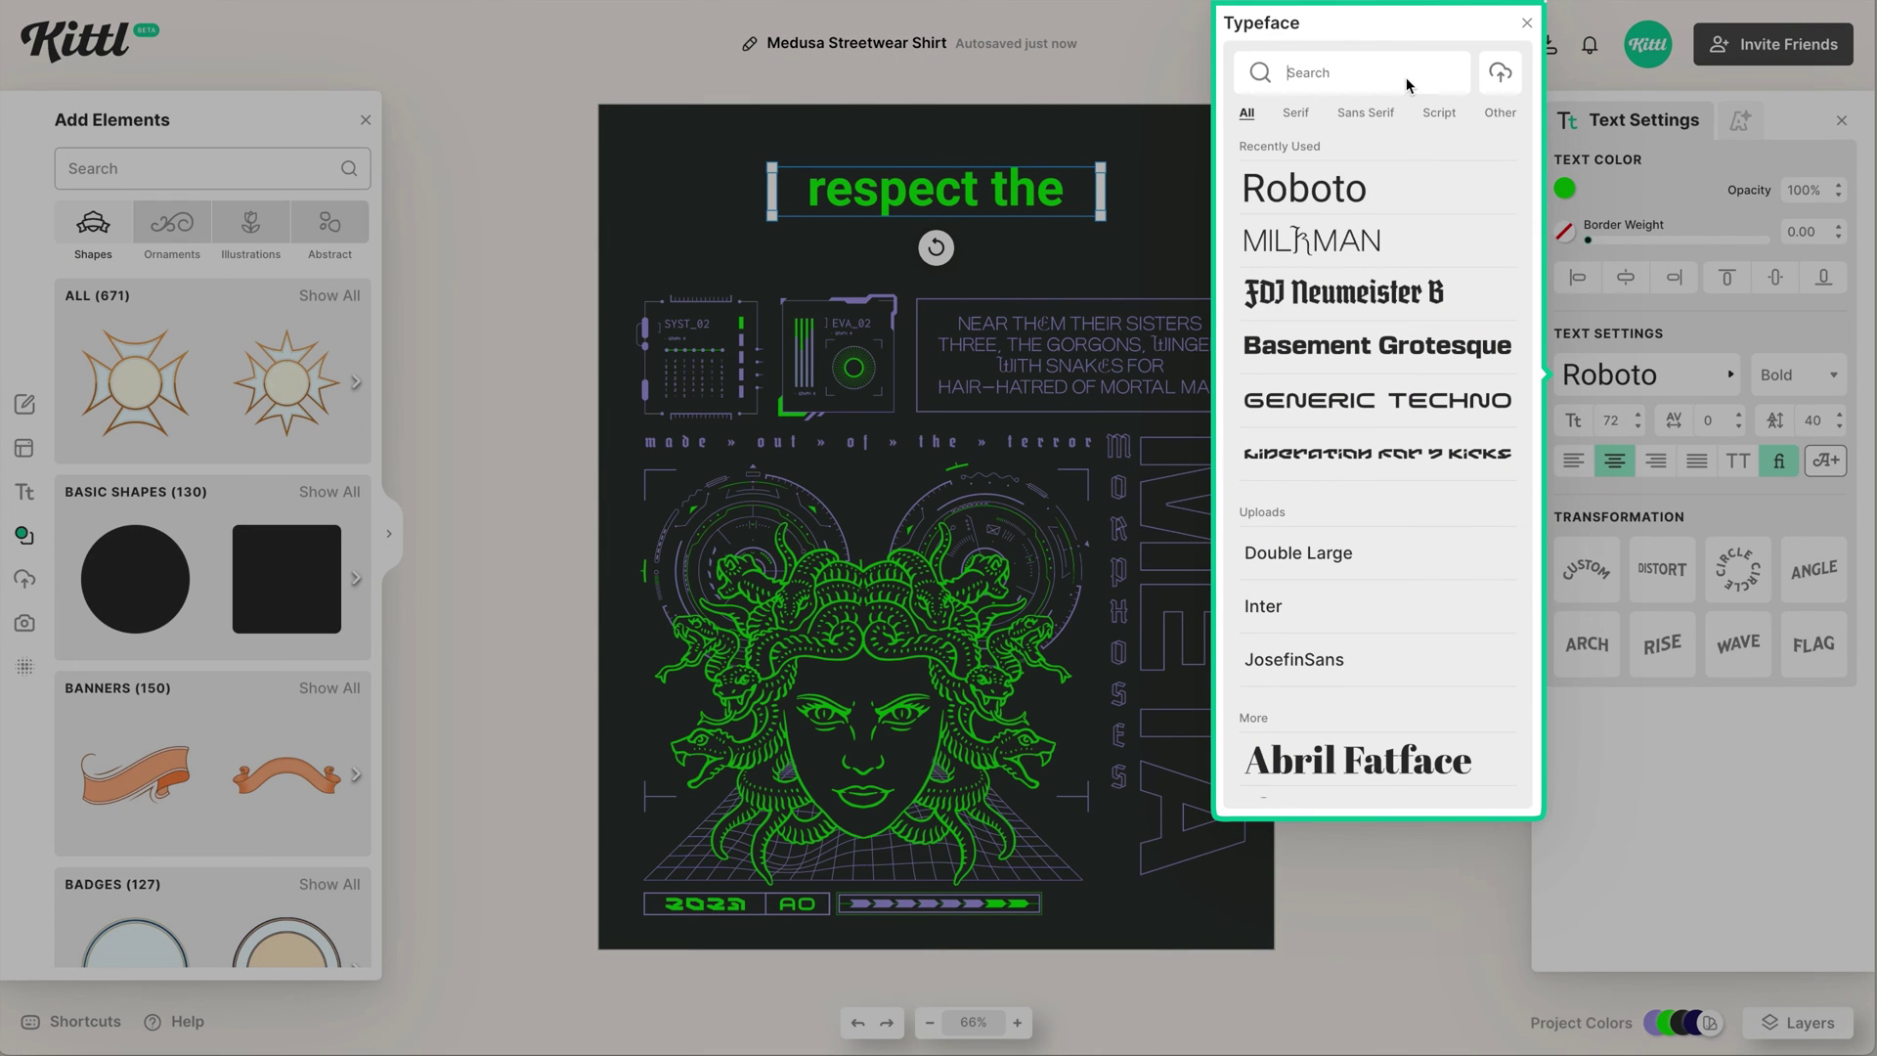
type("mix")
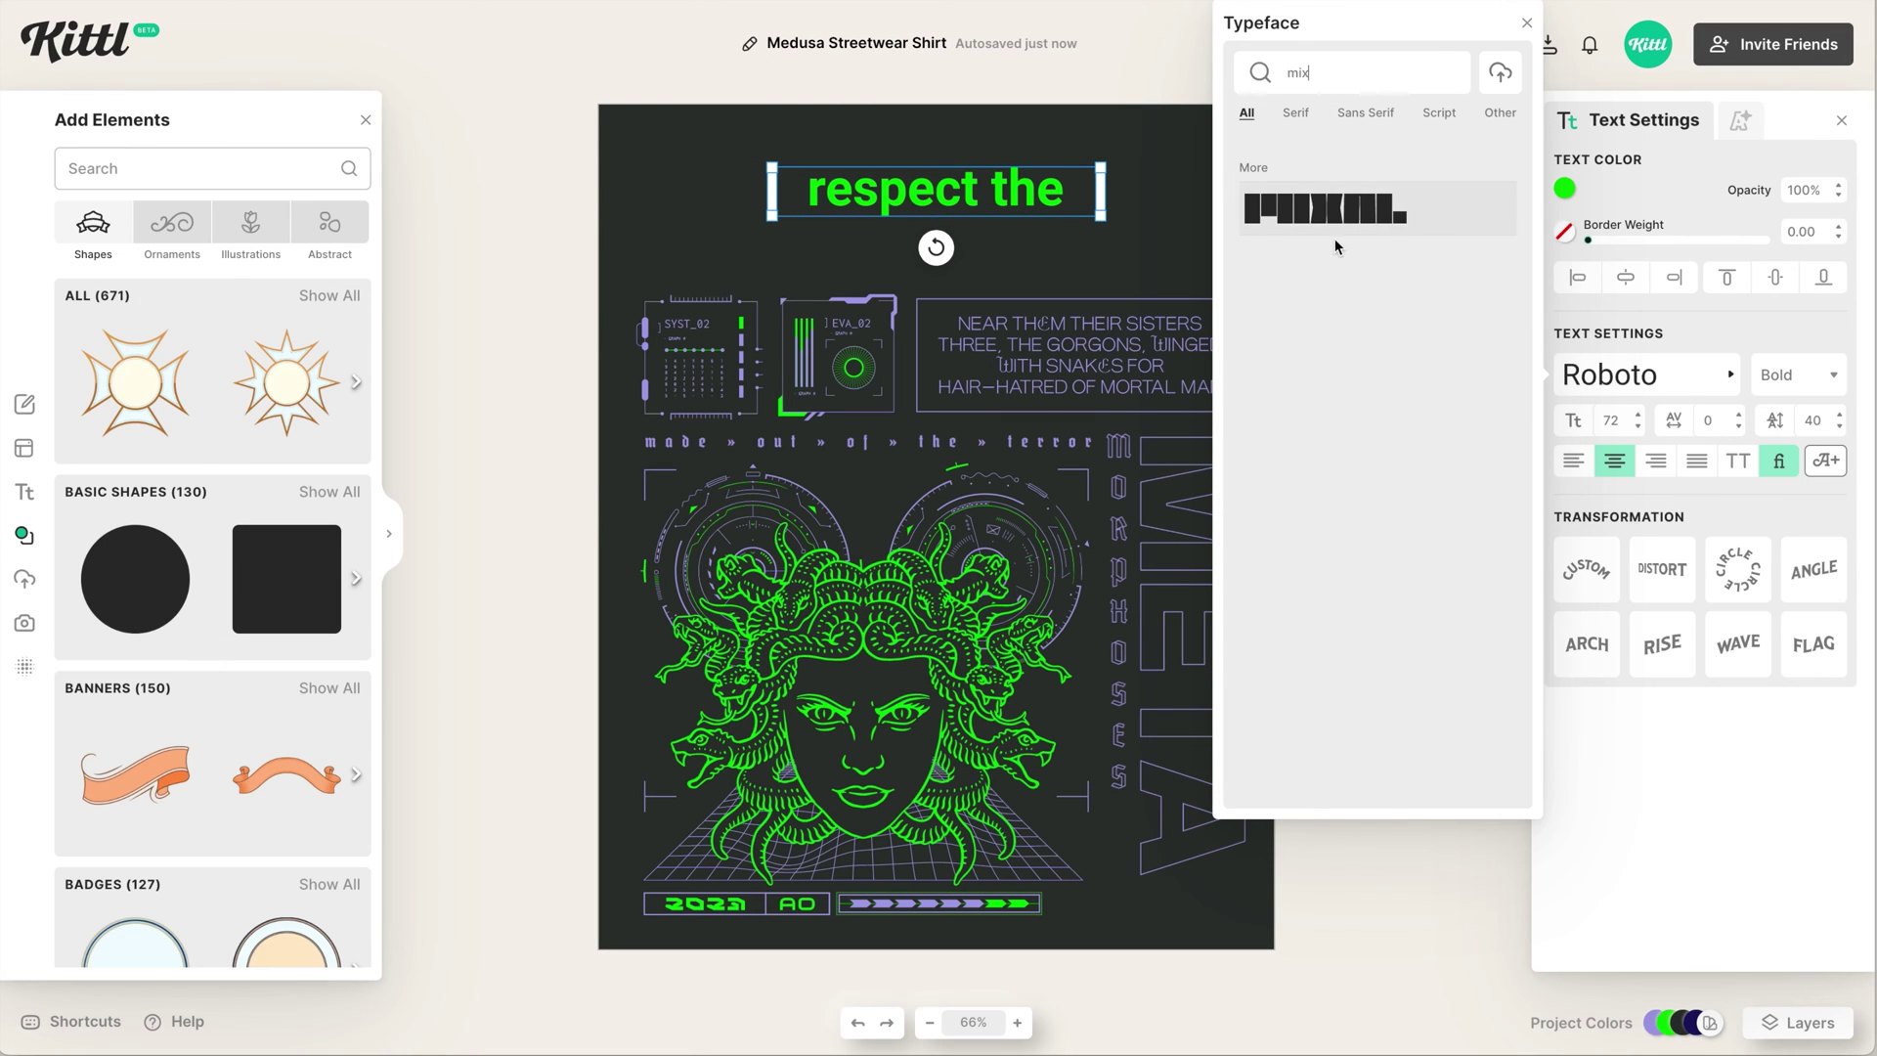
left_click(1399, 218)
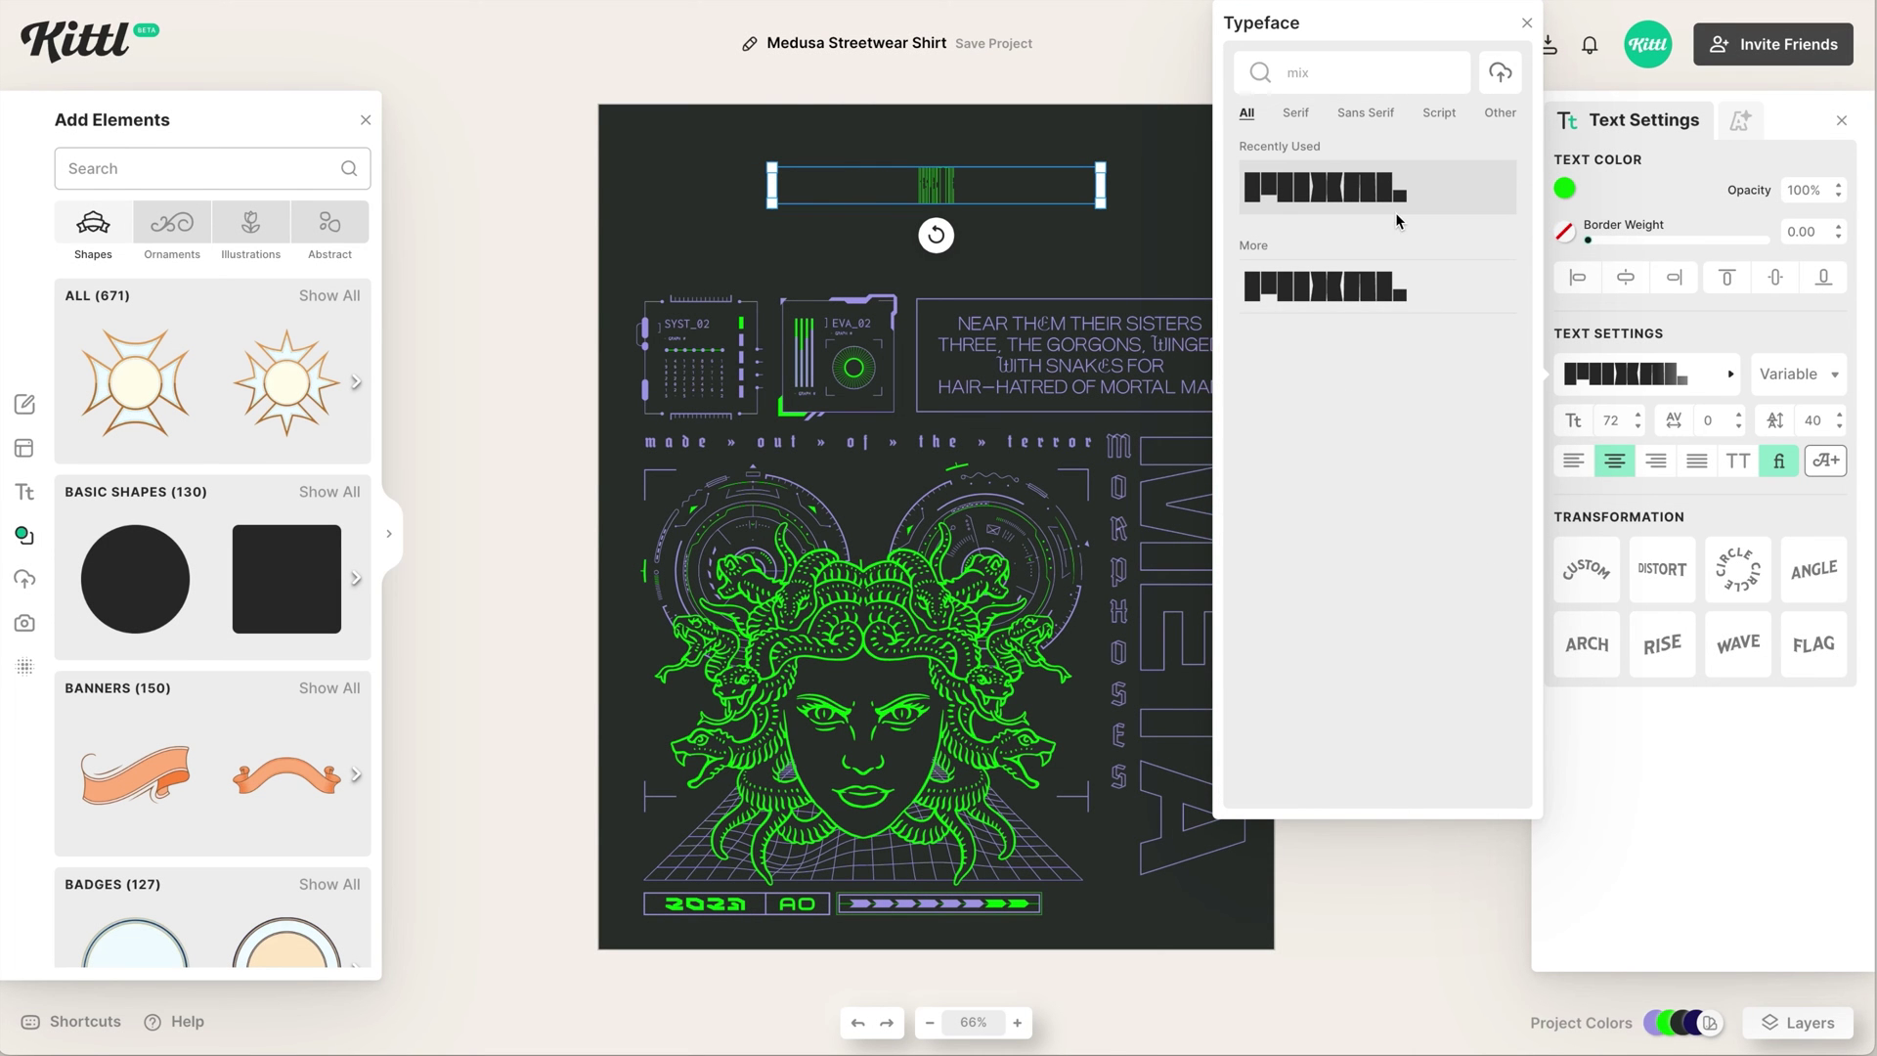
left_click(1803, 377)
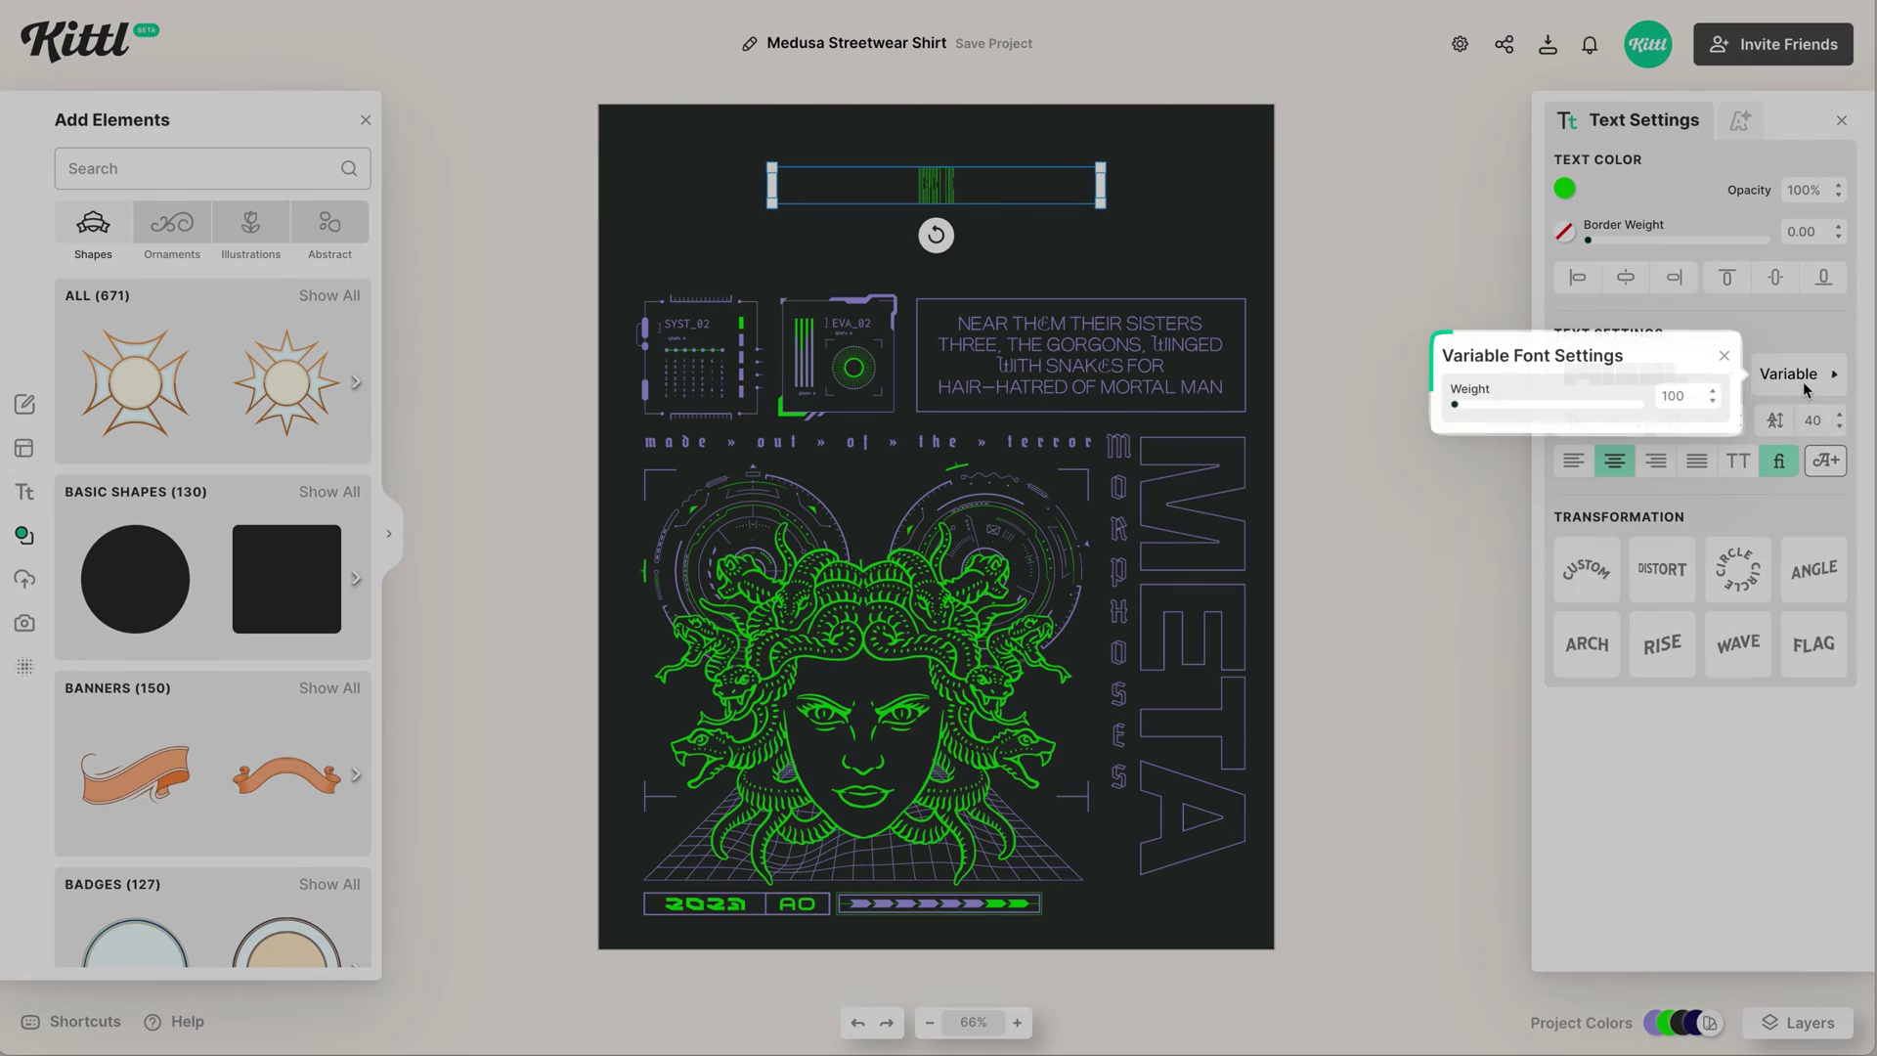
left_click_drag(1455, 404, 1611, 409)
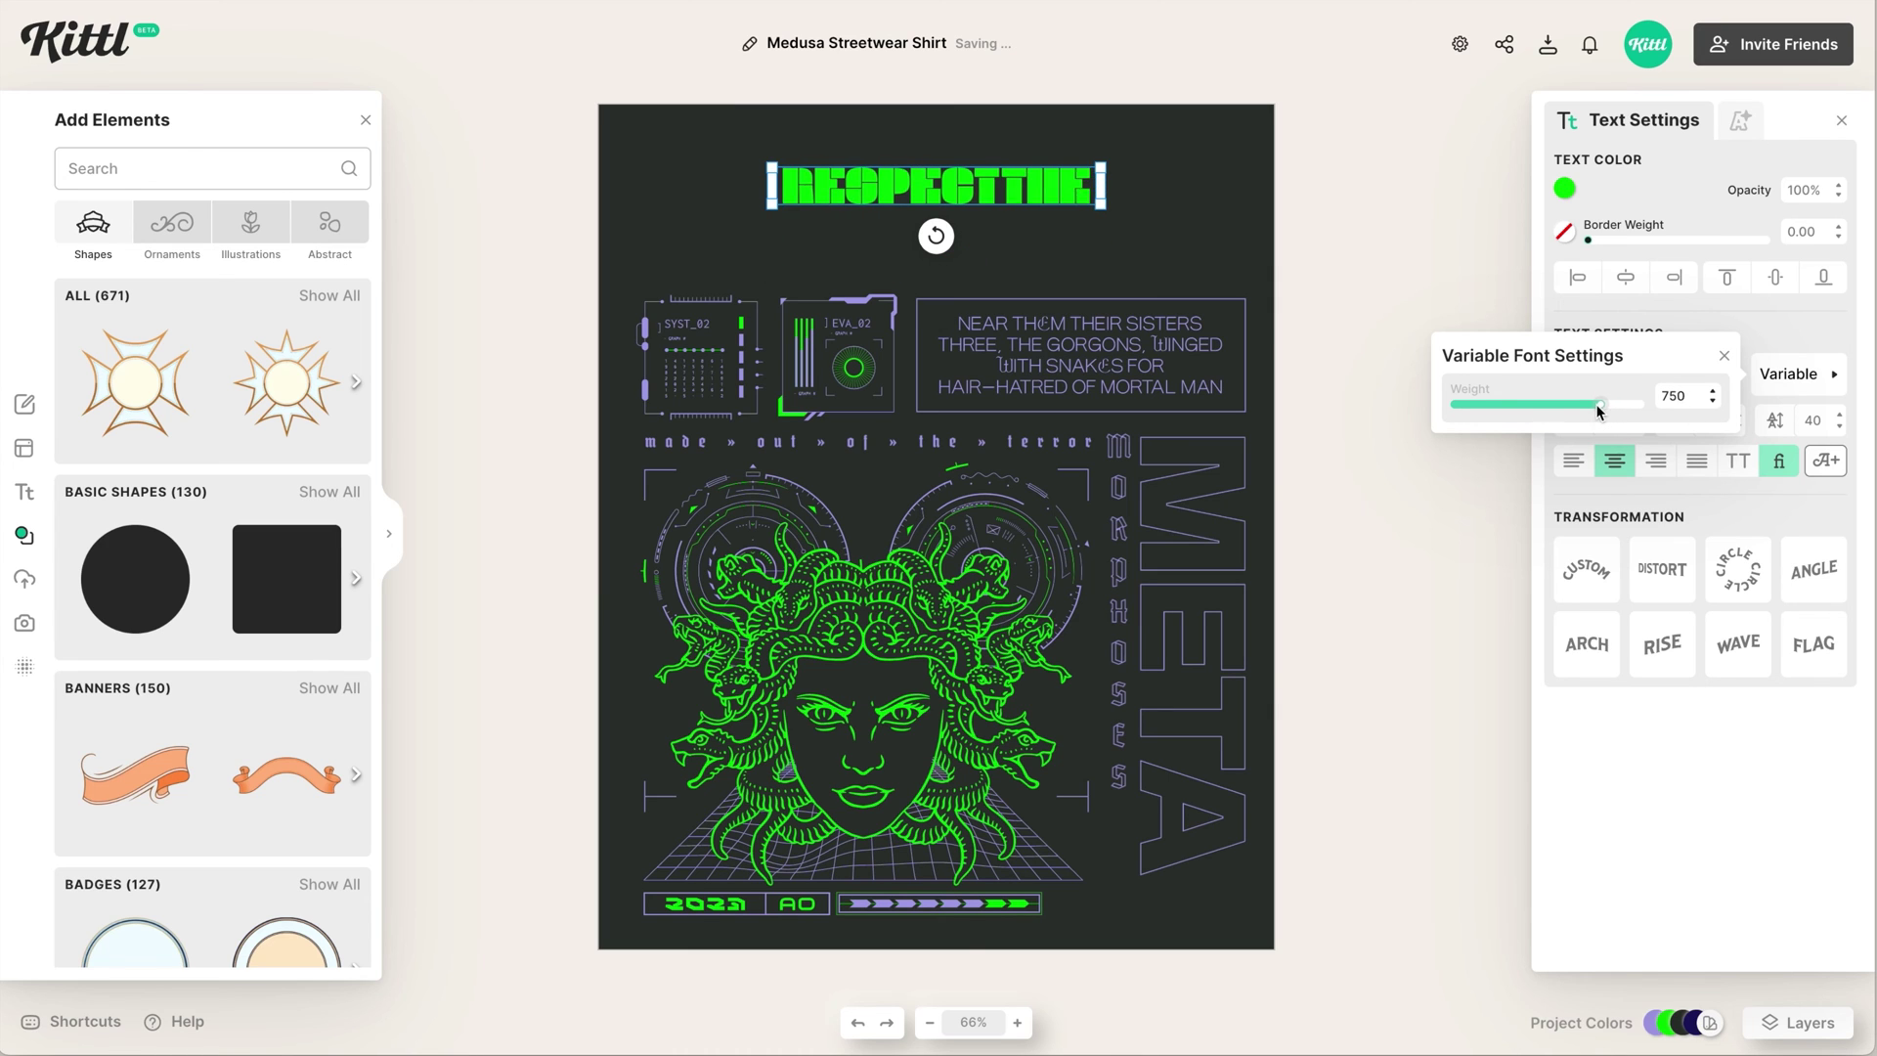
Shrink the "respect the" headline and move it to the artboard's upper-left corner.
left_click(1173, 262)
left_click(1012, 189)
left_click_drag(1012, 188, 794, 164)
left_click(1134, 245)
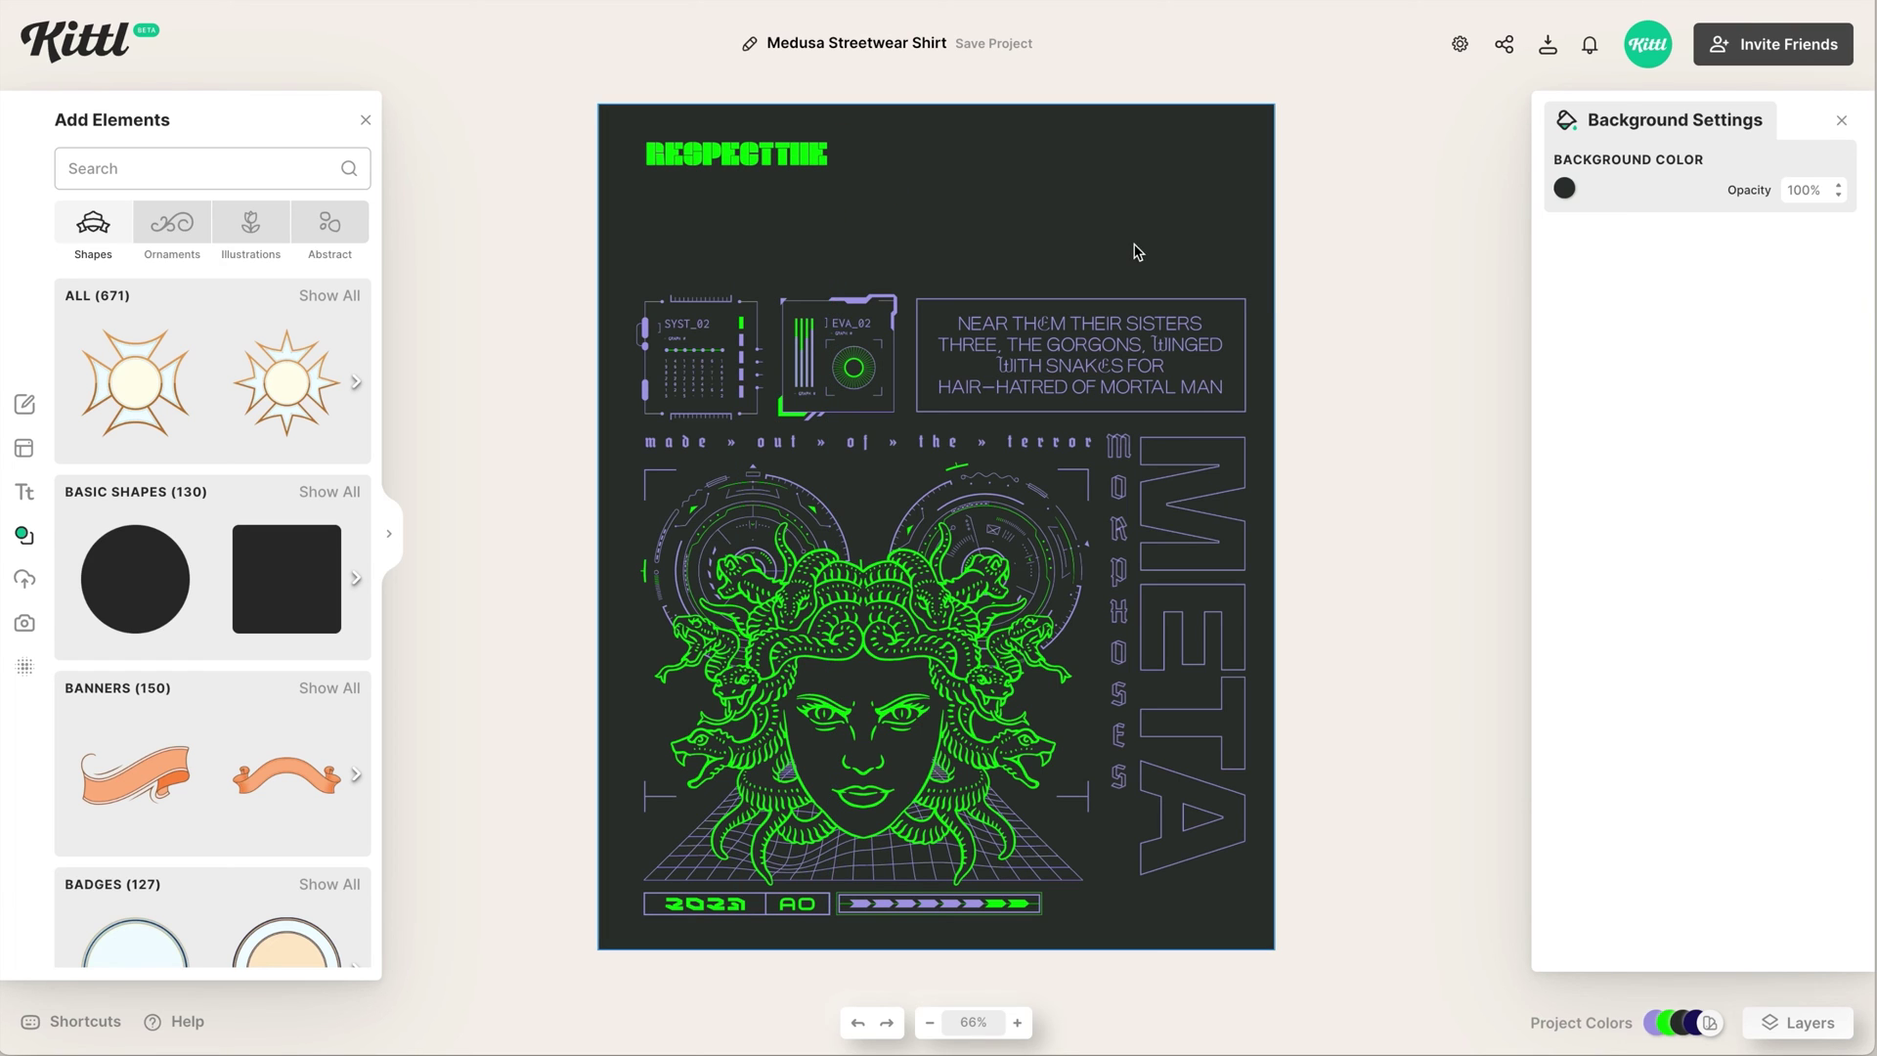
Scale down the artwork, panels and META MORPHOSES text together and reposition them lower on the artboard.
left_click(1202, 470)
left_click_drag(1247, 915, 1198, 866)
left_click_drag(1131, 342, 1148, 379)
Duplicate the "respect the" headline directly below itself and change the copy's text to "DEITY".
left_click_drag(804, 162, 823, 215)
double_click(822, 215)
key("BackSpace")
key("BackSpace")
key("BackSpace")
key("BackSpace")
key("BackSpace")
key("BackSpace")
key("BackSpace")
key("BackSpace")
key("BackSpace")
key("BackSpace")
type("DEITY")
left_click(942, 246)
left_click(753, 217)
Set DEITY's variable font weight to 299 and enlarge it to match the width of the headline above.
left_click(1797, 375)
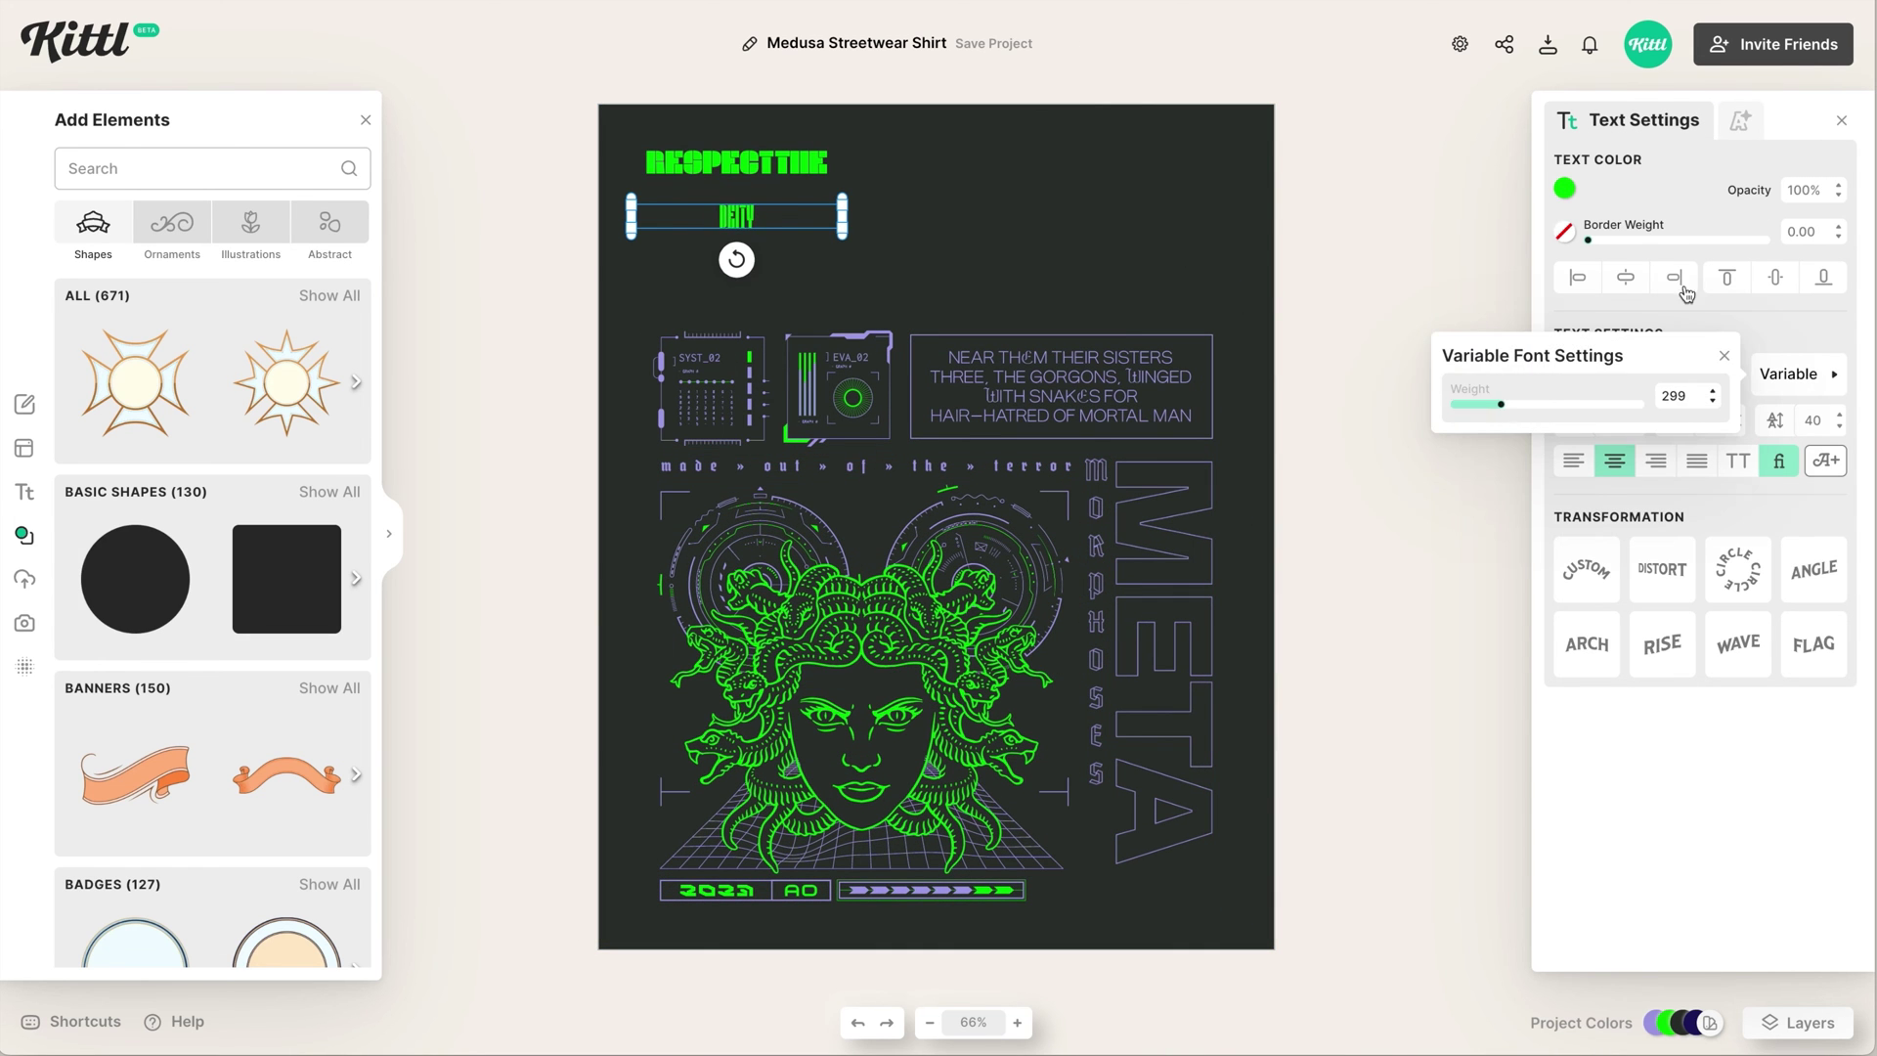
left_click(1725, 356)
left_click(1639, 415)
left_click(959, 235)
Tighten the gap between the headline and DEITY, then shift both lines together toward the artwork's left edge.
scroll(647, 166, "up", 5)
left_click_drag(846, 343, 845, 323)
left_click_drag(867, 181, 866, 209)
left_click(908, 319, "shift")
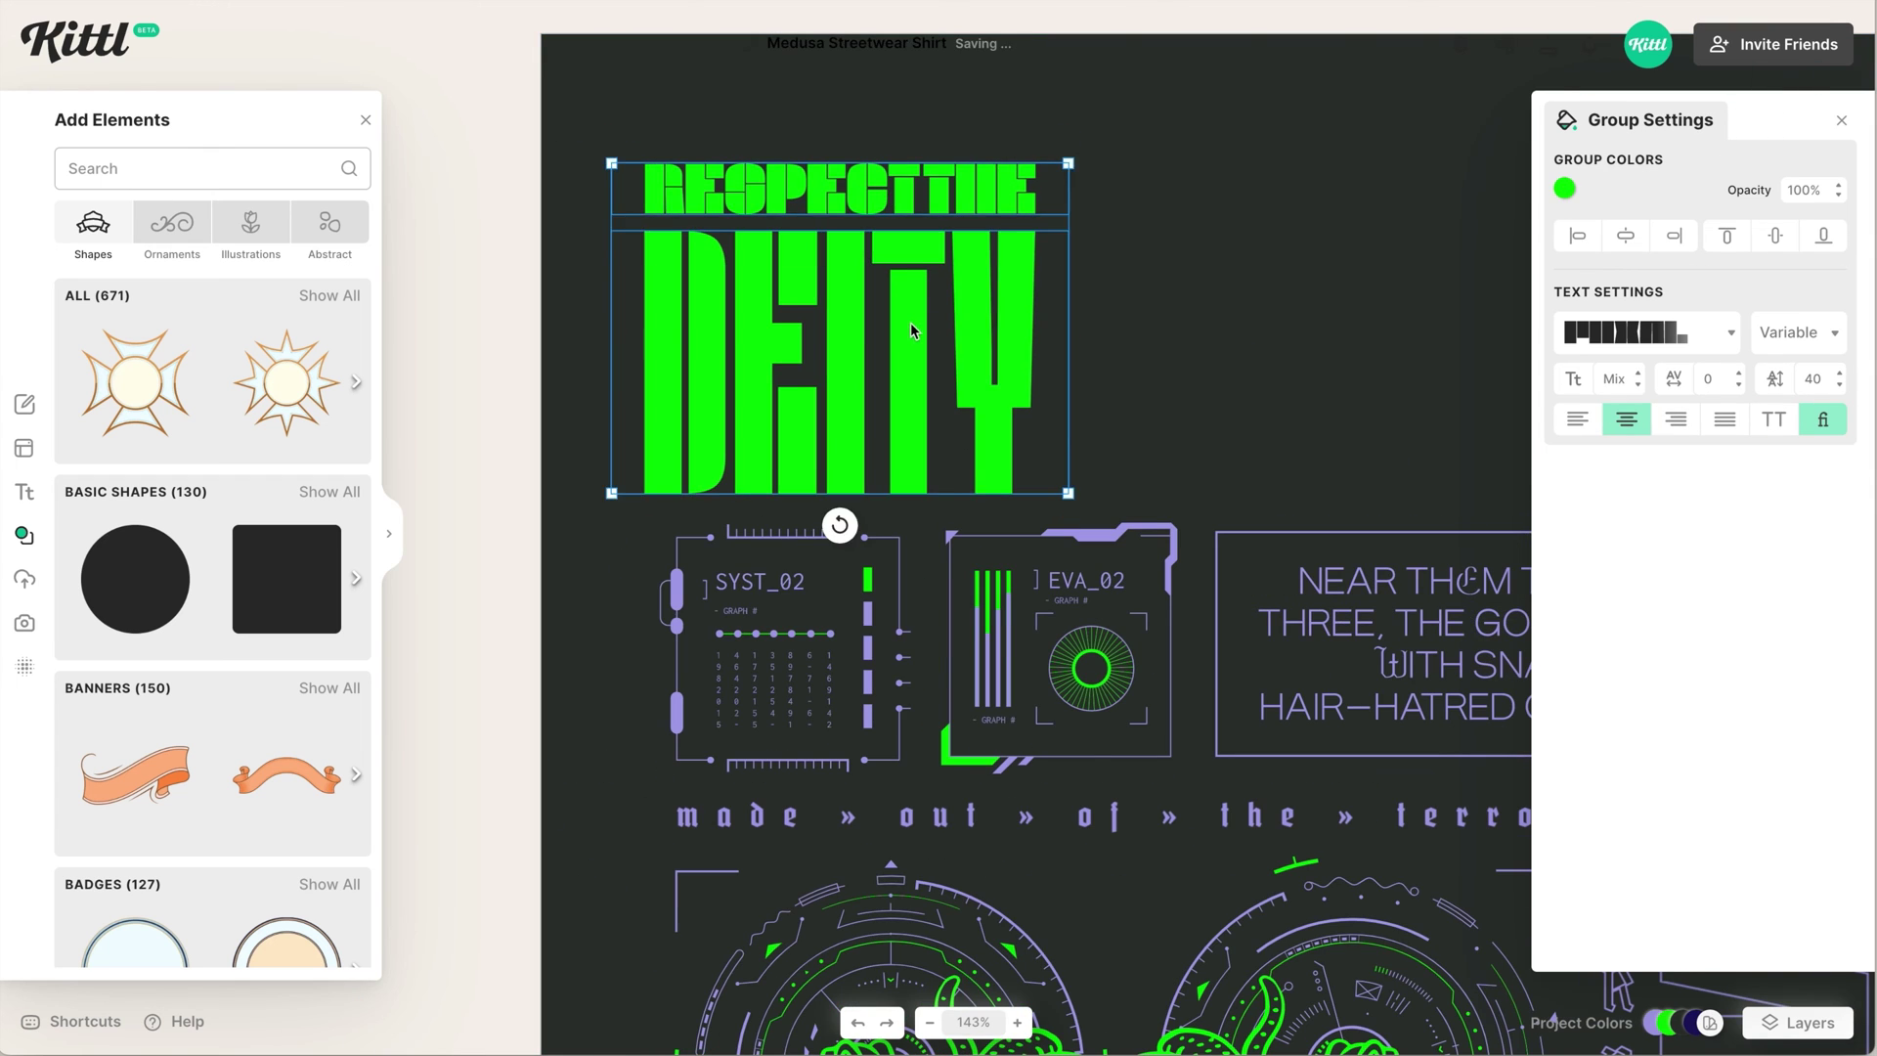
left_click_drag(908, 323, 937, 323)
scroll(1220, 382, "right", 3)
Lower DEITY's variable font weight further and enlarge it to fill the height between the headline and the HUD panels.
left_click(1220, 381)
left_click_drag(636, 275, 636, 196)
left_click(636, 430)
left_click(1798, 375)
left_click_drag(1464, 402, 1451, 402)
left_click(1005, 411)
left_click_drag(779, 431, 720, 479)
left_click_drag(834, 364, 983, 247)
left_click(811, 196, "shift")
left_click_drag(812, 195, 811, 159)
left_click(1173, 381)
Select the whole design, scale it down slightly and recenter it on the artboard.
key("super+0")
left_click_drag(1320, 964, 529, 93)
left_click_drag(880, 244, 880, 260)
left_click_drag(1213, 126, 1202, 139)
left_click(1287, 205)
Nudge DEITY up three increments toward the headline above it.
left_click(826, 260)
key("Up")
key("Up")
key("Up")
left_click(1021, 274)
Duplicate the "respect the" headline to its right and change the copy's text to "THE TALE".
left_click_drag(820, 153, 1006, 170)
scroll(960, 147, "up", 5)
double_click(1006, 170)
type("THE TALE")
left_click(832, 369)
Add a basic square, flatten it into a bar and send it behind THE TALE.
left_click(287, 579)
left_click_drag(938, 508, 939, 391)
left_click_drag(936, 684, 950, 181)
key("super+[")
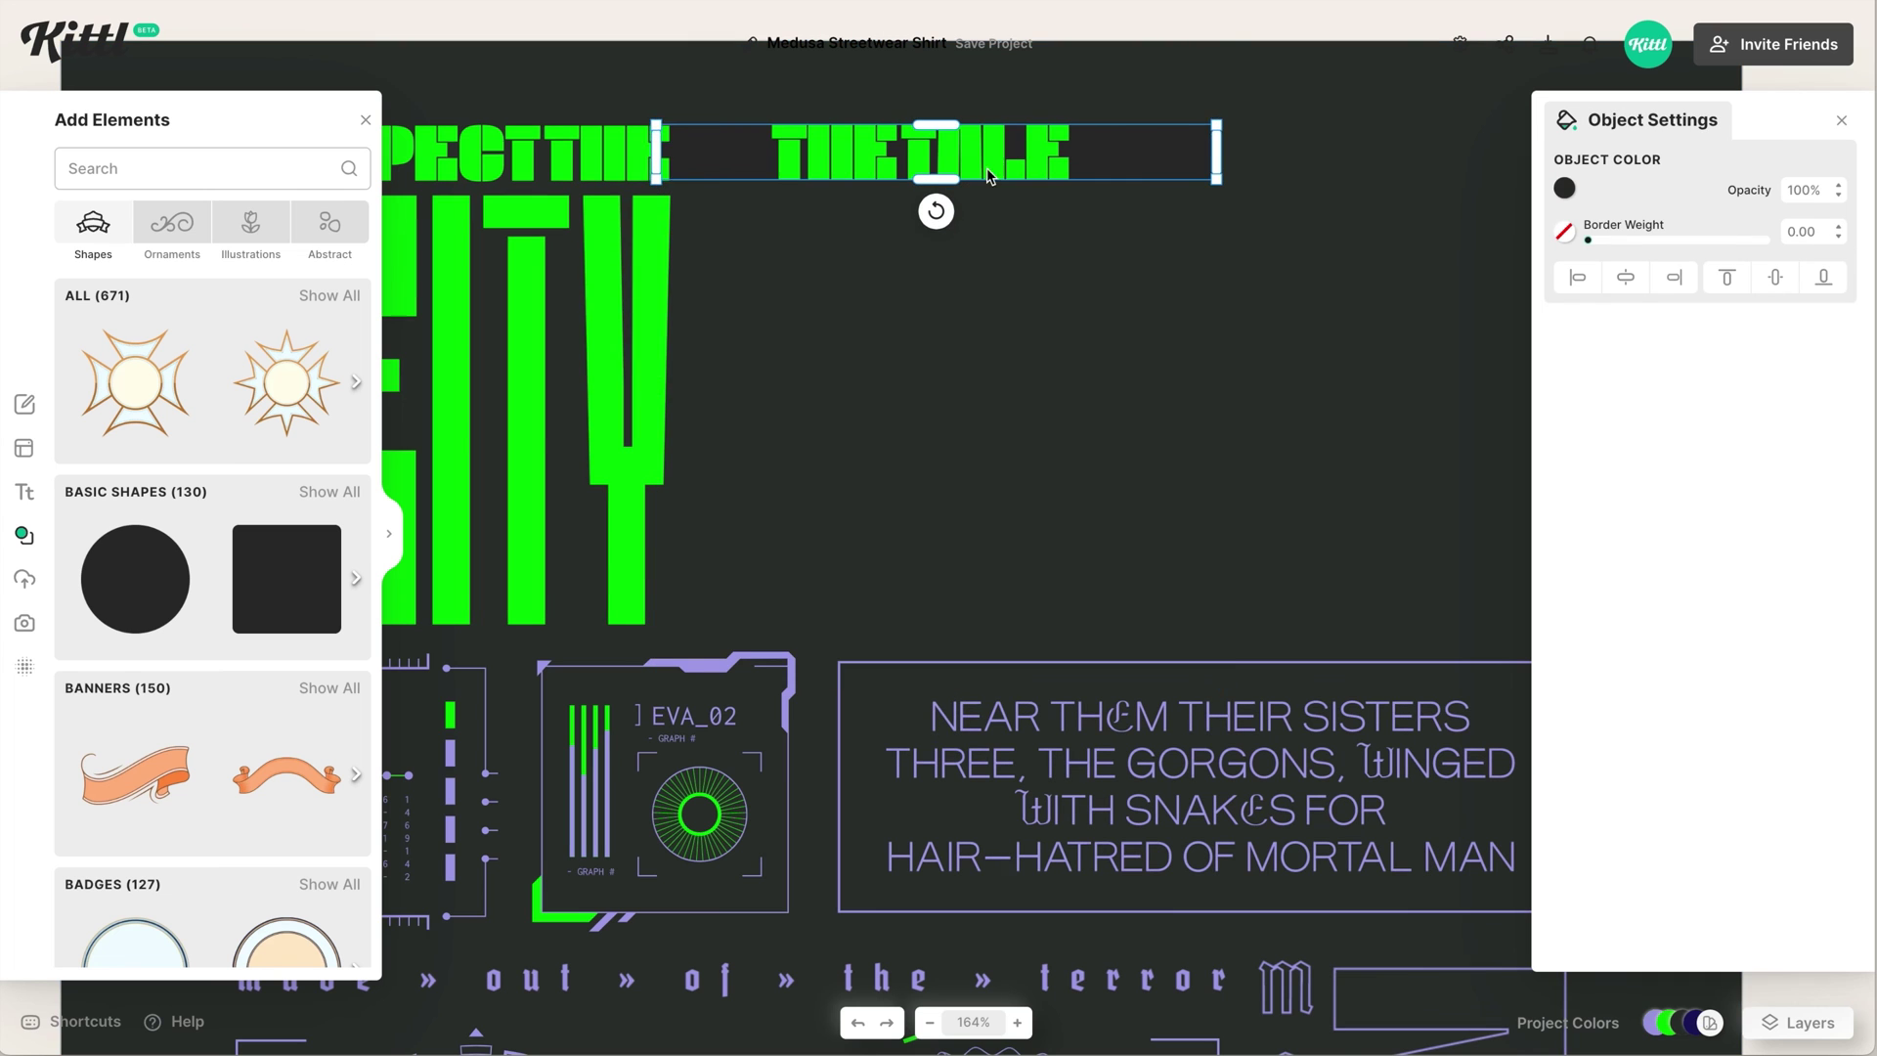
Color the bar light purple and the THE TALE lettering dark gray.
left_click(1036, 156, "shift")
left_click(1566, 189)
left_click(1294, 591)
left_click(1596, 189)
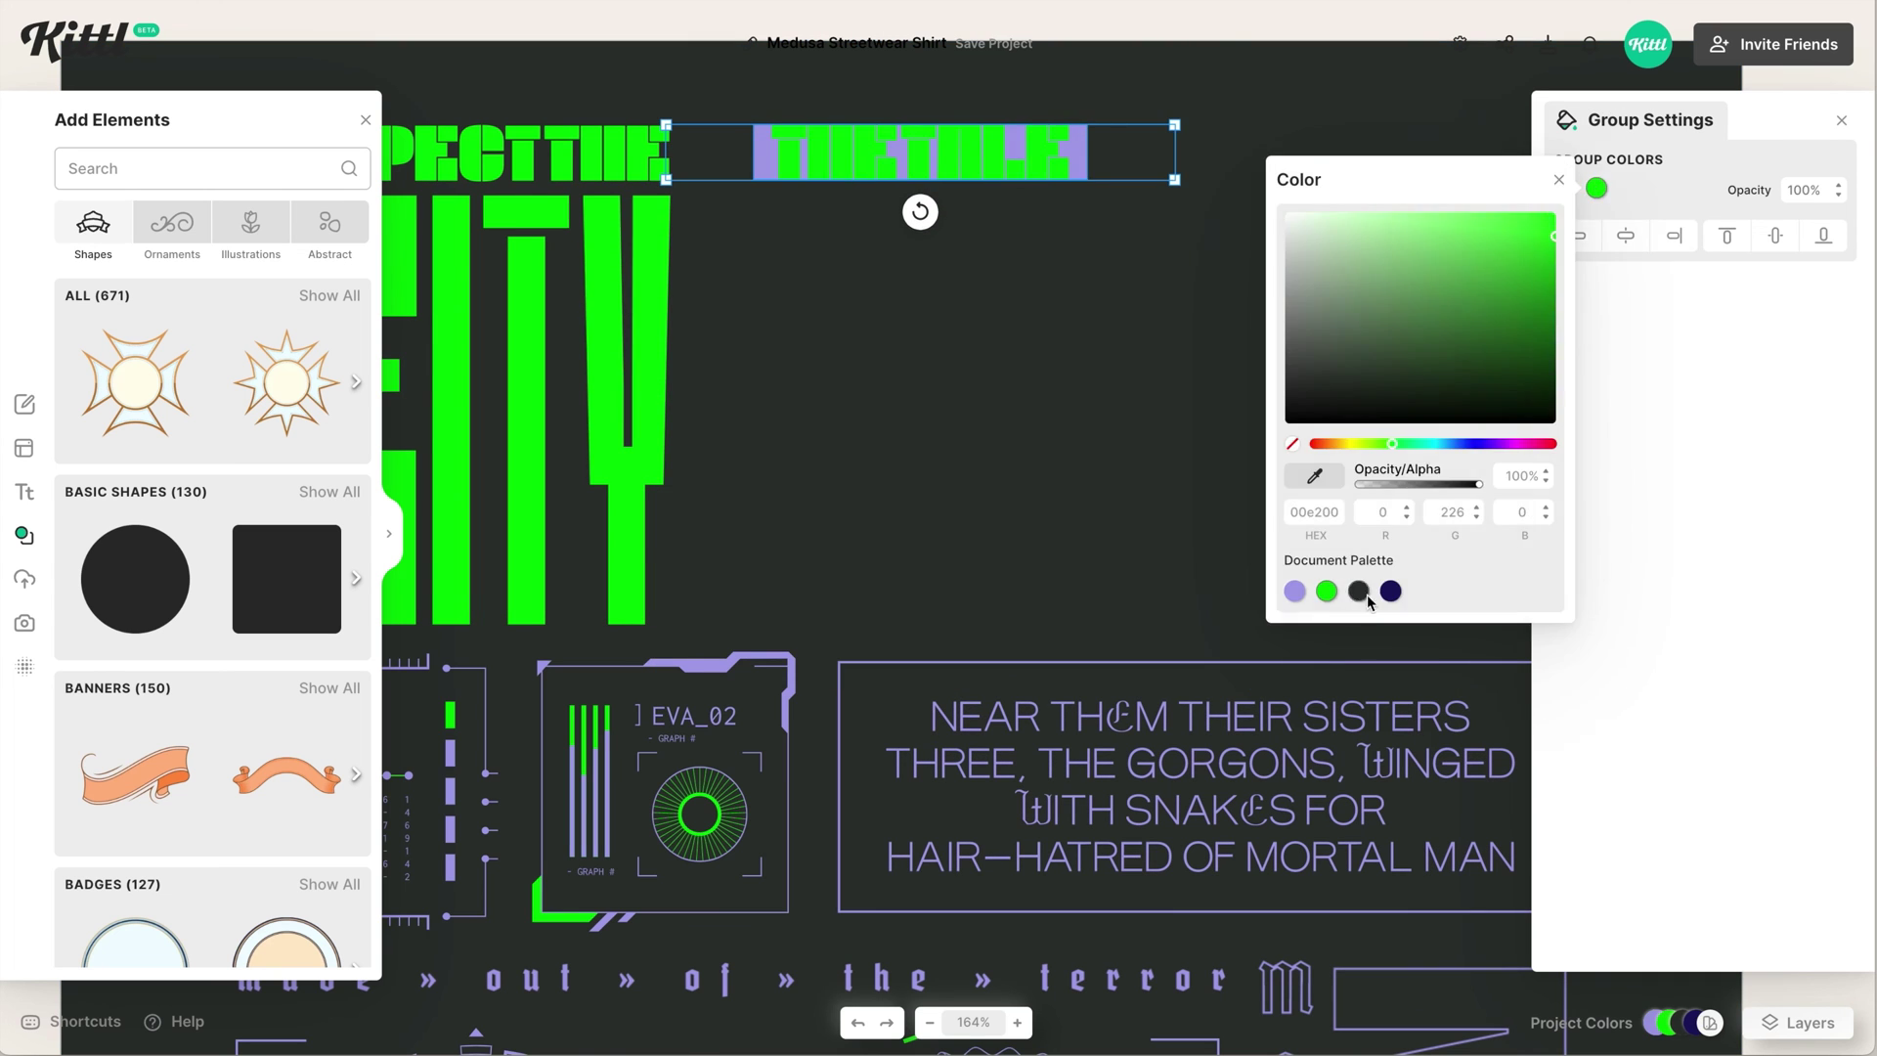
left_click(1357, 592)
left_click(1026, 294)
Place a text block beneath THE TALE, choose its typeface and narrow its width.
left_click_drag(1173, 766, 1013, 400)
left_click(1594, 379)
left_click(1373, 201)
left_click_drag(1216, 421, 1070, 436)
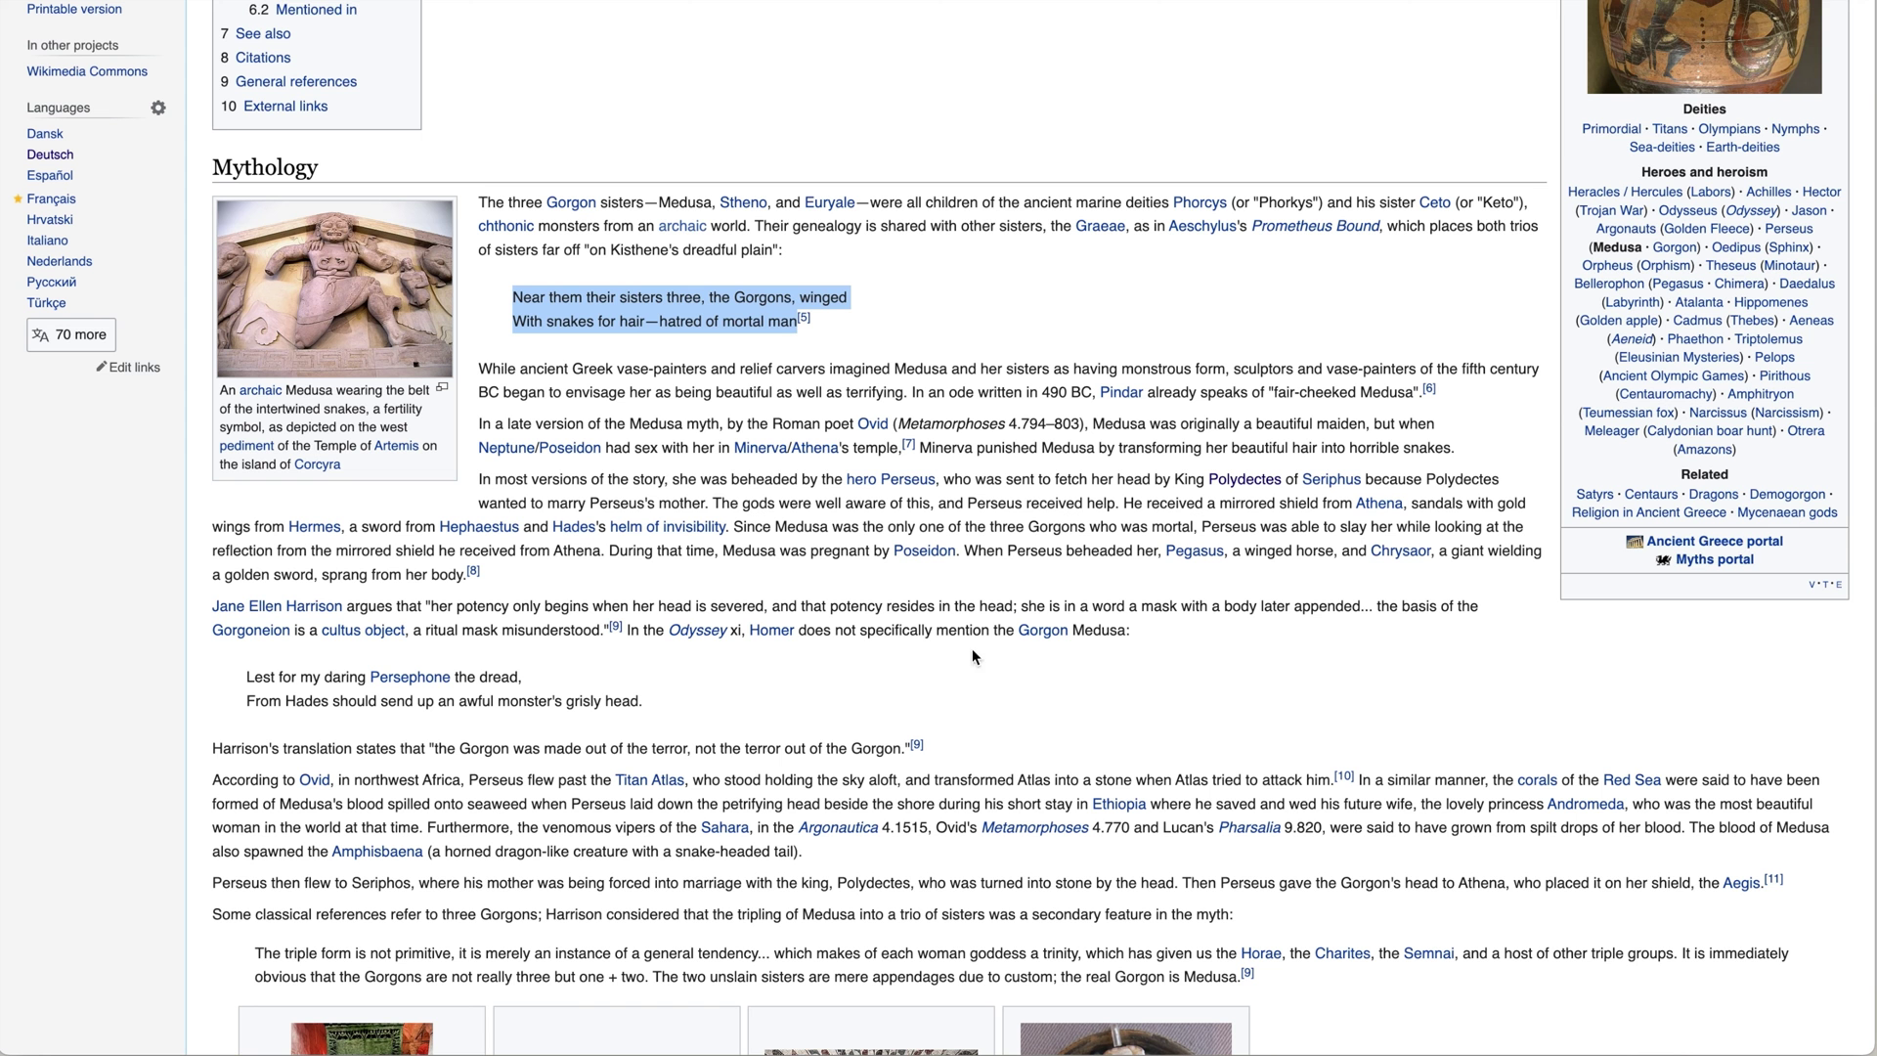
Copy the opening Mythology paragraph about the three Gorgon sisters from the web article and paste it into the text block beneath THE TALE.
left_click_drag(782, 251, 477, 198)
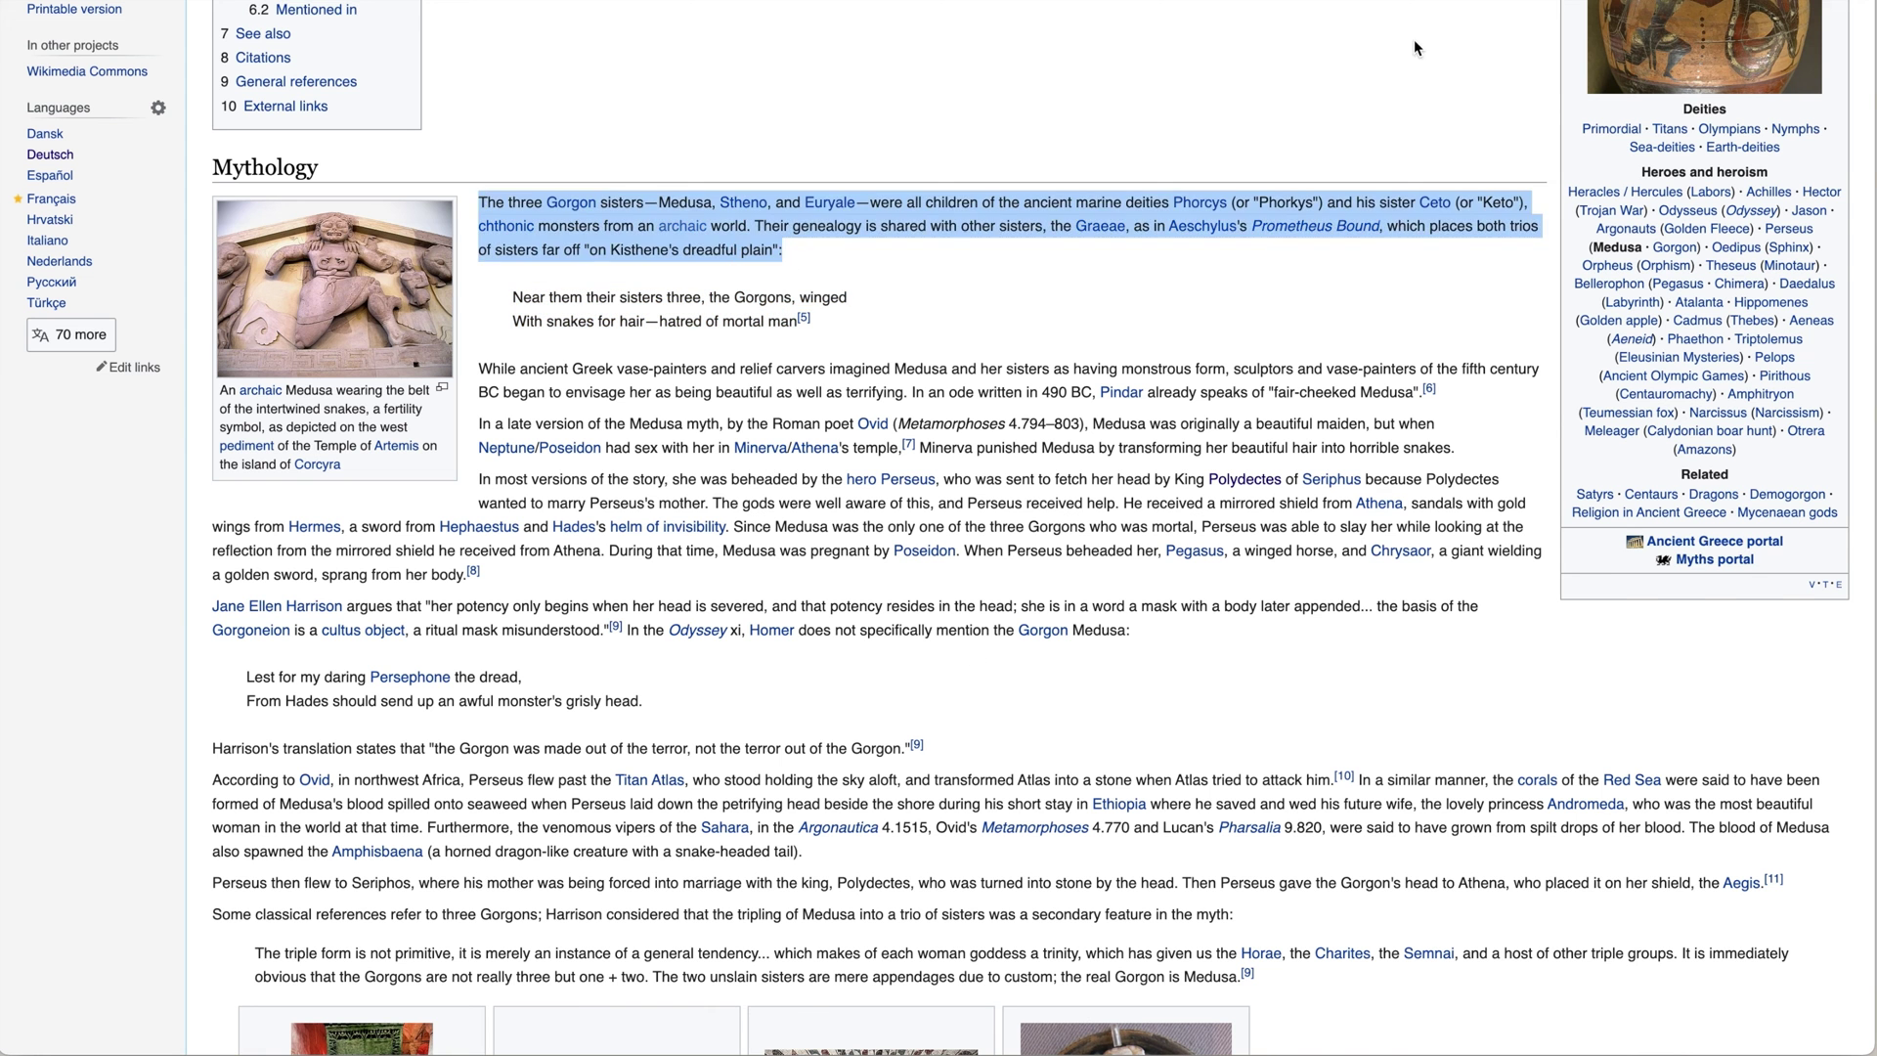
key("ctrl+c")
key("ctrl+v")
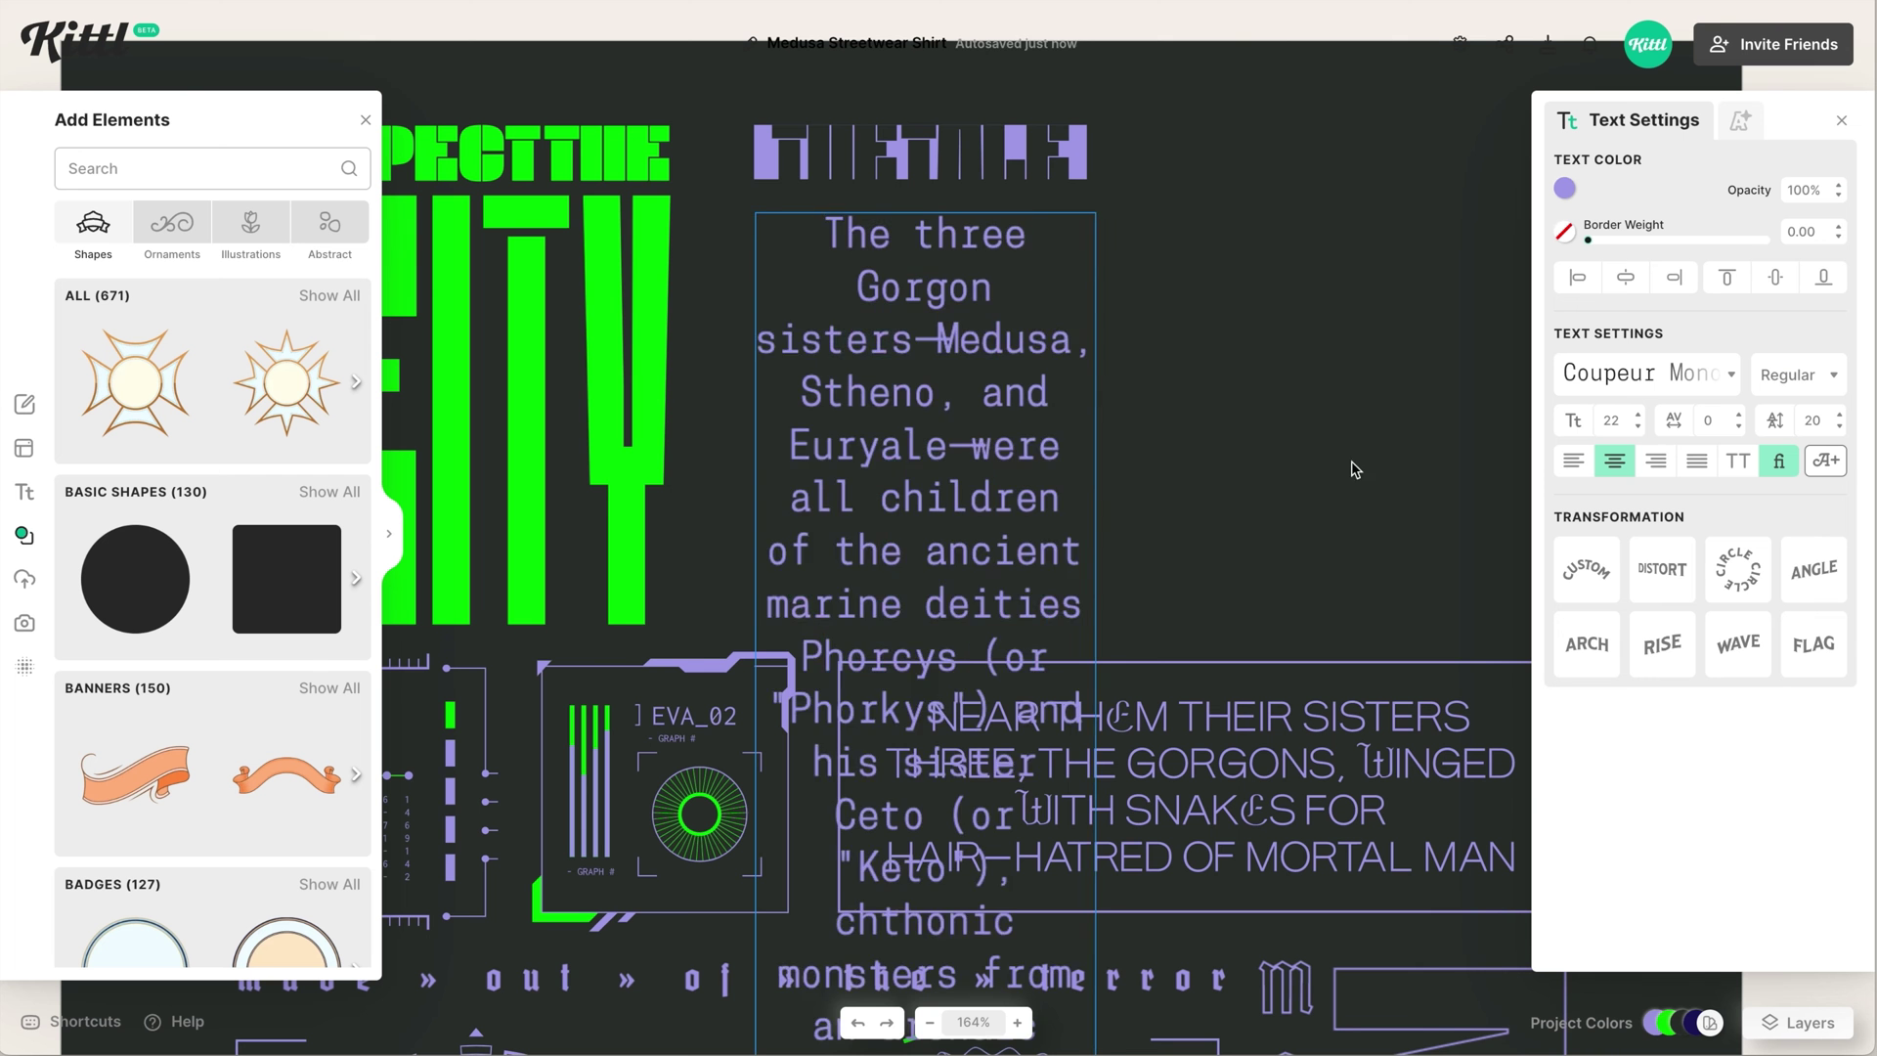
Set the pasted paragraph to size 12, justify it and increase its line height.
double_click(1612, 423)
type("12")
left_click(1573, 460)
left_click(1698, 461)
left_click(1265, 528)
left_click(1023, 528)
left_click(1839, 416)
left_click(1839, 416)
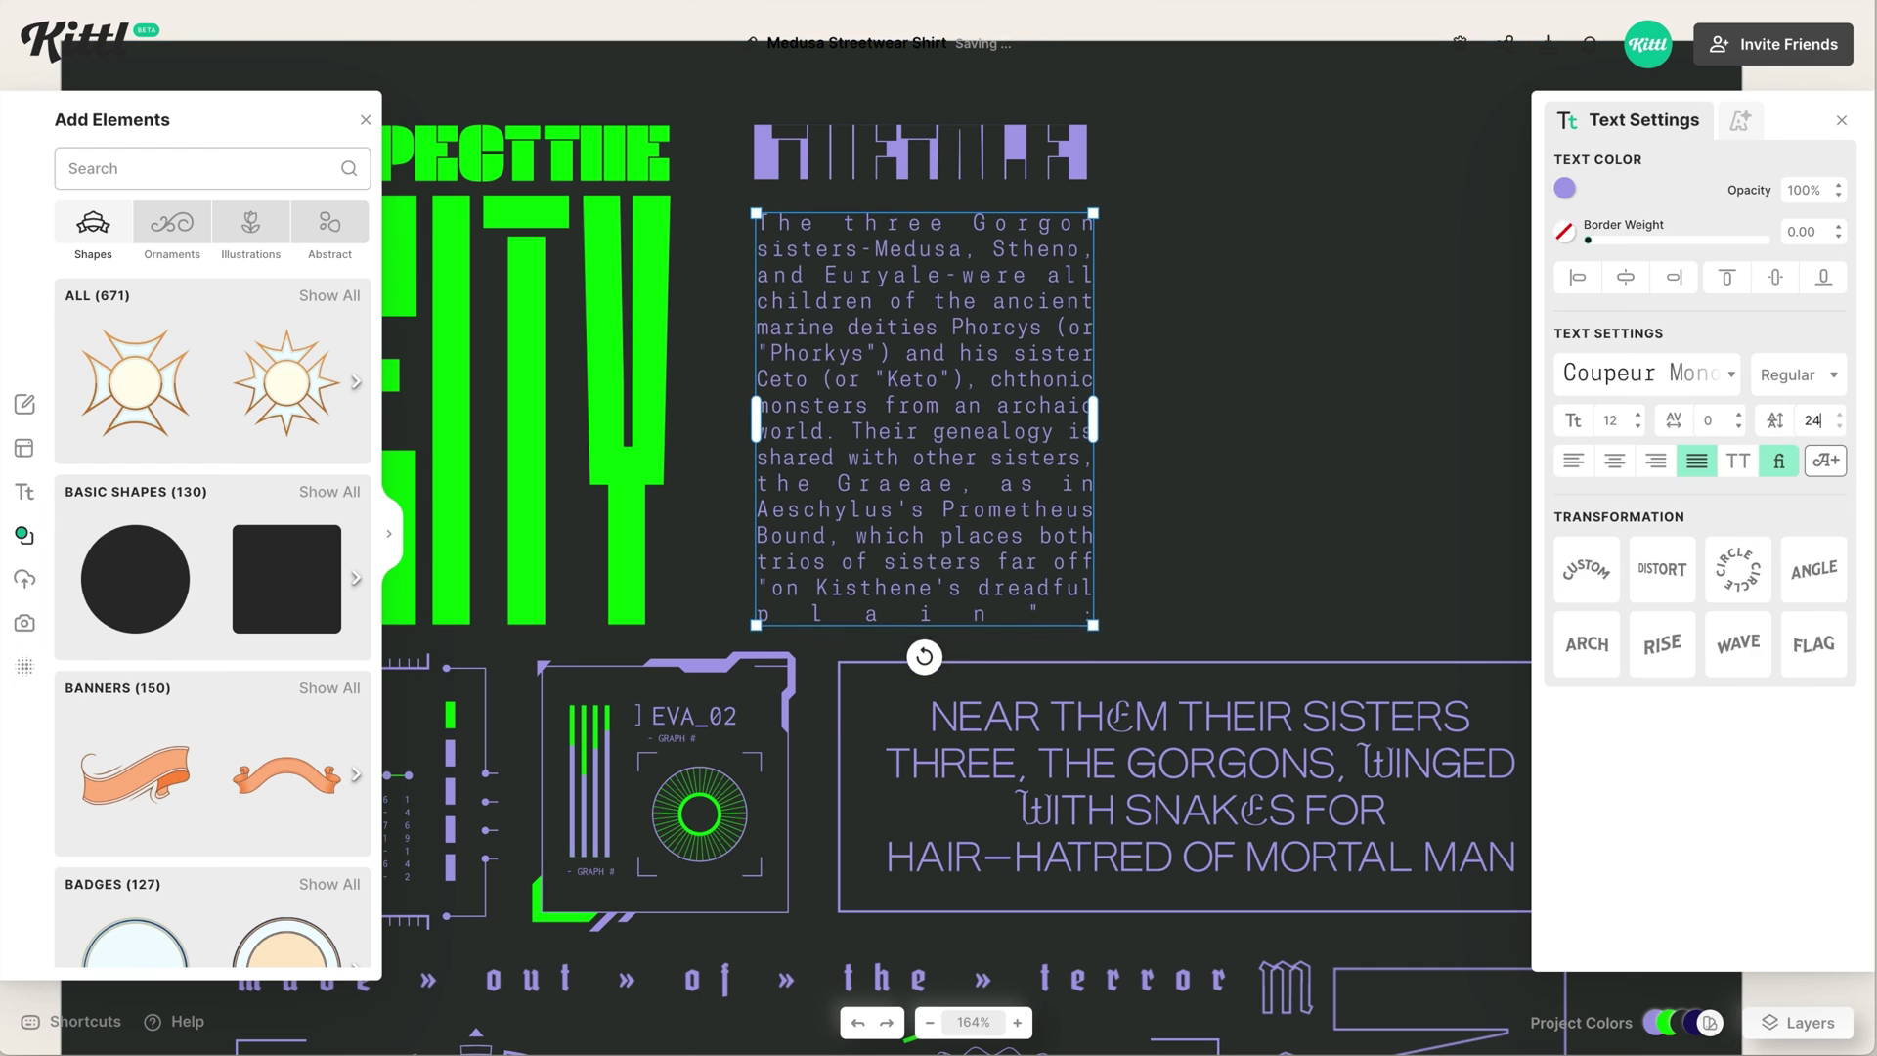
left_click(1839, 416)
left_click(1241, 499)
Move the THE TALE heading and its paragraph together slightly closer to the DEITY headline.
key("ctrl+0")
left_click_drag(1075, 308, 856, 148)
left_click_drag(945, 244, 925, 244)
left_click(1172, 258)
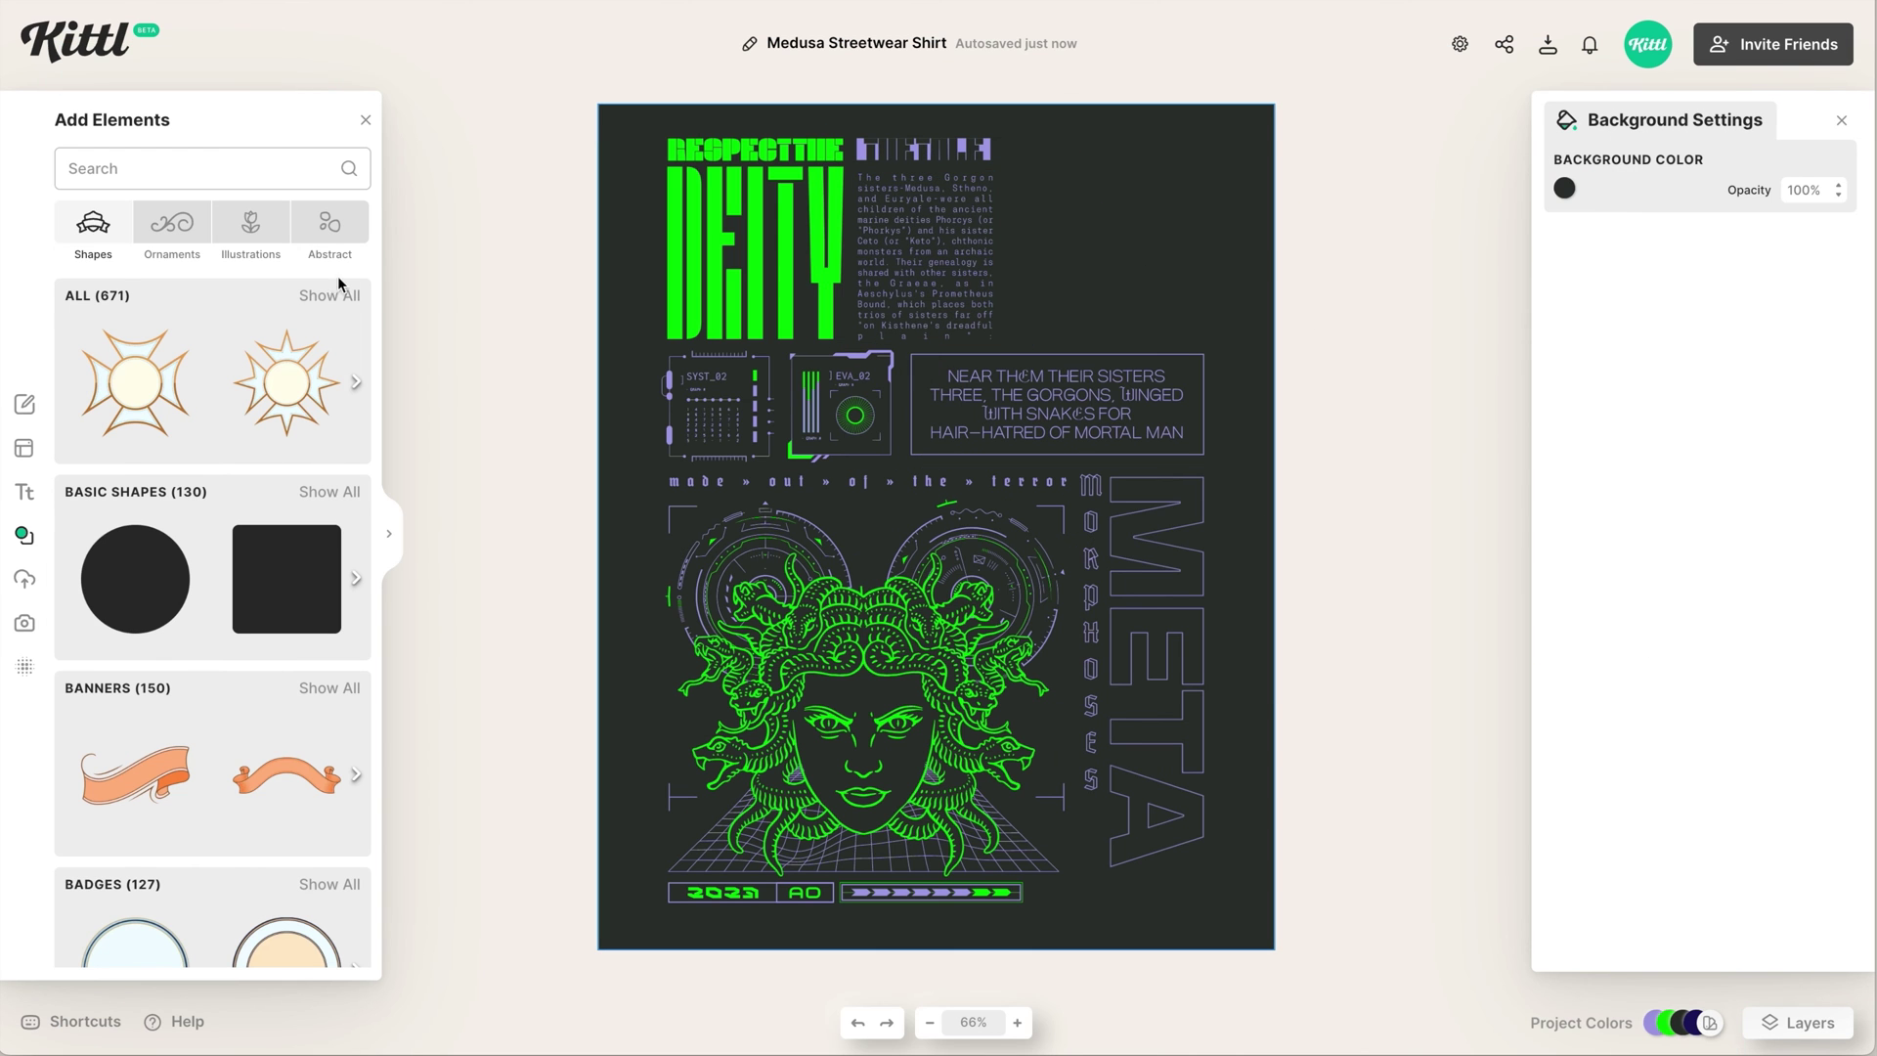
Add the unicorn illustration with a curled tail from the Mythological Creatures set and place it beside the paragraph.
left_click(250, 223)
left_click(330, 606)
scroll(281, 622, "down", 6)
left_click(281, 630)
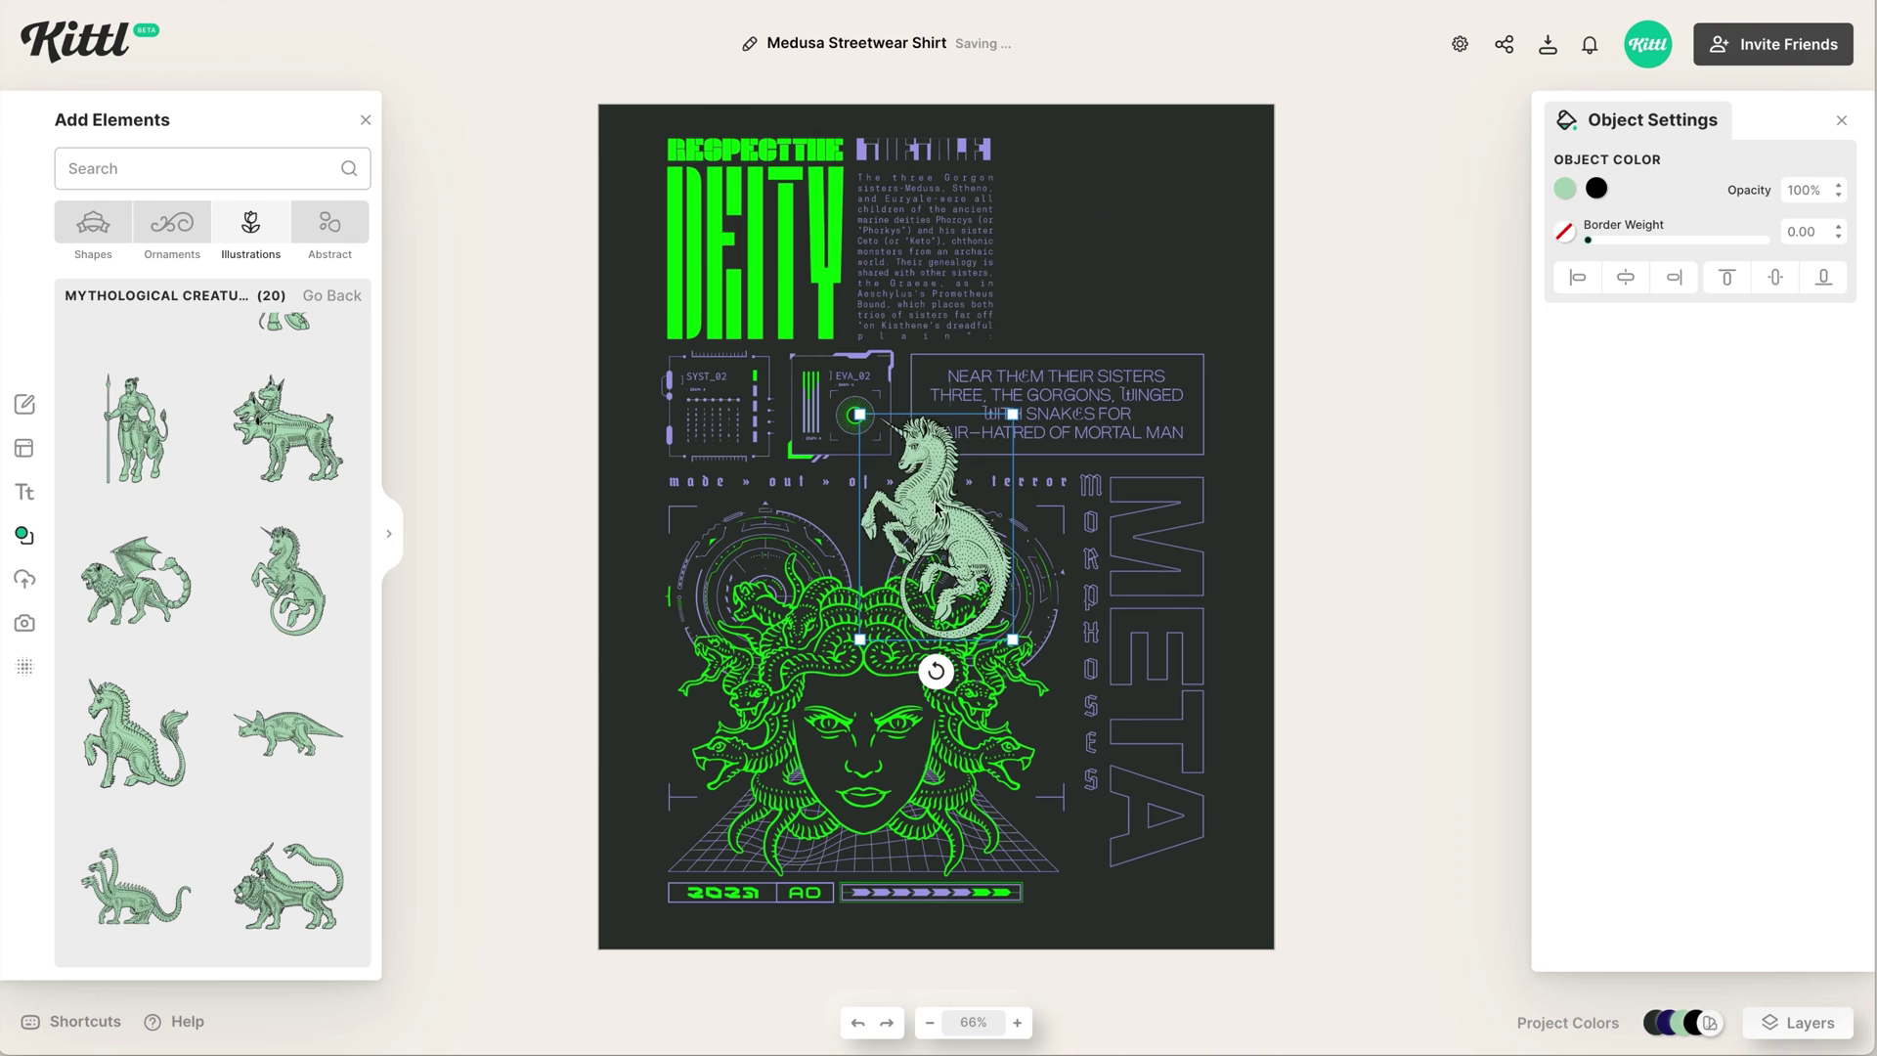
left_click_drag(937, 528, 1112, 250)
Recolor the unicorn with a dark gray fill and bright green lines, tilt it slightly clockwise and fine-tune its position.
left_click(1564, 189)
left_click(1328, 591)
left_click(1596, 189)
left_click(1328, 592)
left_click_drag(1110, 394, 1066, 387)
left_click_drag(1130, 262, 1122, 264)
left_click(1224, 252)
Place two corner brackets between the paragraph and the unicorn, aligned with the top of THE TALE and the paragraph's bottom.
scroll(1192, 253, "up", 4)
scroll(1224, 251, "up", 2)
left_click(1083, 788)
left_click_drag(1083, 788, 919, 391)
left_click(958, 232, "shift")
left_click(1728, 236)
left_click_drag(919, 392, 930, 391)
left_click(1077, 218)
left_click_drag(1019, 235, 1091, 467)
left_click(963, 455, "shift")
left_click(1824, 235)
Duplicate the corner bracket pair to the unicorn's other side, rotate it 180 degrees and align it with the quote frame's outer edge.
left_click(1037, 220, "shift")
left_click_drag(1019, 234, 1240, 234)
left_click_drag(1259, 557, 1261, 184)
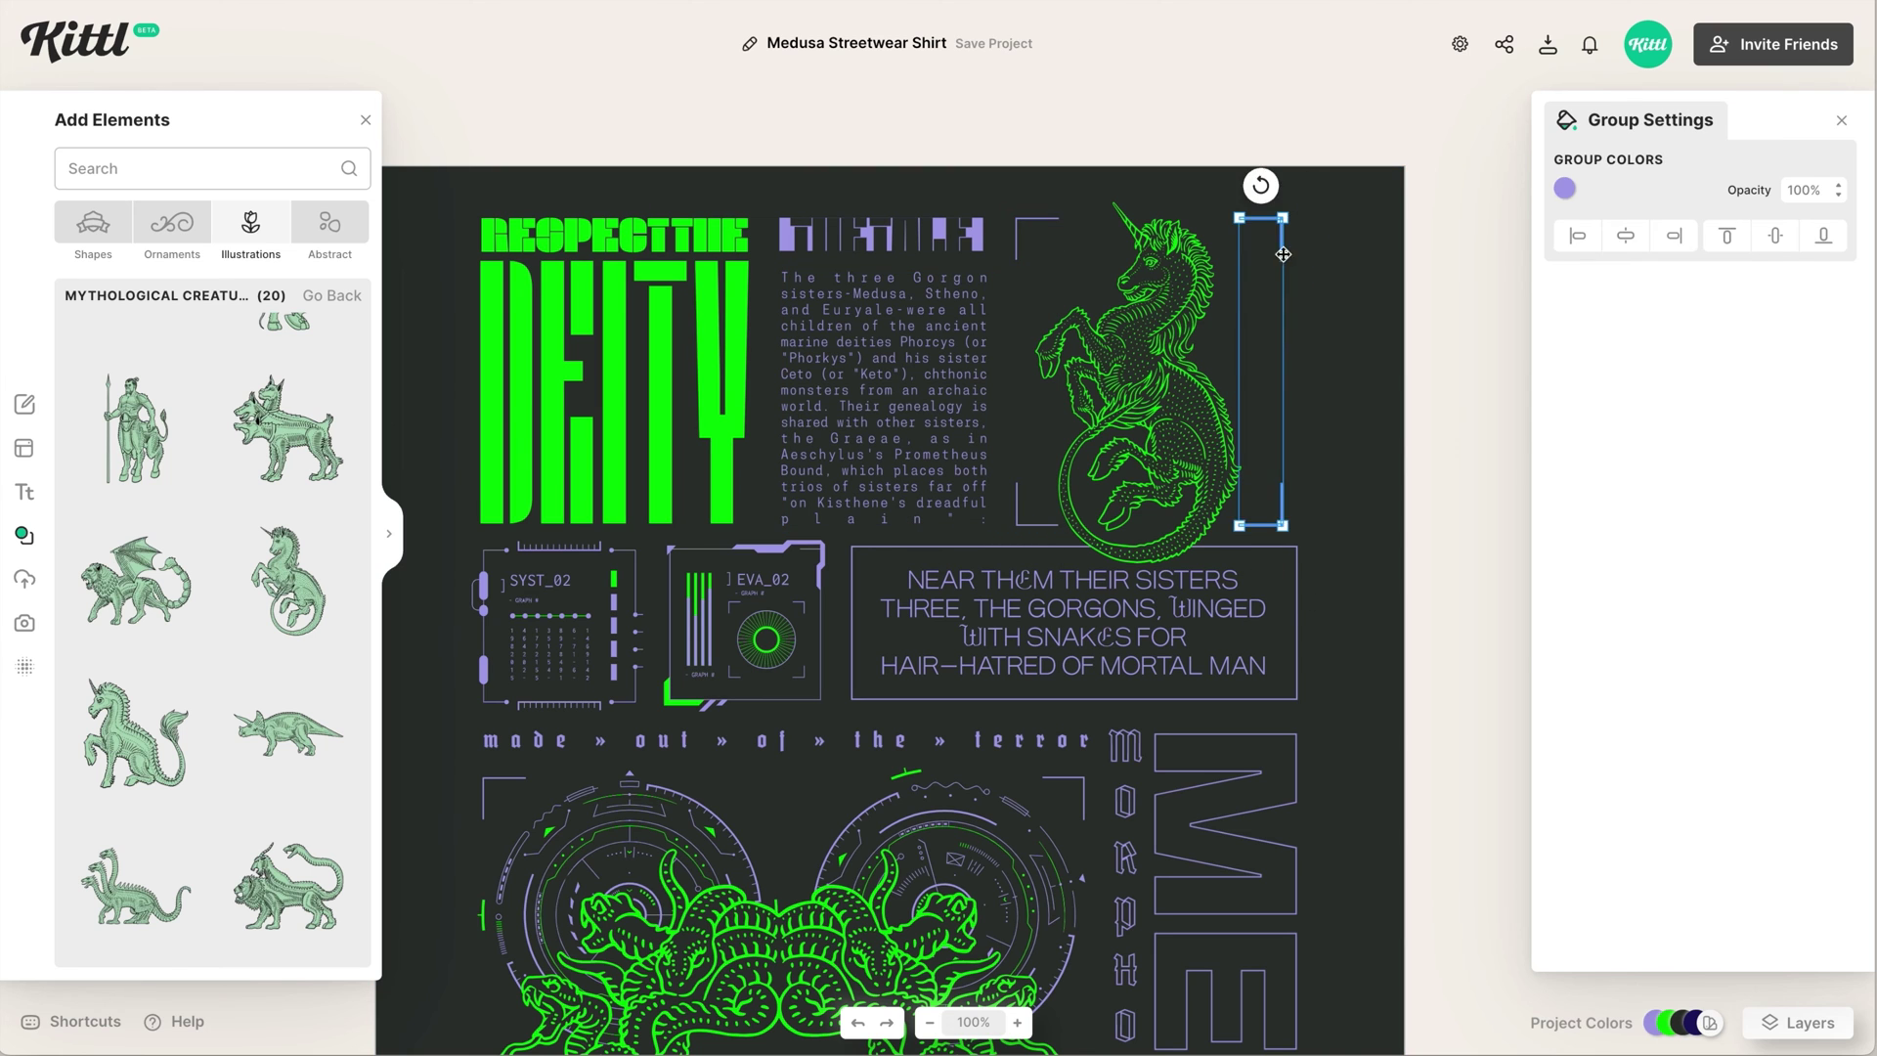
left_click(1675, 236)
left_click(1466, 440)
Add a twisted wave grid from the Wavy Grids set and lay it diagonally across the unicorn.
left_click(329, 223)
scroll(251, 611, "down", 5)
scroll(250, 611, "down", 7)
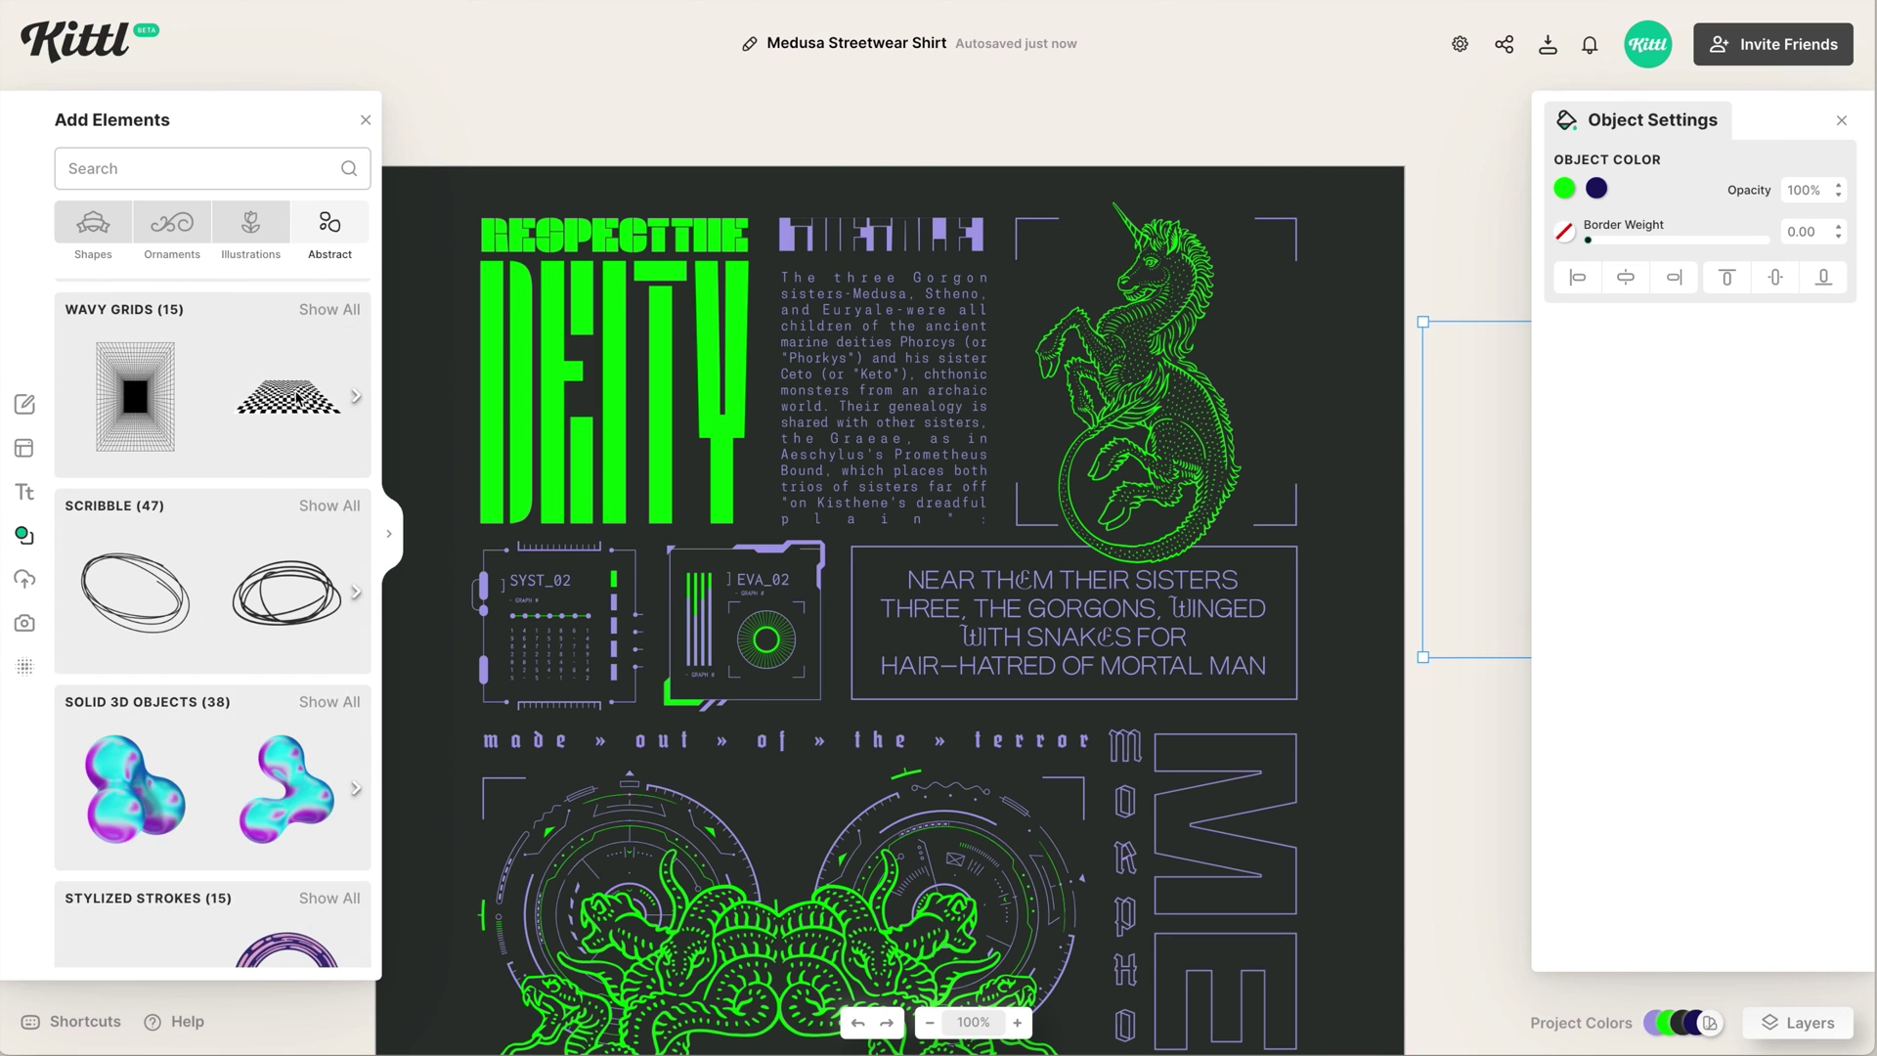
left_click(329, 309)
scroll(237, 711, "down", 2)
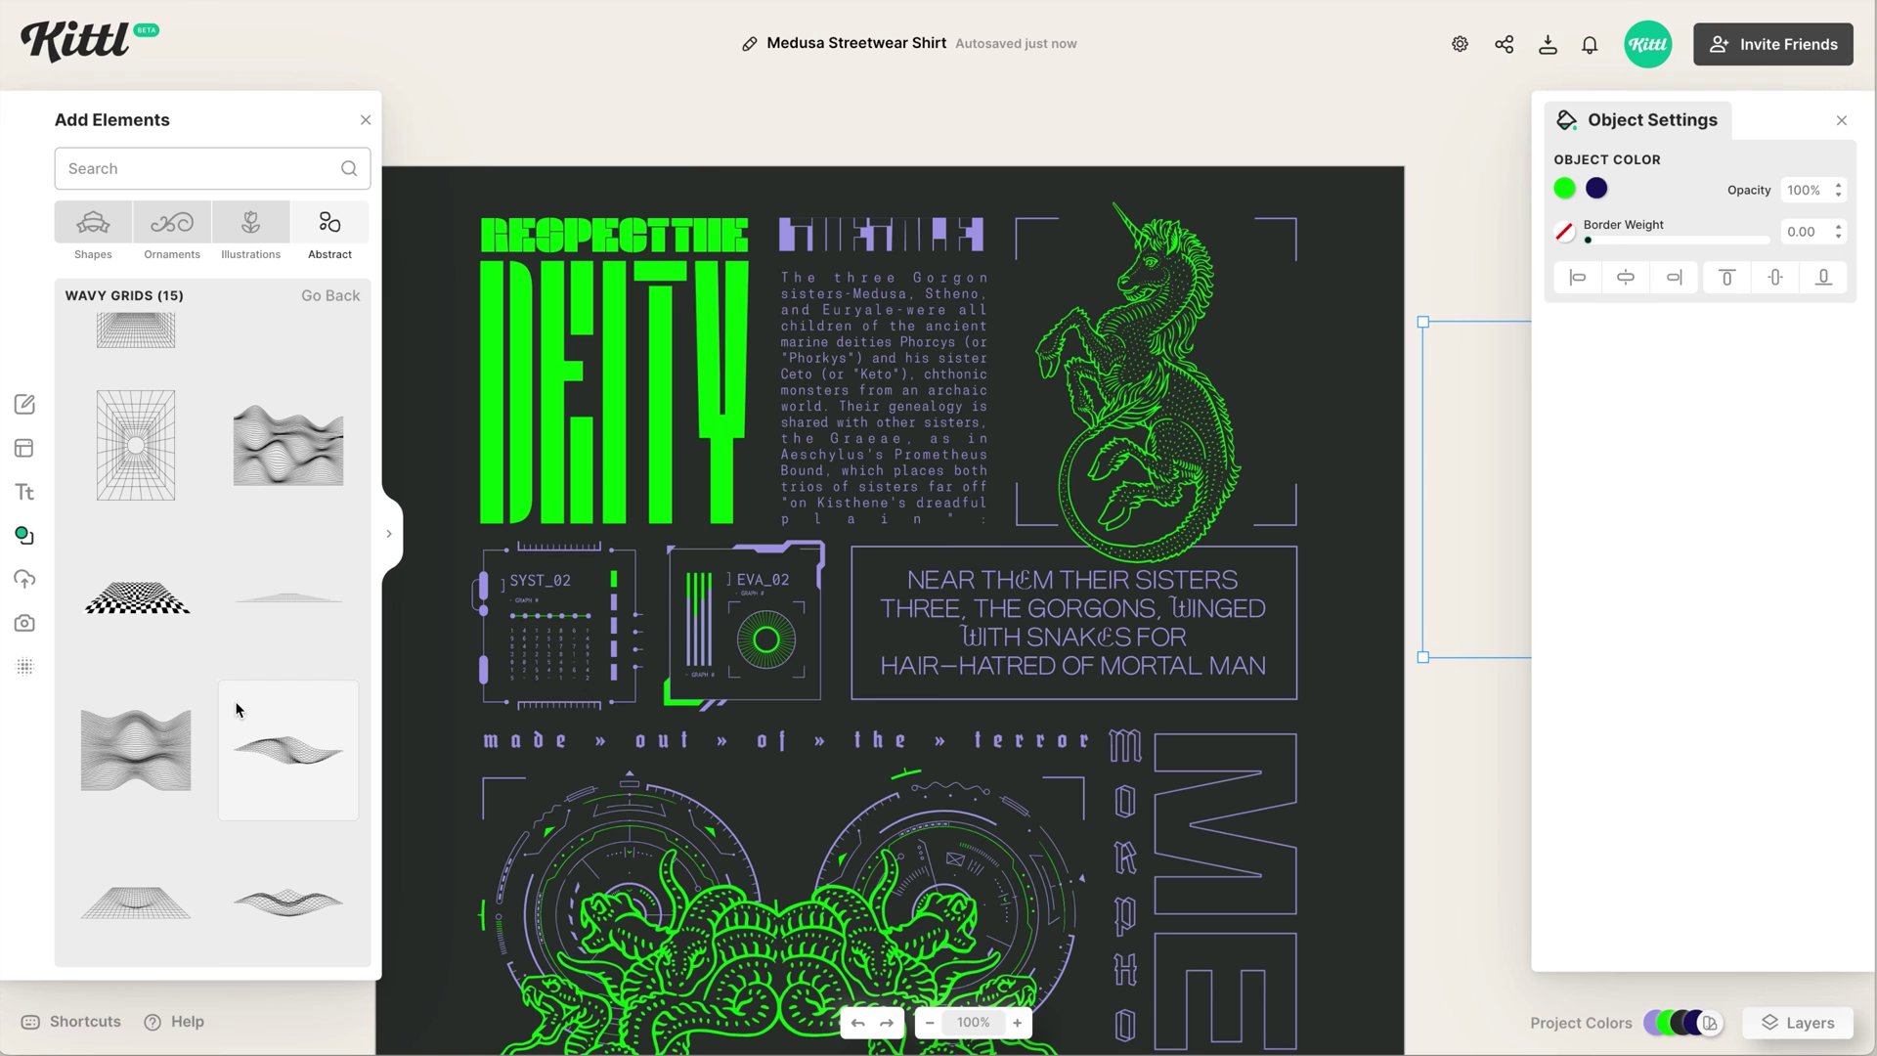
left_click_drag(300, 769, 978, 665)
mouse_move(936, 599)
left_mouse_down()
mouse_move(988, 583)
mouse_move(1155, 387)
mouse_move(1212, 427)
left_mouse_up()
Send the wavy grid to the back and color it light purple.
right_click(1225, 333)
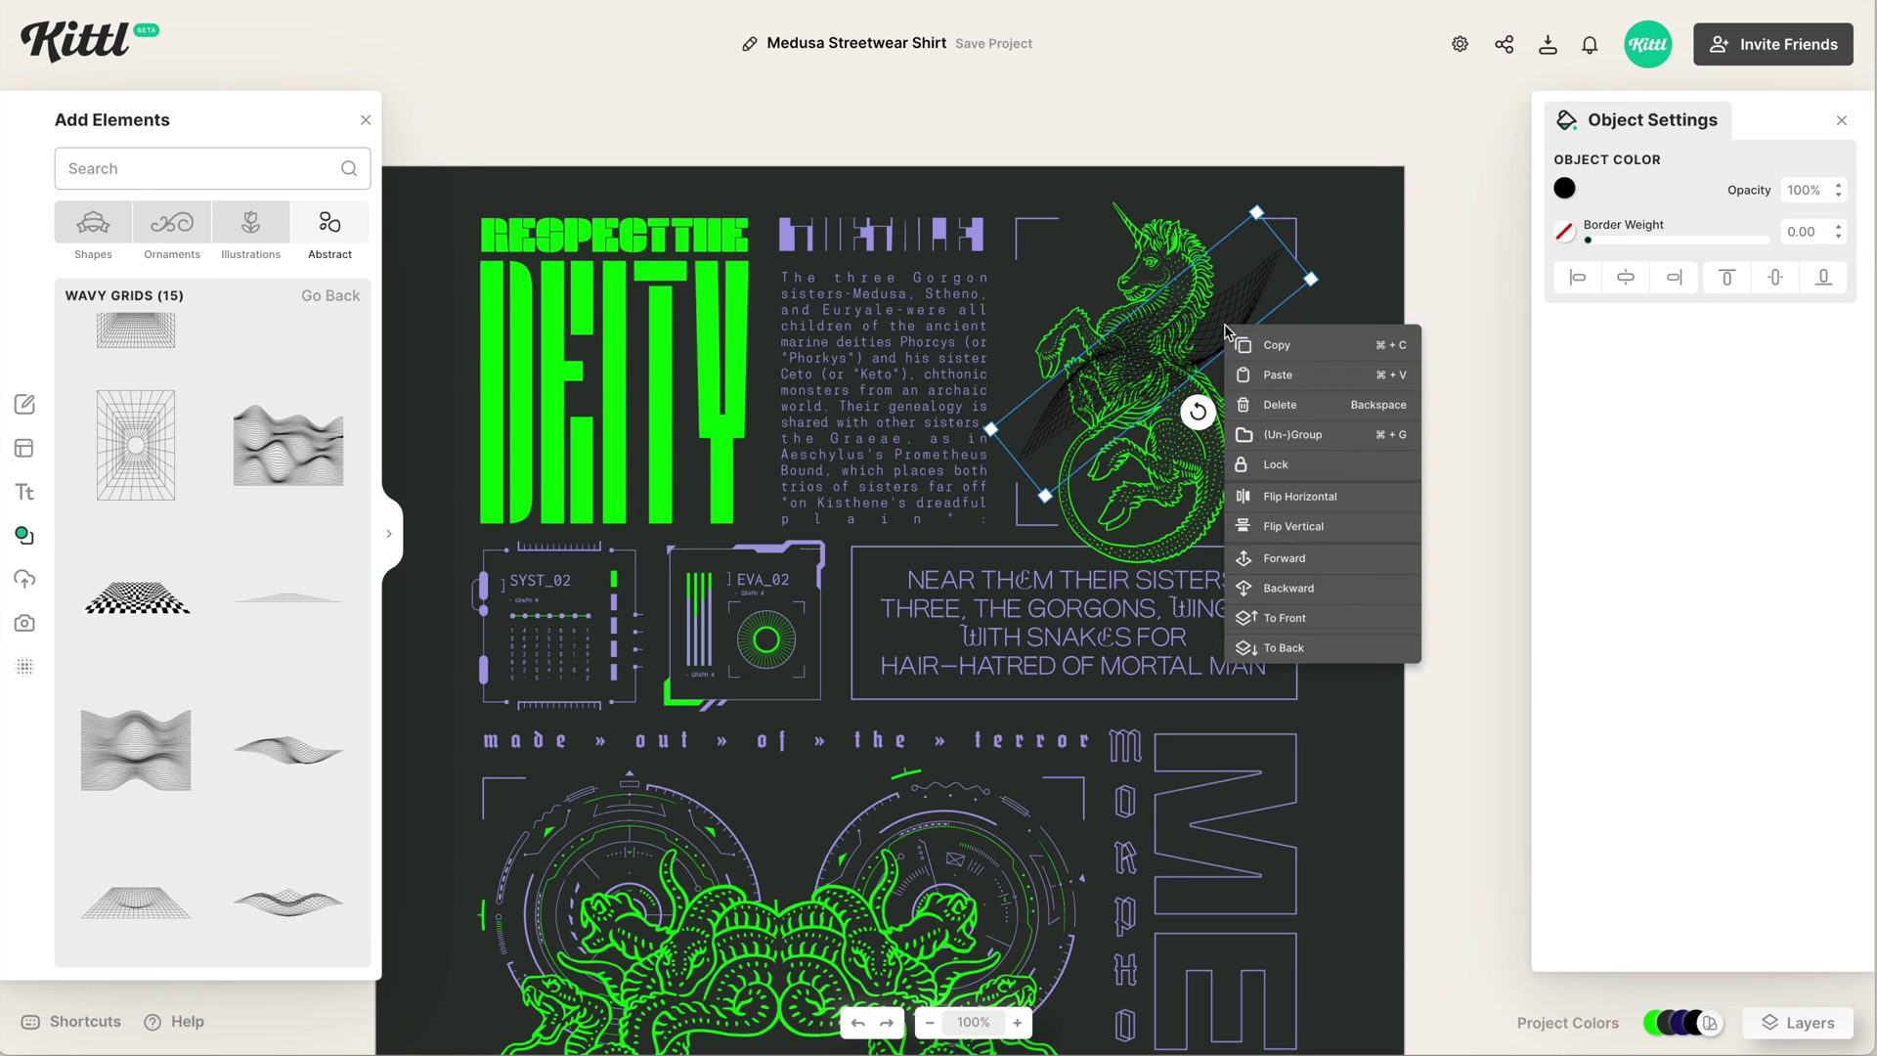
left_click(1393, 649)
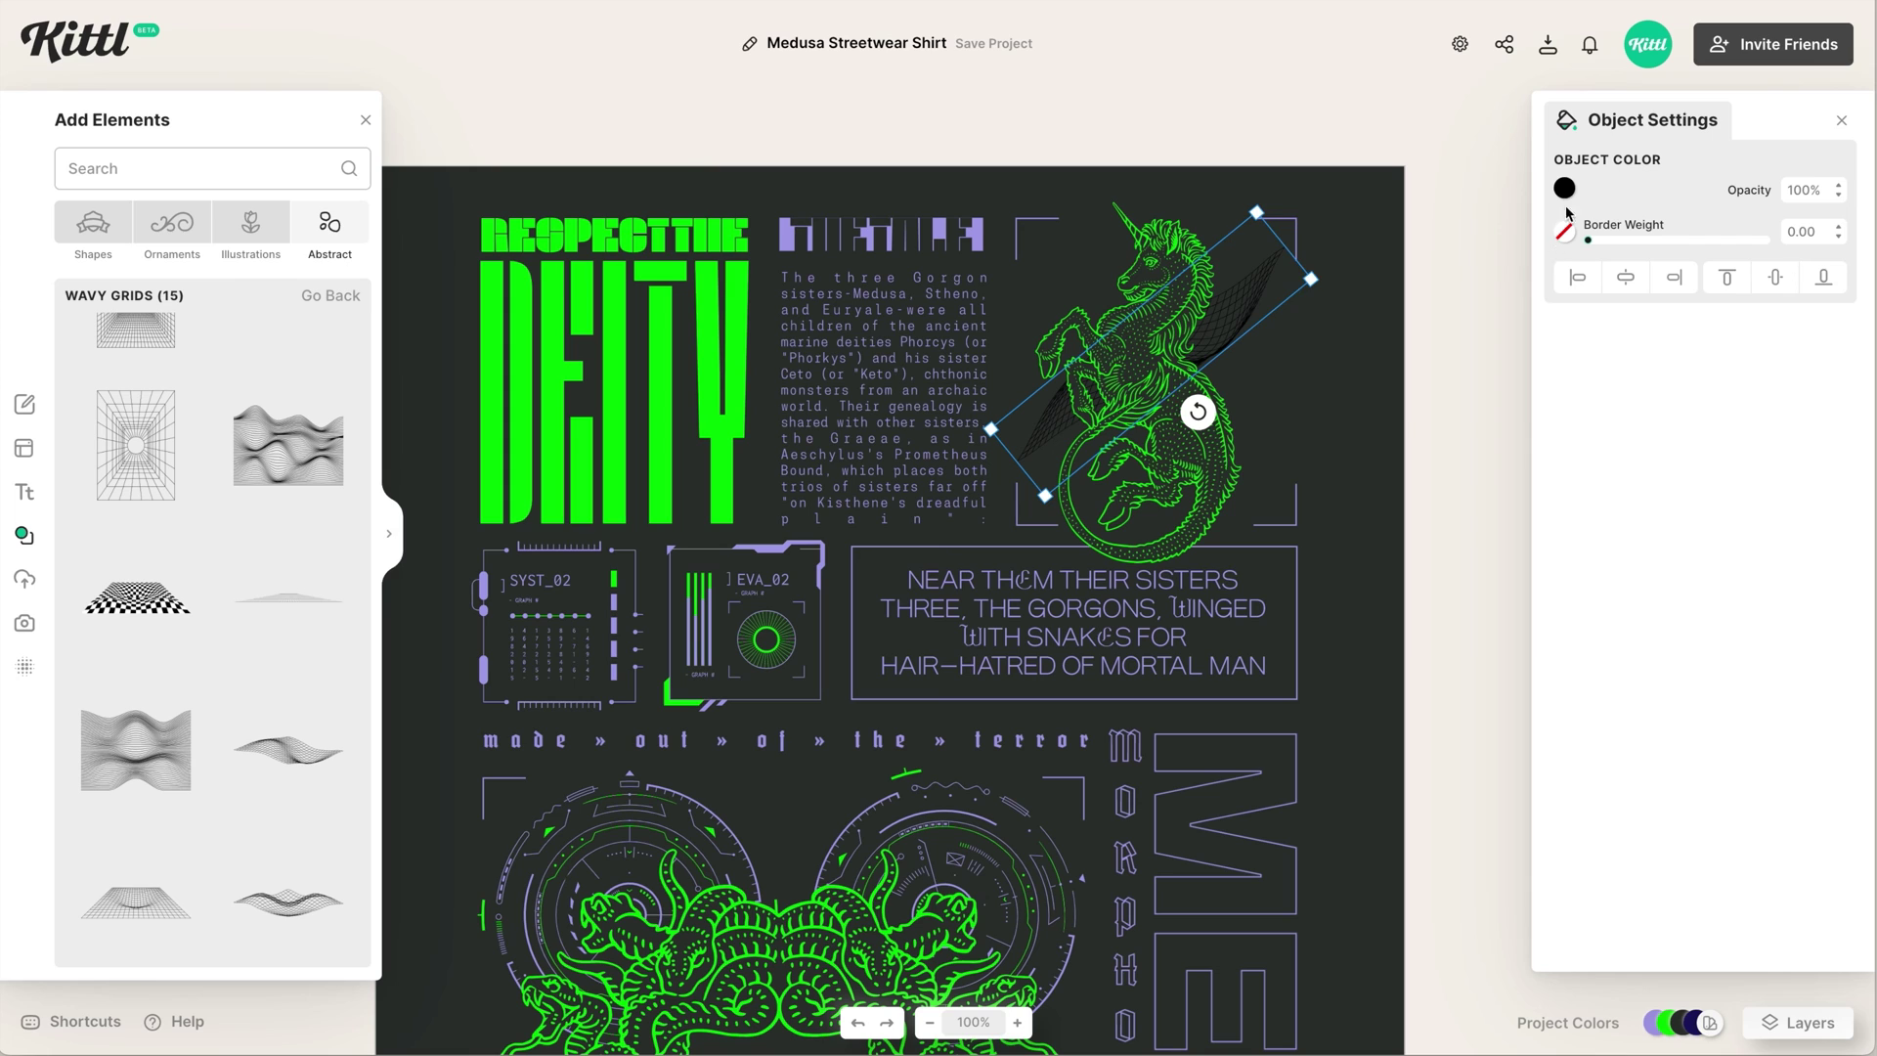
left_click(1564, 188)
left_click(1263, 590)
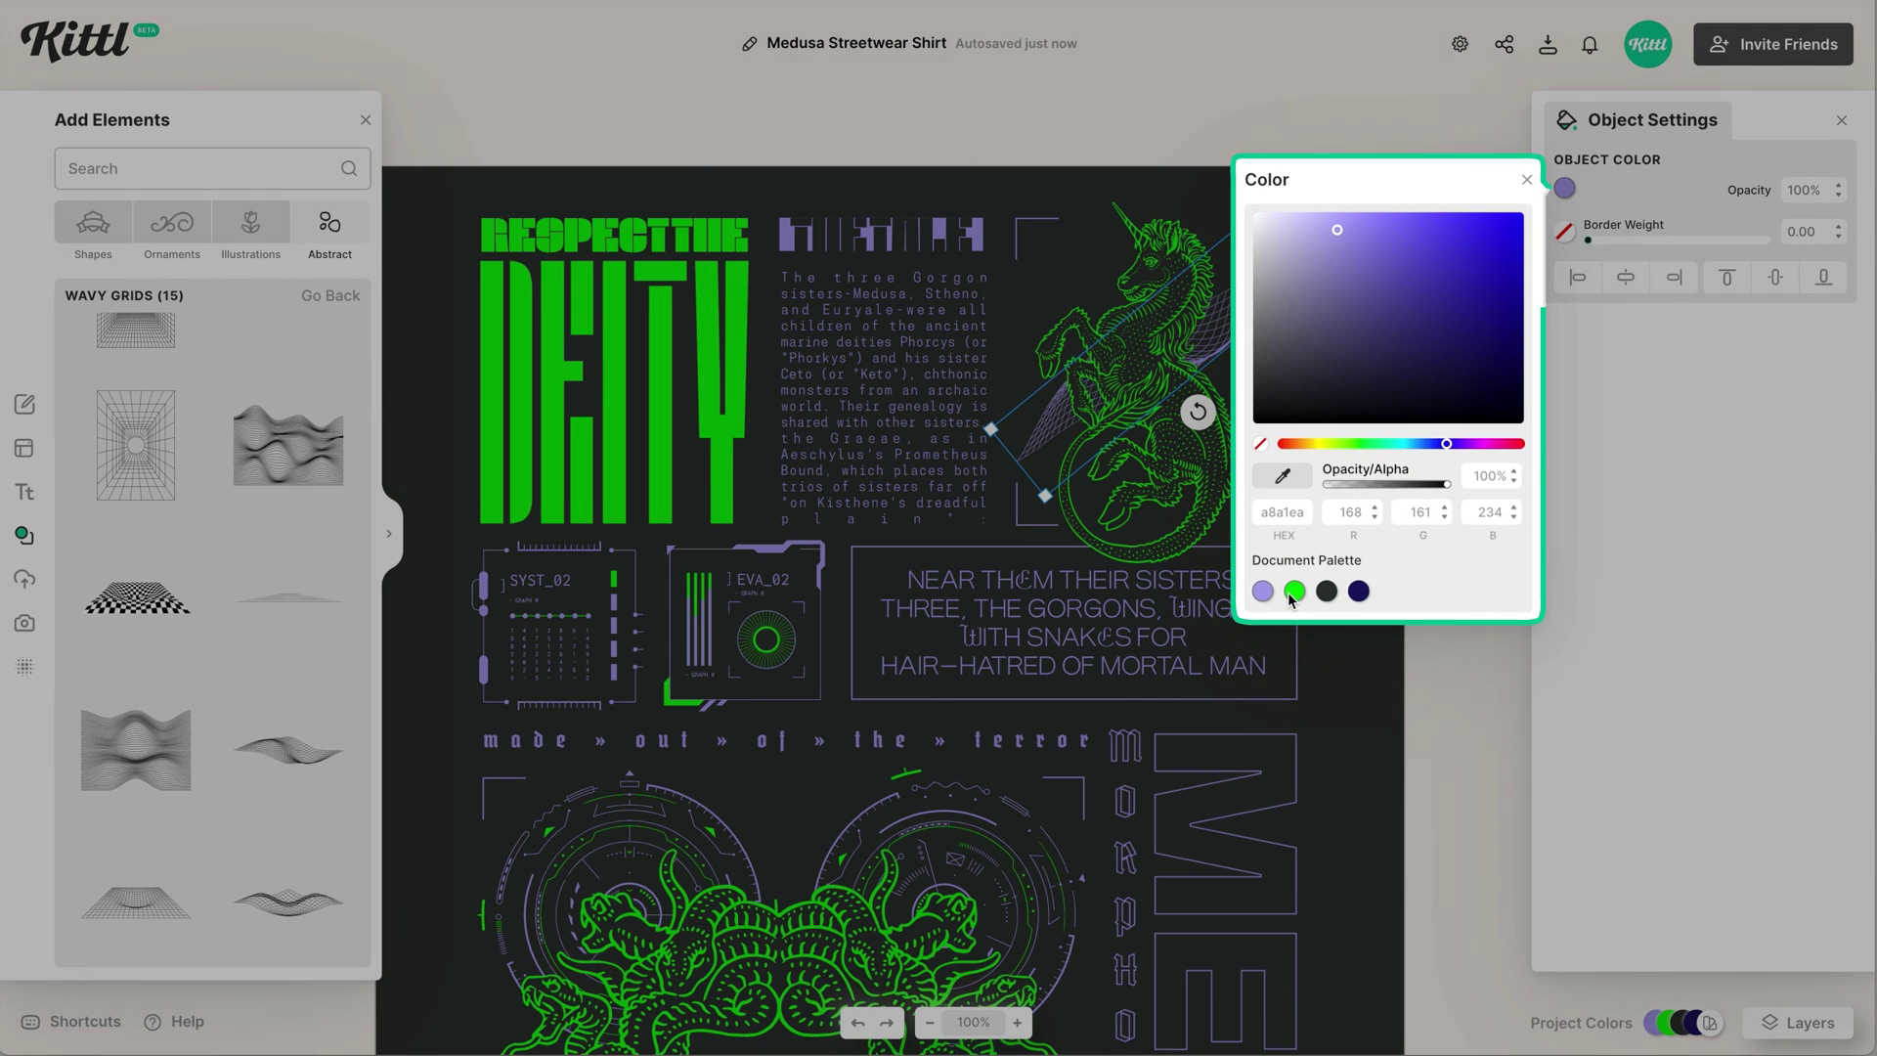
left_click(1373, 734)
Duplicate the wavy grid and rotate the copy to about -145° so the two cross behind the unicorn.
left_click(1229, 331)
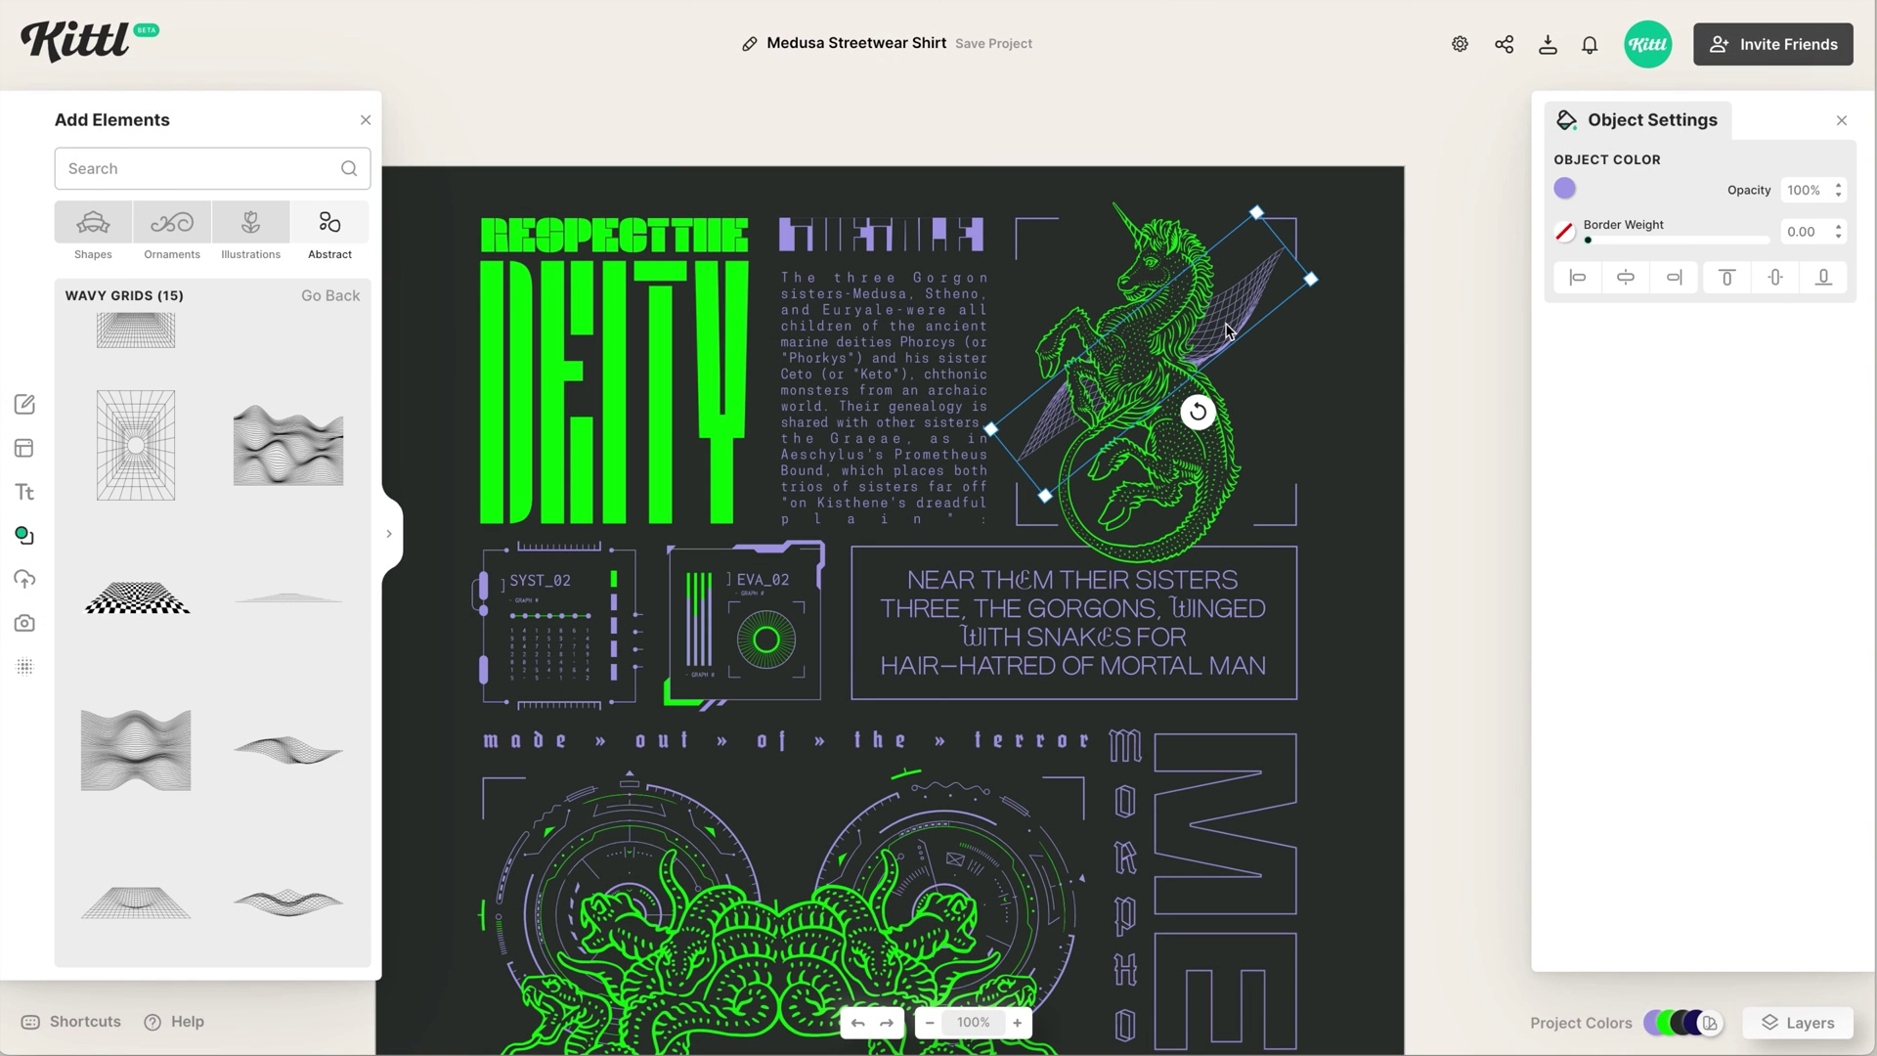
key("ctrl+c")
key("ctrl+v")
left_click_drag(1198, 412, 1231, 262)
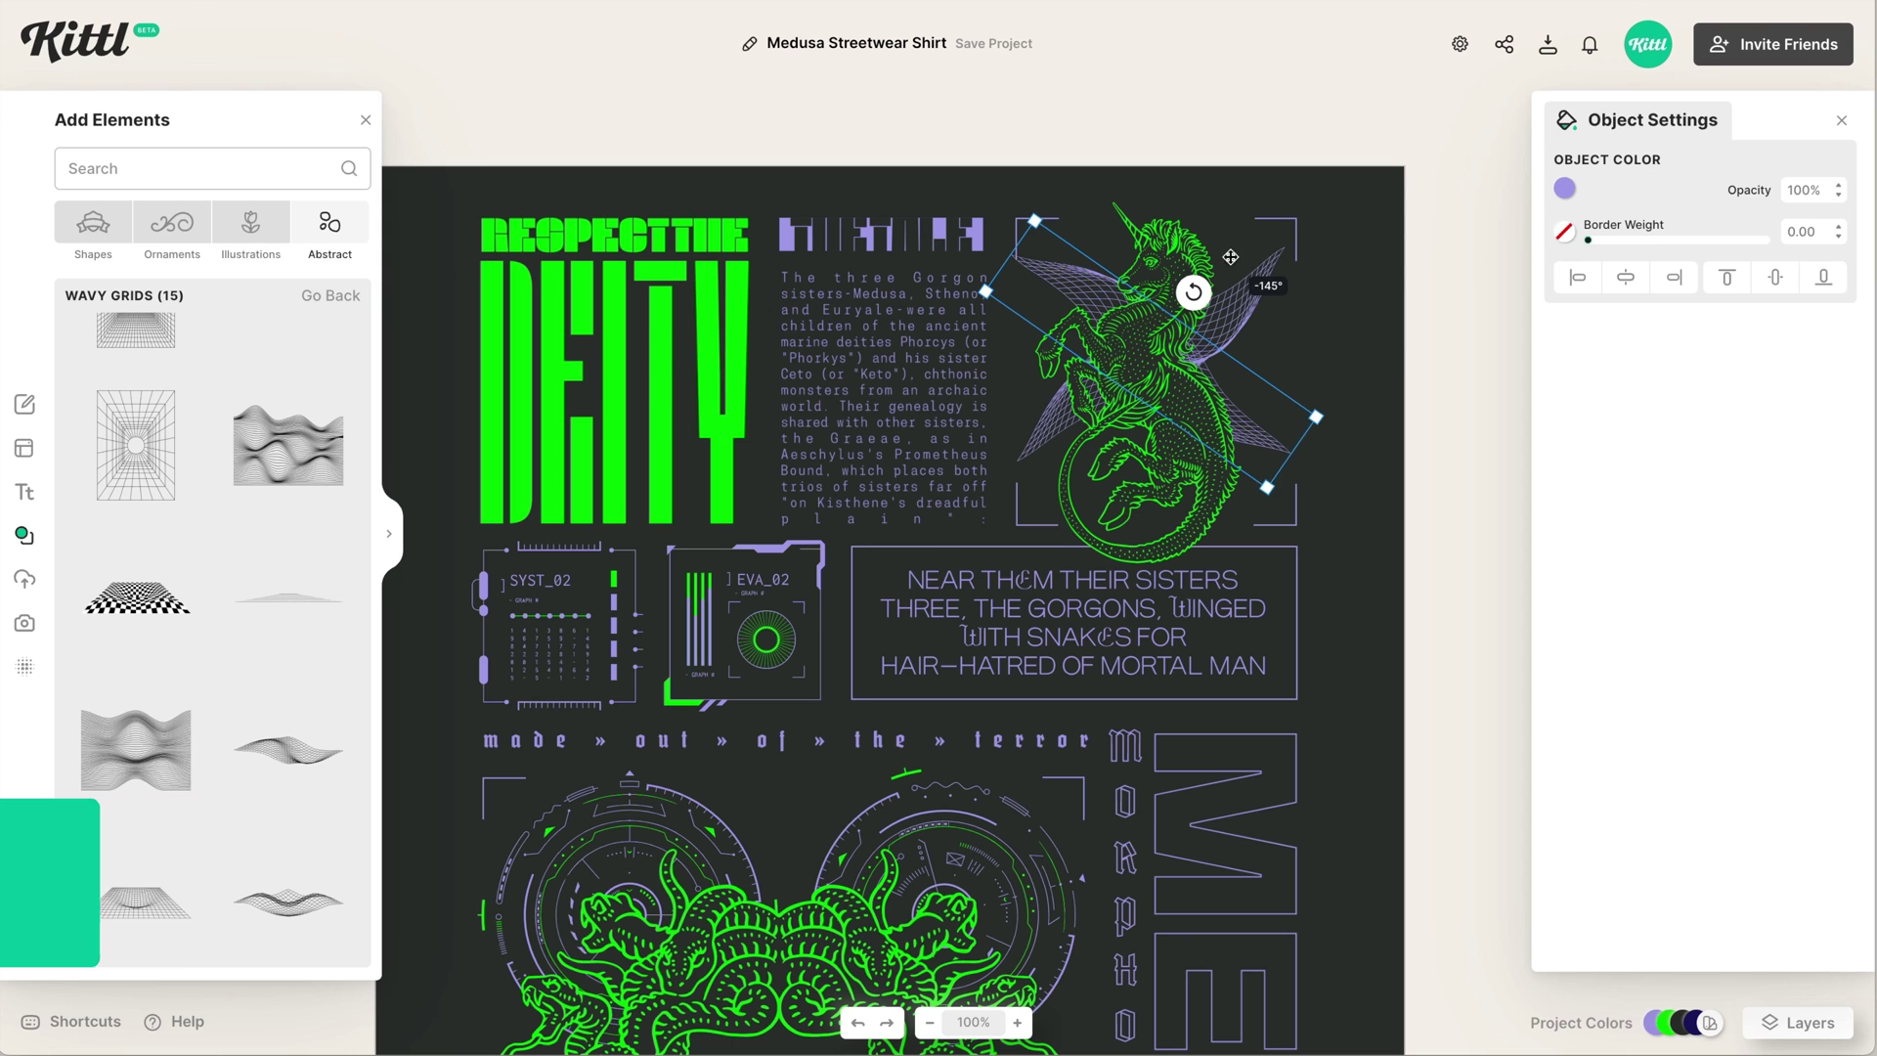
left_click(1383, 369)
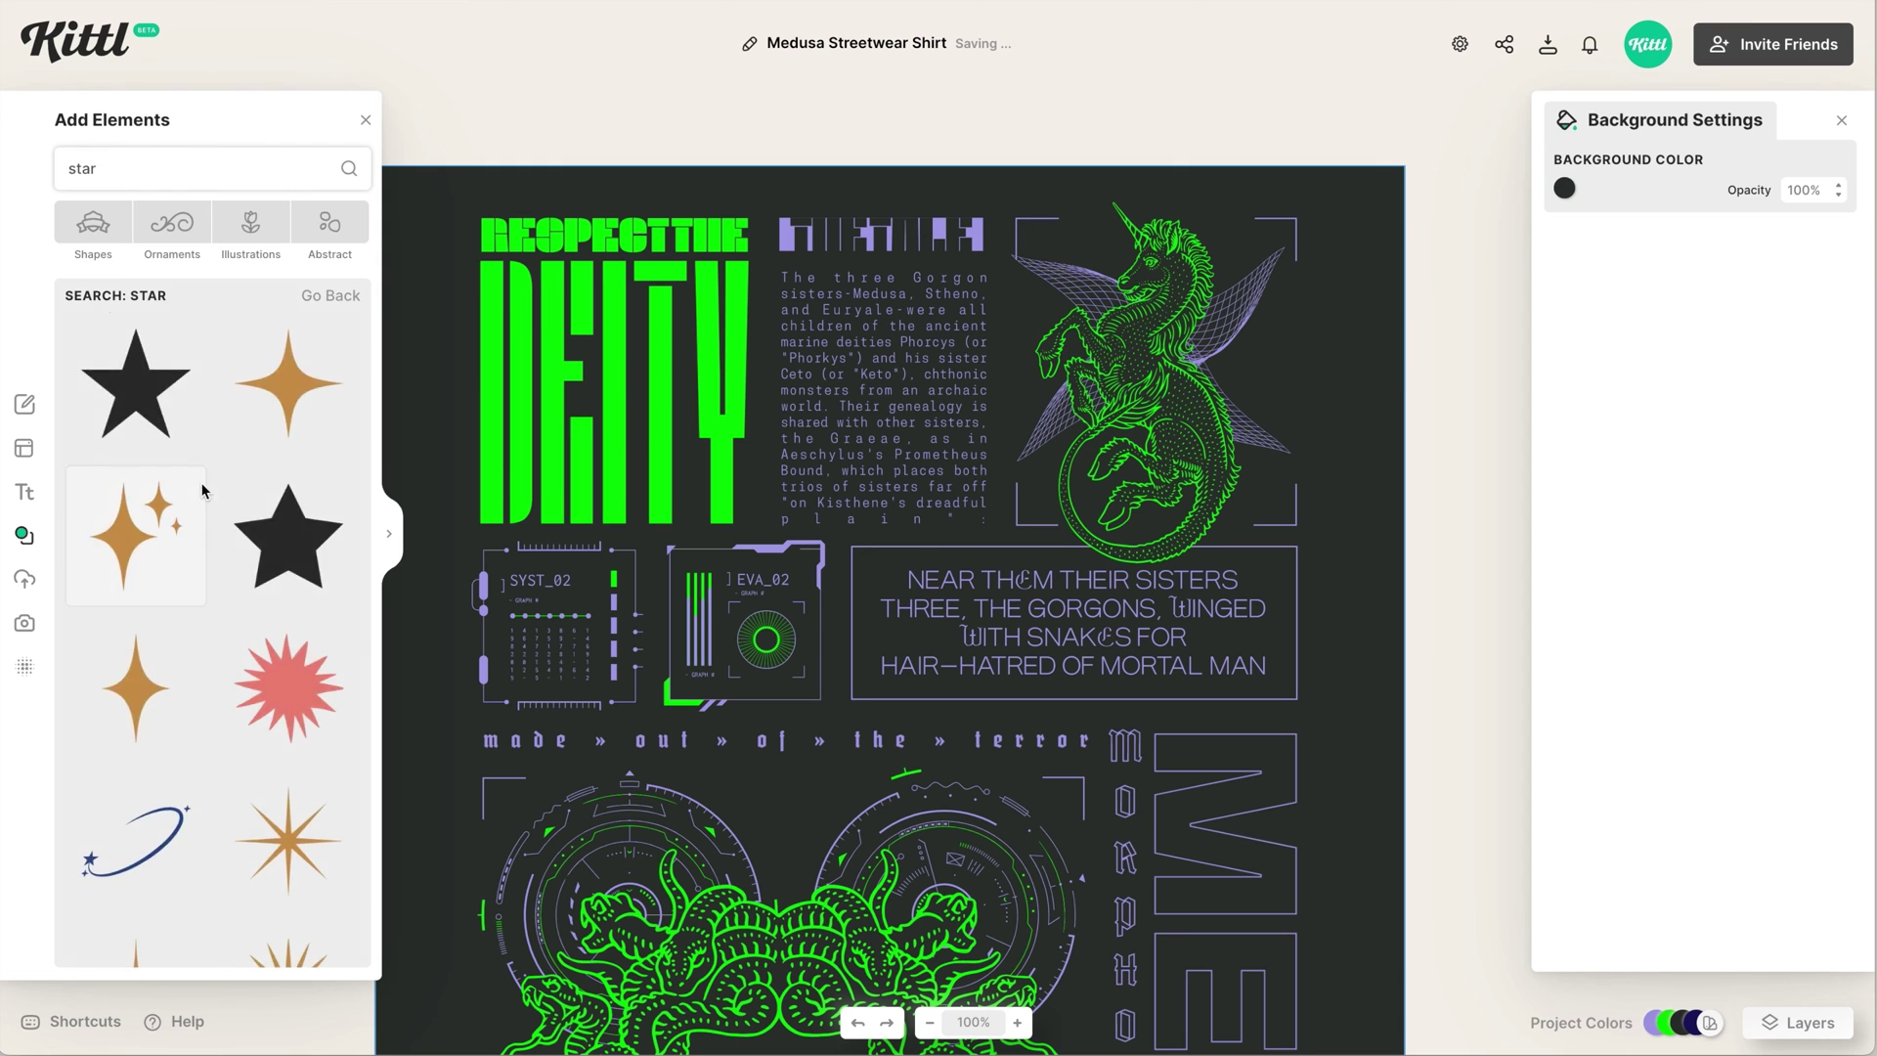
Add a green starburst beside the unicorn's head and a small, rotated green sparkle cluster beneath the META lettering.
scroll(203, 491, "down", 5)
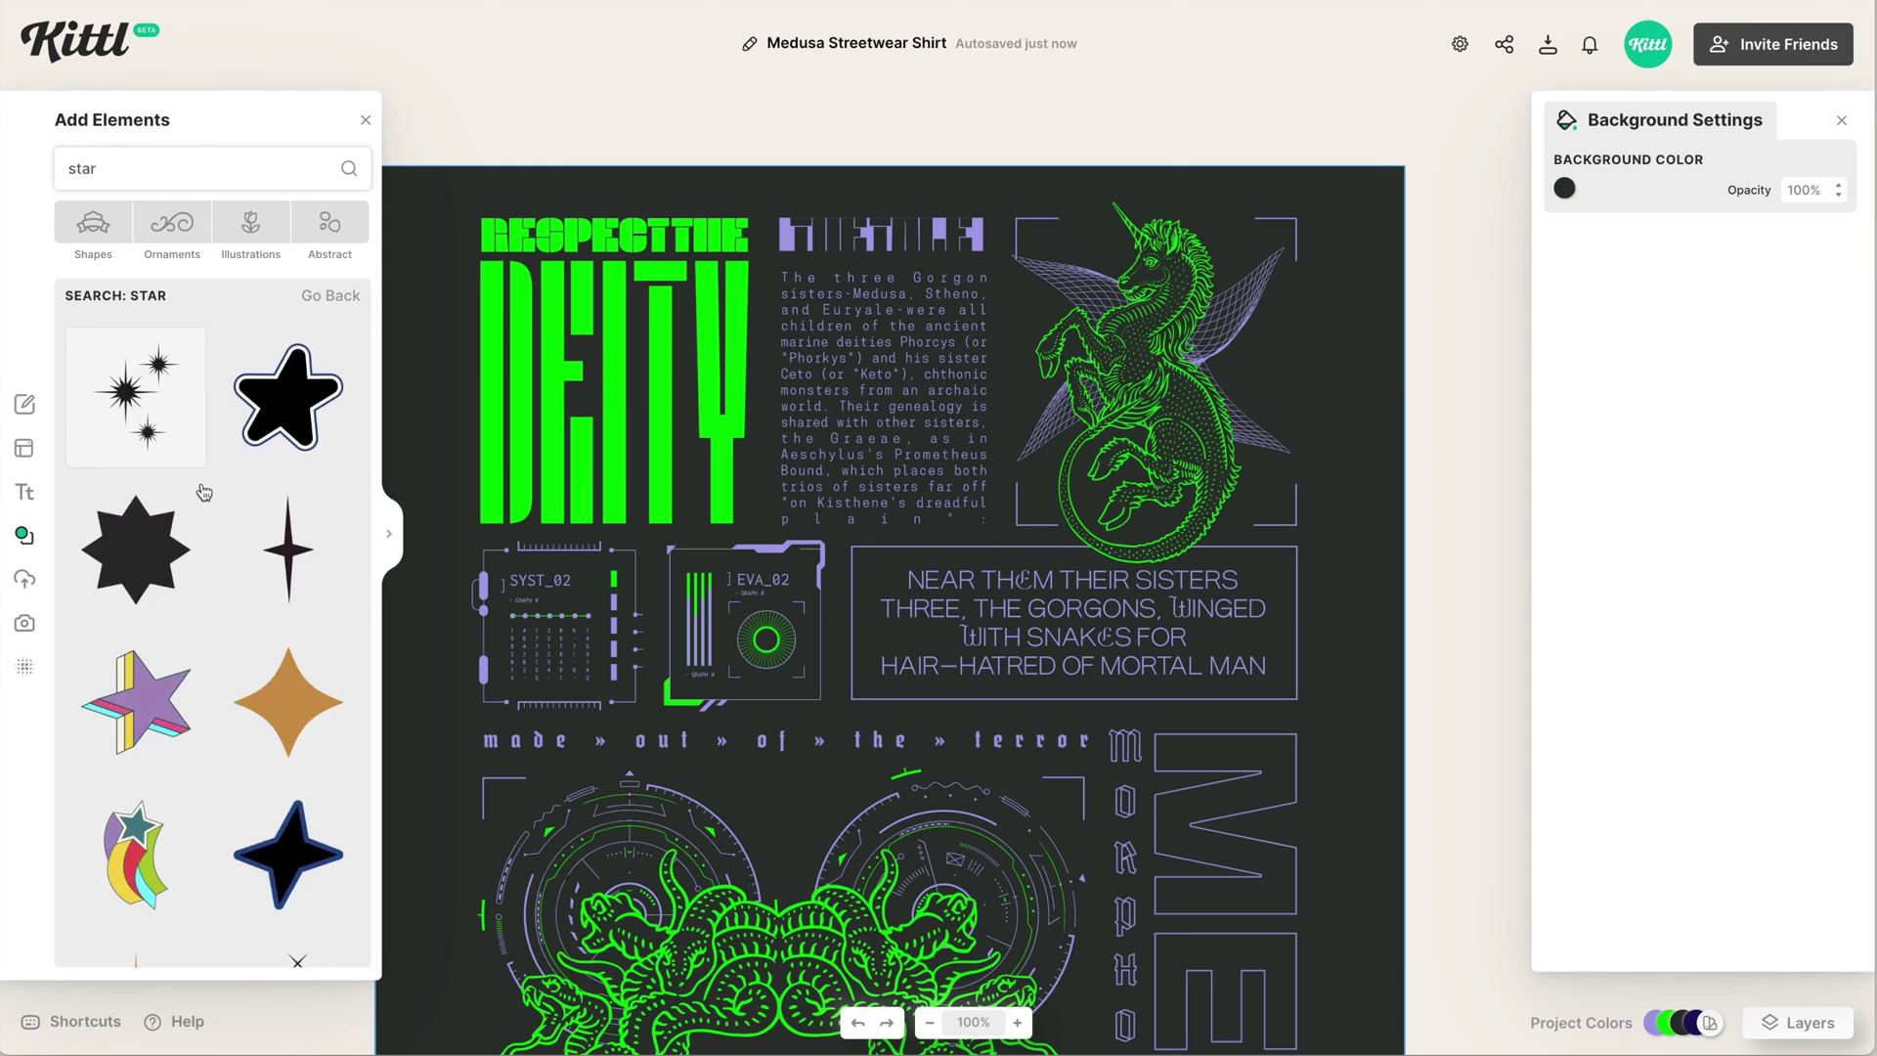
left_click_drag(288, 634, 1065, 272)
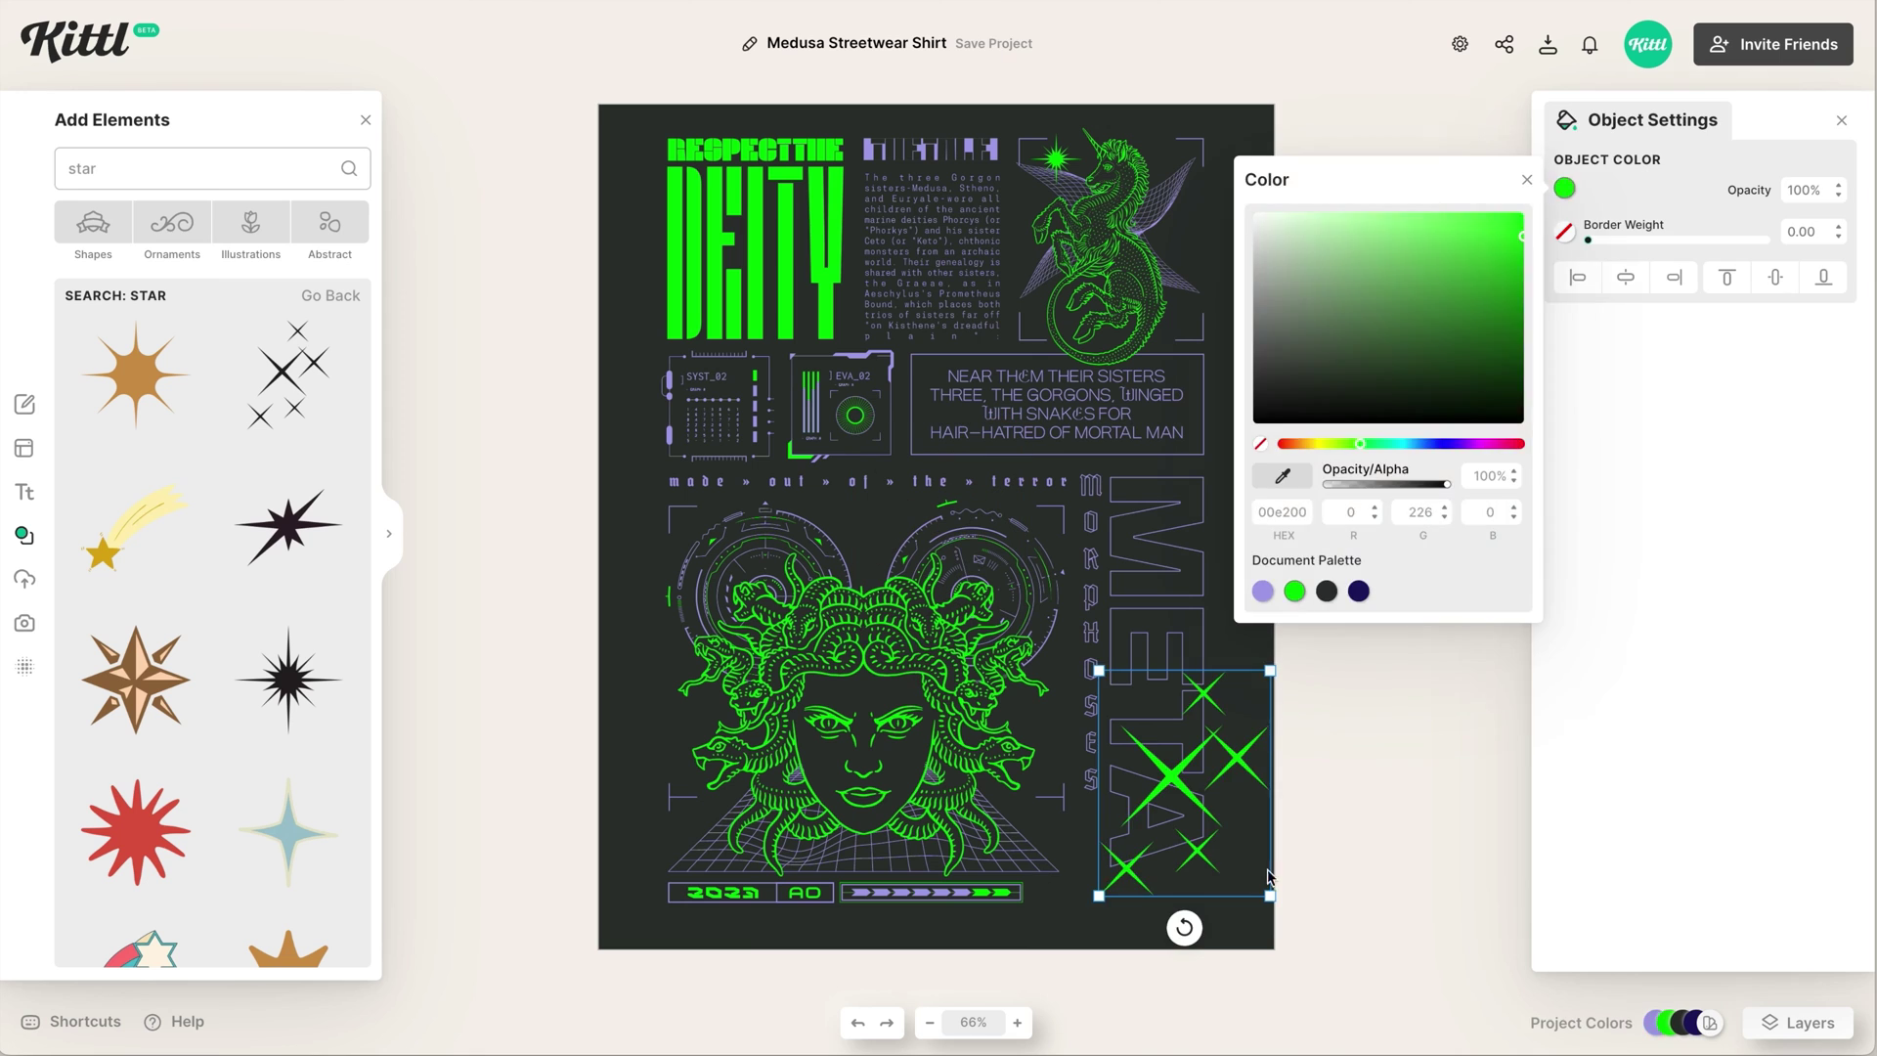
left_click_drag(1270, 671, 1152, 785)
scroll(1254, 887, "down", 1)
right_click(1180, 816)
left_click(1246, 884)
left_click(1275, 853)
left_click(1182, 816)
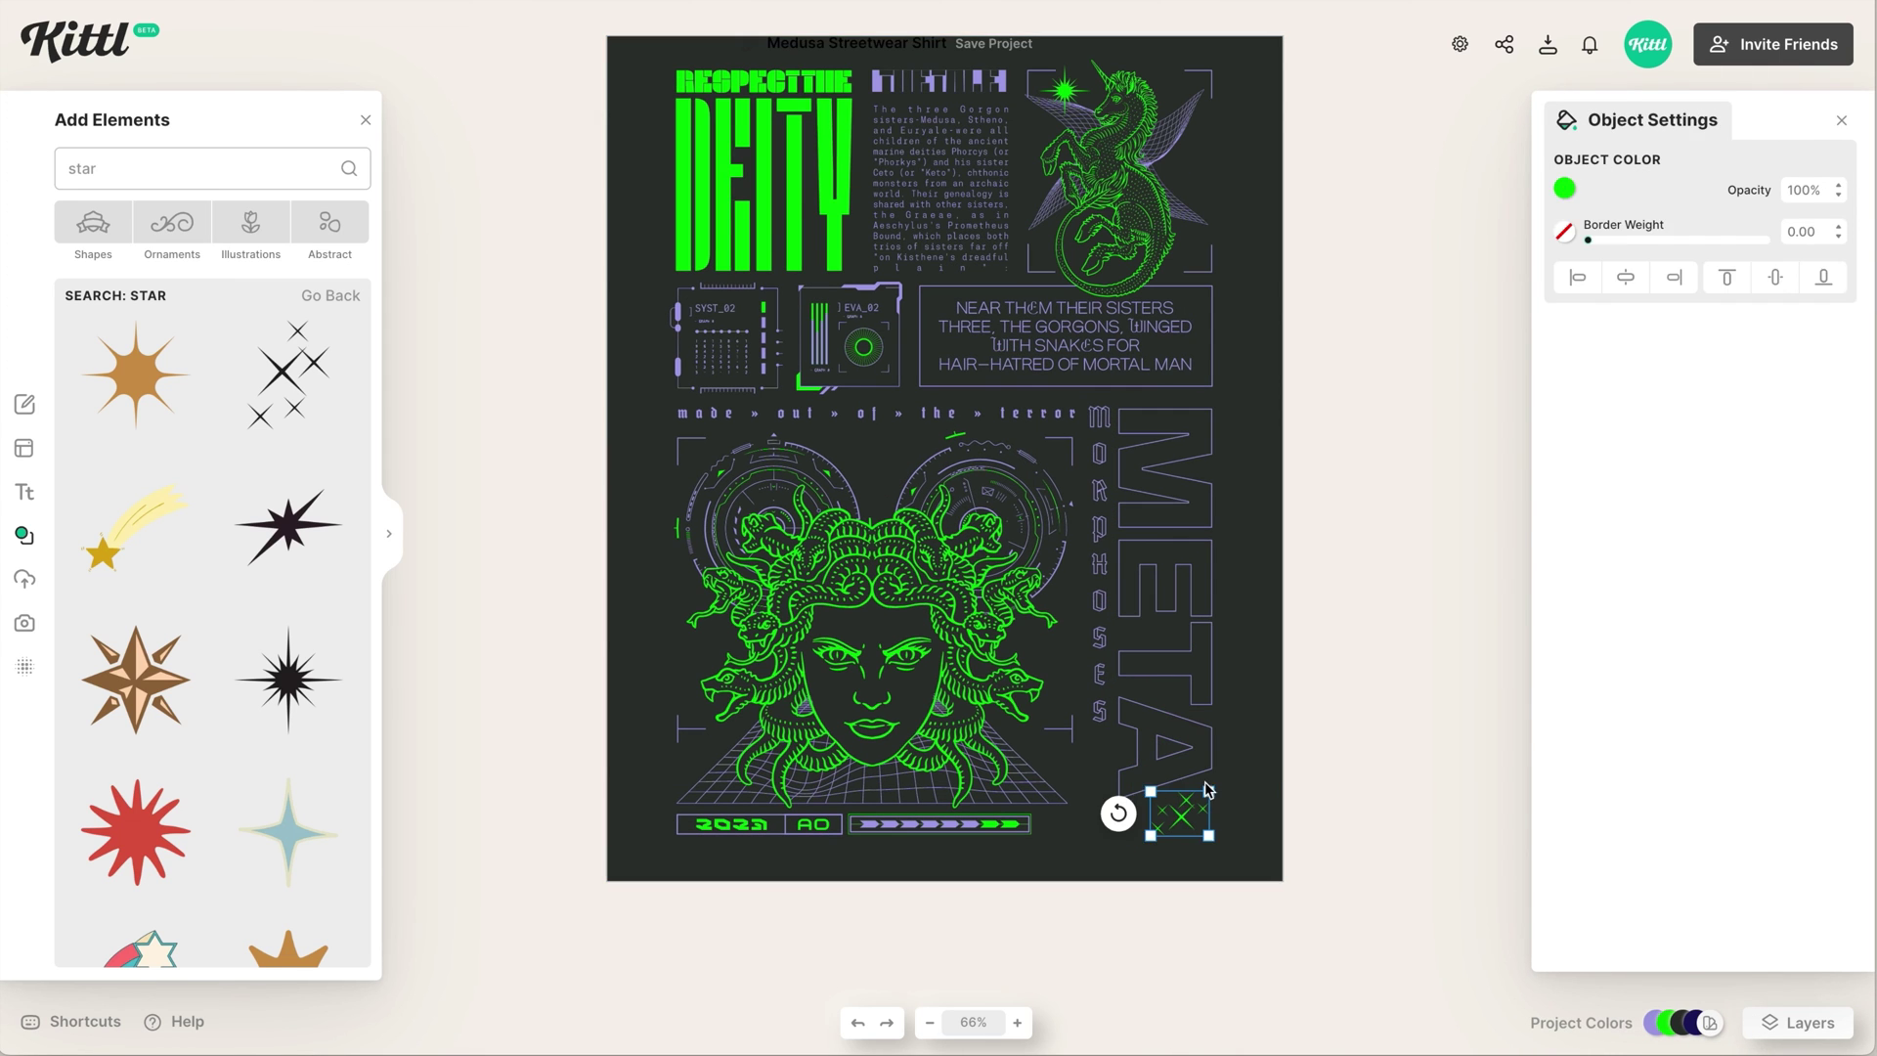
left_click(1223, 801)
Widen the date and arrow bars beneath the Medusa to match the width of her corner bracket frame.
scroll(1223, 801, "up", 1)
left_click(1056, 865)
left_click_drag(1070, 873, 1104, 878)
left_click(1148, 894)
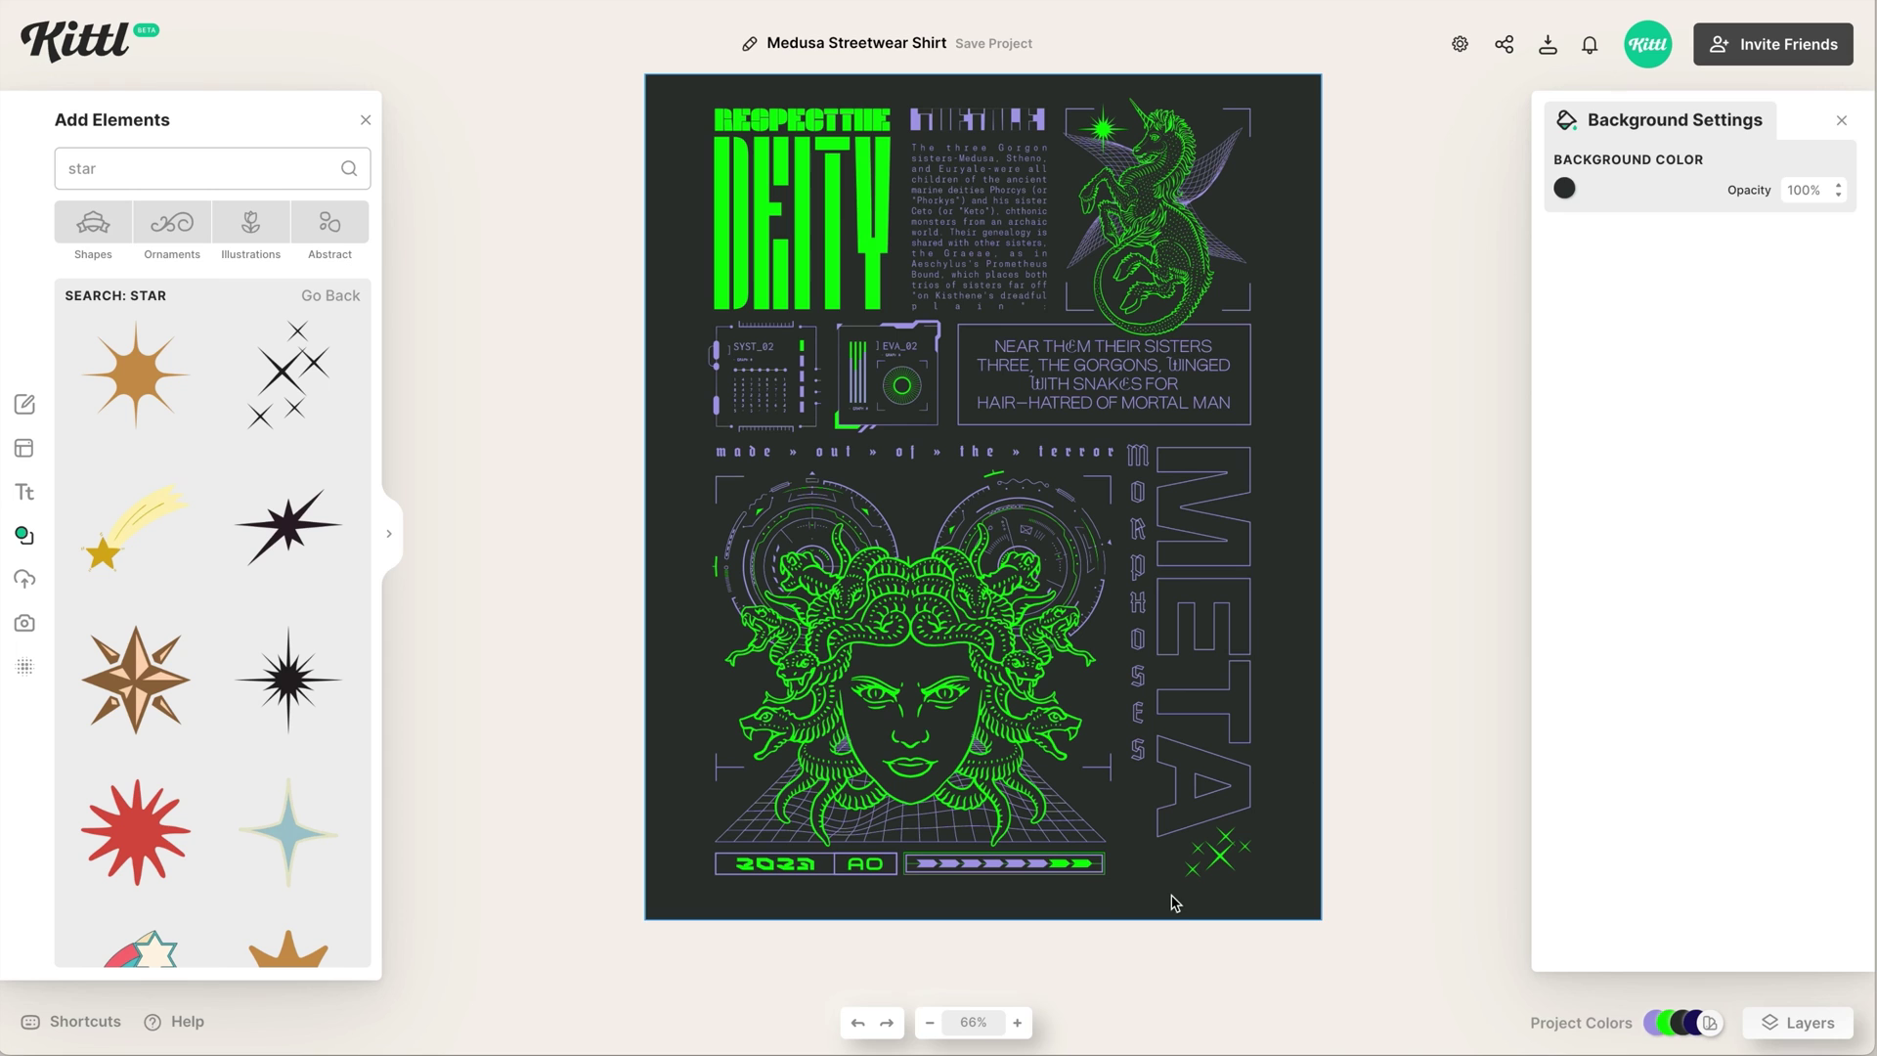
Delete the leftover element beside the artboard and nudge the whole design slightly down.
key("super+a")
left_click(1463, 325)
key("Delete")
key("super+a")
key("shift+Down")
left_click(1388, 594)
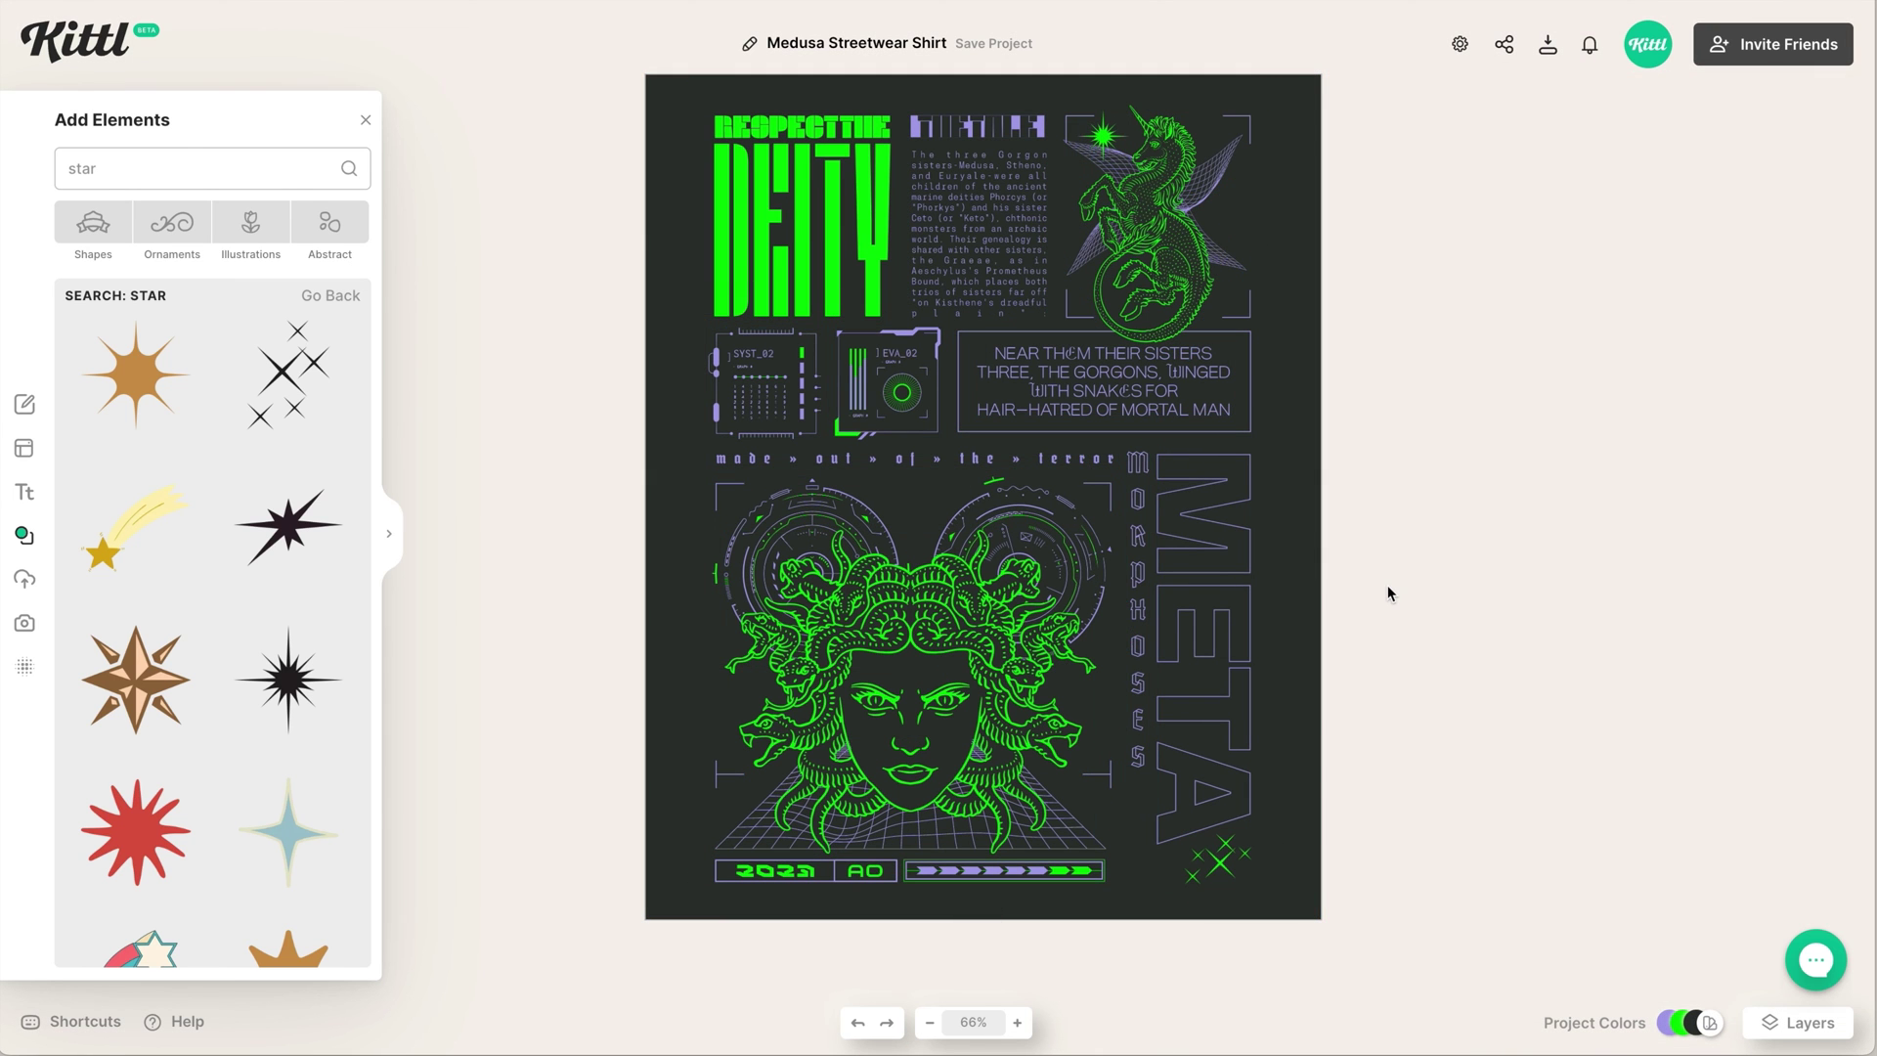
Apply the first grunge texture to the background with Alpha Mask blending and clip it to the content.
left_click(29, 668)
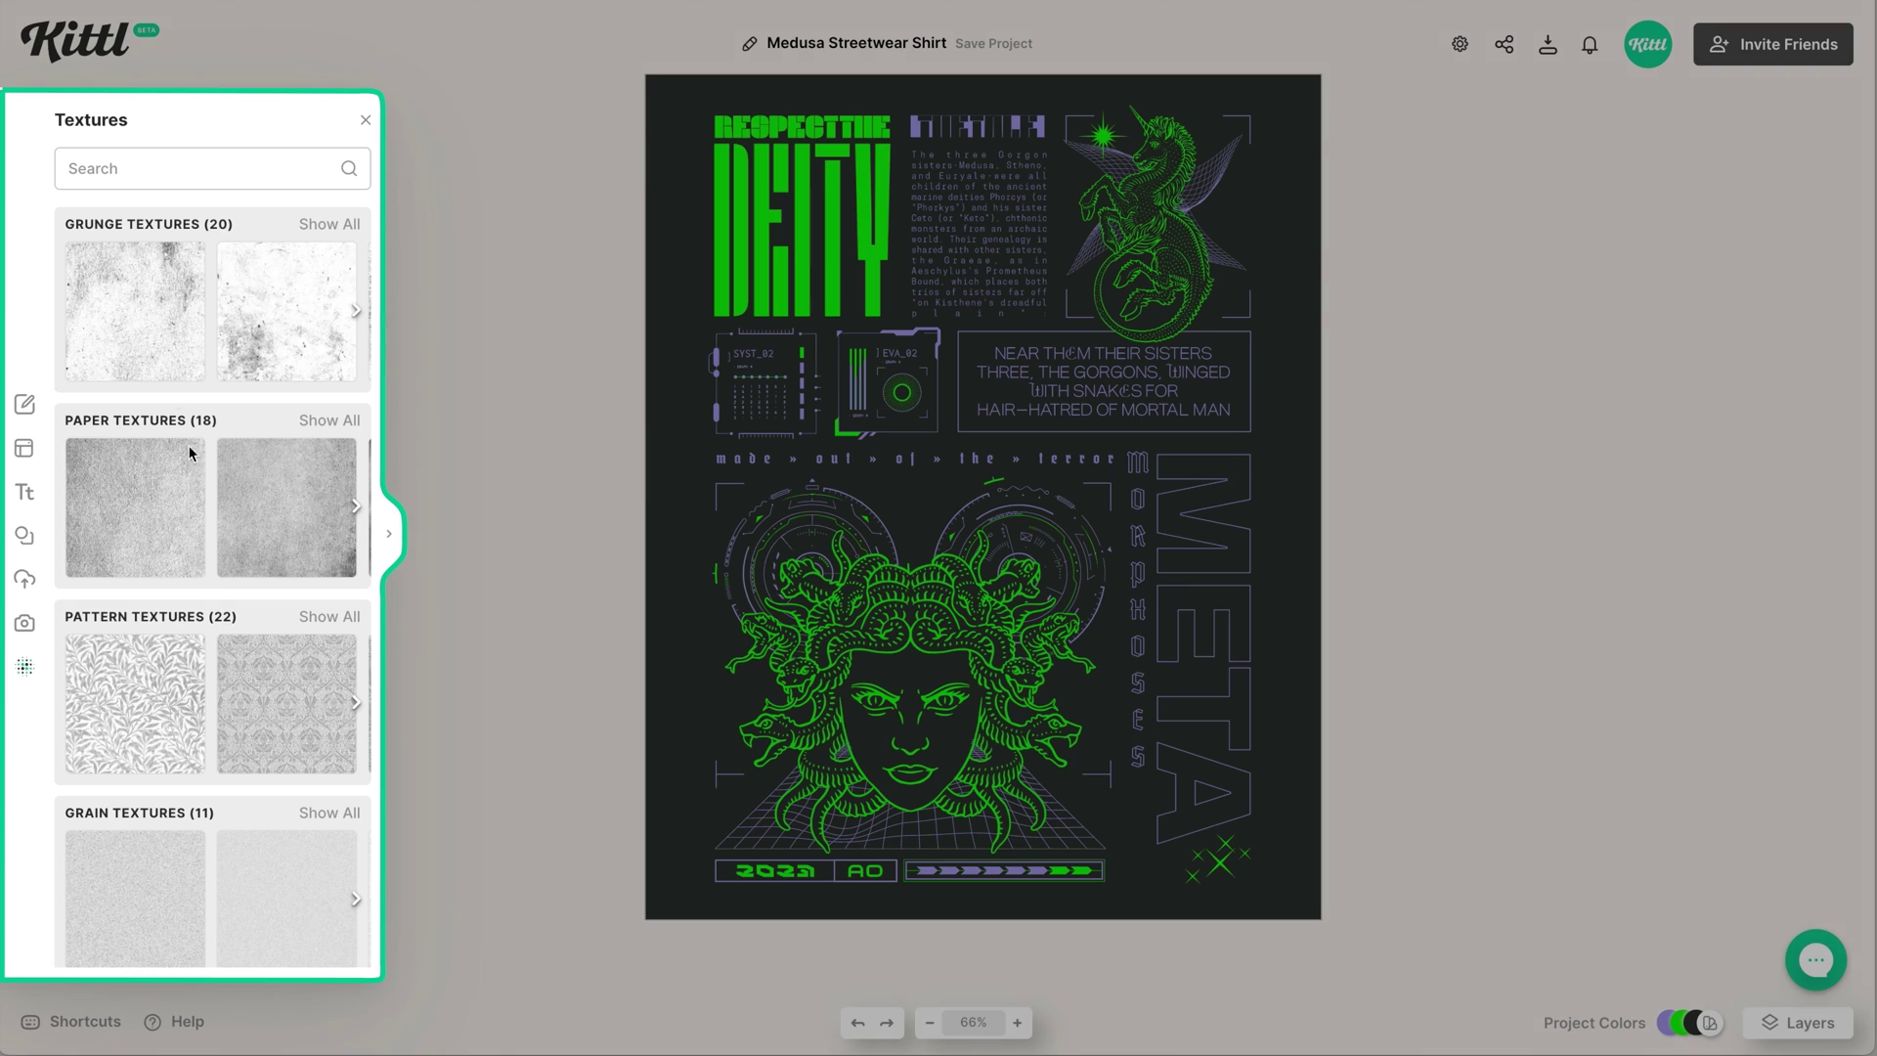
left_click(141, 331)
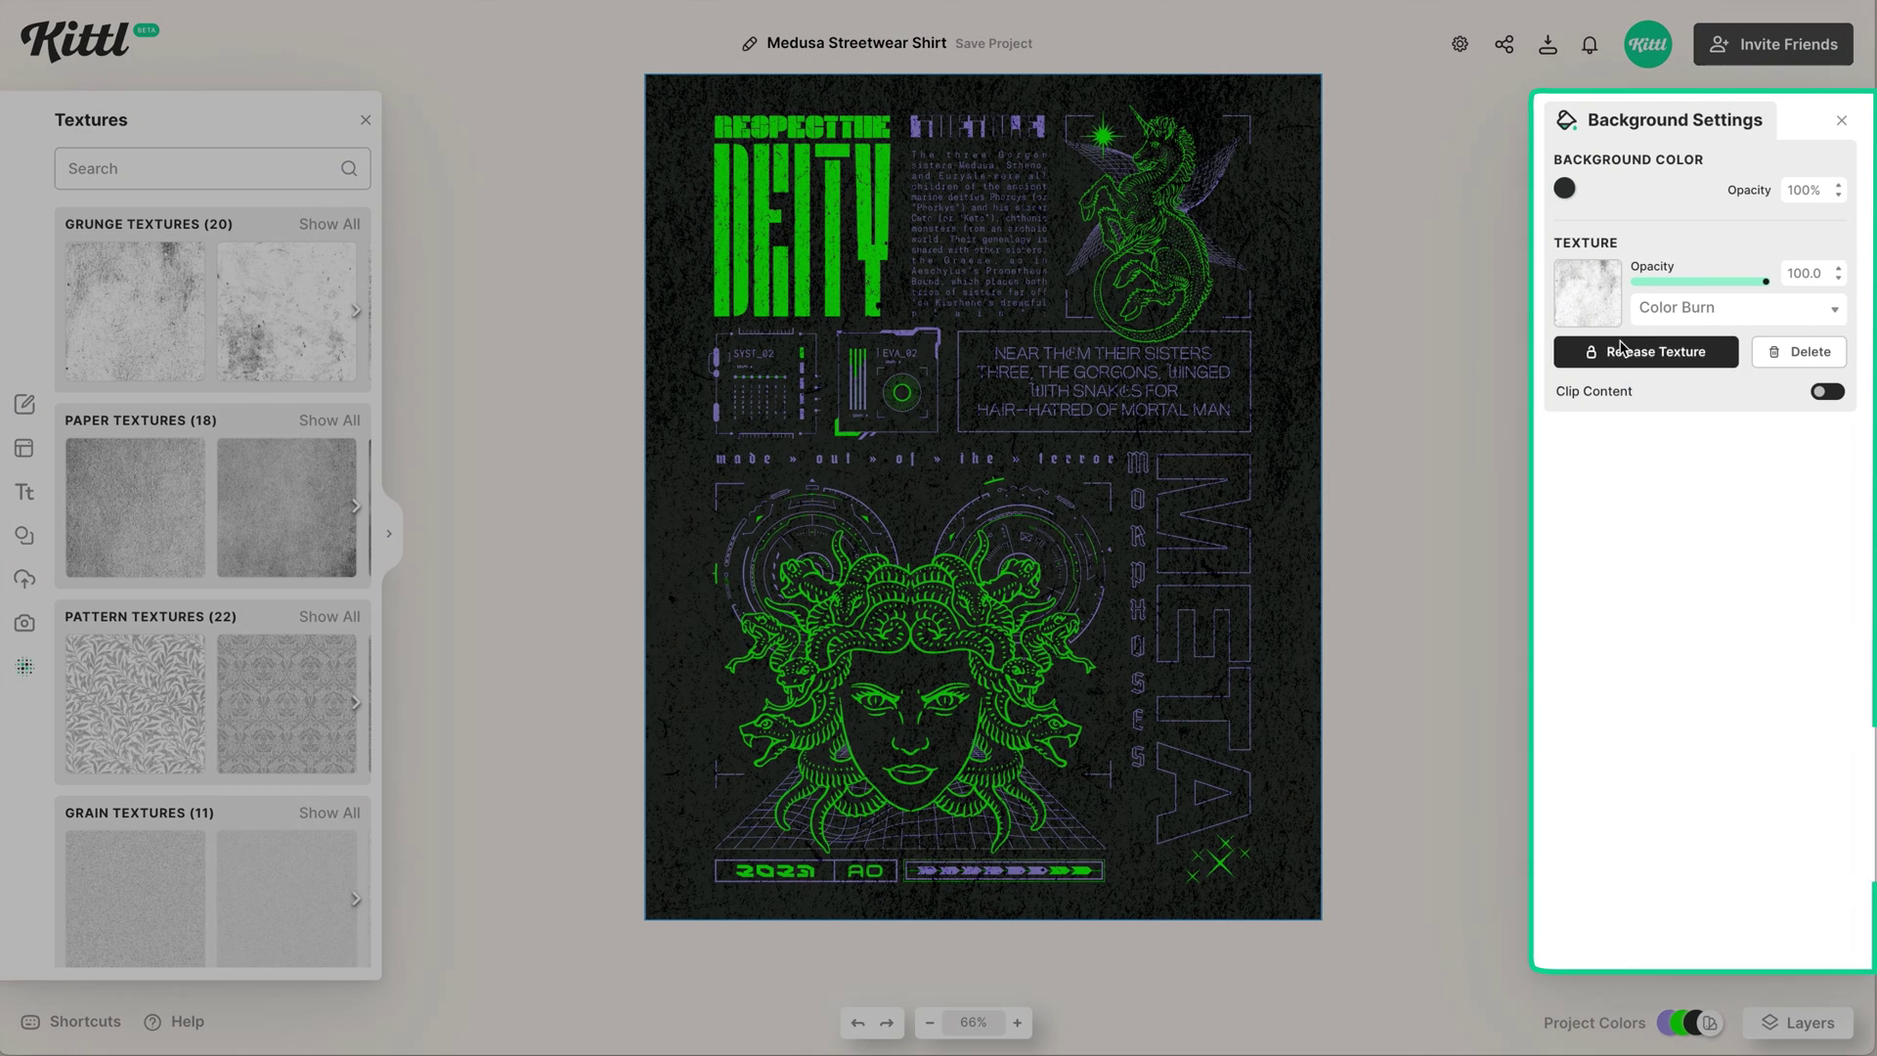
left_click(1691, 313)
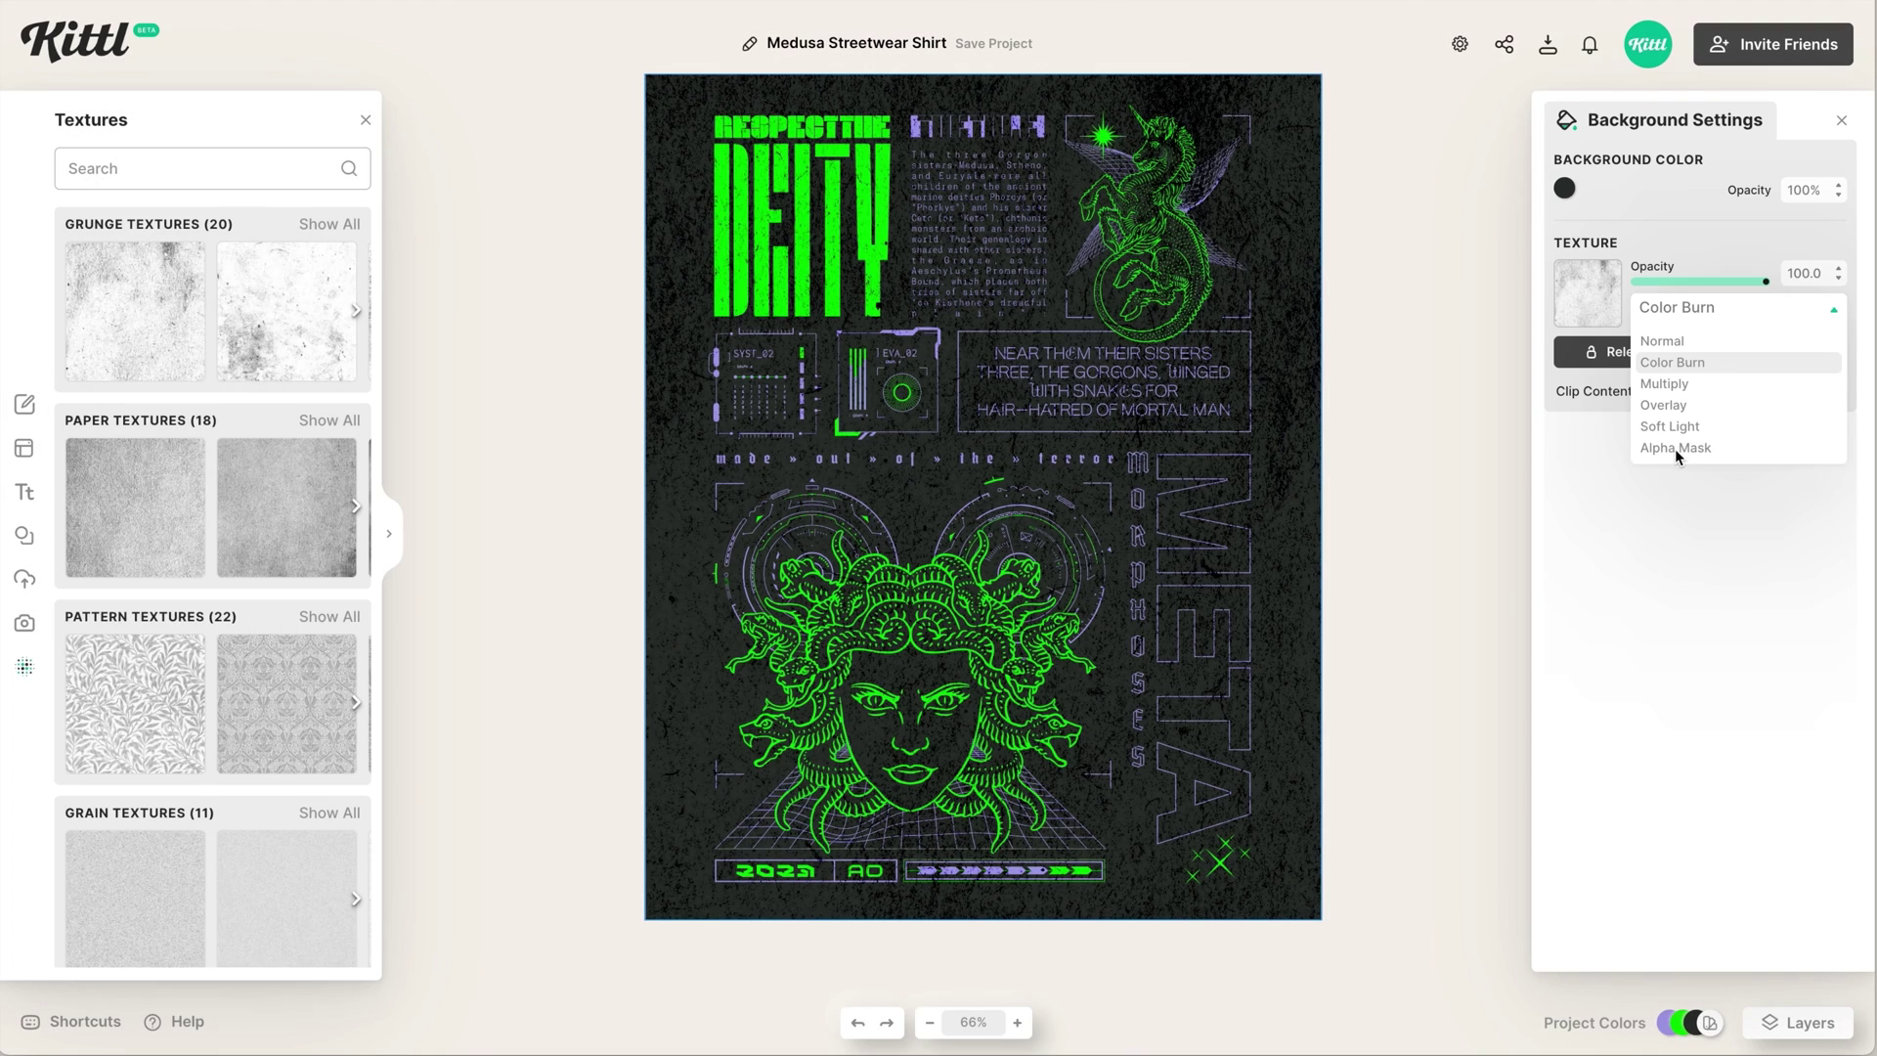
left_click(1675, 449)
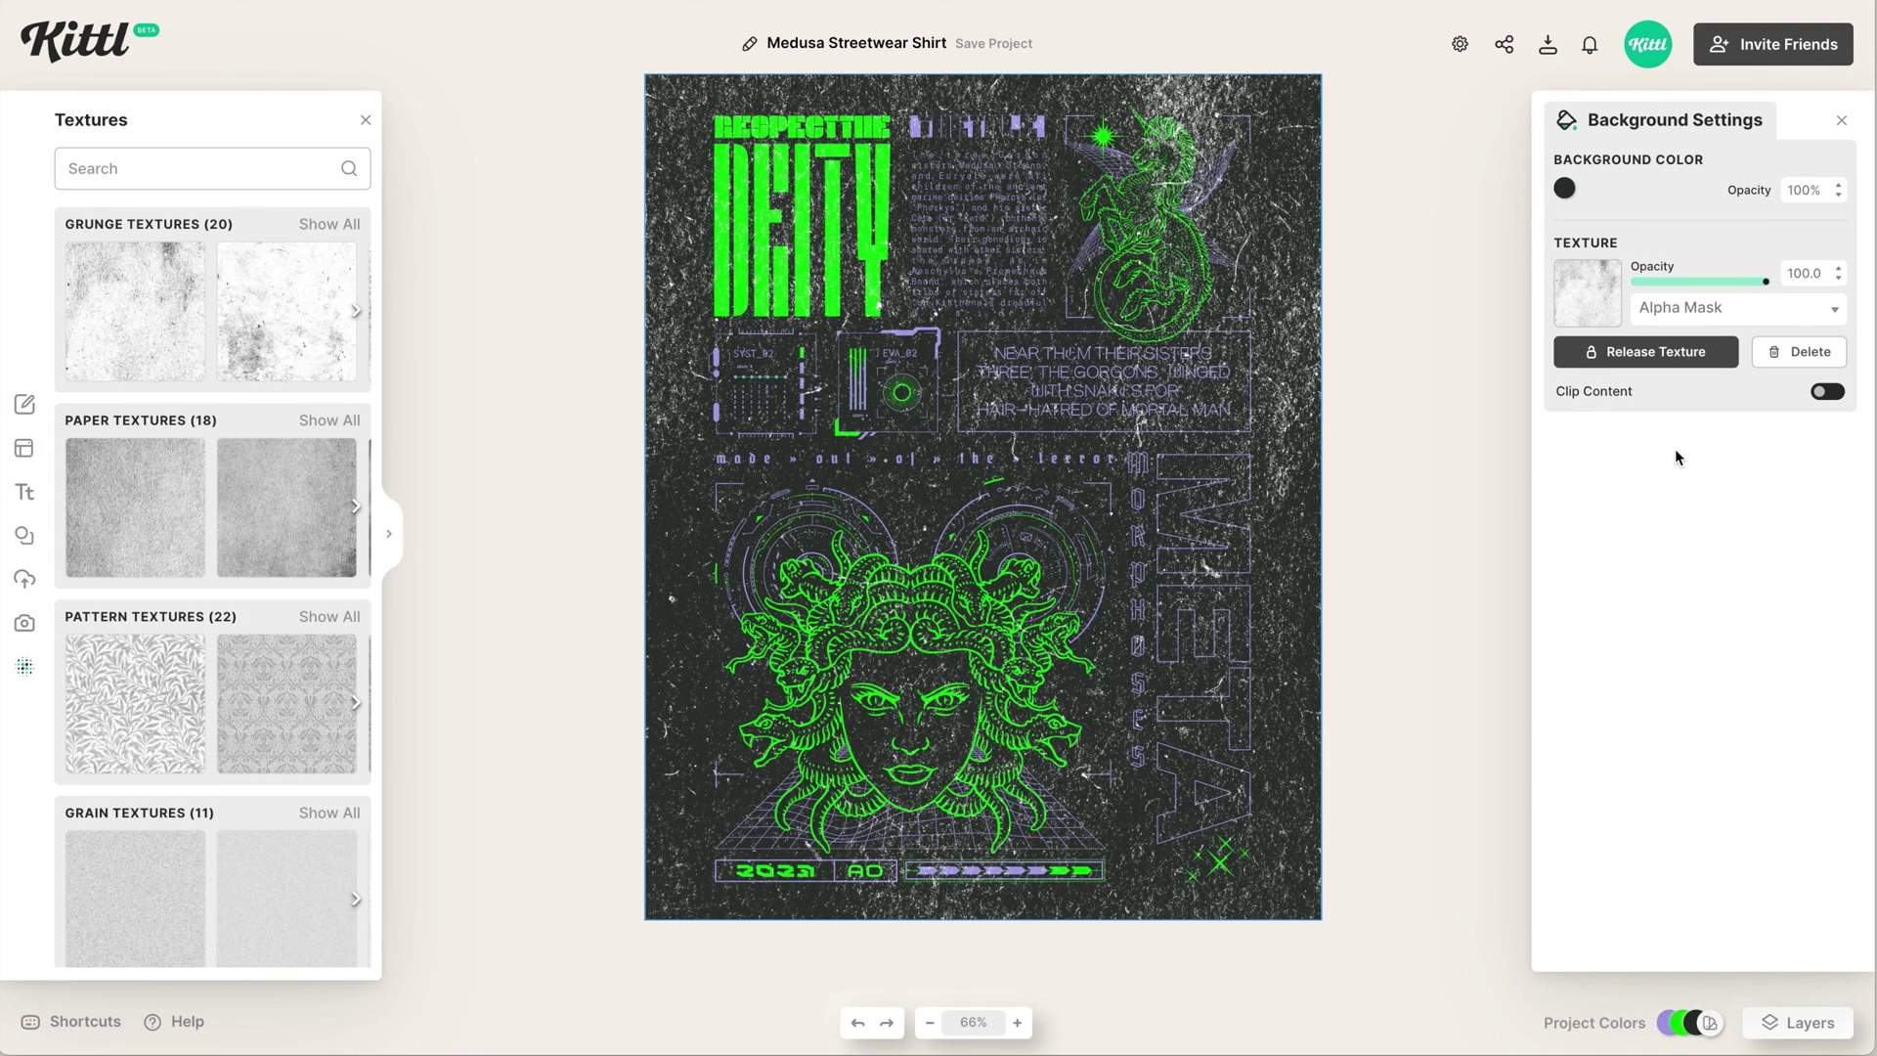
left_click(1826, 392)
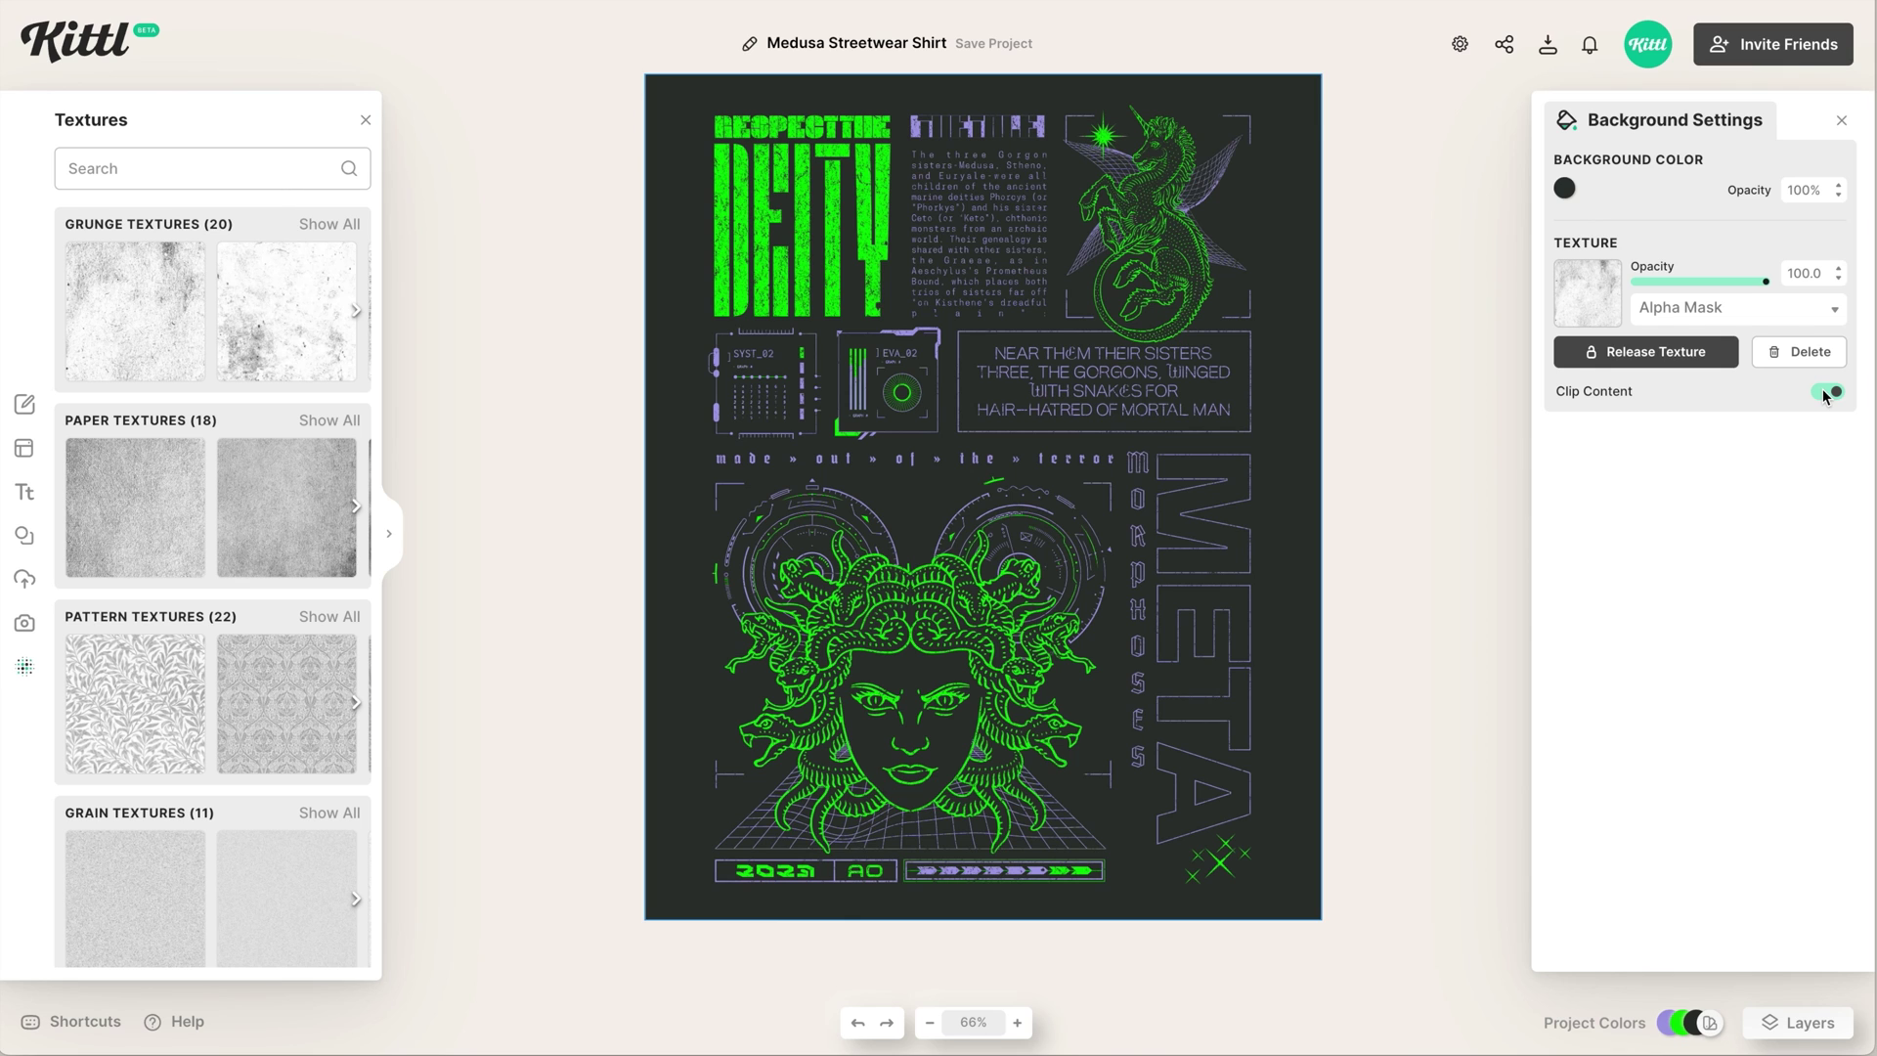
Swap the background texture for other grunge textures and compare their distressing on the artwork.
left_click(276, 338)
scroll(276, 337, "right", 1)
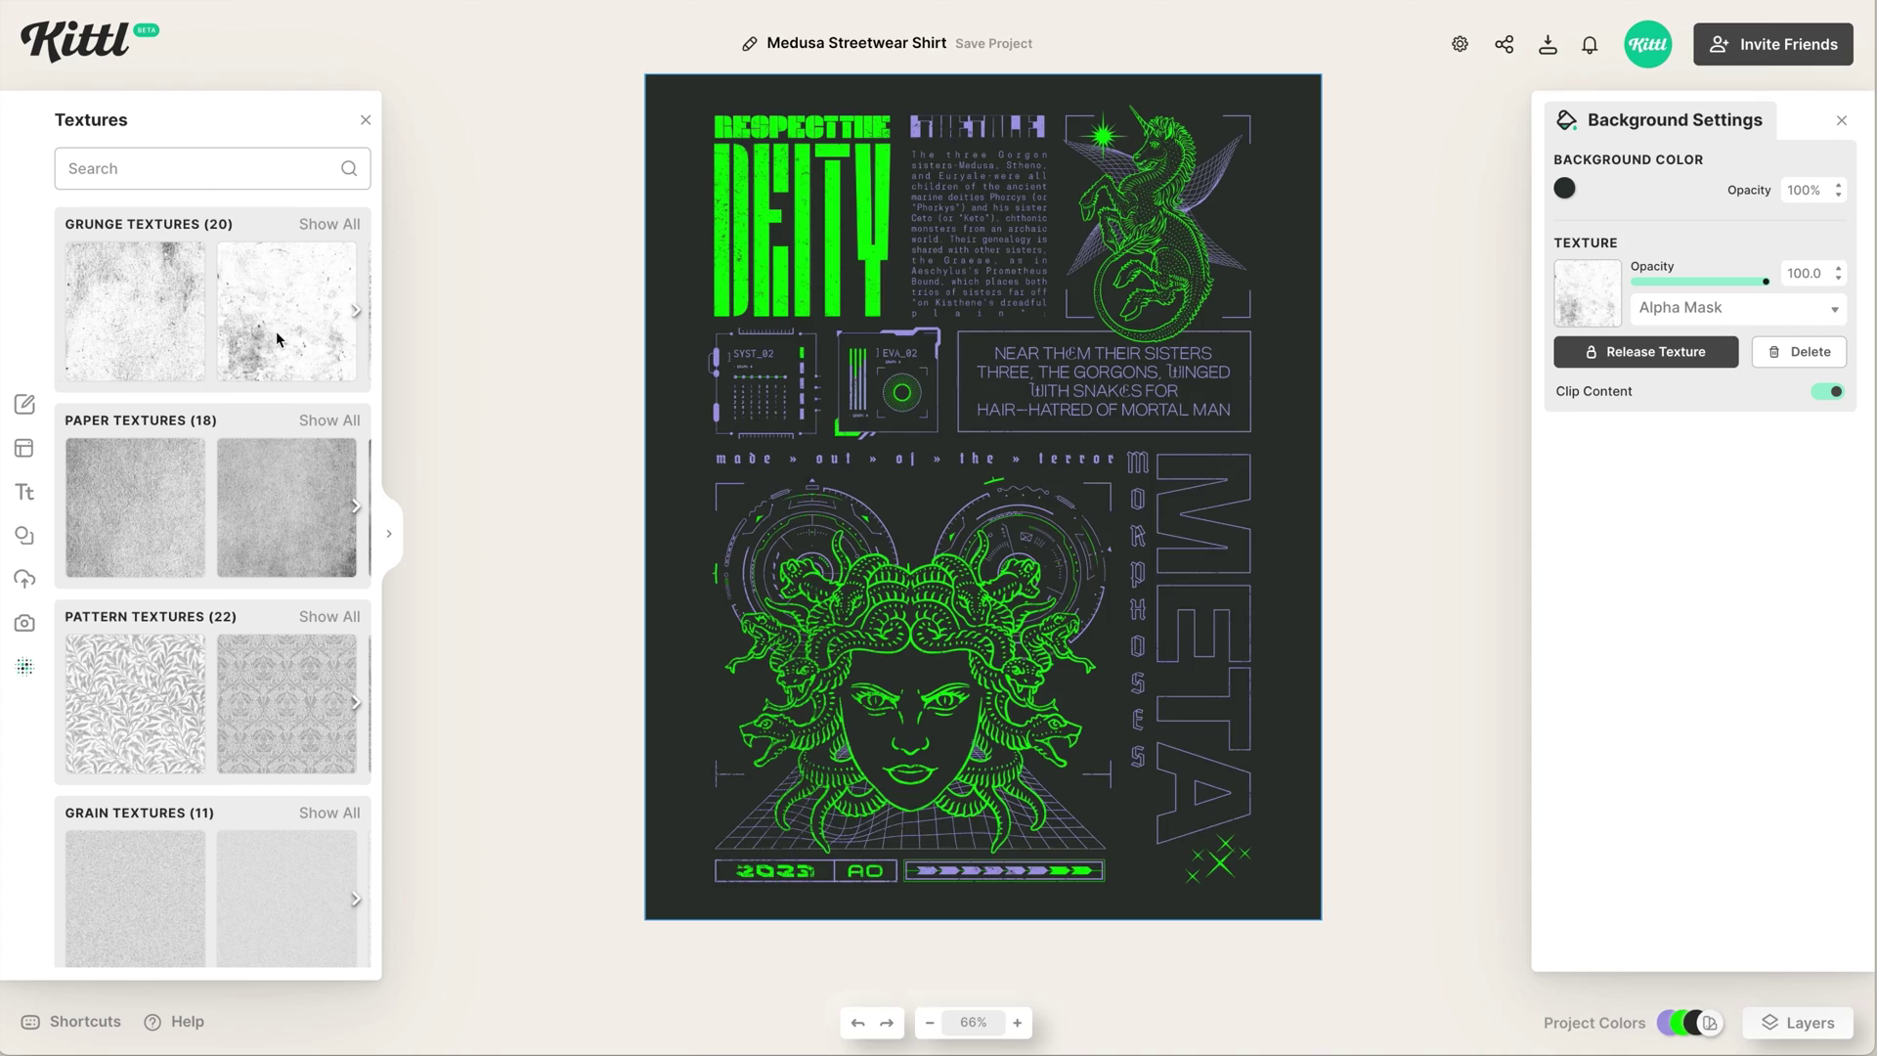
scroll(741, 294, "up", 10)
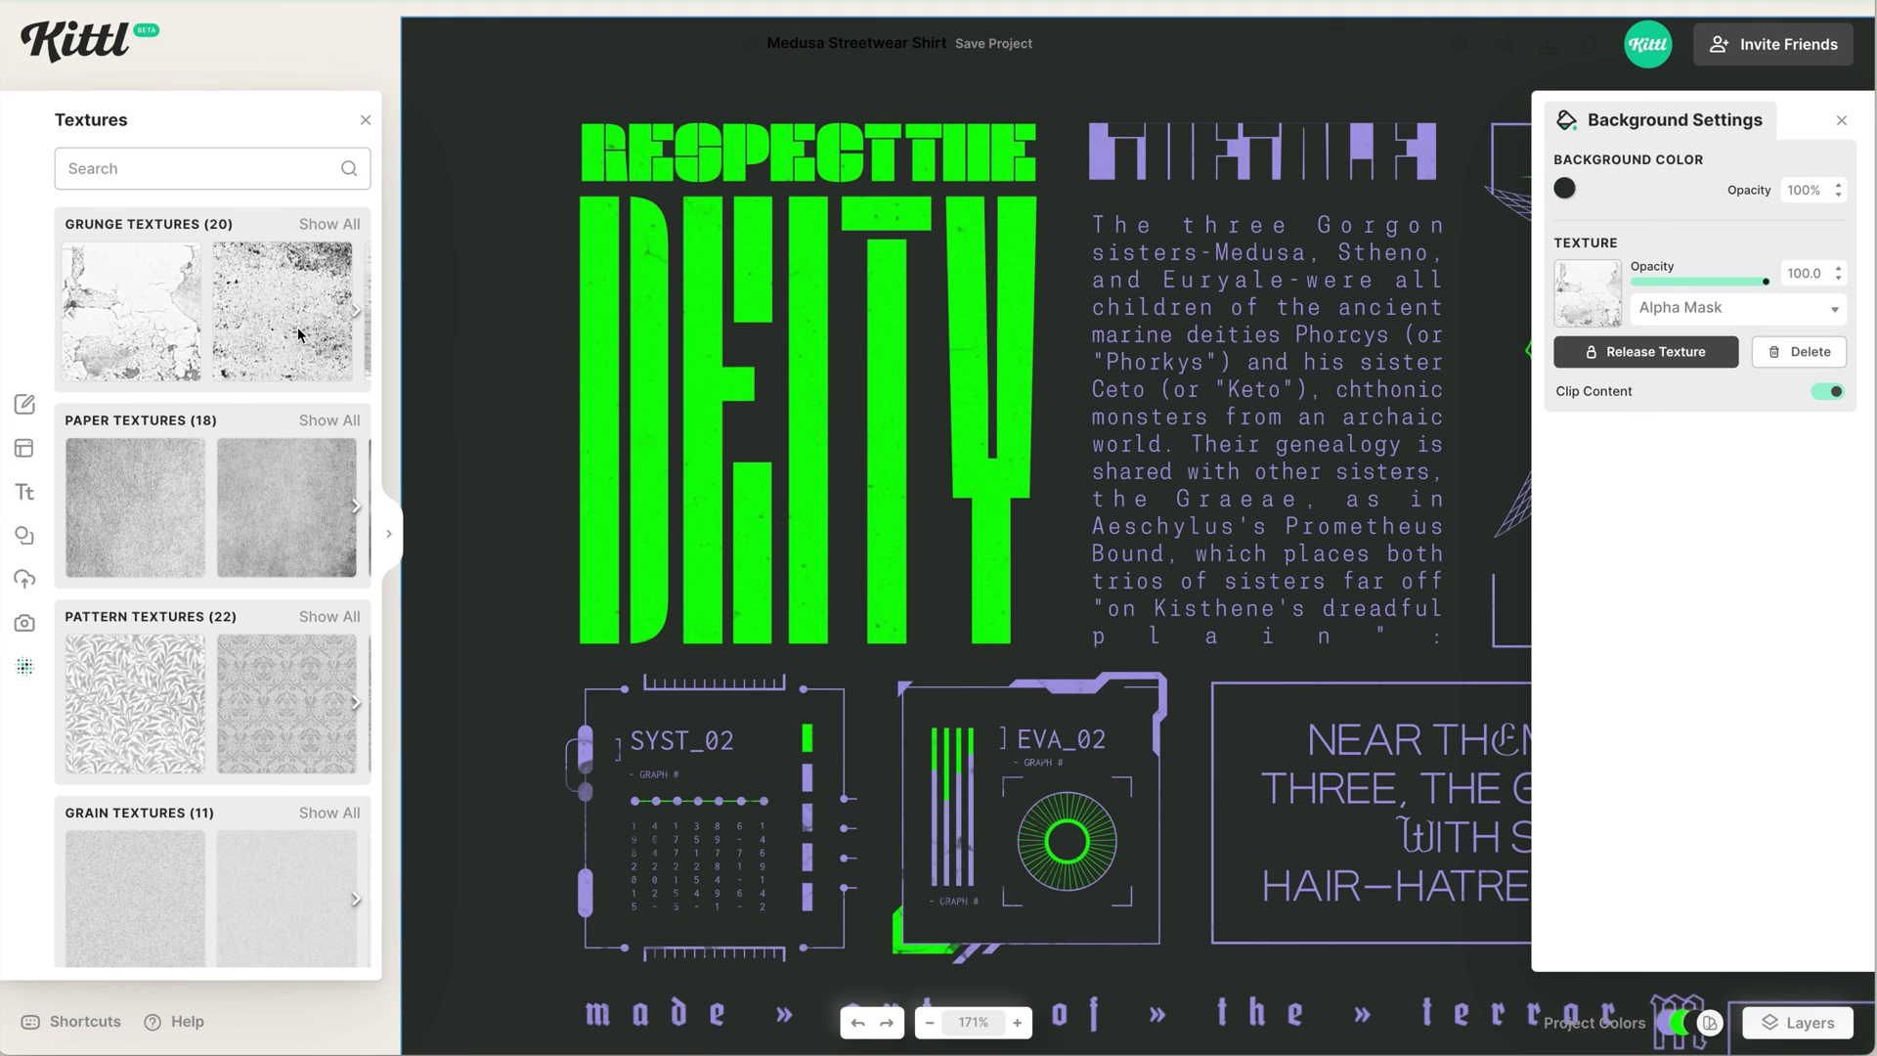
left_click(284, 324)
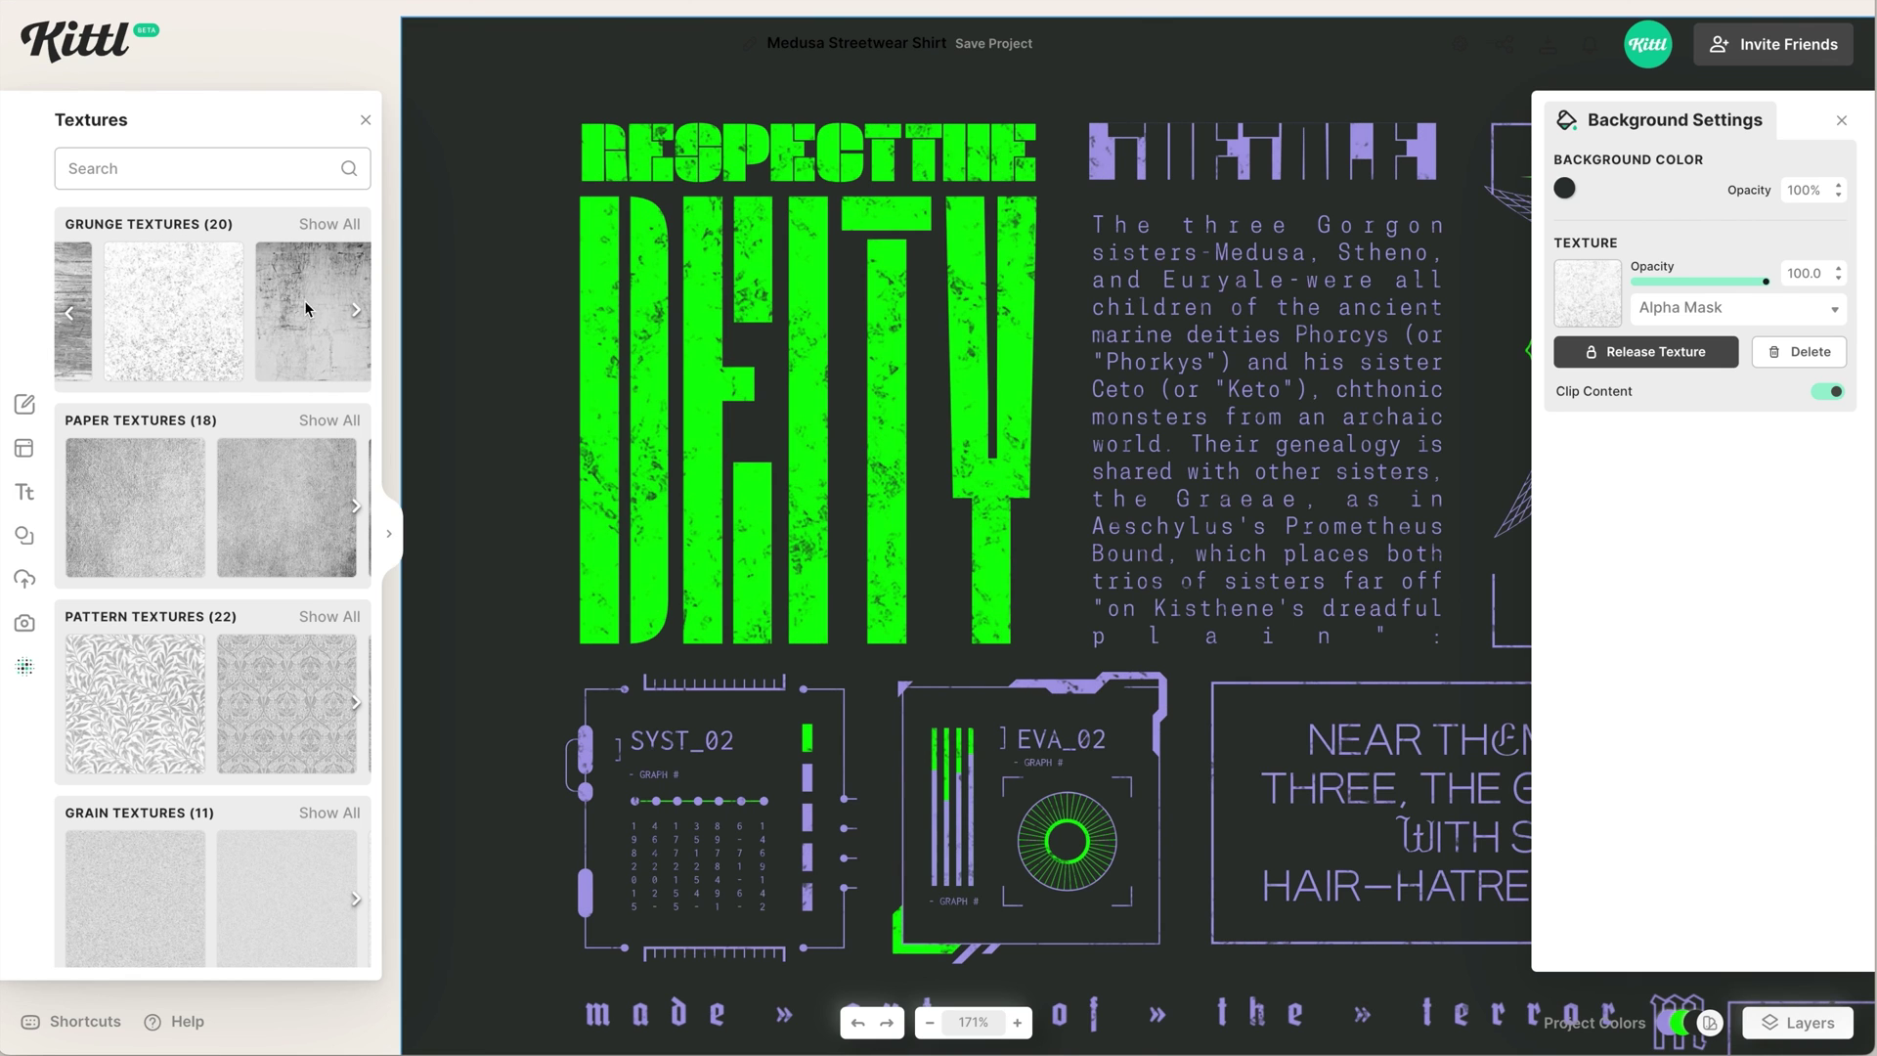
key("super+0")
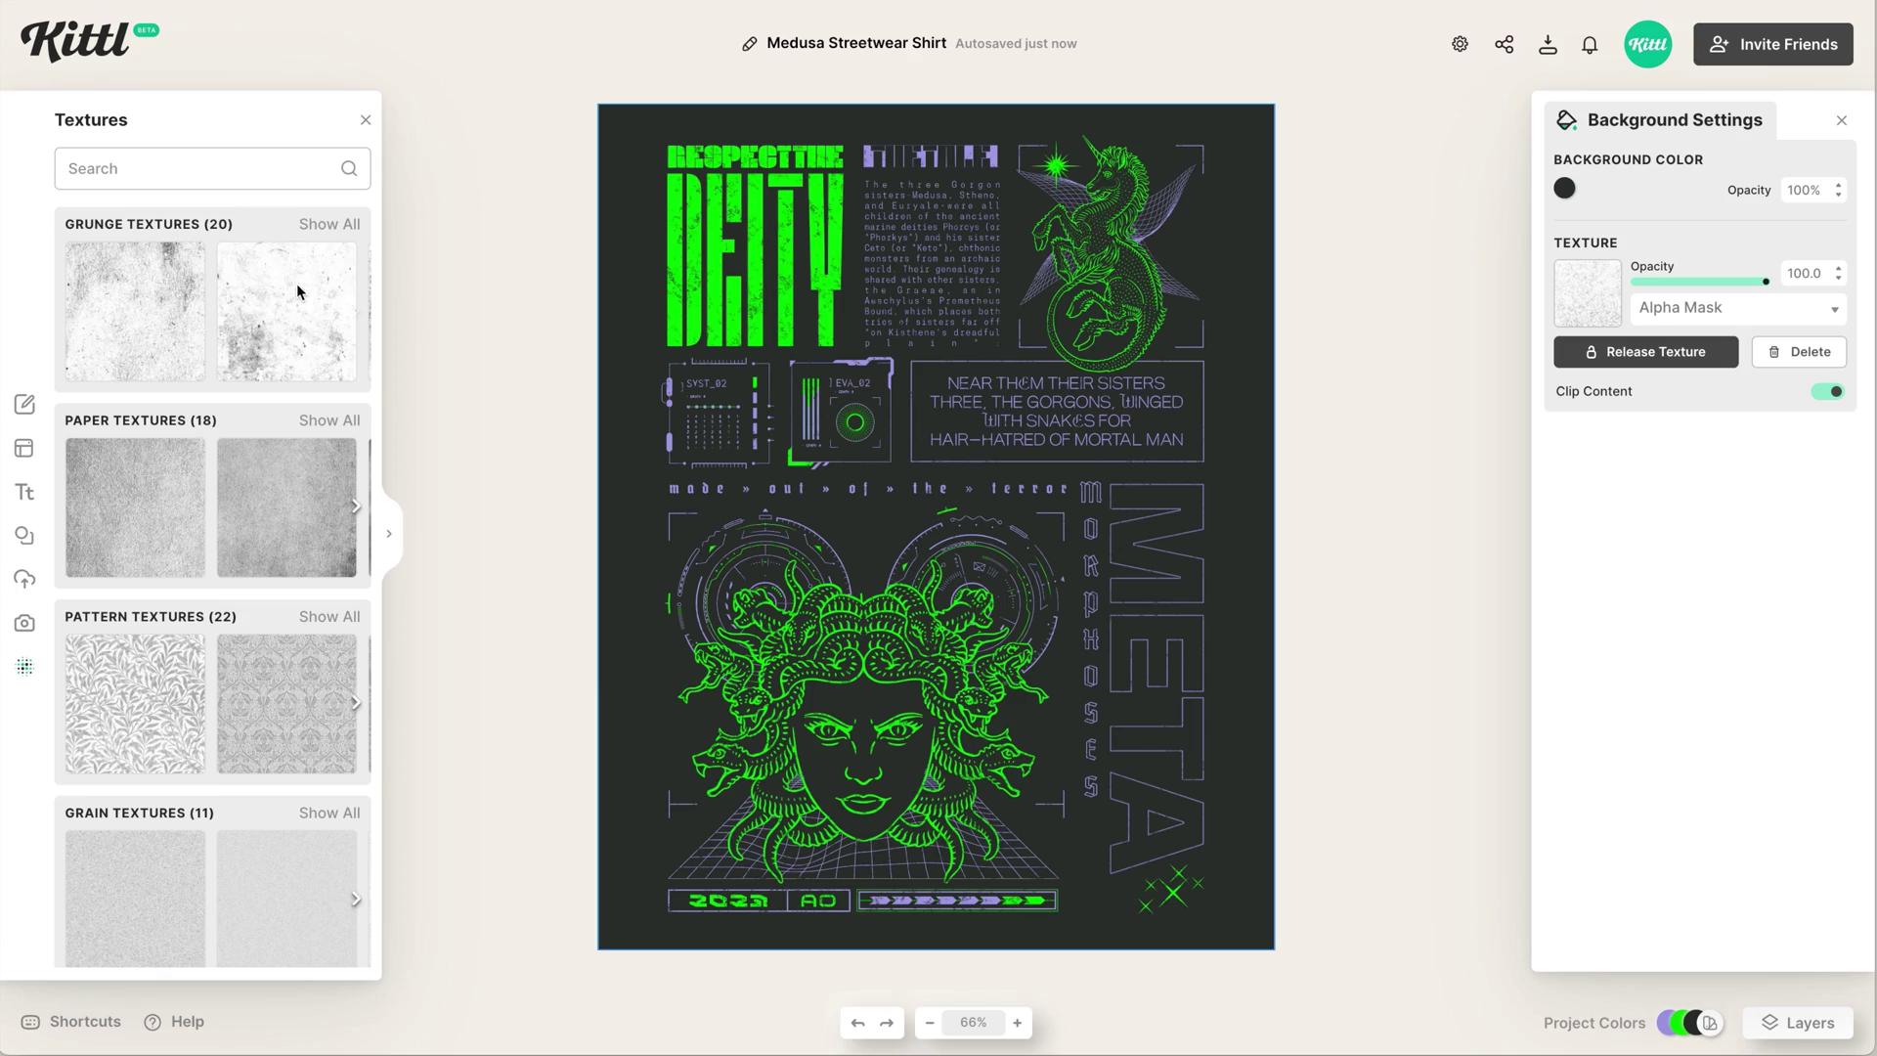
left_click(283, 338)
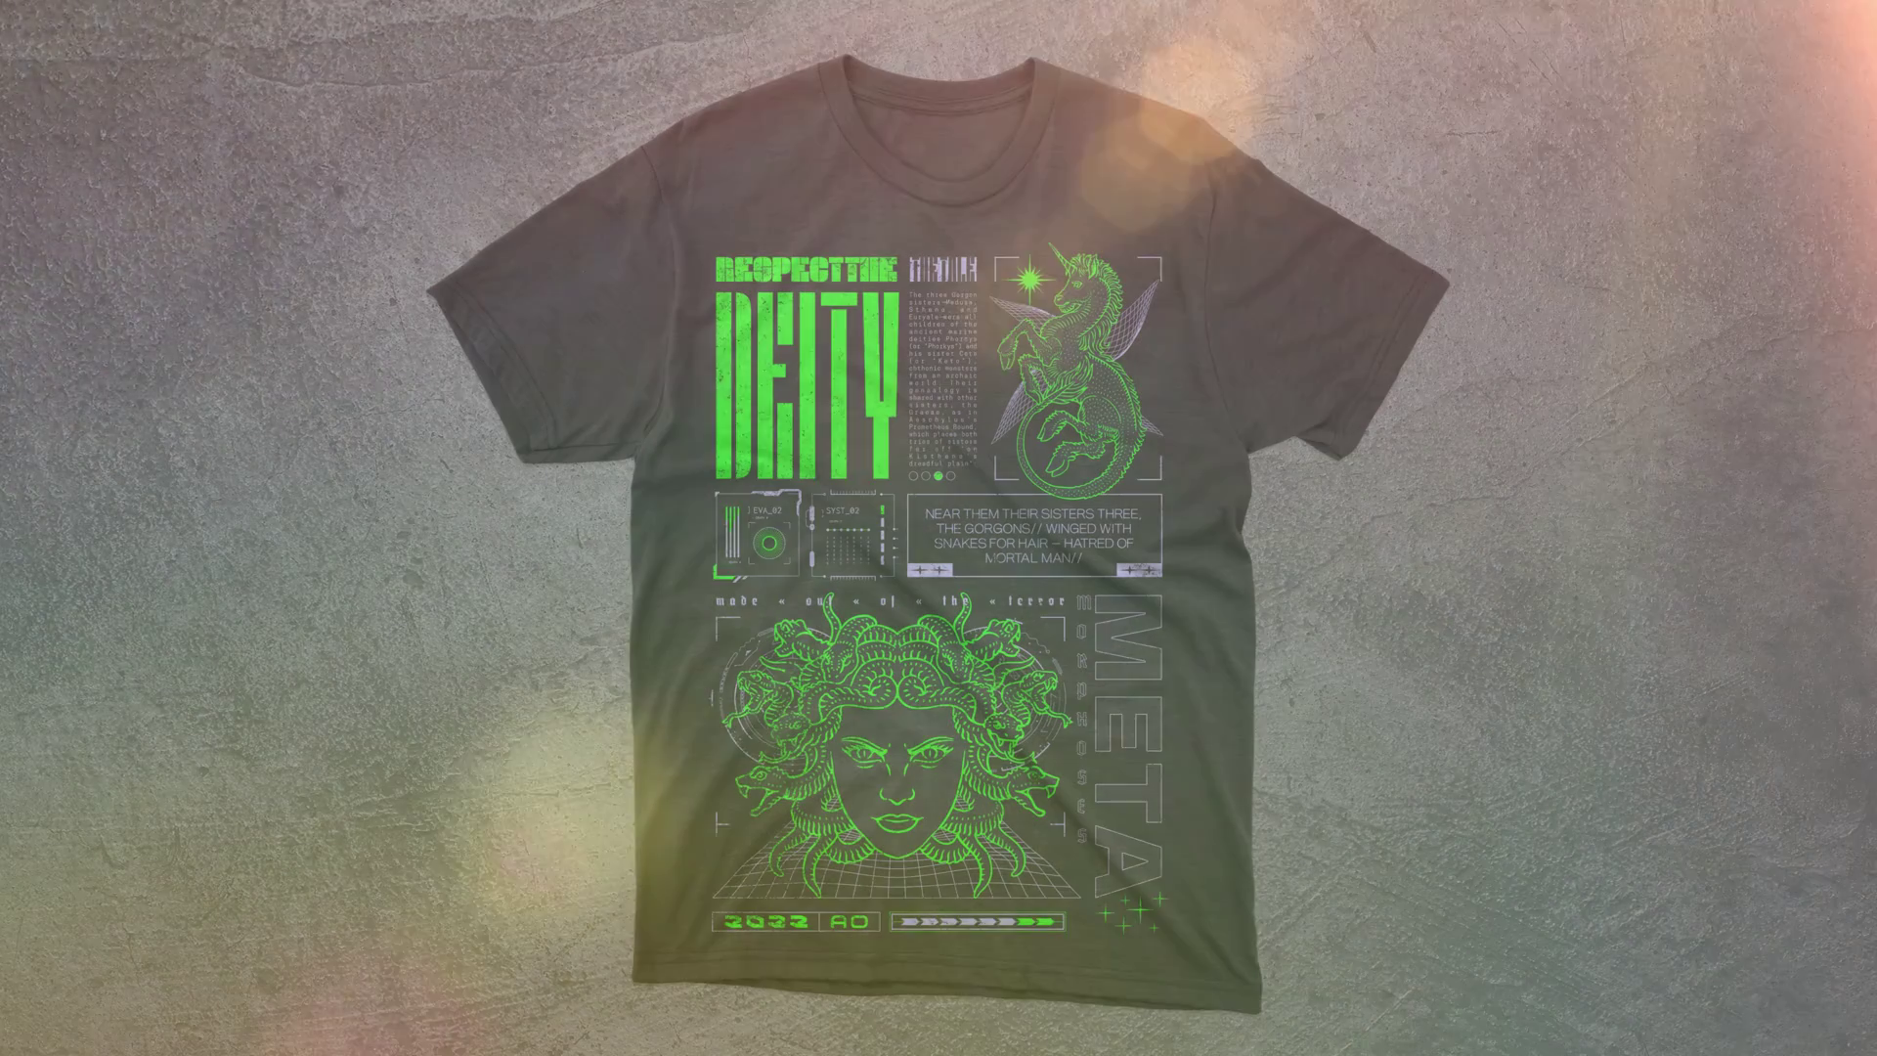